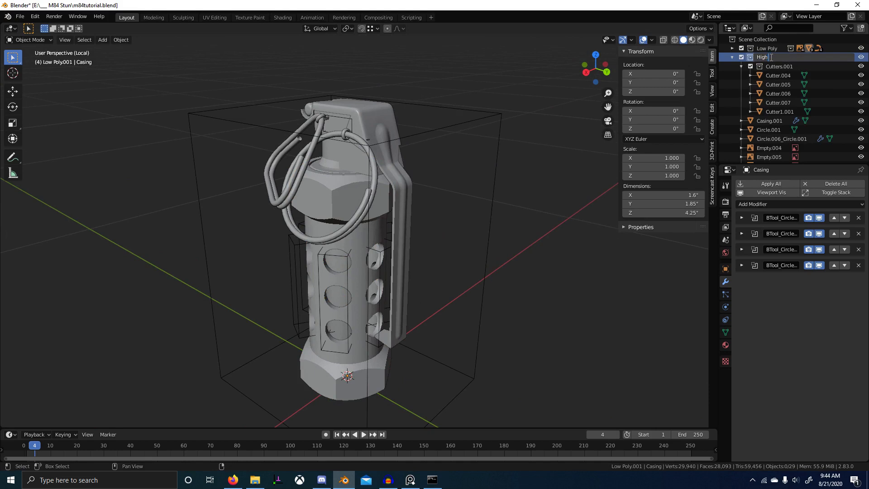
- Finish renaming the new collection as High Poly and exclude the Low Poly collection from the view layer
{"action": "type", "text": "y"}
{"action": "key", "text": "Return"}
{"action": "left_click", "coordinate": [741, 48]}
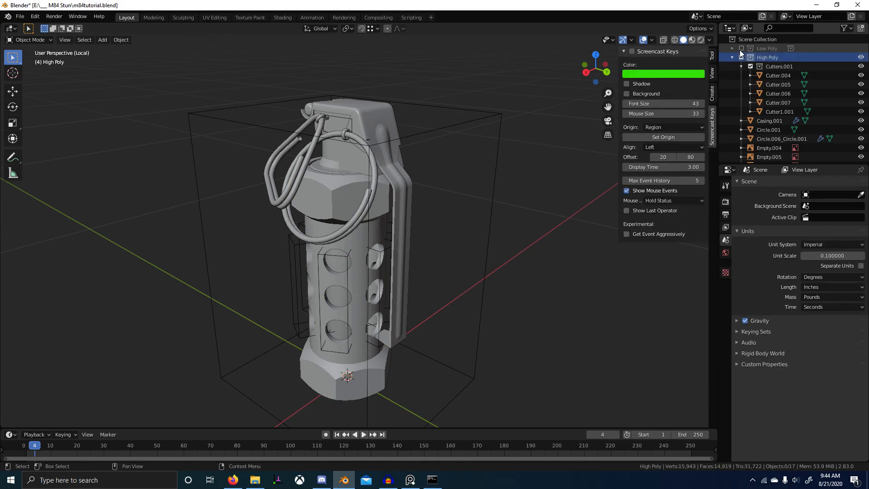
- Hide the high-poly casing's modifiers in the viewport and dissolve the three horizontal edge loops around its cylindrical body
{"action": "left_click", "coordinate": [387, 188]}
{"action": "middle_click_drag", "start_coordinate": [555, 183], "coordinate": [590, 189]}
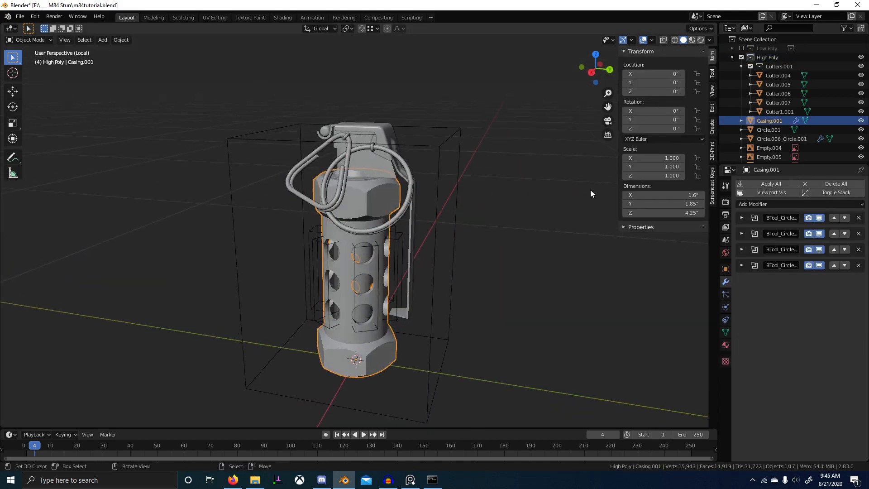
{"action": "left_click", "coordinate": [768, 192]}
{"action": "key", "text": "Tab"}
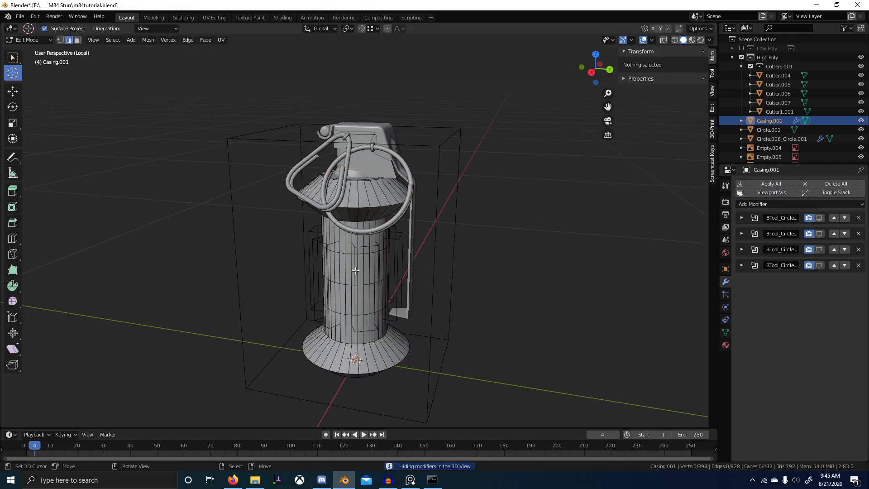
{"action": "scroll", "coordinate": [378, 218], "scroll_direction": "up", "scroll_amount": 5}
{"action": "scroll", "coordinate": [378, 218], "scroll_direction": "up", "scroll_amount": 2}
{"action": "left_click", "coordinate": [360, 199], "text": "alt"}
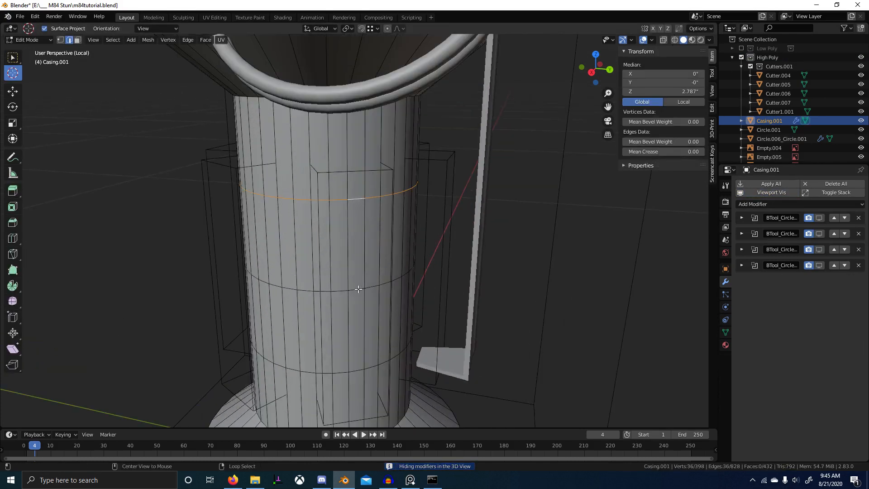
{"action": "key", "text": "ctrl+x"}
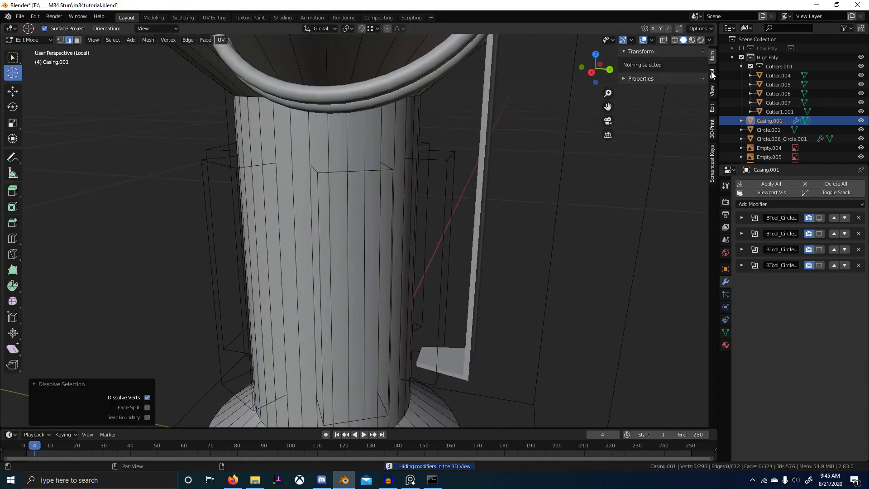
- Turn on the Screencast Keys overlay and hide the viewport sidebar
{"action": "left_click", "coordinate": [712, 73]}
{"action": "left_click", "coordinate": [710, 164]}
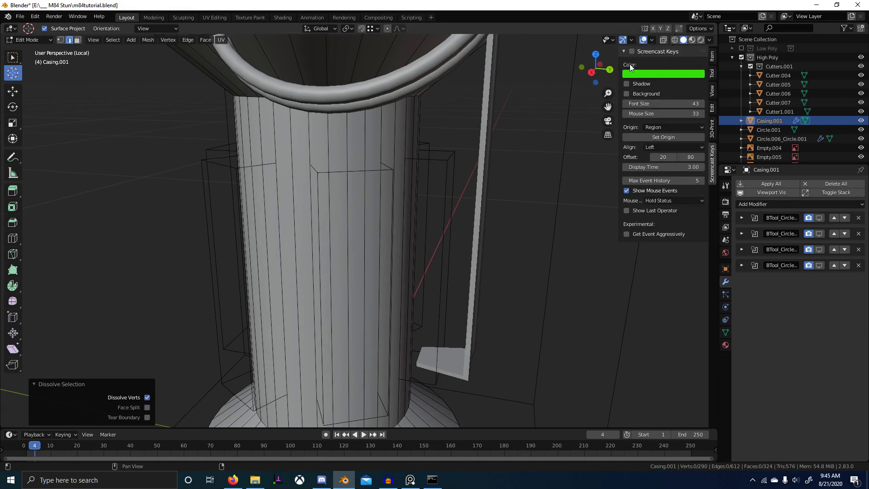
{"action": "key", "text": "n"}
{"action": "key", "text": "Tab"}
{"action": "key", "text": "Tab"}
- Select all sharp edges of the casing mesh and crease them
{"action": "middle_click_drag", "start_coordinate": [463, 243], "coordinate": [423, 253], "text": "shift"}
{"action": "key", "text": "alt+a"}
{"action": "key", "text": "q"}
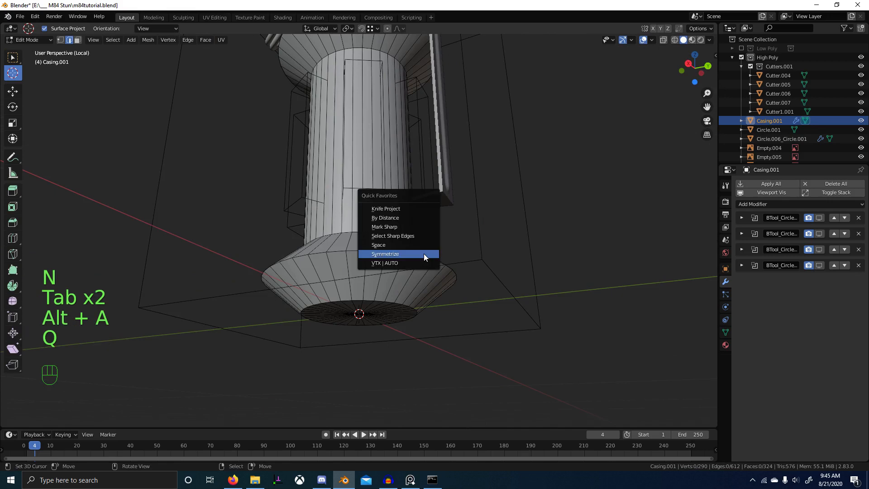
{"action": "left_click", "coordinate": [417, 236]}
{"action": "middle_click_drag", "start_coordinate": [448, 154], "coordinate": [444, 240], "text": "shift"}
{"action": "middle_click_drag", "start_coordinate": [445, 240], "coordinate": [419, 298]}
{"action": "middle_click_drag", "start_coordinate": [418, 221], "coordinate": [414, 258], "text": "shift"}
{"action": "key", "text": "shift+e"}
{"action": "left_click", "coordinate": [473, 257]}
- Add a level 4 Subdivision modifier to the casing and move it above the four boolean modifiers
{"action": "key", "text": "Tab"}
{"action": "middle_click_drag", "start_coordinate": [472, 257], "coordinate": [476, 219]}
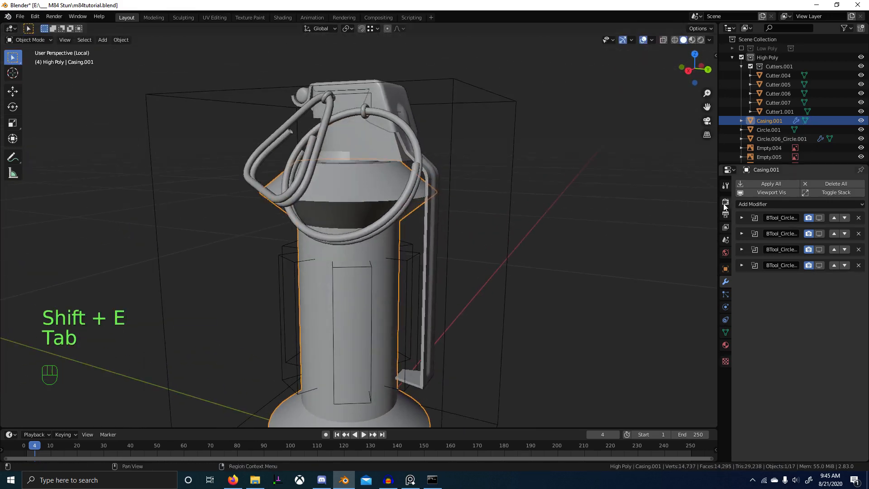
{"action": "key", "text": "ctrl+4"}
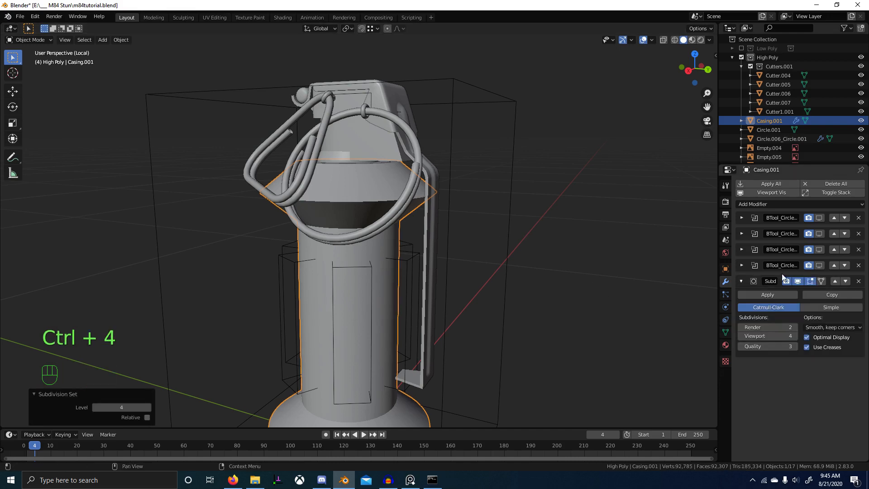
{"action": "left_click", "coordinate": [835, 281]}
{"action": "left_click", "coordinate": [836, 265]}
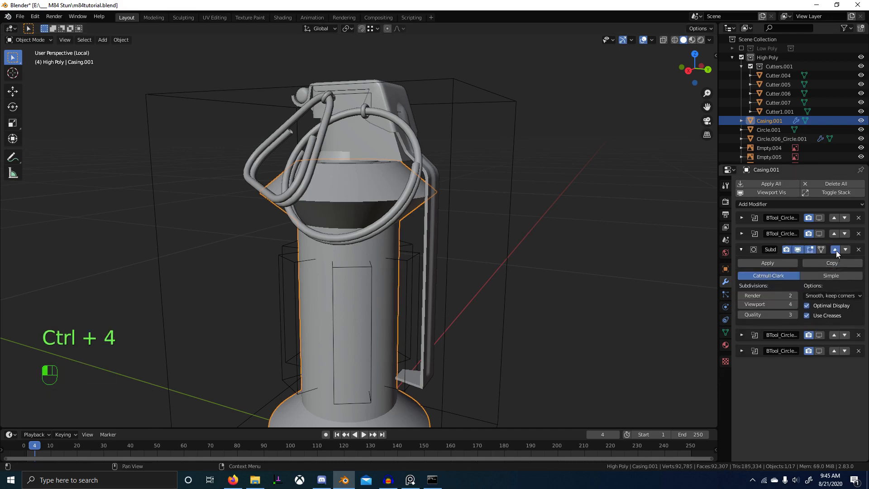
{"action": "left_click", "coordinate": [835, 249]}
{"action": "left_click", "coordinate": [835, 234]}
- Check the casing's subdivided mesh in wireframe and disable Optimal Display on its Subdivision modifier
{"action": "middle_click_drag", "start_coordinate": [575, 261], "coordinate": [568, 261], "text": "shift"}
{"action": "key", "text": "shift+z"}
{"action": "scroll", "coordinate": [470, 244], "scroll_direction": "up", "scroll_amount": 5}
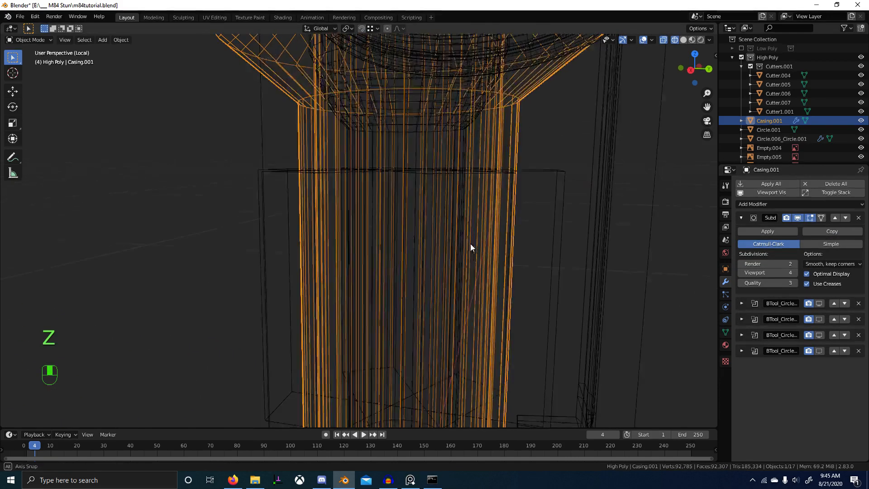
{"action": "left_click", "coordinate": [807, 273]}
{"action": "mouse_move", "coordinate": [418, 186]}
{"action": "middle_mouse_down"}
{"action": "mouse_move", "coordinate": [401, 253]}
{"action": "mouse_move", "coordinate": [471, 232]}
{"action": "mouse_move", "coordinate": [485, 277]}
{"action": "mouse_move", "coordinate": [388, 262]}
{"action": "mouse_move", "coordinate": [673, 281]}
{"action": "middle_mouse_up"}
{"action": "key", "text": "shift+z"}
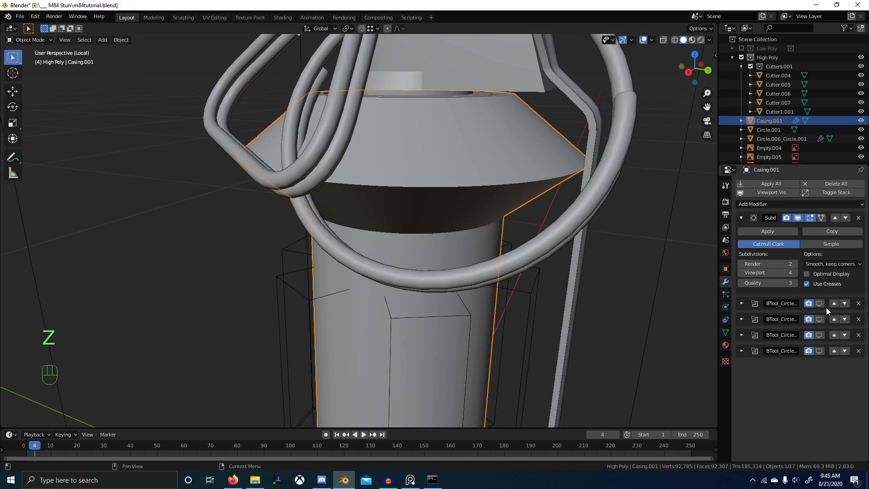
- Preview the first boolean cut on the subdivided casing, and hide all of the casing's modifiers in the viewport
{"action": "left_click", "coordinate": [819, 303]}
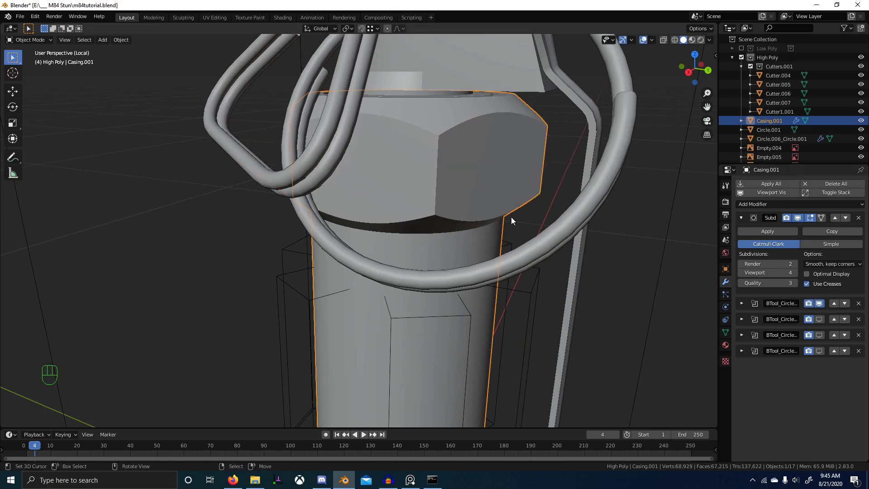
{"action": "middle_click_drag", "start_coordinate": [537, 398], "coordinate": [611, 254]}
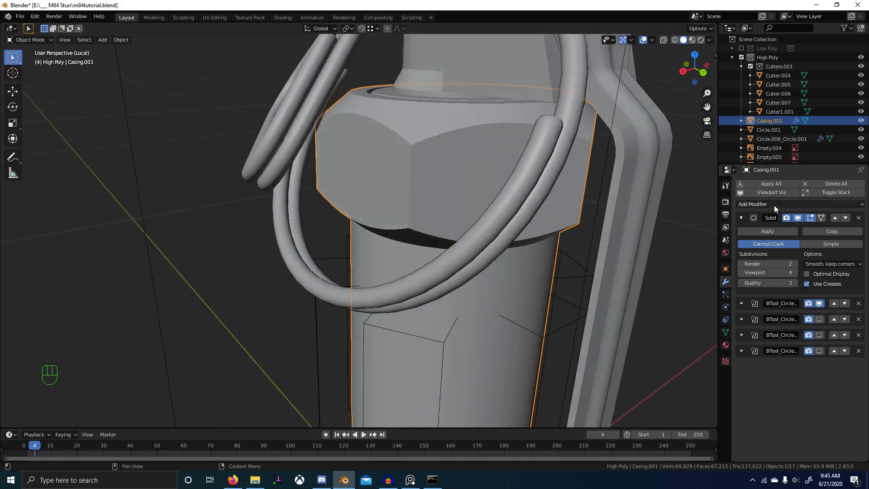
{"action": "left_click", "coordinate": [765, 192]}
{"action": "scroll", "coordinate": [522, 240], "scroll_direction": "down", "scroll_amount": 4}
- Edit Cutter.004, Cutter.005 and Cutter.006 together, selecting their sharp edges and creasing them to 1
{"action": "left_click", "coordinate": [335, 261]}
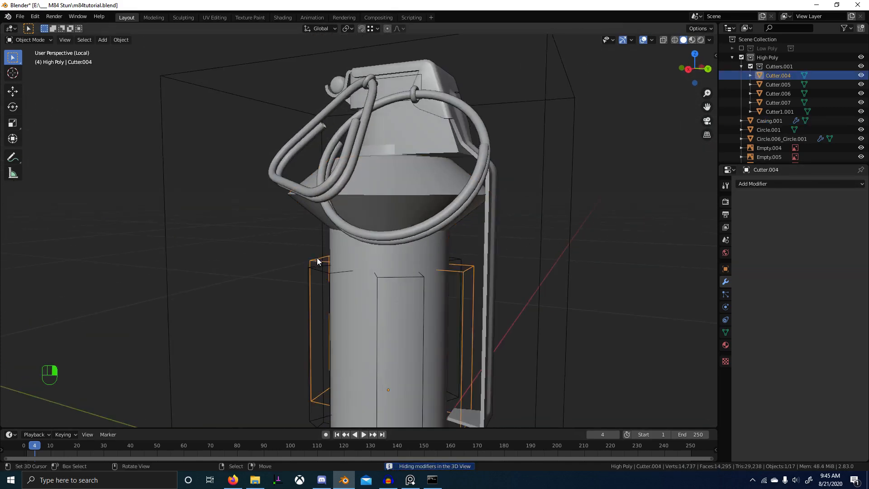
{"action": "left_click", "coordinate": [395, 277], "text": "shift"}
{"action": "middle_click_drag", "start_coordinate": [454, 274], "coordinate": [466, 294]}
{"action": "left_click", "coordinate": [397, 266], "text": "shift"}
{"action": "key", "text": "Tab"}
{"action": "key", "text": "alt+a"}
{"action": "key", "text": "2"}
{"action": "key", "text": "q"}
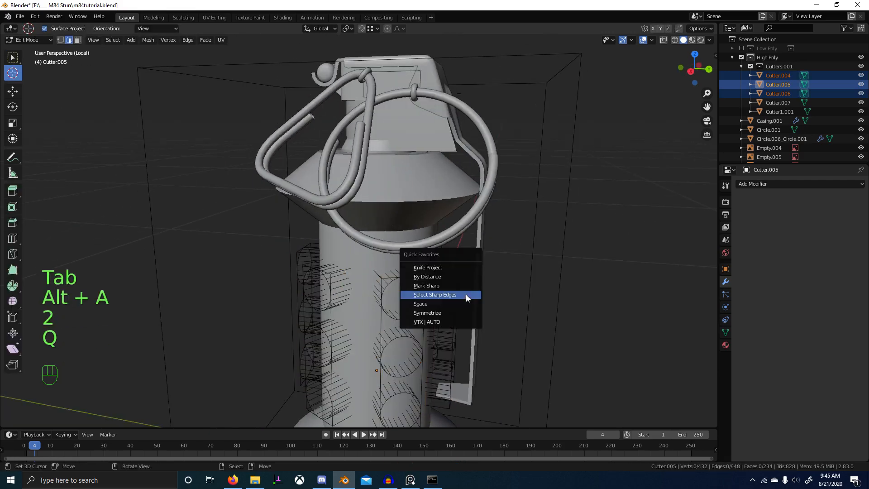
{"action": "left_click", "coordinate": [466, 294]}
{"action": "key", "text": "shift+e"}
{"action": "key", "text": "1"}
{"action": "left_click", "coordinate": [475, 293]}
- Add a level 3 Subdivision modifier to the three selected hole cutters
{"action": "middle_click_drag", "start_coordinate": [547, 278], "coordinate": [439, 290]}
{"action": "key", "text": "Tab"}
{"action": "key", "text": "ctrl+3"}
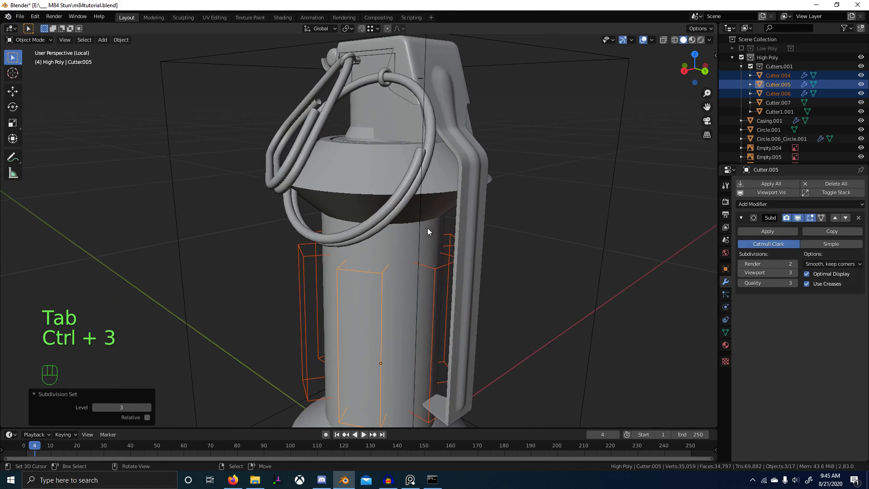
- Show the casing's modifiers in the viewport again and apply all of them
{"action": "left_click", "coordinate": [436, 183]}
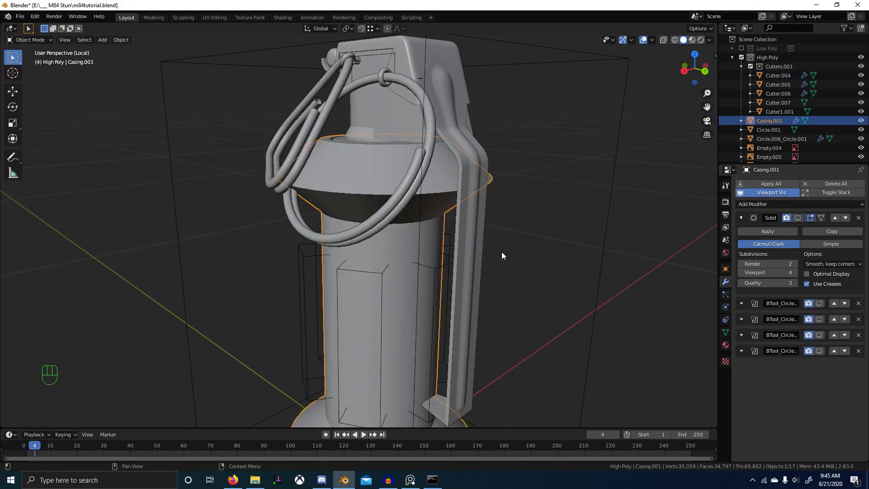
{"action": "left_click", "coordinate": [771, 184]}
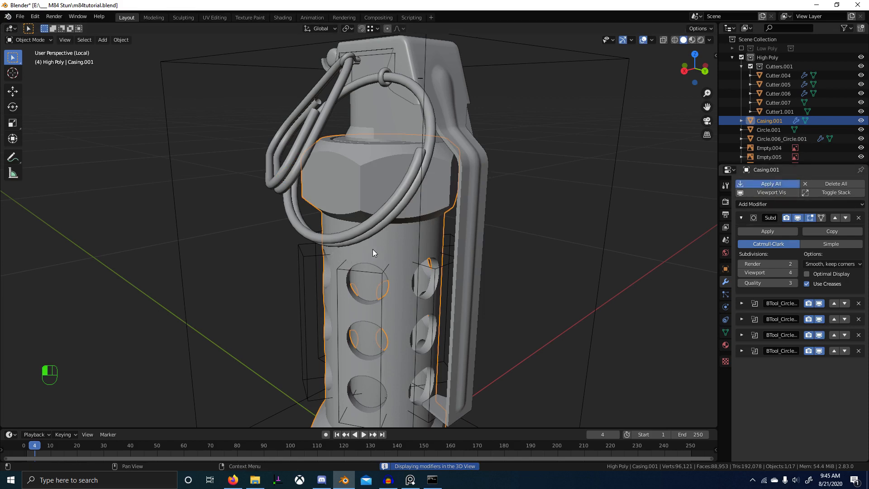
- Delete the three hole cutters Cutter.004, Cutter.005 and Cutter.006 around the casing
{"action": "middle_click_drag", "start_coordinate": [373, 249], "coordinate": [278, 268]}
{"action": "right_click", "coordinate": [260, 265]}
{"action": "right_click", "coordinate": [261, 261], "text": "shift"}
{"action": "middle_click_drag", "start_coordinate": [418, 267], "coordinate": [463, 274]}
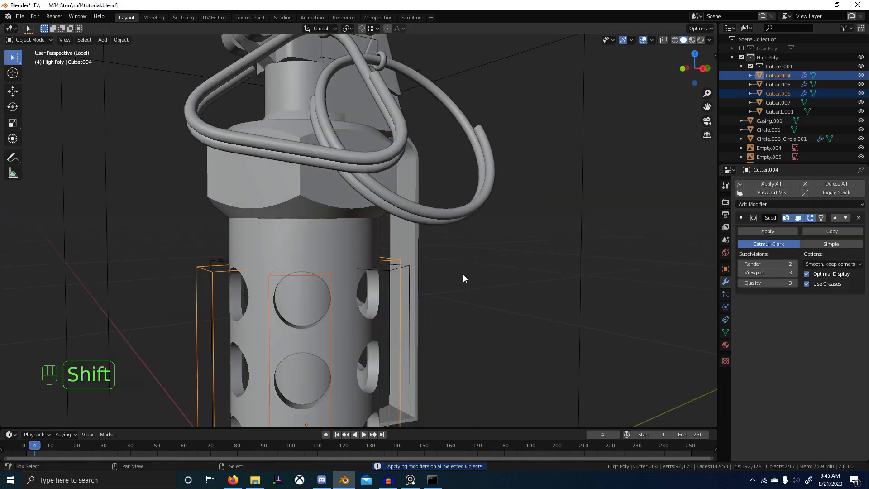
{"action": "right_click", "coordinate": [398, 266], "text": "shift"}
{"action": "key", "text": "x"}
{"action": "left_click", "coordinate": [426, 268]}
{"action": "scroll", "coordinate": [471, 259], "scroll_direction": "down", "scroll_amount": 4}
{"action": "middle_click_drag", "start_coordinate": [515, 249], "coordinate": [498, 252]}
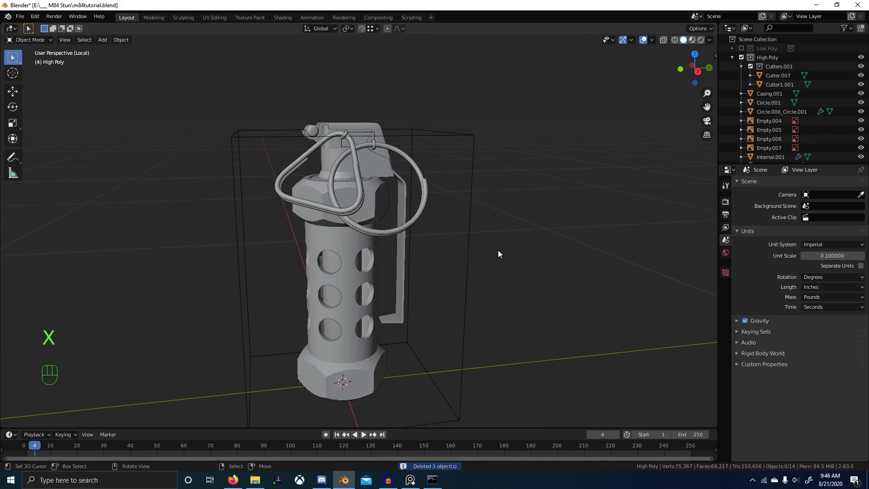
- Delete the large outer cutter Cutter1.001 surrounding the grenade
{"action": "right_click", "coordinate": [476, 224]}
{"action": "key", "text": "x"}
{"action": "left_click", "coordinate": [464, 224]}
- Isolate the casing in local view and apply its scale
{"action": "right_click", "coordinate": [332, 248]}
{"action": "key", "text": "KP_Divide"}
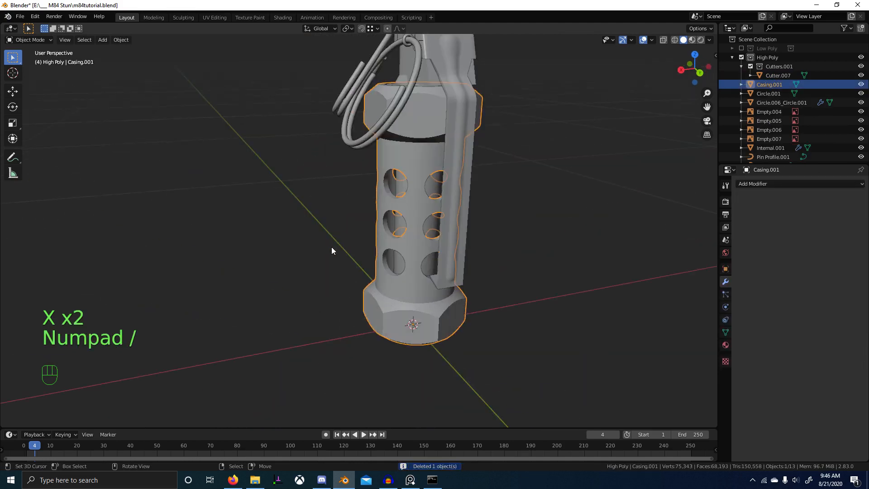
{"action": "key", "text": "KP_Divide"}
{"action": "key", "text": "ctrl+a"}
{"action": "left_click", "coordinate": [365, 237]}
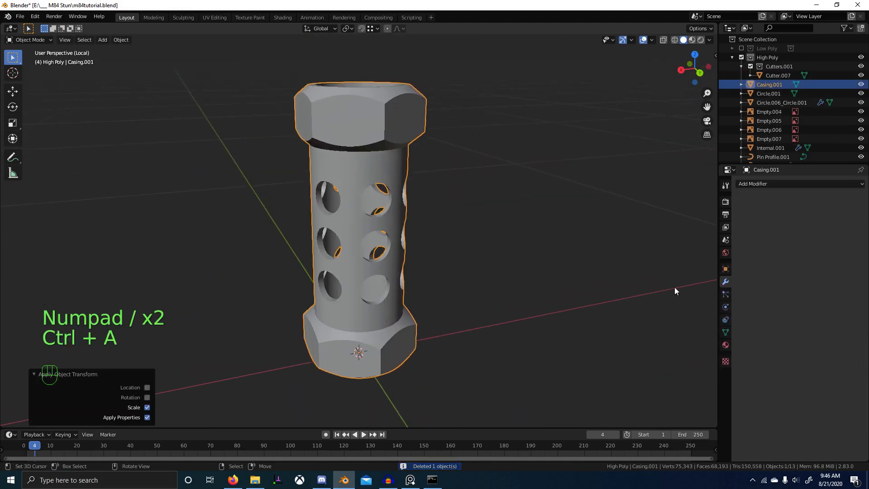
- Set the casing mesh's Auto Smooth angle to 180°
{"action": "left_click", "coordinate": [726, 332]}
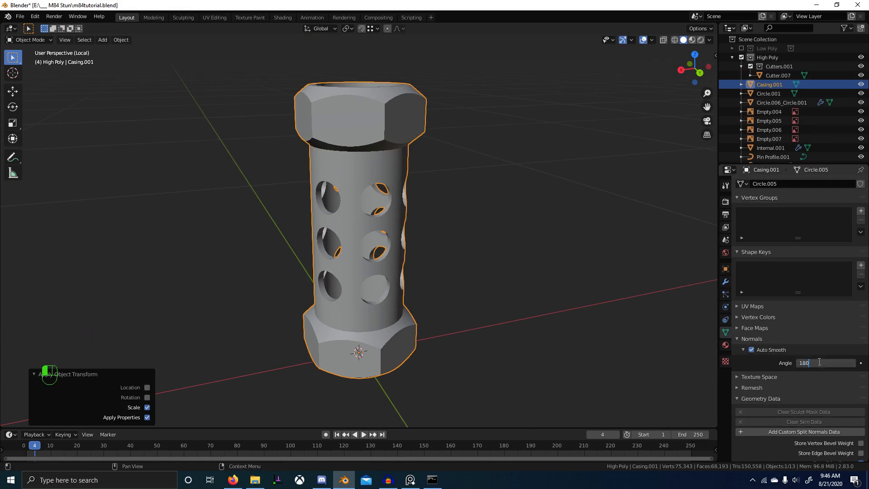
{"action": "key", "text": "Return"}
- Voxel remesh the casing with a voxel size of 0.0075 inches
{"action": "left_click", "coordinate": [750, 388]}
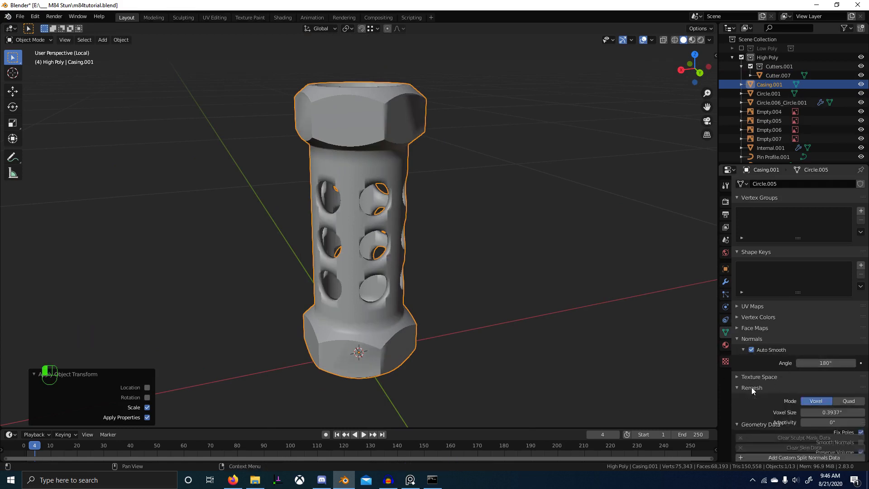
{"action": "scroll", "coordinate": [824, 384], "scroll_direction": "down", "scroll_amount": 3}
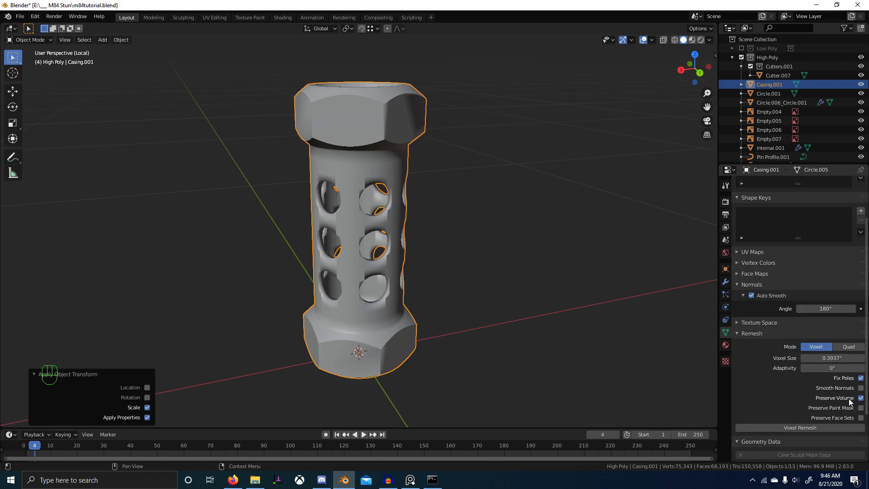
{"action": "left_click", "coordinate": [841, 358]}
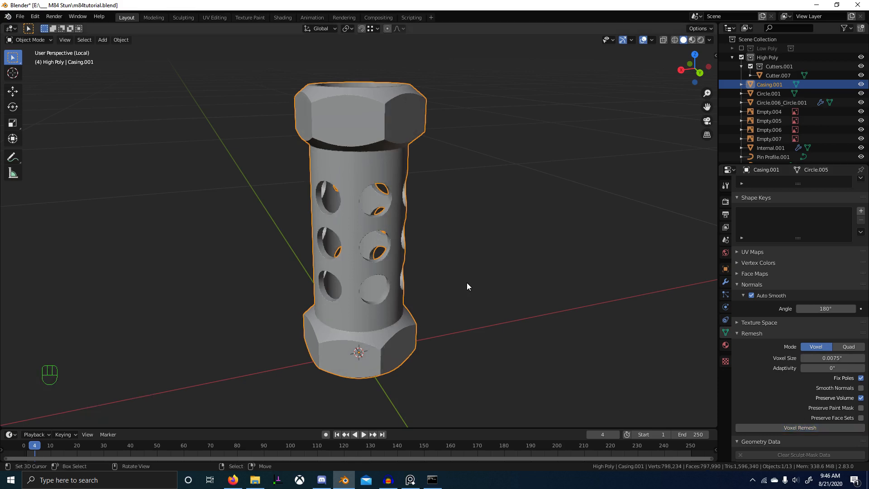
- Examine the remeshed casing up close around the hole rims and the upper hex section
{"action": "scroll", "coordinate": [387, 232], "scroll_direction": "up", "scroll_amount": 7}
{"action": "scroll", "coordinate": [430, 285], "scroll_direction": "up", "scroll_amount": 3}
{"action": "middle_click_drag", "start_coordinate": [442, 293], "coordinate": [403, 277], "text": "shift"}
{"action": "scroll", "coordinate": [472, 294], "scroll_direction": "up", "scroll_amount": 2}
{"action": "scroll", "coordinate": [458, 299], "scroll_direction": "down", "scroll_amount": 2}
{"action": "scroll", "coordinate": [434, 289], "scroll_direction": "down", "scroll_amount": 3}
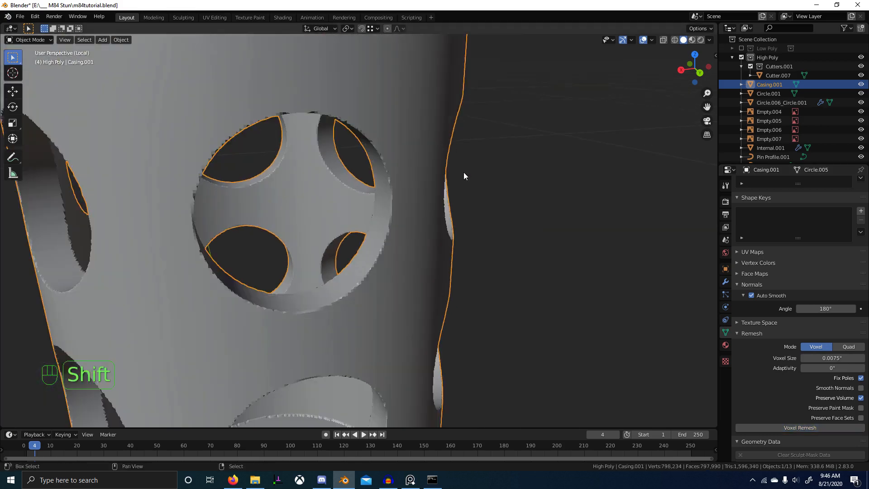
{"action": "scroll", "coordinate": [446, 212], "scroll_direction": "down", "scroll_amount": 1}
{"action": "middle_click_drag", "start_coordinate": [446, 212], "coordinate": [398, 215]}
{"action": "middle_click_drag", "start_coordinate": [398, 215], "coordinate": [462, 227], "text": "shift"}
{"action": "scroll", "coordinate": [463, 226], "scroll_direction": "up", "scroll_amount": 1}
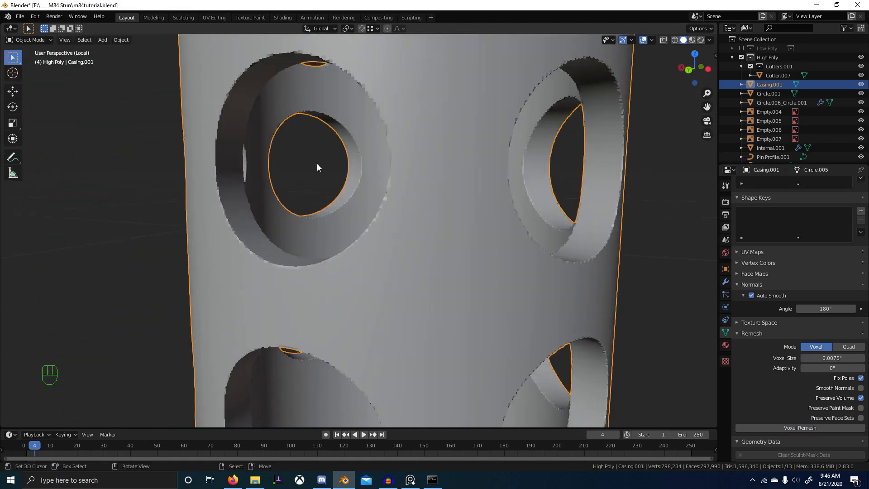
{"action": "scroll", "coordinate": [317, 164], "scroll_direction": "down", "scroll_amount": 4}
{"action": "middle_click_drag", "start_coordinate": [380, 250], "coordinate": [426, 226]}
{"action": "middle_click_drag", "start_coordinate": [426, 226], "coordinate": [419, 330], "text": "shift"}
{"action": "middle_click_drag", "start_coordinate": [418, 330], "coordinate": [440, 333]}
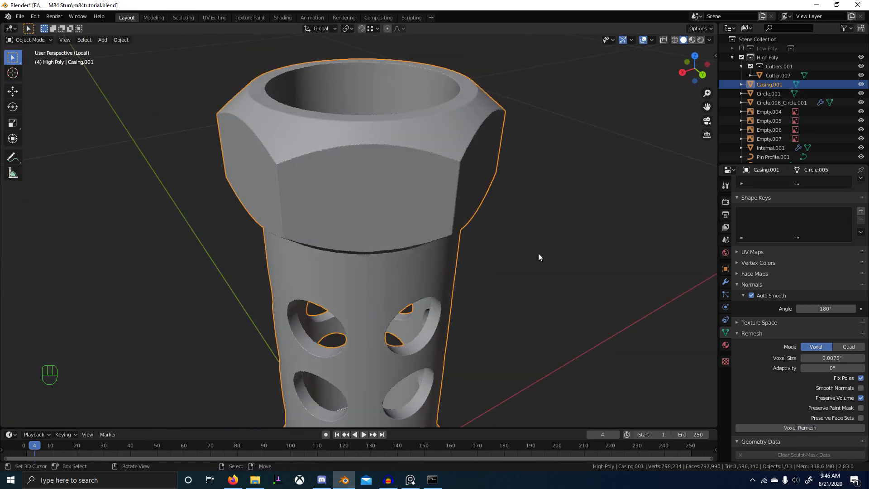
- Add a Smooth Corrective modifier to the casing with Only Smooth enabled
{"action": "left_click", "coordinate": [726, 282]}
{"action": "left_click", "coordinate": [772, 184]}
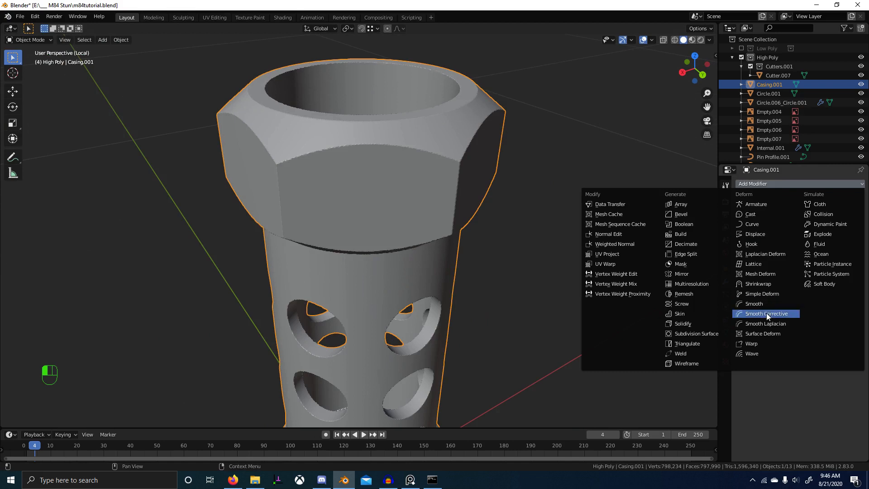
{"action": "key", "text": "Return"}
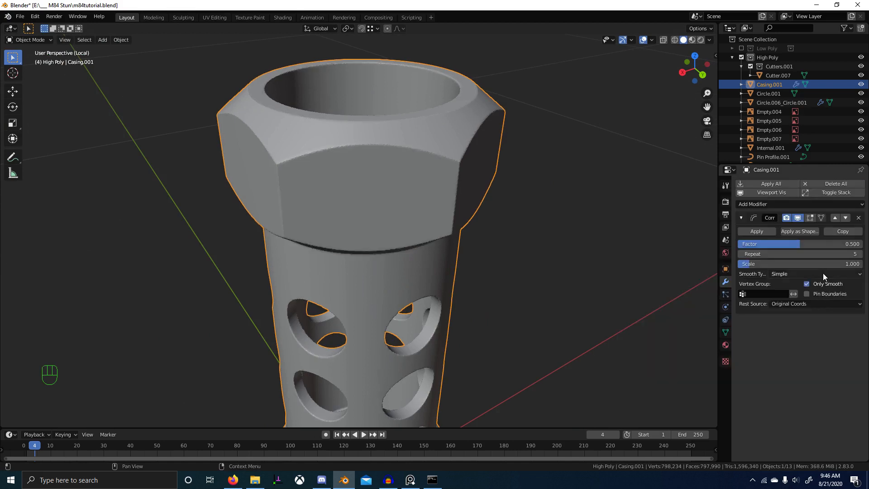
- Set the corrective smoothing to the Length Weight type with a factor of 1 and 15 repeats, and check the hole edges
{"action": "left_click", "coordinate": [823, 273]}
{"action": "left_click", "coordinate": [806, 295]}
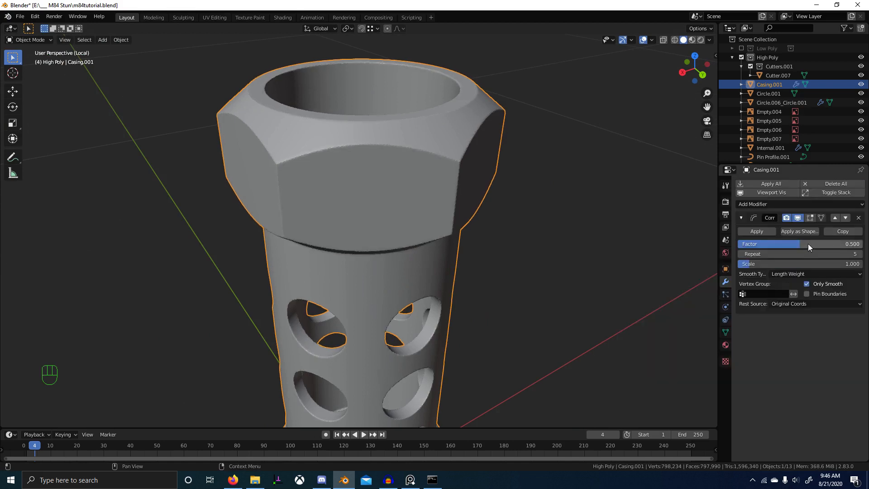
{"action": "left_click", "coordinate": [808, 243]}
{"action": "type", "text": "1"}
{"action": "left_click", "coordinate": [818, 253]}
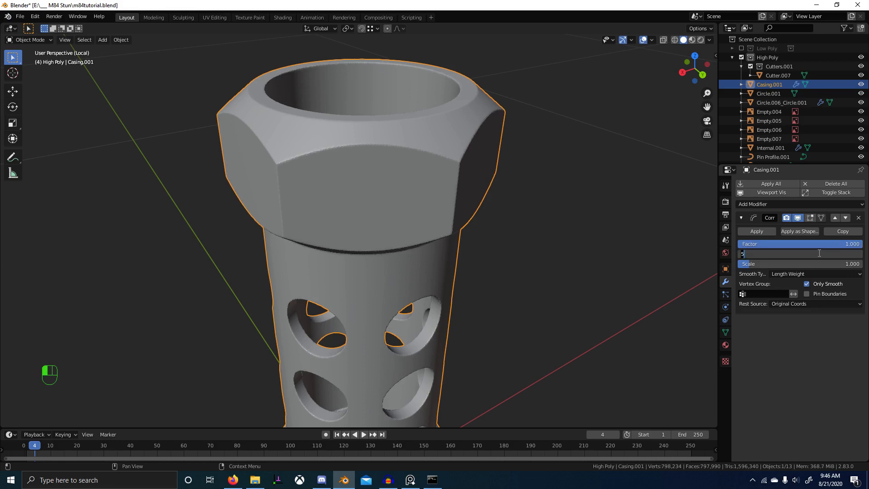
{"action": "type", "text": "15"}
{"action": "key", "text": "Return"}
{"action": "scroll", "coordinate": [520, 276], "scroll_direction": "up", "scroll_amount": 5}
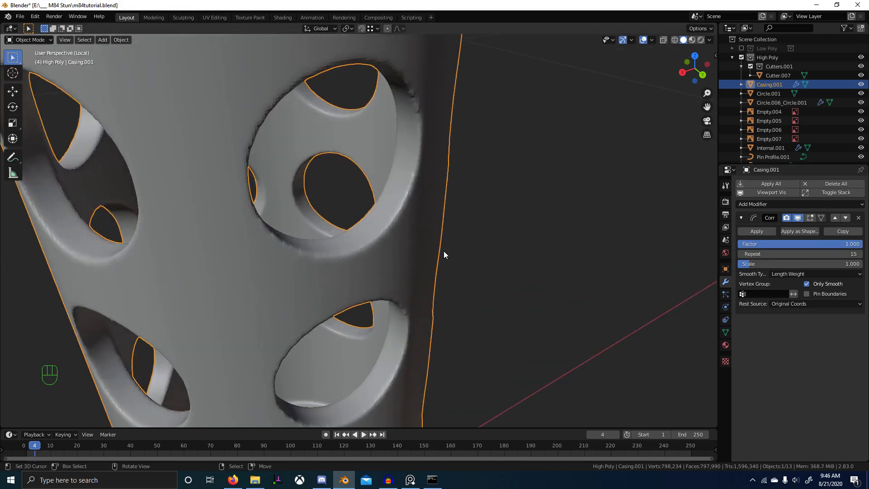
- Shade the casing smooth, clear the selection and check the whole part
{"action": "middle_click_drag", "start_coordinate": [411, 235], "coordinate": [391, 224]}
{"action": "key", "text": "w"}
{"action": "left_click", "coordinate": [391, 224]}
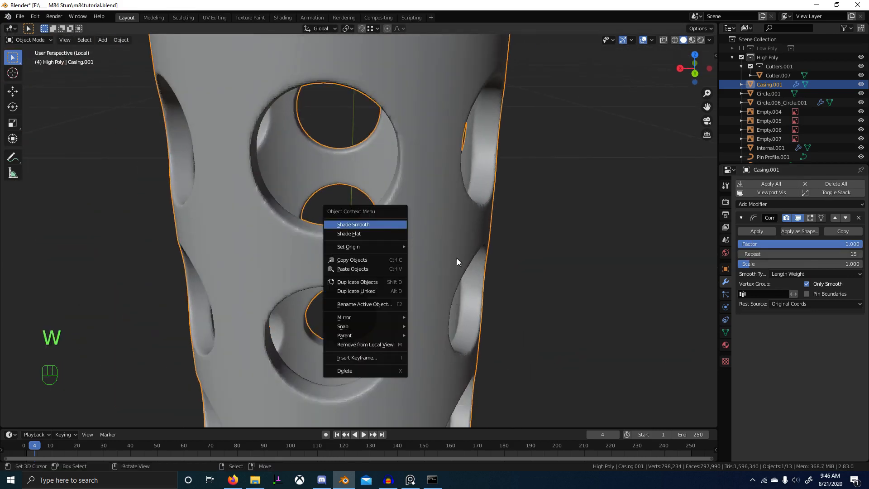
{"action": "scroll", "coordinate": [469, 260], "scroll_direction": "down", "scroll_amount": 5}
{"action": "middle_click_drag", "start_coordinate": [472, 259], "coordinate": [465, 242]}
{"action": "key", "text": "alt+a"}
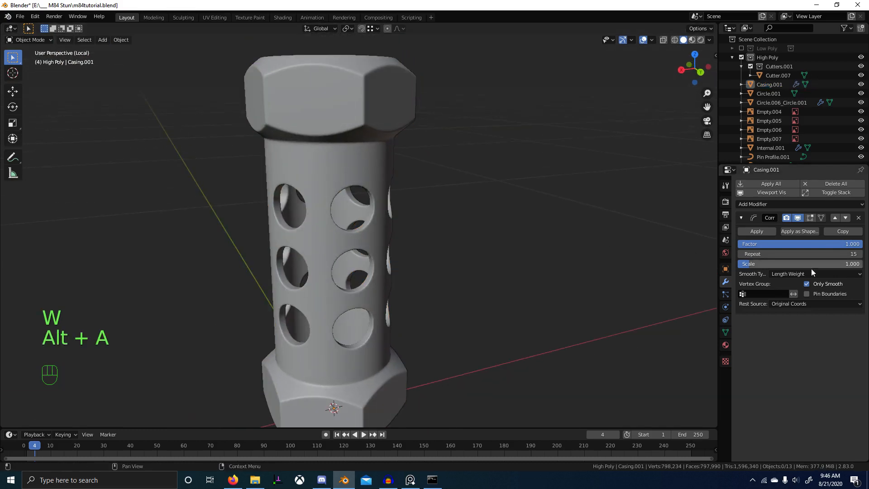
- Set the corrective smoothing repeats to 20 and check the casing's edges up close
{"action": "left_click", "coordinate": [839, 256]}
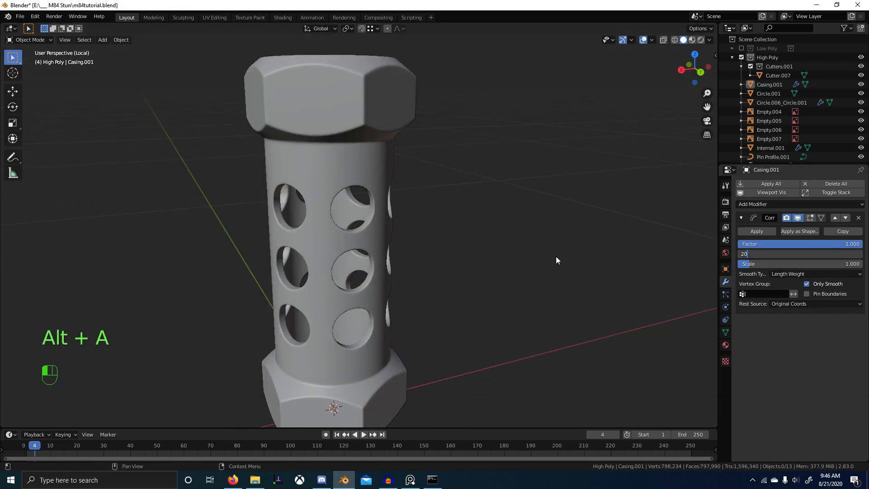
{"action": "key", "text": "Return"}
{"action": "middle_click_drag", "start_coordinate": [556, 256], "coordinate": [421, 314]}
{"action": "scroll", "coordinate": [441, 266], "scroll_direction": "up", "scroll_amount": 6}
{"action": "scroll", "coordinate": [439, 315], "scroll_direction": "down", "scroll_amount": 6}
- Increase the corrective smoothing repeats to 25 and inspect the casing's upper hex section
{"action": "left_click", "coordinate": [838, 252]}
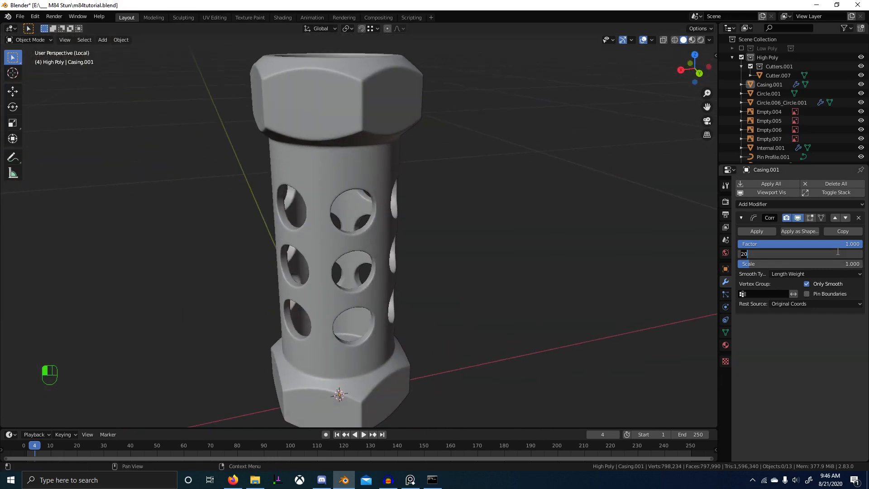
{"action": "key", "text": "Return"}
{"action": "middle_click_drag", "start_coordinate": [547, 333], "coordinate": [490, 336]}
{"action": "scroll", "coordinate": [412, 262], "scroll_direction": "up", "scroll_amount": 5}
{"action": "scroll", "coordinate": [506, 355], "scroll_direction": "up", "scroll_amount": 3}
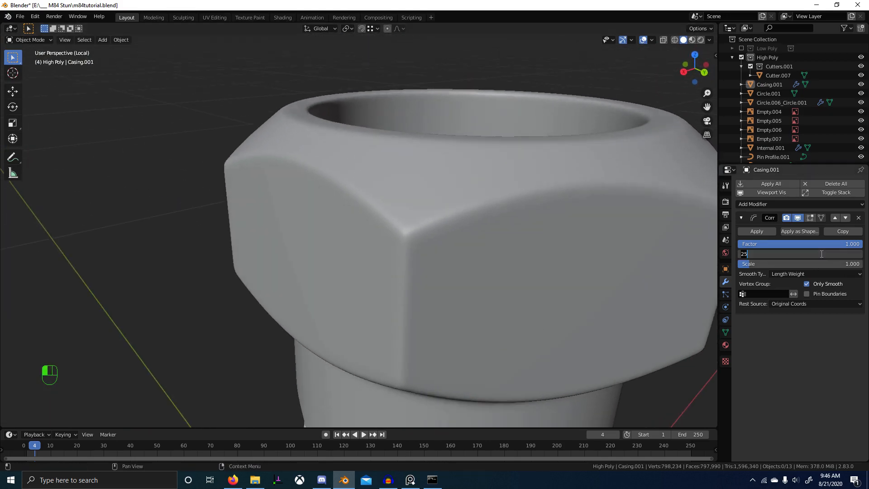
{"action": "key", "text": "Return"}
{"action": "scroll", "coordinate": [626, 274], "scroll_direction": "down", "scroll_amount": 4}
{"action": "middle_click_drag", "start_coordinate": [625, 274], "coordinate": [434, 357]}
{"action": "scroll", "coordinate": [596, 270], "scroll_direction": "down", "scroll_amount": 3}
- Bring back the full grenade, isolate the safety lever and examine the mesh around its head and upper bend
{"action": "key", "text": "KP_Divide"}
{"action": "key", "text": "alt+a"}
{"action": "scroll", "coordinate": [422, 320], "scroll_direction": "up", "scroll_amount": 2}
{"action": "middle_click_drag", "start_coordinate": [434, 358], "coordinate": [404, 247]}
{"action": "scroll", "coordinate": [404, 247], "scroll_direction": "down", "scroll_amount": 3}
{"action": "left_click", "coordinate": [419, 212]}
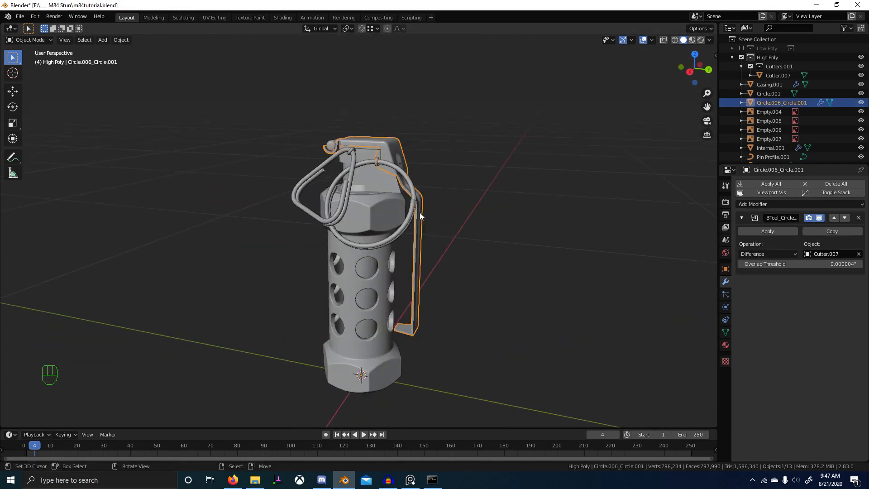
{"action": "key", "text": "KP_Divide"}
{"action": "key", "text": "Tab"}
{"action": "scroll", "coordinate": [421, 217], "scroll_direction": "up", "scroll_amount": 3}
{"action": "middle_click_drag", "start_coordinate": [481, 221], "coordinate": [430, 222]}
{"action": "middle_click_drag", "start_coordinate": [430, 222], "coordinate": [370, 207], "text": "shift"}
{"action": "scroll", "coordinate": [415, 334], "scroll_direction": "up", "scroll_amount": 2}
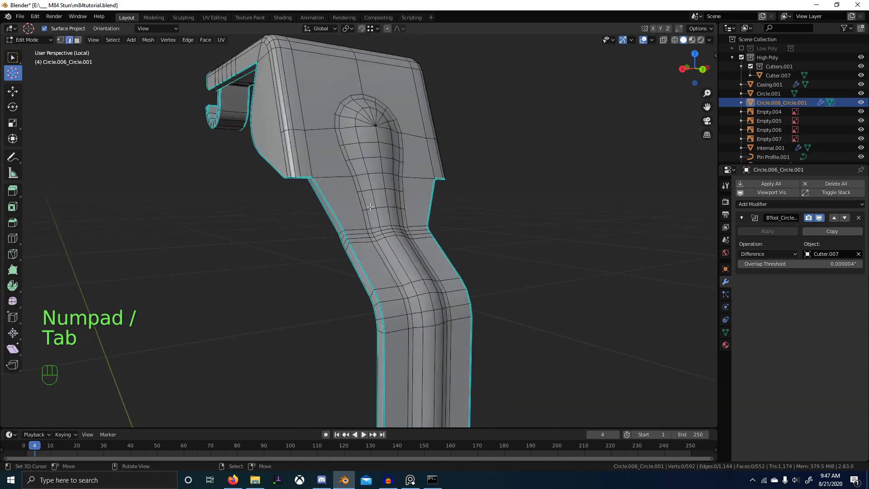
{"action": "key", "text": "Tab"}
{"action": "scroll", "coordinate": [370, 207], "scroll_direction": "down", "scroll_amount": 3}
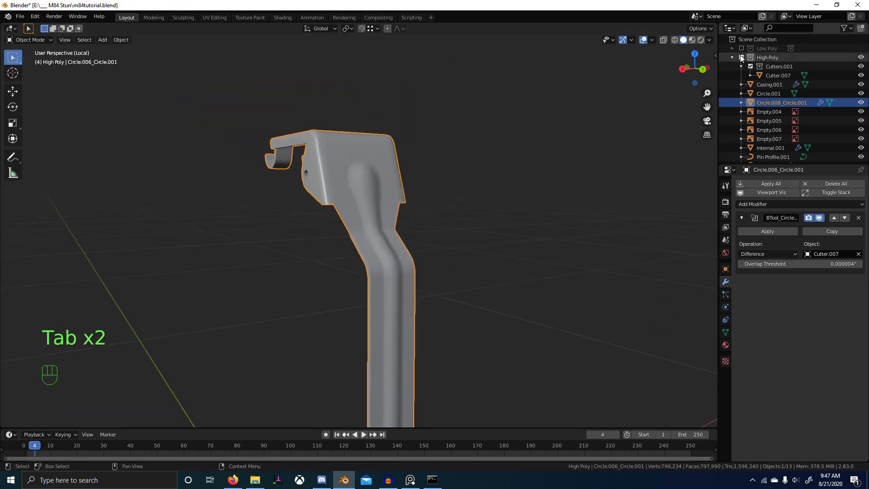
- Swap the High Poly collection for Low Poly and select the lever's two inner corner edges where its head narrows
{"action": "left_click", "coordinate": [741, 57]}
{"action": "left_click", "coordinate": [741, 48]}
{"action": "right_click", "coordinate": [357, 174]}
{"action": "key", "text": "Tab"}
{"action": "scroll", "coordinate": [357, 174], "scroll_direction": "up", "scroll_amount": 1}
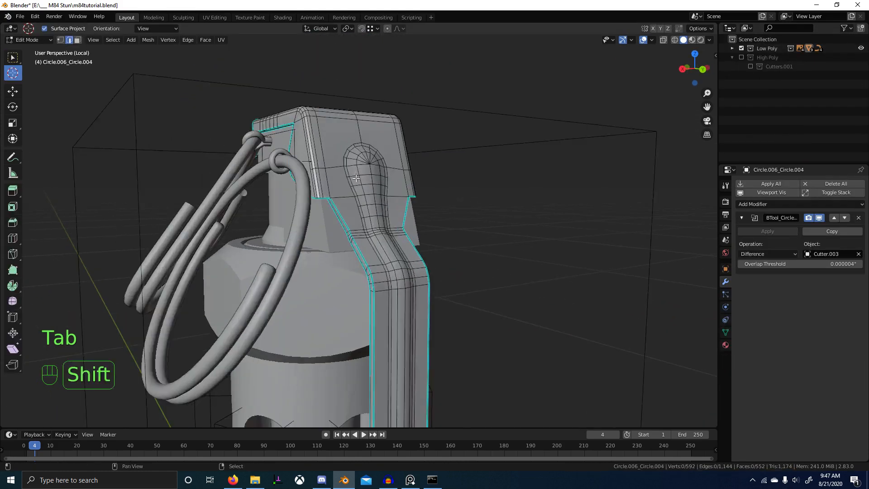
{"action": "middle_click_drag", "start_coordinate": [358, 174], "coordinate": [354, 180], "text": "shift"}
{"action": "scroll", "coordinate": [355, 179], "scroll_direction": "up", "scroll_amount": 3}
{"action": "middle_click_drag", "start_coordinate": [355, 179], "coordinate": [348, 146]}
{"action": "key", "text": "2"}
{"action": "middle_click_drag", "start_coordinate": [470, 191], "coordinate": [331, 194]}
{"action": "middle_click_drag", "start_coordinate": [291, 162], "coordinate": [468, 179]}
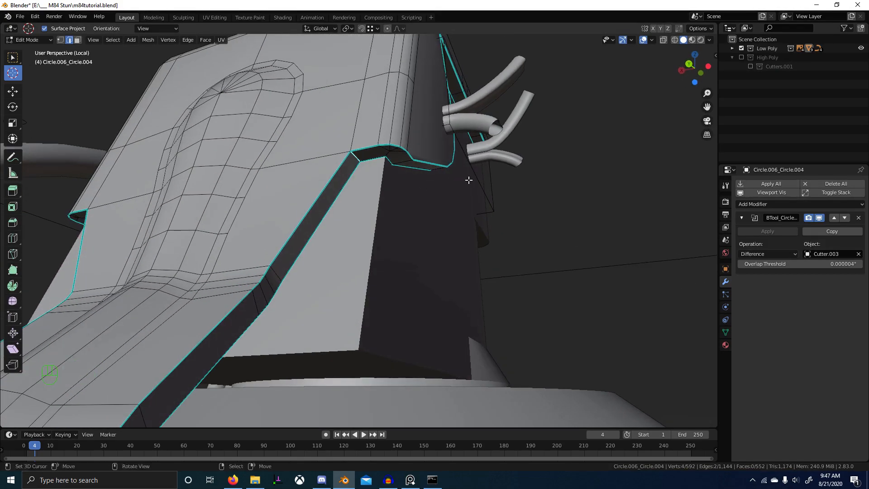
- Bevel the low-poly lever's two inner corner edges with 3 segments and an offset of about 0.0312 inches
{"action": "key", "text": "ctrl+KP_1"}
{"action": "key", "text": "KP_1"}
{"action": "key", "text": "ctrl+KP_1"}
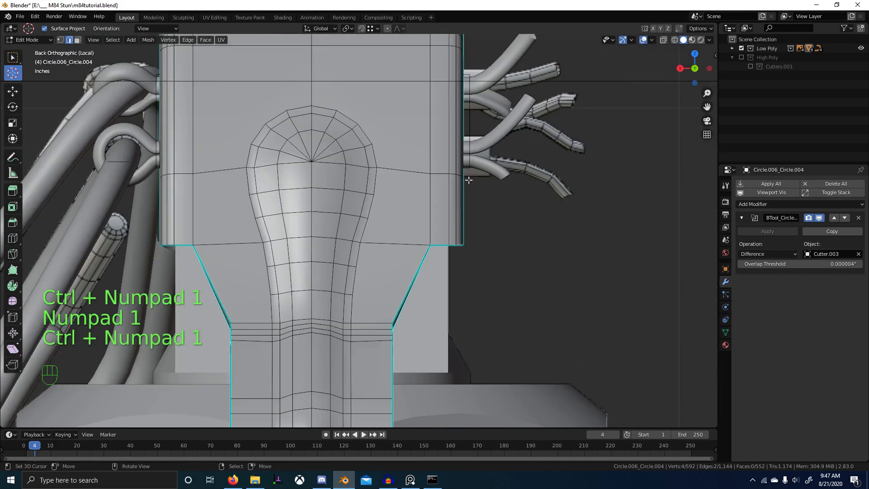
{"action": "key", "text": "z"}
{"action": "scroll", "coordinate": [499, 192], "scroll_direction": "up", "scroll_amount": 3}
{"action": "key", "text": "ctrl+b"}
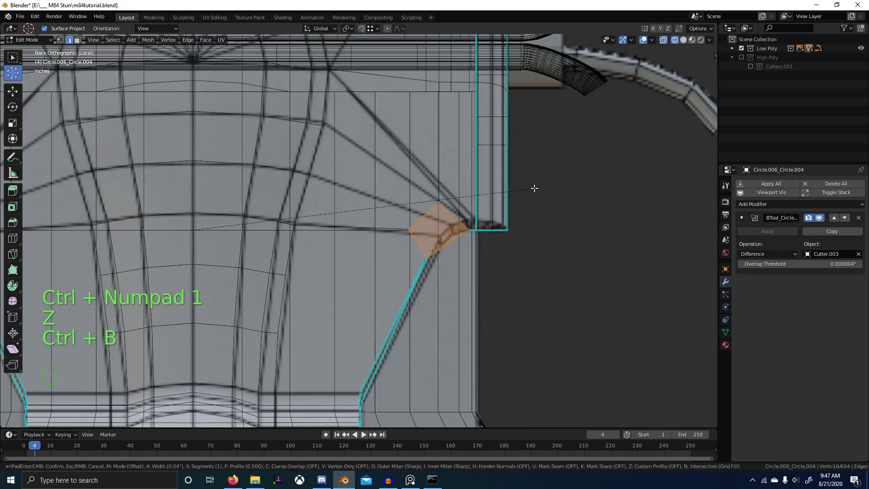
{"action": "scroll", "coordinate": [540, 185], "scroll_direction": "up", "scroll_amount": 1}
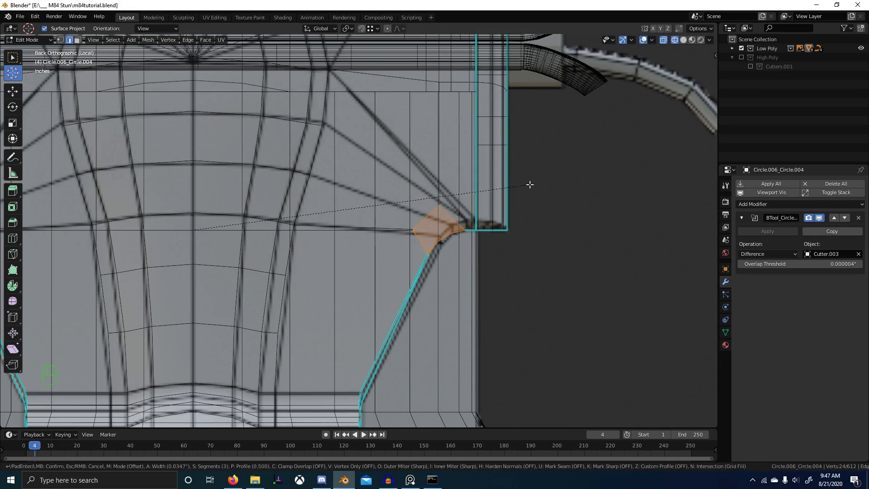
{"action": "left_click", "coordinate": [525, 186]}
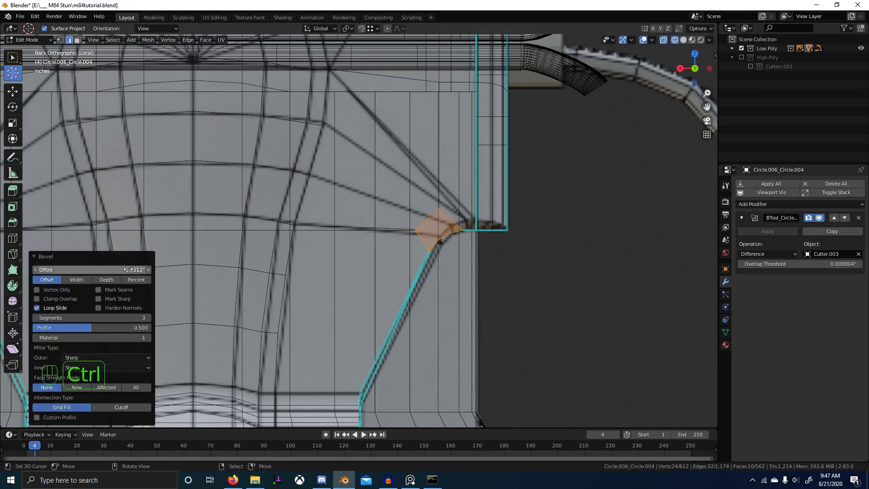
- Copy the bevel's offset value, return to solid shading and swap the Low Poly collection for High Poly
{"action": "key", "text": "ctrl+c"}
{"action": "middle_click_drag", "start_coordinate": [393, 276], "coordinate": [353, 281]}
{"action": "key", "text": "z"}
{"action": "left_click", "coordinate": [671, 269]}
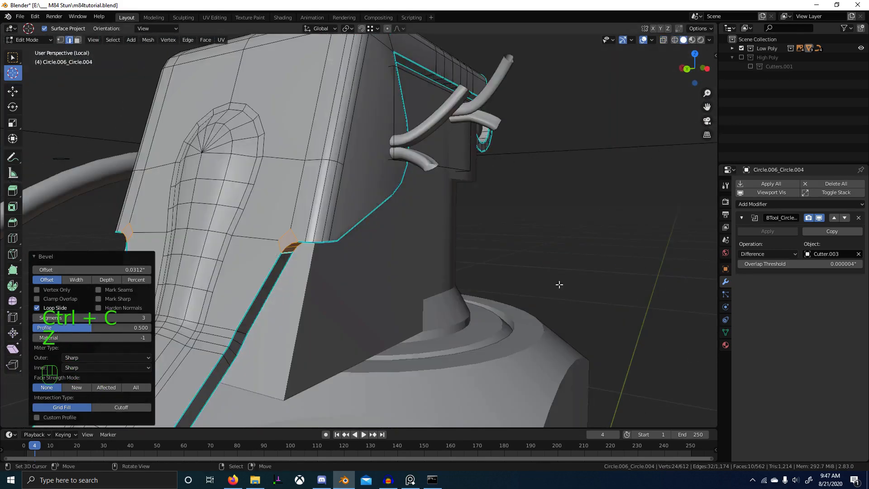
{"action": "scroll", "coordinate": [557, 283], "scroll_direction": "down", "scroll_amount": 2}
{"action": "middle_click_drag", "start_coordinate": [432, 274], "coordinate": [423, 264]}
{"action": "key", "text": "Tab"}
{"action": "left_click", "coordinate": [742, 48]}
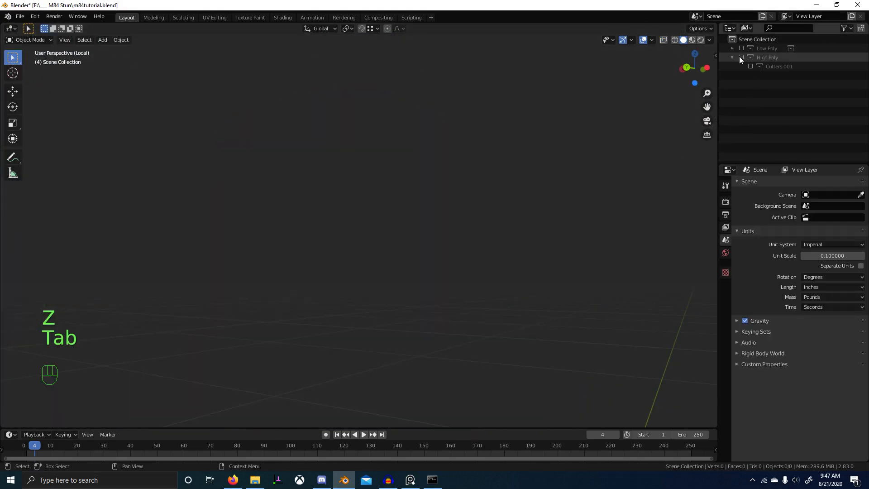
{"action": "left_click", "coordinate": [741, 57]}
- Bevel the matching inner corner edges on the high-poly lever with 3 segments and the copied 0.0312-inch offset
{"action": "key", "text": "Tab"}
{"action": "middle_click_drag", "start_coordinate": [320, 205], "coordinate": [303, 161]}
{"action": "key", "text": "2"}
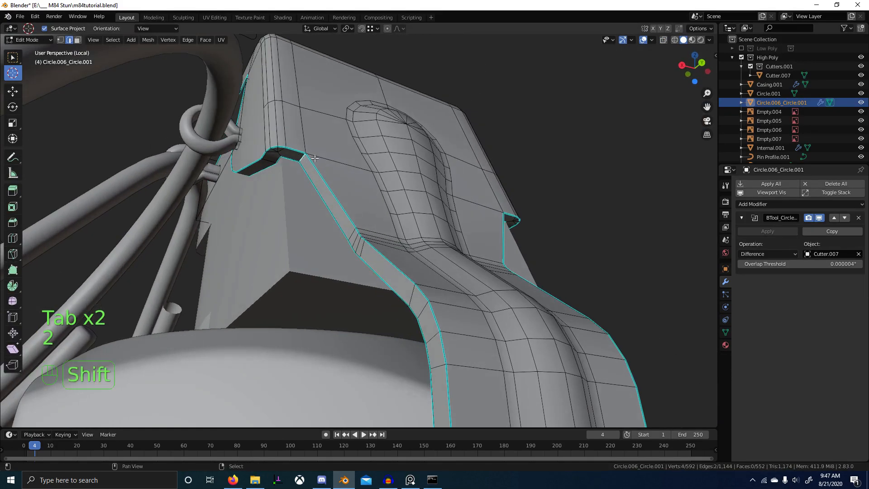
{"action": "key", "text": "ctrl+b"}
{"action": "left_click", "coordinate": [191, 296]}
{"action": "key", "text": "ctrl+v"}
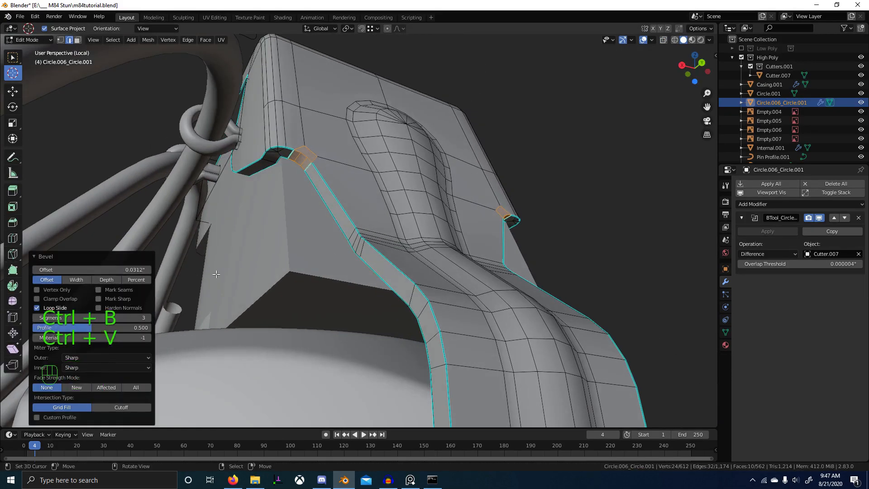
- Inspect the high-poly lever's bevelled corners and pin holes, both isolated and together with the grenade
{"action": "middle_click_drag", "start_coordinate": [216, 274], "coordinate": [406, 248]}
{"action": "key", "text": "Tab"}
{"action": "middle_click_drag", "start_coordinate": [406, 192], "coordinate": [558, 227]}
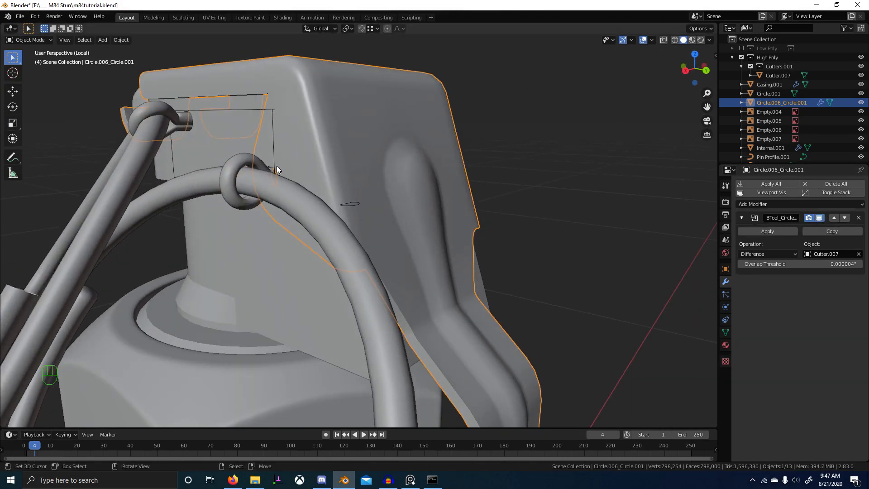
{"action": "scroll", "coordinate": [277, 167], "scroll_direction": "up", "scroll_amount": 4}
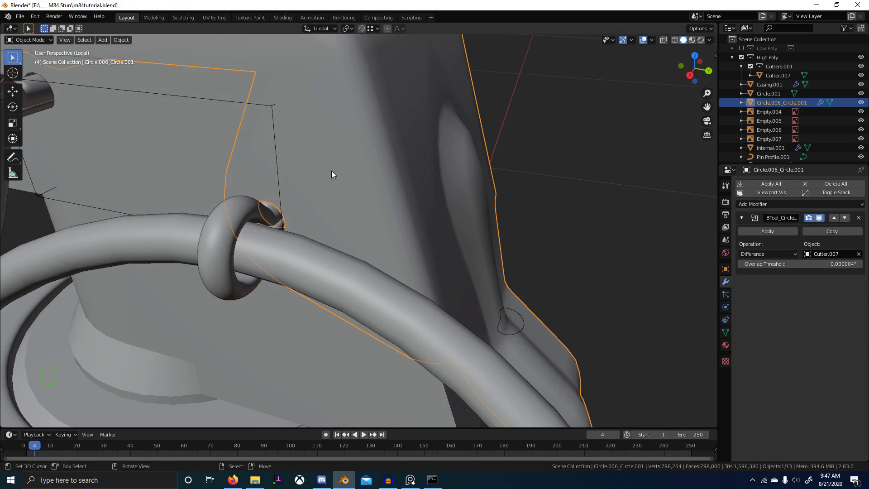
{"action": "key", "text": "KP_Divide"}
{"action": "key", "text": "KP_Divide"}
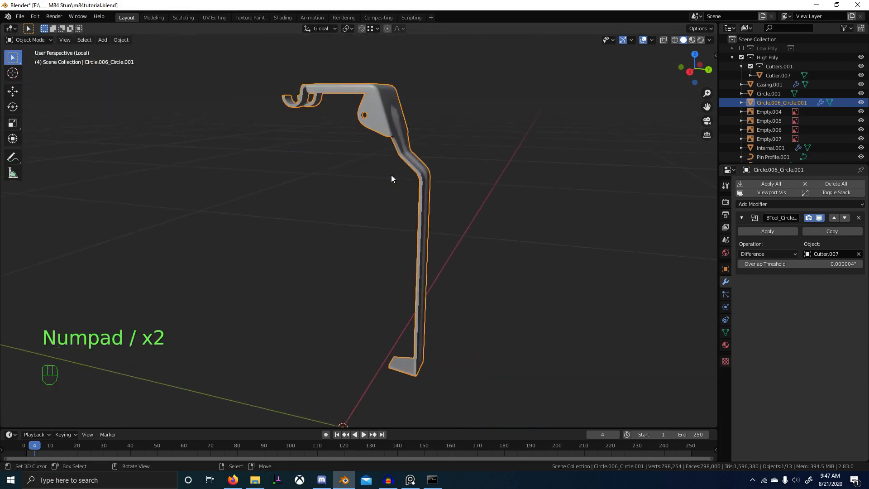
{"action": "scroll", "coordinate": [391, 179], "scroll_direction": "up", "scroll_amount": 8}
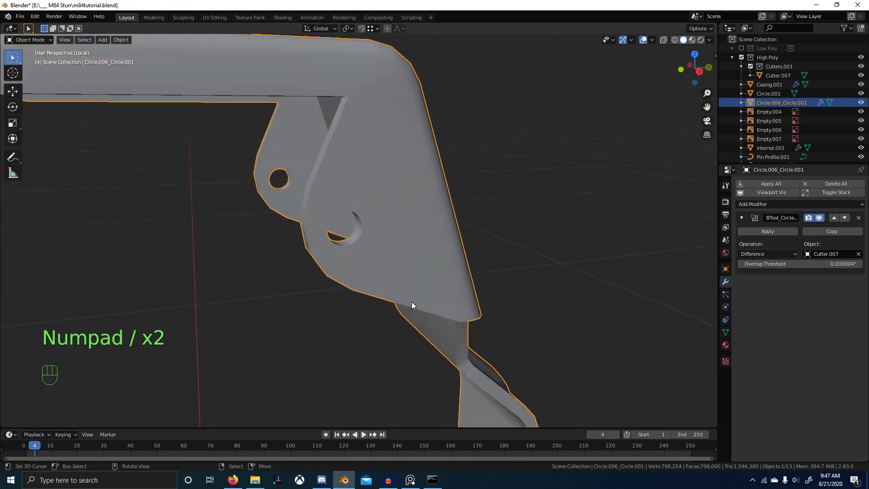
{"action": "key", "text": "KP_Divide"}
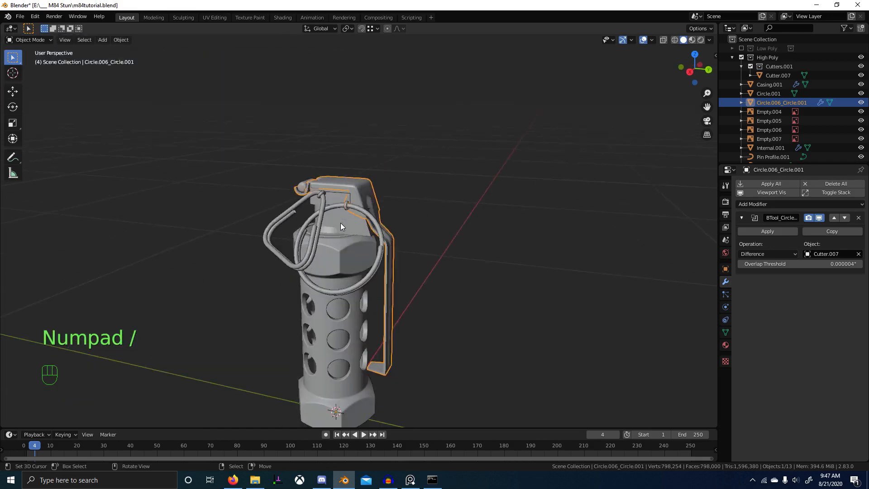
{"action": "scroll", "coordinate": [308, 232], "scroll_direction": "up", "scroll_amount": 8}
- Check the pin-hole cutter, then apply the lever's Difference boolean that uses Cutter.007
{"action": "left_click", "coordinate": [325, 267]}
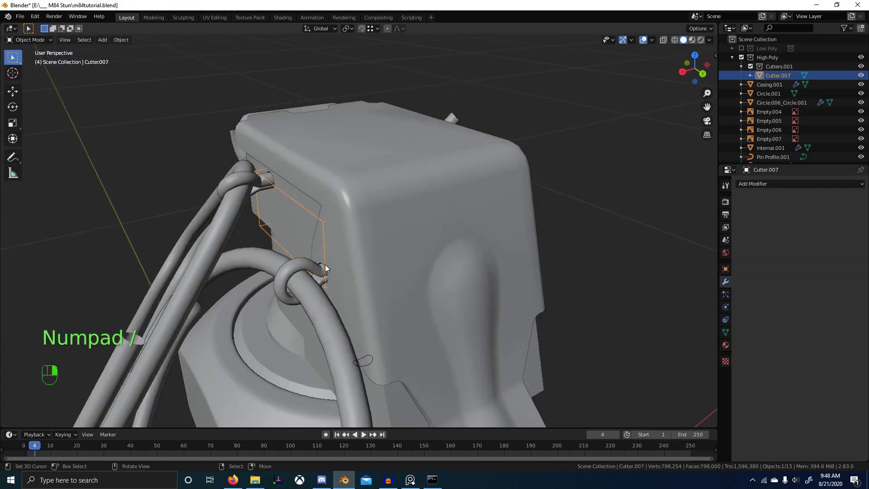
{"action": "key", "text": "Tab"}
{"action": "scroll", "coordinate": [401, 247], "scroll_direction": "up", "scroll_amount": 3}
{"action": "key", "text": "Tab"}
{"action": "left_click", "coordinate": [401, 246]}
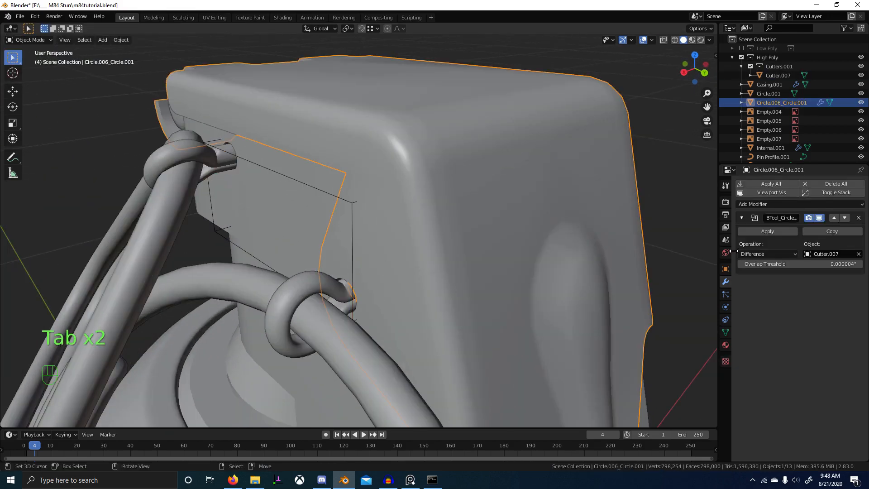
{"action": "left_click", "coordinate": [775, 235]}
- Isolate the lever and clear the sharp marks from all of its edges
{"action": "key", "text": "KP_Divide"}
{"action": "key", "text": "Tab"}
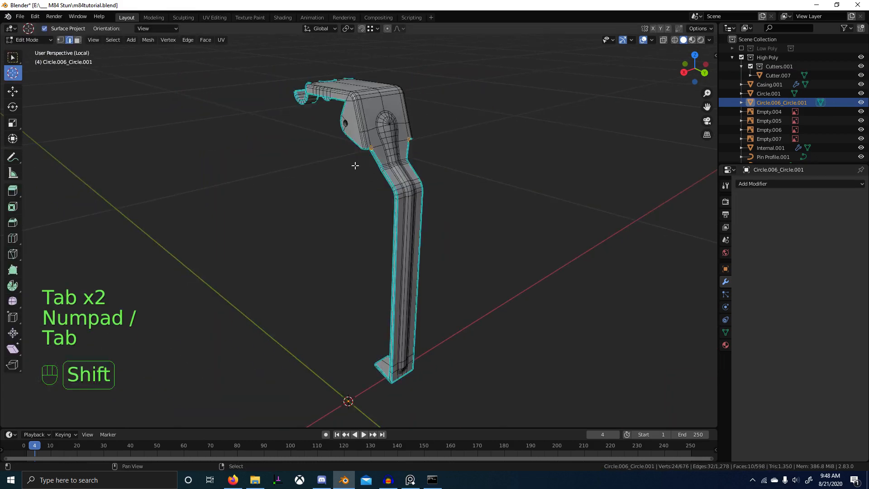
{"action": "middle_click_drag", "start_coordinate": [355, 165], "coordinate": [390, 252], "text": "shift"}
{"action": "scroll", "coordinate": [407, 250], "scroll_direction": "up", "scroll_amount": 6}
{"action": "key", "text": "alt+a"}
{"action": "key", "text": "q"}
{"action": "key", "text": "a"}
{"action": "key", "text": "ctrl+e"}
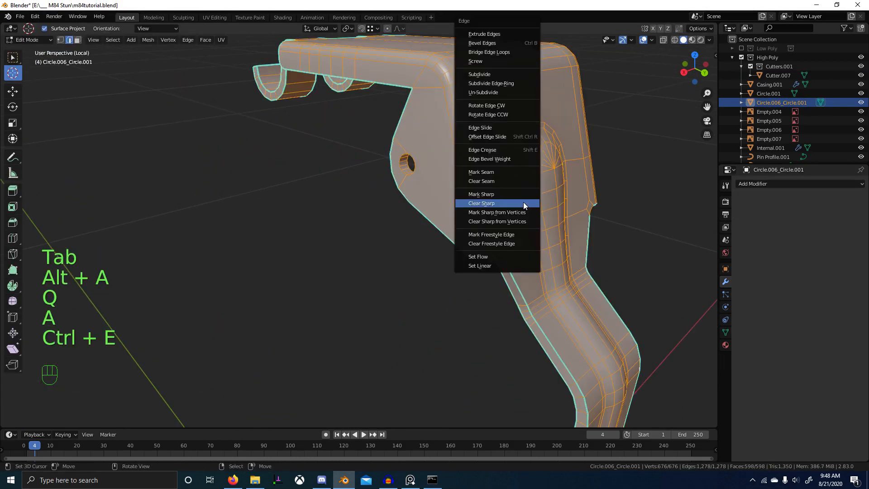
{"action": "left_click", "coordinate": [471, 201]}
{"action": "key", "text": "alt+a"}
{"action": "middle_click_drag", "start_coordinate": [516, 227], "coordinate": [467, 217]}
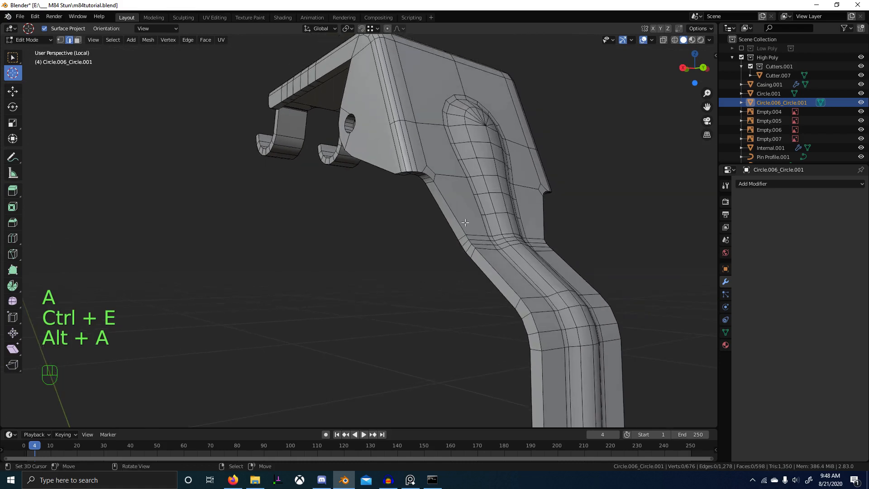
- Select the lever's sharp edges with a sharpness of 45° and check which ones are included
{"action": "key", "text": "2"}
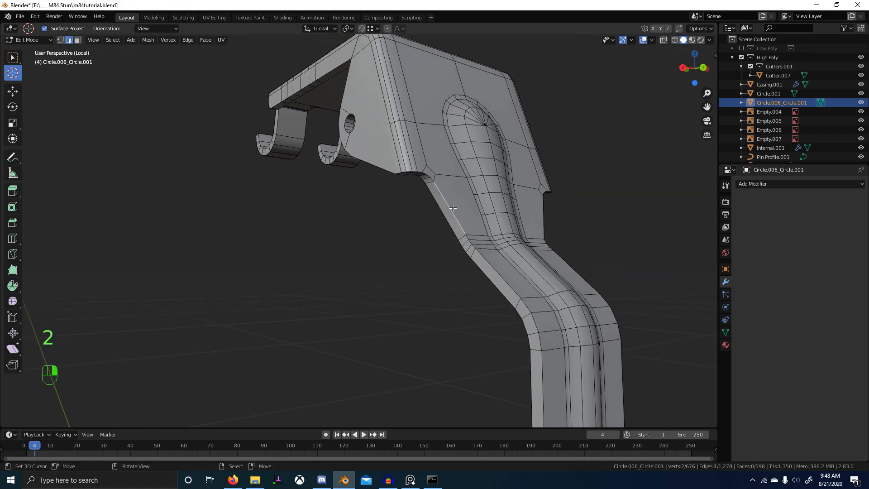
{"action": "key", "text": "q"}
{"action": "left_click", "coordinate": [453, 207]}
{"action": "middle_click_drag", "start_coordinate": [454, 208], "coordinate": [463, 262]}
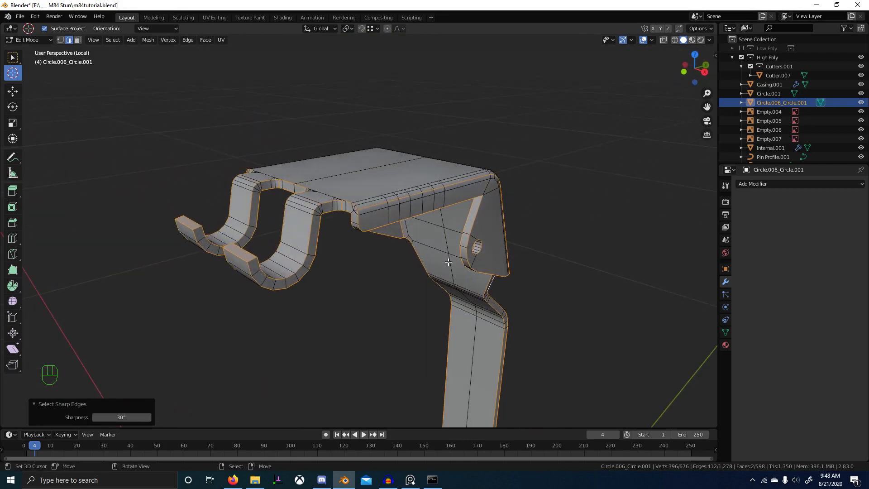
{"action": "scroll", "coordinate": [427, 245], "scroll_direction": "up", "scroll_amount": 3}
{"action": "scroll", "coordinate": [406, 232], "scroll_direction": "up", "scroll_amount": 2}
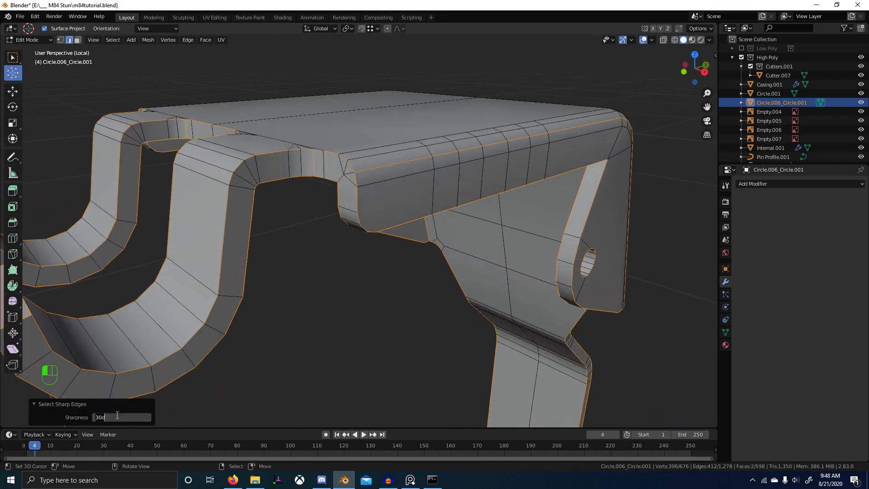
{"action": "scroll", "coordinate": [441, 355], "scroll_direction": "down", "scroll_amount": 3}
{"action": "middle_click_drag", "start_coordinate": [440, 355], "coordinate": [398, 349]}
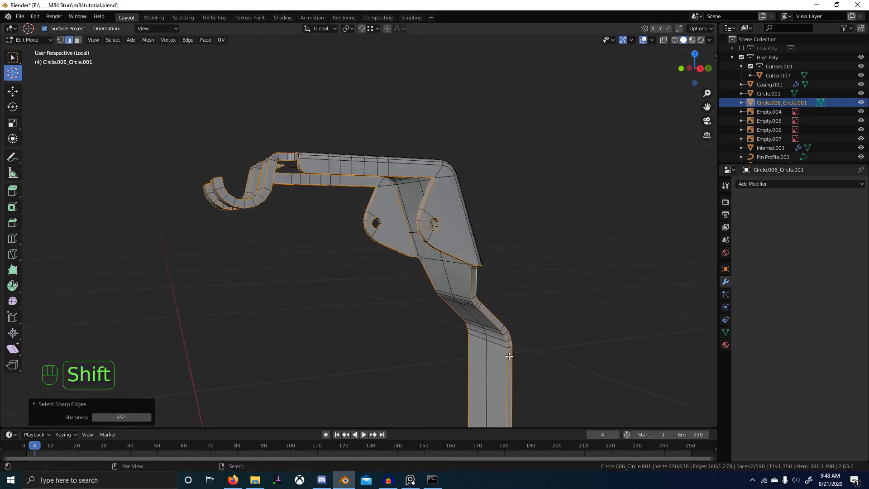
- Select the edge loop around the bend at the bottom end of the high-poly lever and frame it up close
{"action": "scroll", "coordinate": [444, 305], "scroll_direction": "up", "scroll_amount": 2}
{"action": "middle_click_drag", "start_coordinate": [521, 357], "coordinate": [409, 318], "text": "shift"}
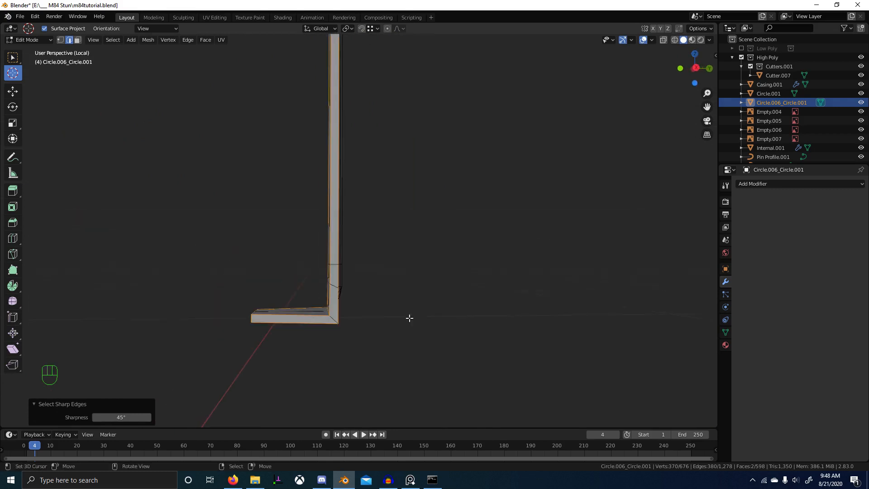
{"action": "left_click", "coordinate": [334, 322], "text": "alt"}
{"action": "middle_click_drag", "start_coordinate": [354, 330], "coordinate": [358, 342]}
{"action": "key", "text": "ctrl+b"}
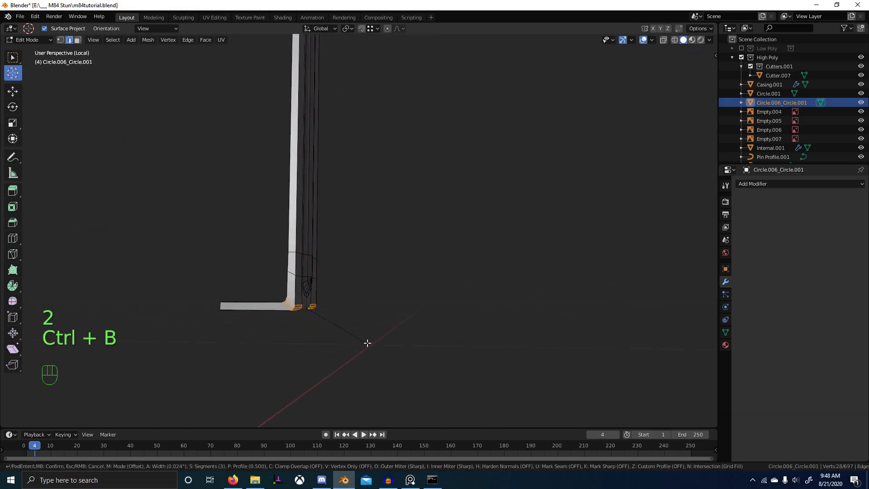
{"action": "right_click", "coordinate": [361, 320]}
{"action": "scroll", "coordinate": [414, 317], "scroll_direction": "up", "scroll_amount": 5}
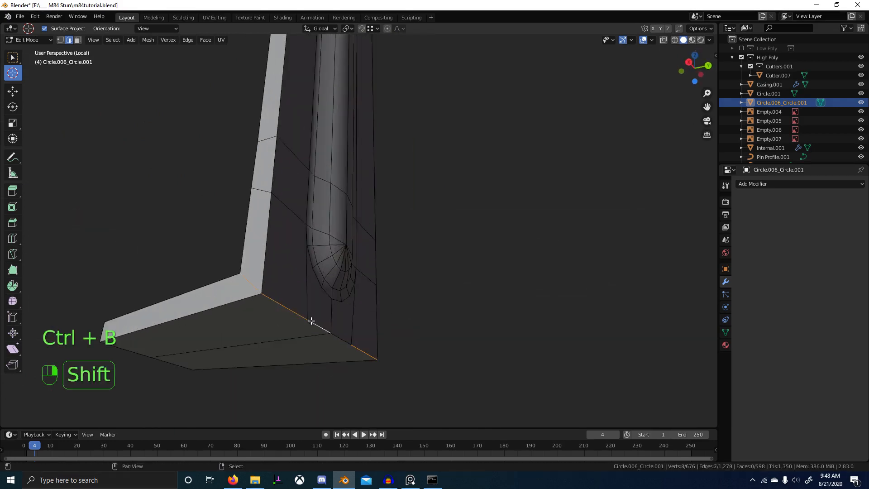
{"action": "middle_click_drag", "start_coordinate": [406, 345], "coordinate": [444, 316], "text": "shift"}
{"action": "key", "text": "KP_Decimal"}
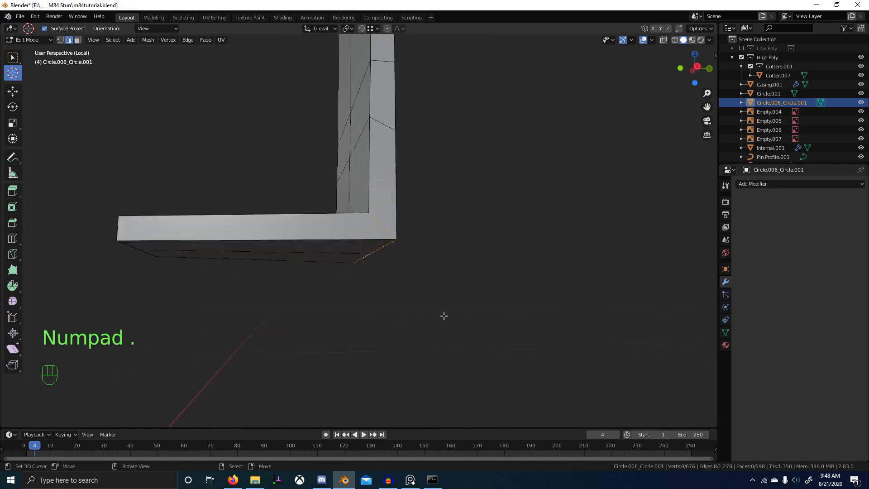
- Exit the isolated view and show the lever's bottom bend in right orthographic wireframe
{"action": "key", "text": "KP_3"}
{"action": "key", "text": "KP_Divide"}
{"action": "key", "text": "KP_3"}
{"action": "key", "text": "KP_2"}
{"action": "key", "text": "KP_3"}
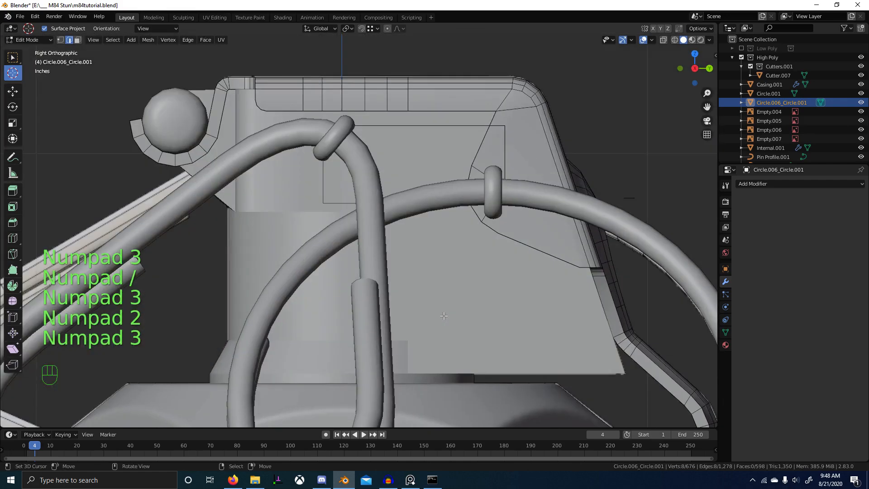
{"action": "scroll", "coordinate": [430, 306], "scroll_direction": "down", "scroll_amount": 5}
{"action": "scroll", "coordinate": [415, 260], "scroll_direction": "up", "scroll_amount": 3}
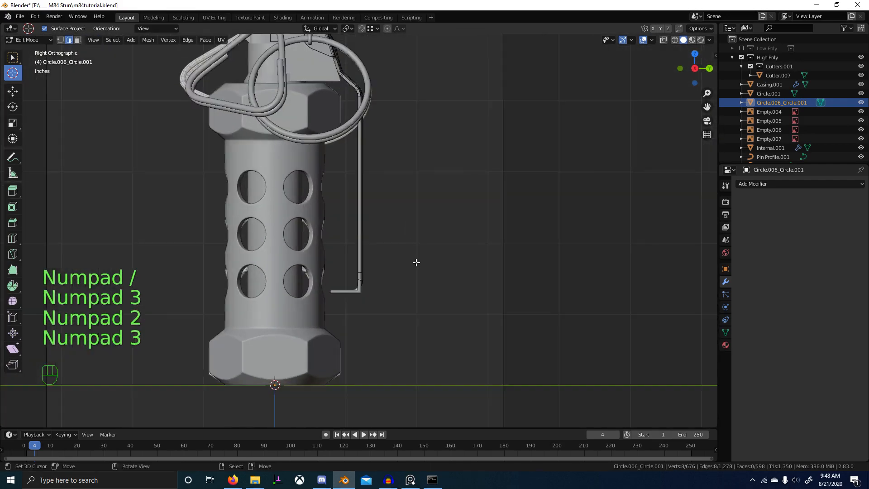
{"action": "middle_click_drag", "start_coordinate": [415, 260], "coordinate": [371, 213], "text": "shift"}
{"action": "key", "text": "shift+z"}
{"action": "scroll", "coordinate": [372, 214], "scroll_direction": "up", "scroll_amount": 6}
- Try a three-segment bevel with a 0.0799" offset on the high-poly lever's bottom bend and undo it
{"action": "key", "text": "ctrl+b"}
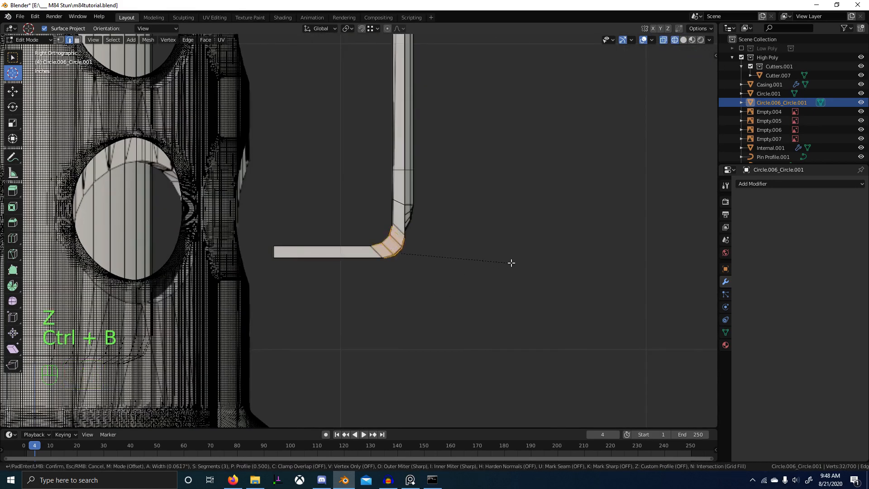
{"action": "left_click", "coordinate": [499, 271]}
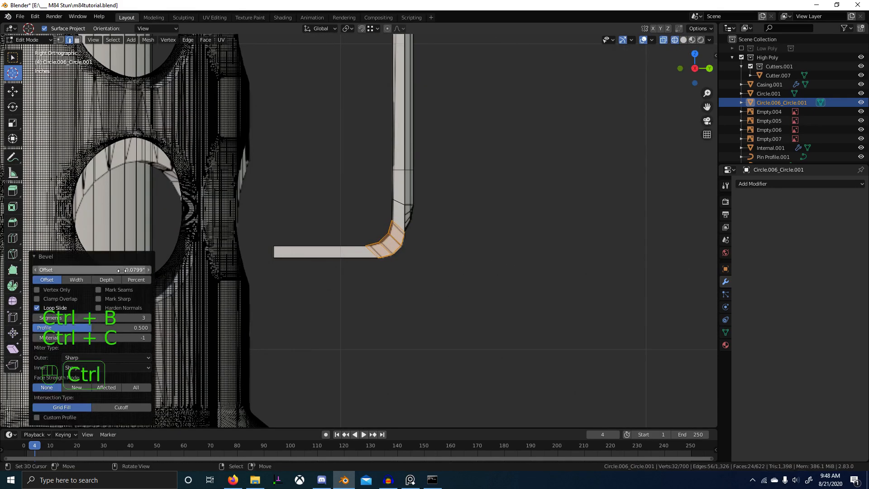
{"action": "key", "text": "ctrl+z"}
- Bevel the high-poly lever's bottom bend with three segments and a 0.0689" offset, and copy the offset value
{"action": "key", "text": "ctrl+b"}
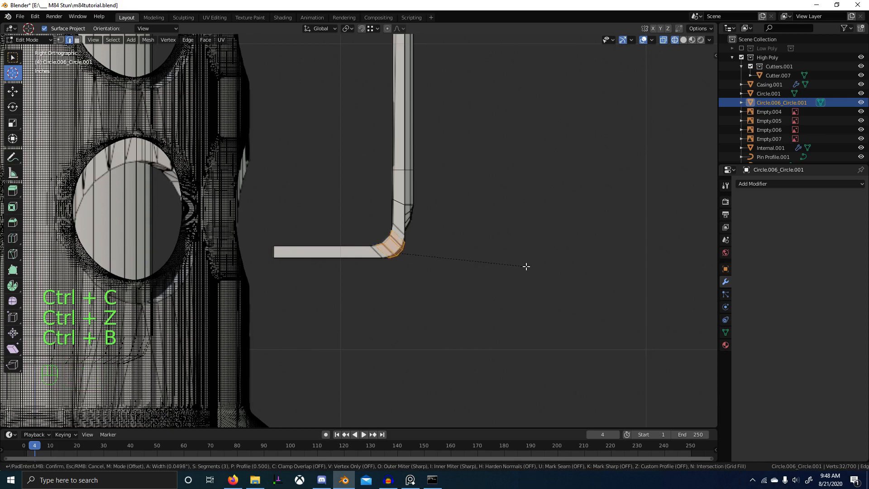
{"action": "left_click", "coordinate": [528, 267]}
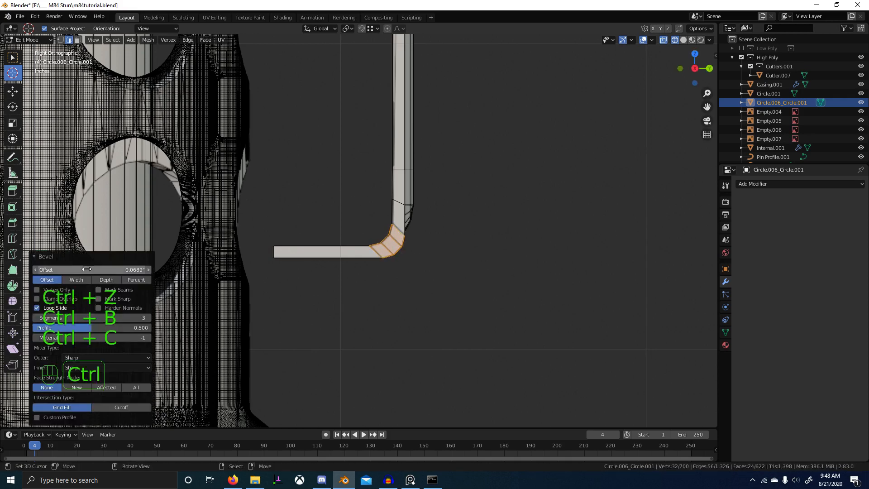
{"action": "key", "text": "Tab"}
- Hide the High Poly collection, enable Low Poly, and open its lever for editing at the bottom bend in solid shading
{"action": "key", "text": "1"}
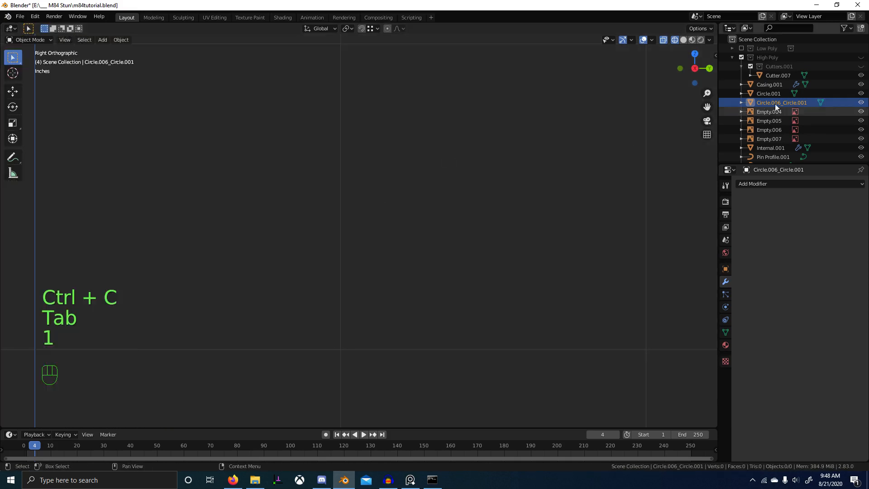
{"action": "left_click", "coordinate": [741, 48]}
{"action": "left_click", "coordinate": [398, 252]}
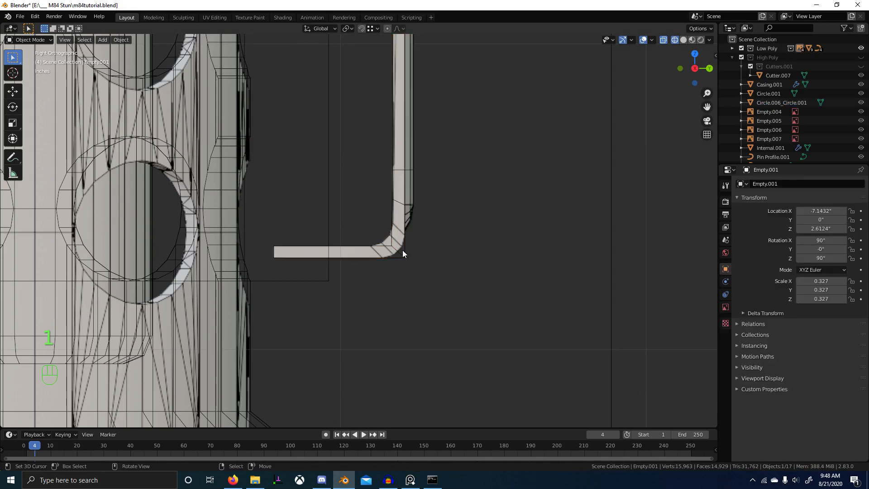
{"action": "key", "text": "Tab"}
{"action": "key", "text": "ctrl+b"}
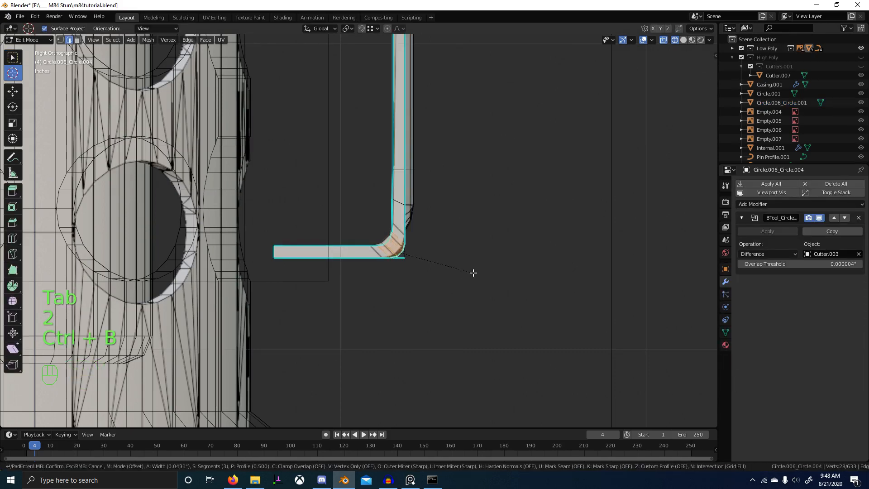
{"action": "right_click", "coordinate": [475, 272]}
{"action": "middle_click_drag", "start_coordinate": [474, 272], "coordinate": [425, 255]}
{"action": "key", "text": "z"}
{"action": "scroll", "coordinate": [391, 254], "scroll_direction": "up", "scroll_amount": 2}
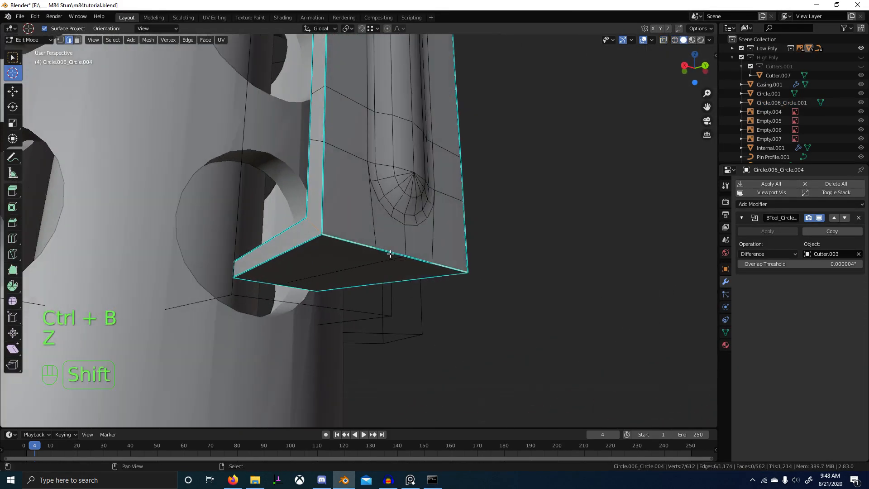
- Try bevelling the low-poly lever's bottom bend with three segments and the copied 0.0689" offset, and undo it
{"action": "key", "text": "ctrl+b"}
{"action": "left_click", "coordinate": [486, 261]}
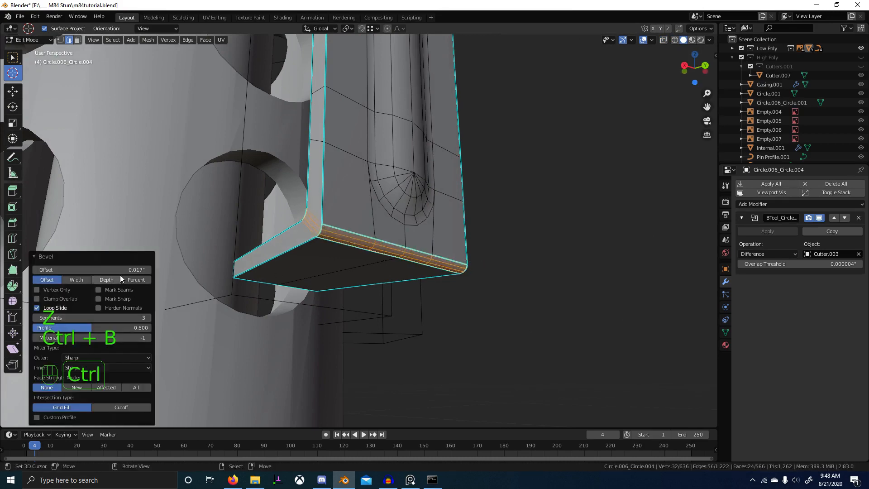
{"action": "key", "text": "ctrl+v"}
{"action": "key", "text": "ctrl+v"}
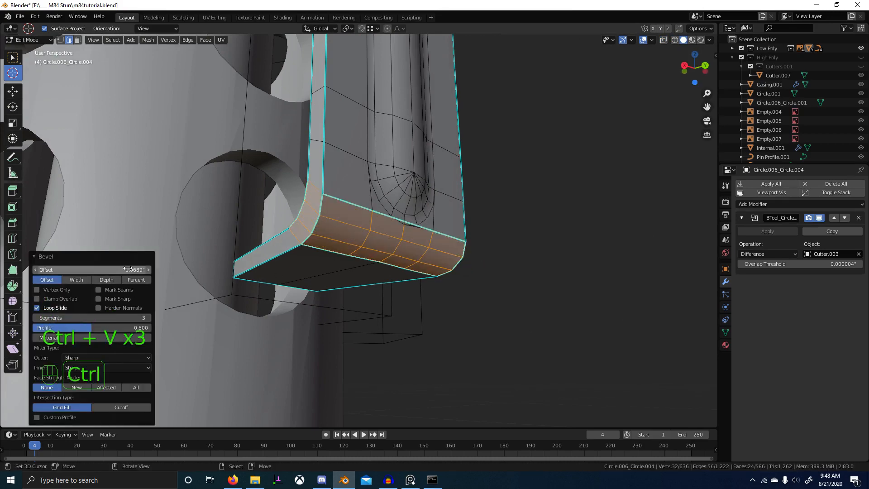
{"action": "middle_click_drag", "start_coordinate": [345, 236], "coordinate": [473, 201]}
{"action": "key", "text": "1"}
{"action": "right_click", "coordinate": [357, 224]}
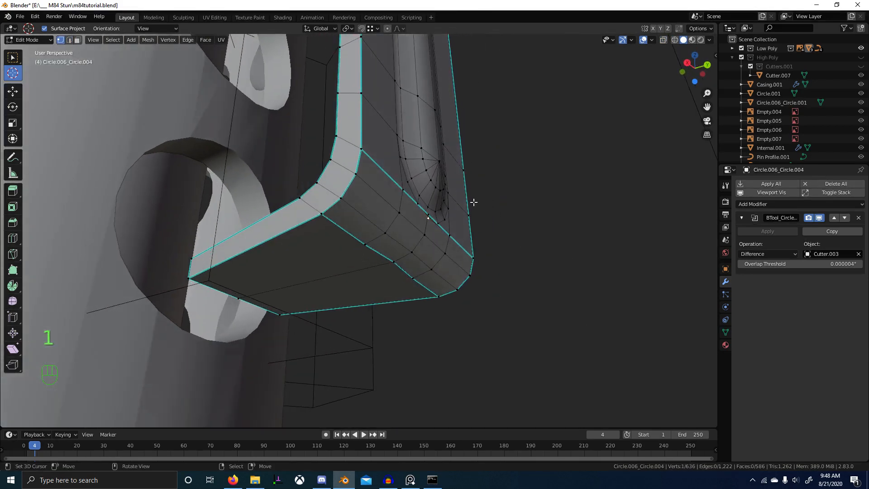
{"action": "key", "text": "ctrl+z"}
{"action": "key", "text": "ctrl+z"}
{"action": "key", "text": "ctrl+z"}
{"action": "key", "text": "ctrl+z"}
- Bevel the low-poly lever's bottom bend with three segments and a 0.0467" offset, and delete the bevelled faces to leave a gap
{"action": "key", "text": "ctrl+b"}
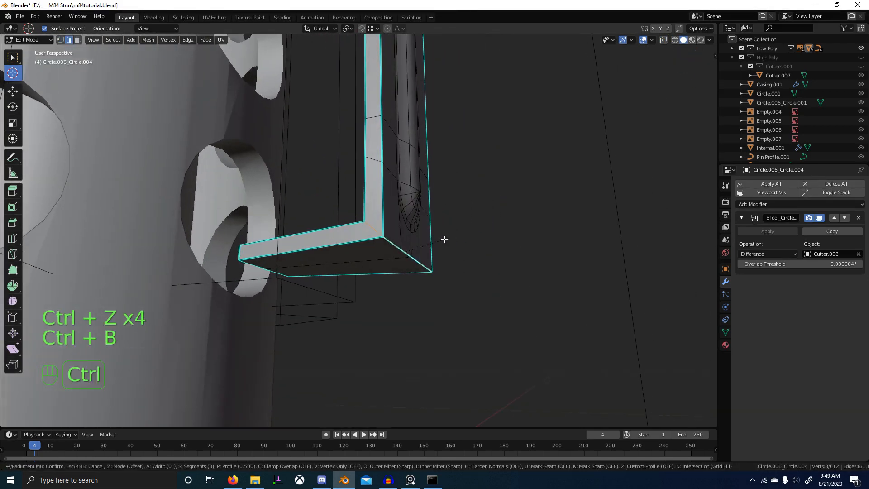
{"action": "left_click", "coordinate": [516, 219]}
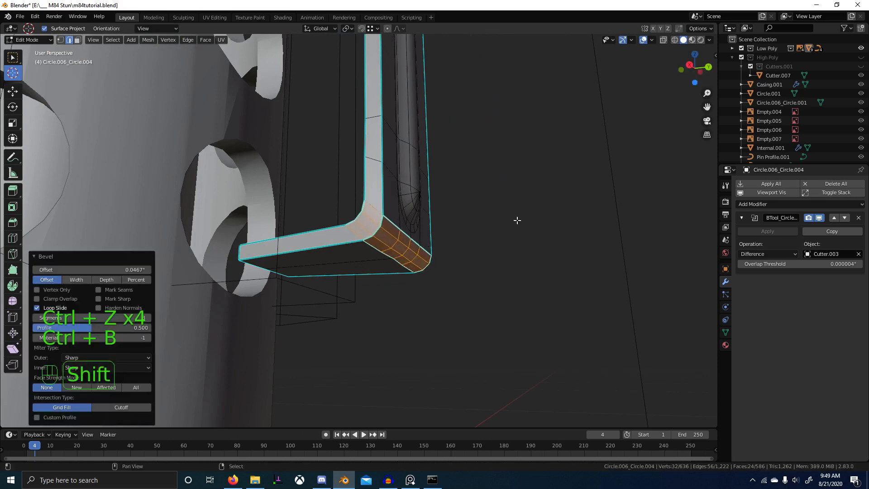
{"action": "middle_click_drag", "start_coordinate": [516, 219], "coordinate": [406, 280]}
{"action": "key", "text": "x"}
{"action": "left_click", "coordinate": [409, 264]}
- Select the open end of the lever's bottom lip and flatten it with a scale of 0 along Y
{"action": "left_click", "coordinate": [430, 301], "text": "ctrl"}
{"action": "key", "text": "s"}
{"action": "key", "text": "x"}
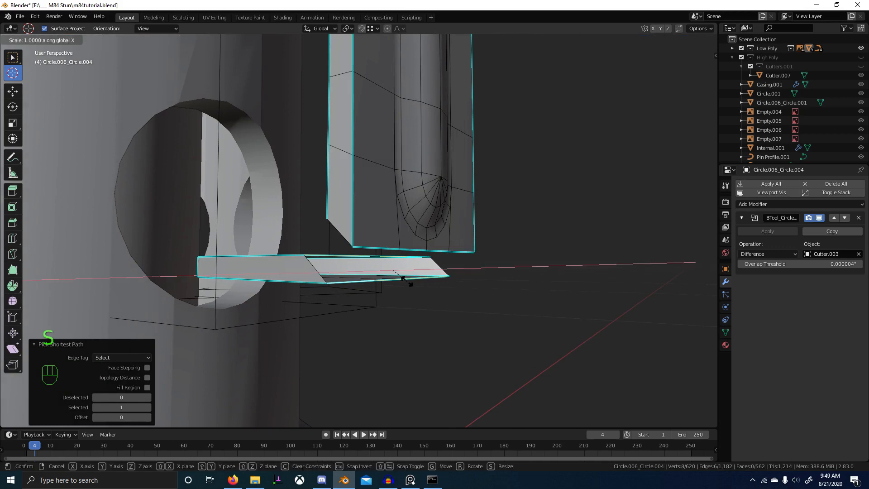
{"action": "key", "text": "x"}
{"action": "right_click", "coordinate": [407, 281]}
{"action": "key", "text": "s"}
{"action": "key", "text": "y"}
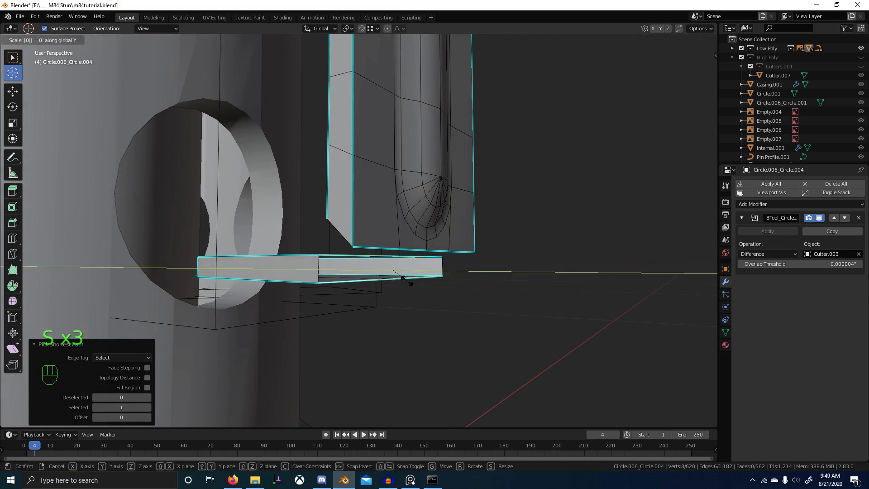
{"action": "left_click", "coordinate": [402, 278]}
- Flatten the open lower end of the lever's upright with a scale of 0 along Z
{"action": "middle_click_drag", "start_coordinate": [403, 279], "coordinate": [362, 236]}
{"action": "key", "text": "s"}
{"action": "key", "text": "z"}
{"action": "left_click", "coordinate": [407, 215]}
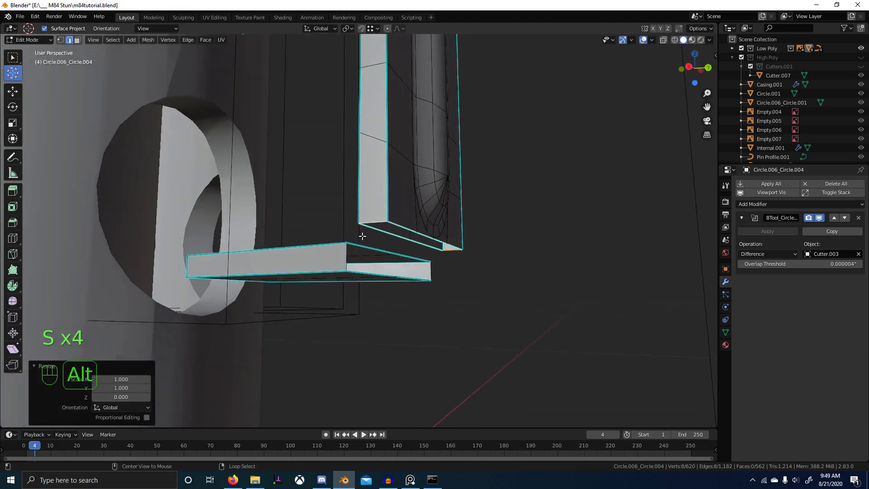
- Move the open-end vertices of the bottom lip along Y toward the casing in the right wireframe view
{"action": "left_click", "coordinate": [364, 242], "text": "alt+shift"}
{"action": "key", "text": "KP_3"}
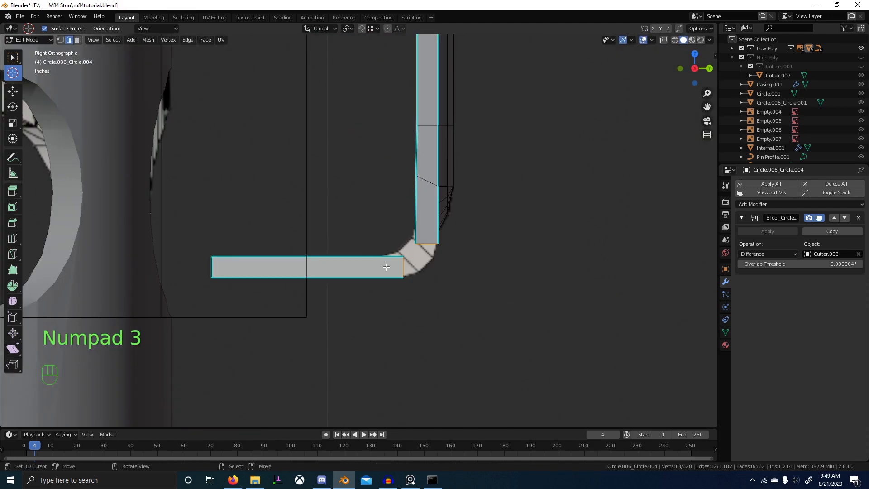
{"action": "key", "text": "z"}
{"action": "left_click_drag", "start_coordinate": [392, 253], "coordinate": [412, 297]}
{"action": "key", "text": "g"}
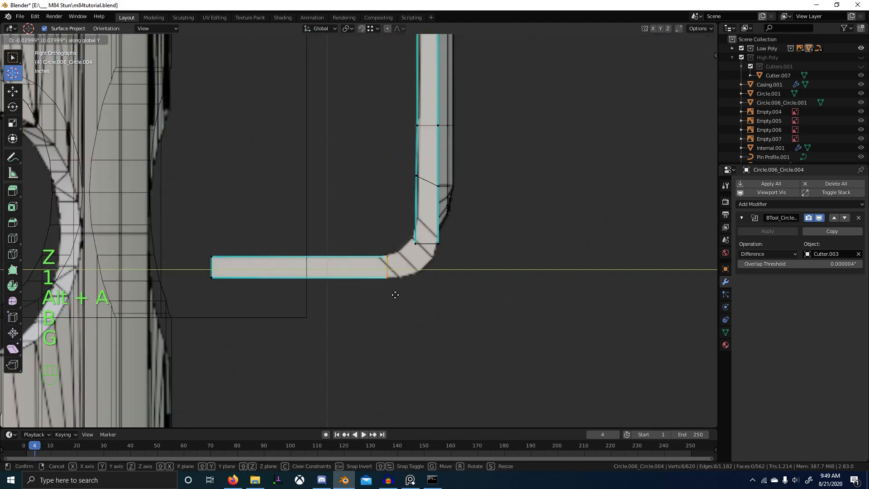
{"action": "left_click", "coordinate": [390, 294]}
- Shift the lip's open-end vertices slightly back along Y to line up with the rounded bend shown behind the mesh
{"action": "key", "text": "alt+a"}
{"action": "key", "text": "alt+b"}
{"action": "left_click_drag", "start_coordinate": [447, 259], "coordinate": [448, 258]}
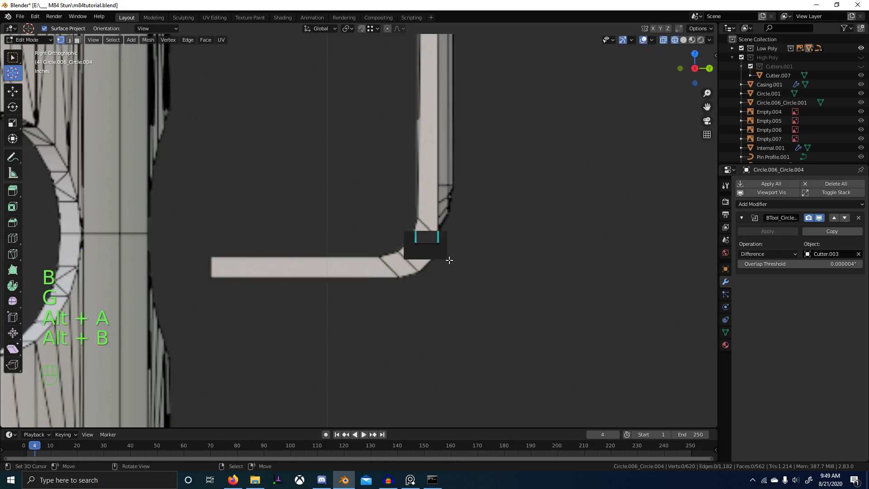
{"action": "key", "text": "alt+b"}
{"action": "key", "text": "b"}
{"action": "key", "text": "g"}
{"action": "key", "text": "g"}
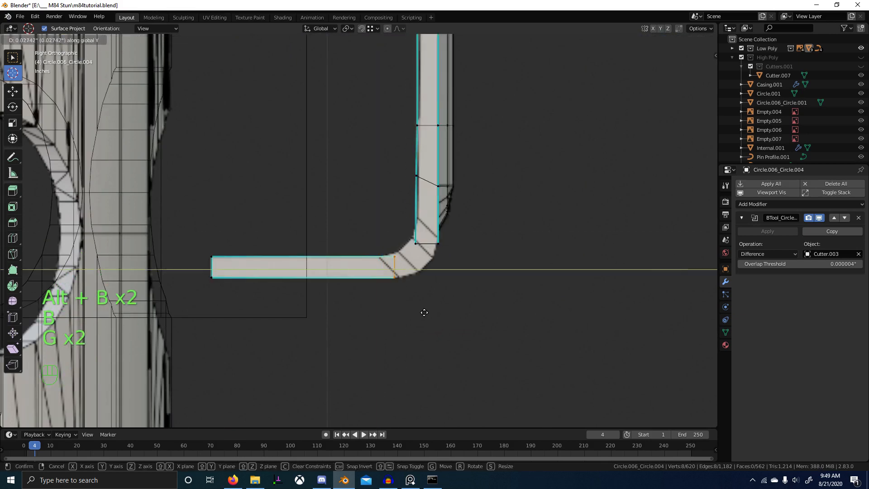
{"action": "left_click", "coordinate": [422, 310]}
- Box-select the lower vertices of the lever's upright, including the groove's end, and move them up 0.026564" along Z
{"action": "key", "text": "alt+a"}
{"action": "key", "text": "alt+b"}
{"action": "left_click_drag", "start_coordinate": [374, 150], "coordinate": [508, 263]}
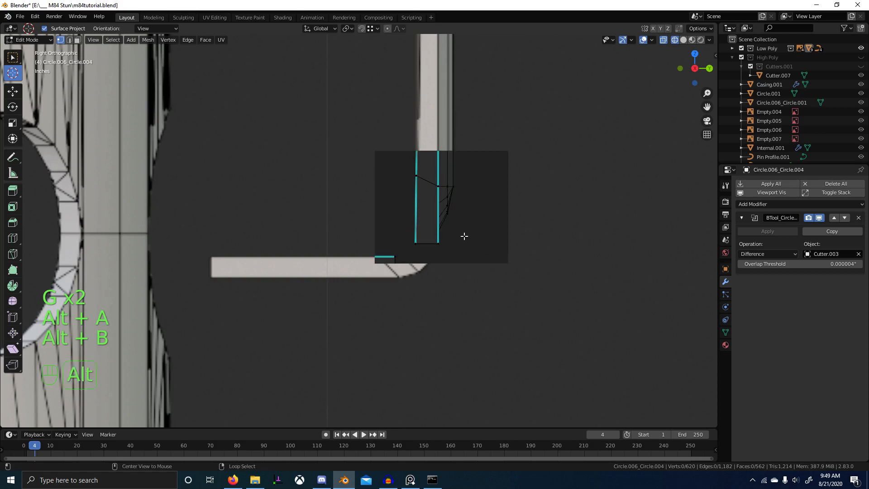
{"action": "key", "text": "alt+b"}
{"action": "key", "text": "b"}
{"action": "left_click_drag", "start_coordinate": [401, 161], "coordinate": [489, 256]}
{"action": "key", "text": "g"}
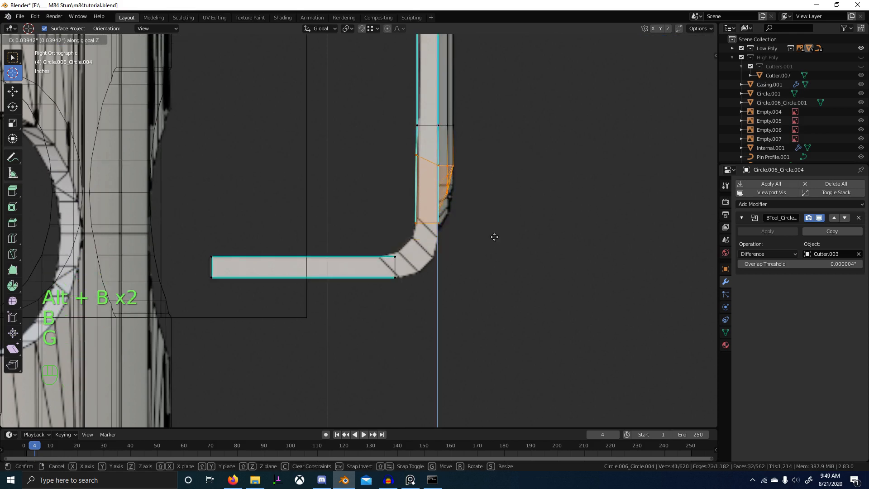
{"action": "left_click", "coordinate": [497, 244]}
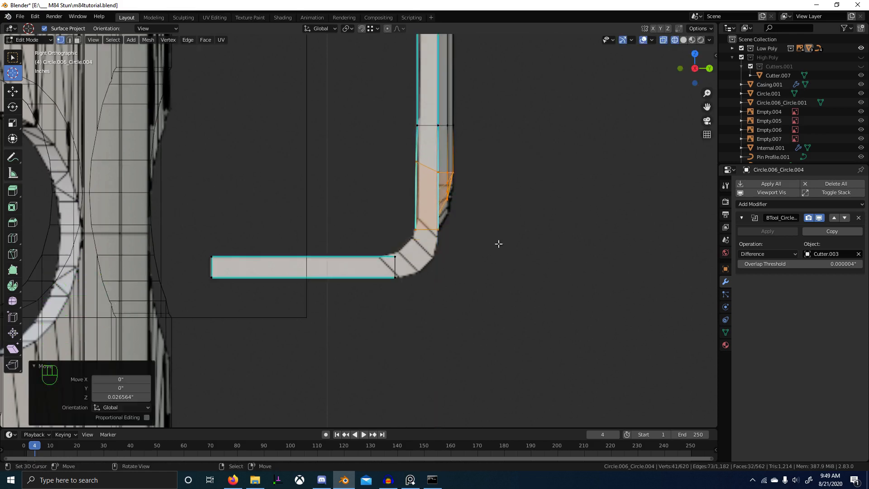
- Move the off-centre vertex on the lip's lower open edge about 0.086" along X, in line with the middle vertex above it
{"action": "middle_click_drag", "start_coordinate": [500, 272], "coordinate": [450, 266]}
{"action": "key", "text": "z"}
{"action": "key", "text": "2"}
{"action": "right_click", "coordinate": [359, 246], "text": "alt"}
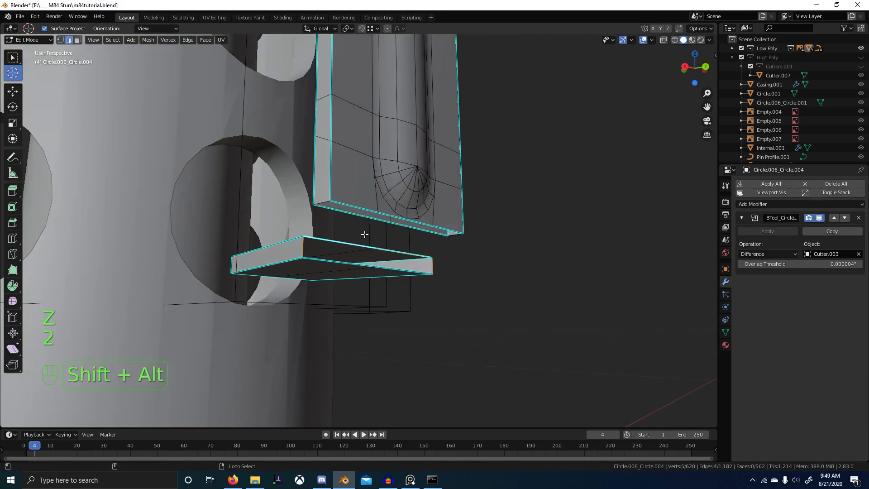
{"action": "key", "text": "1"}
{"action": "middle_click_drag", "start_coordinate": [404, 237], "coordinate": [339, 176]}
{"action": "right_click", "coordinate": [296, 256]}
{"action": "key", "text": "g"}
{"action": "left_click", "coordinate": [358, 262]}
{"action": "key", "text": "g"}
{"action": "left_click", "coordinate": [359, 267]}
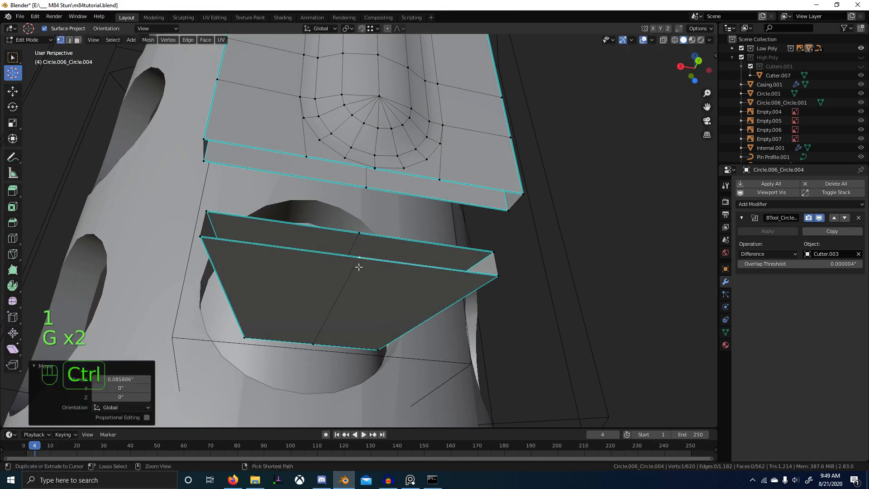
- Snap the two intermediate vertices on the upright's lower outer edge onto that edge's nearest corners
{"action": "right_click", "coordinate": [298, 154]}
{"action": "key", "text": "g"}
{"action": "left_click", "coordinate": [207, 141], "text": "ctrl"}
{"action": "right_click", "coordinate": [433, 173]}
{"action": "key", "text": "g"}
{"action": "left_click", "coordinate": [460, 185], "text": "ctrl"}
- Try to bridge the open edge loops of the upright and the bottom lip, and undo it
{"action": "key", "text": "2"}
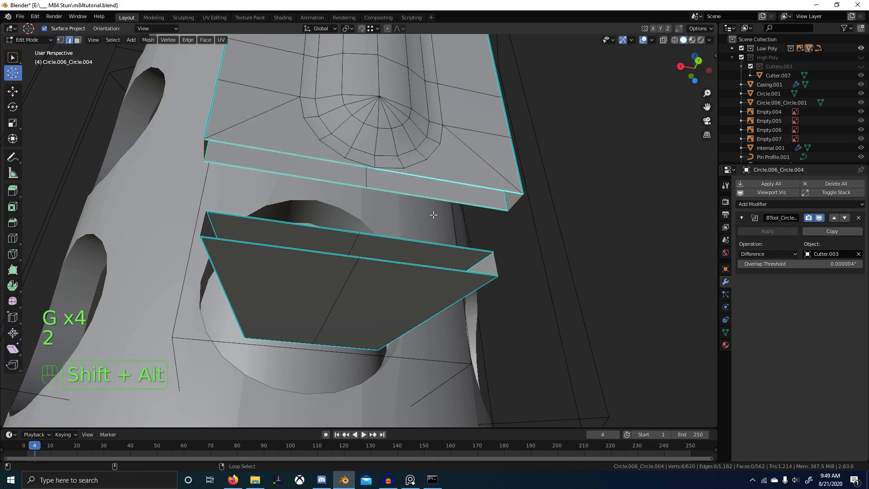
{"action": "key", "text": "ctrl+e"}
{"action": "left_click", "coordinate": [423, 241]}
{"action": "middle_click_drag", "start_coordinate": [423, 240], "coordinate": [409, 252]}
{"action": "key", "text": "ctrl+z"}
- Recalculate the normals of the whole lever mesh outward and reselect the open edge loops on both sides of the gap
{"action": "key", "text": "a"}
{"action": "key", "text": "shift+n"}
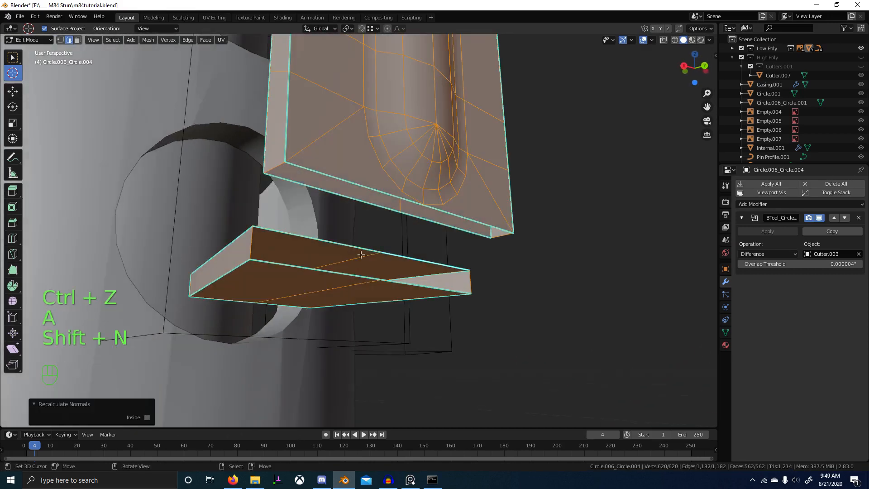
{"action": "left_click", "coordinate": [328, 237], "text": "alt"}
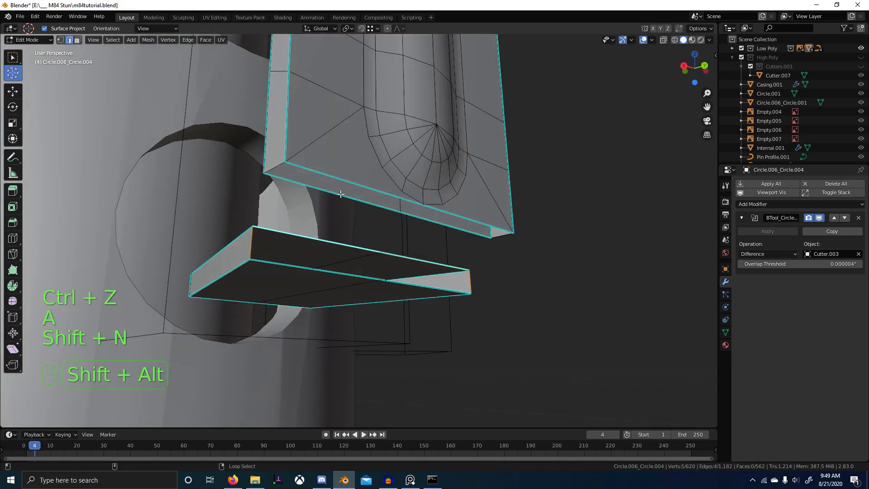
{"action": "middle_click_drag", "start_coordinate": [373, 247], "coordinate": [350, 212]}
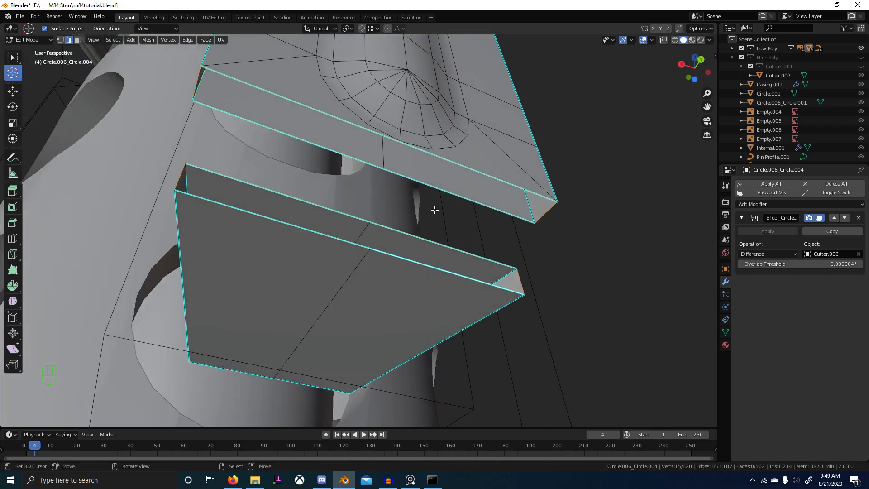
- Merge the duplicate vertices of the whole lever mesh by distance
{"action": "key", "text": "g"}
{"action": "right_click", "coordinate": [466, 223]}
{"action": "middle_click_drag", "start_coordinate": [414, 267], "coordinate": [405, 297]}
{"action": "key", "text": "a"}
{"action": "key", "text": "m"}
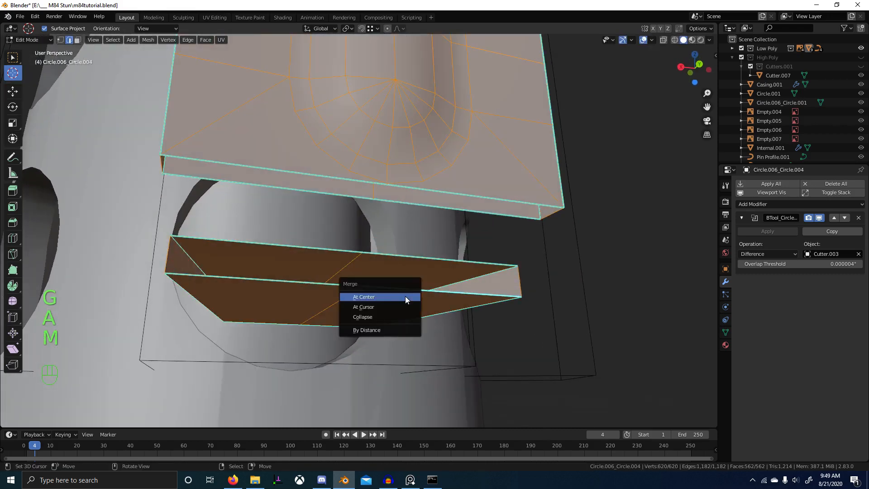
{"action": "left_click", "coordinate": [392, 330]}
- Bridge the open edge loops between the lever's upright and its bottom lip
{"action": "middle_click_drag", "start_coordinate": [393, 327], "coordinate": [343, 251]}
{"action": "left_click", "coordinate": [342, 251], "text": "alt"}
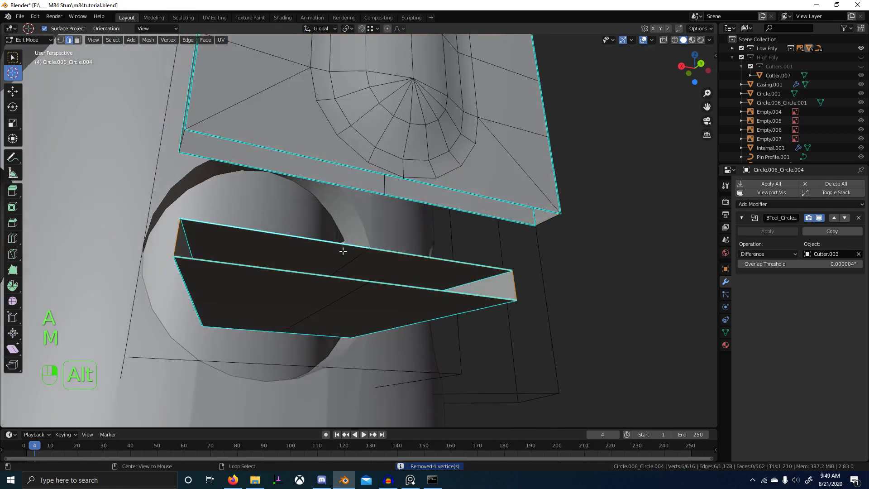
{"action": "key", "text": "ctrl+e"}
{"action": "left_click", "coordinate": [349, 193]}
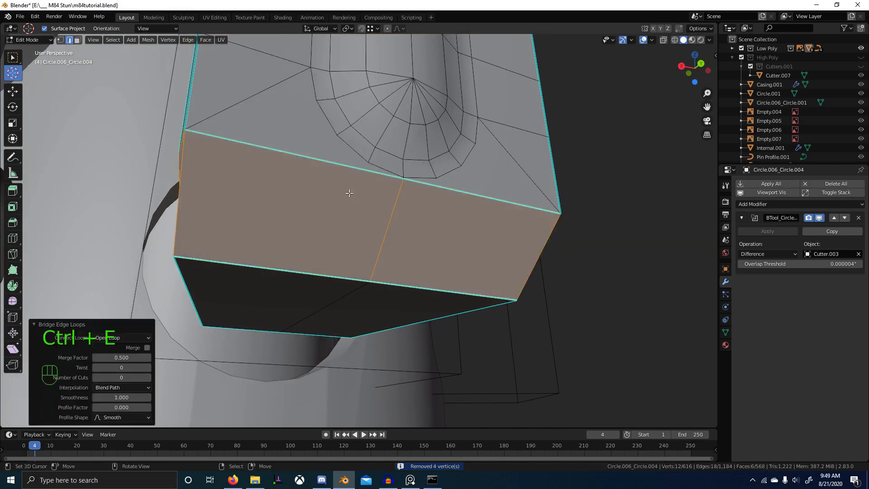
{"action": "middle_click_drag", "start_coordinate": [349, 193], "coordinate": [435, 273]}
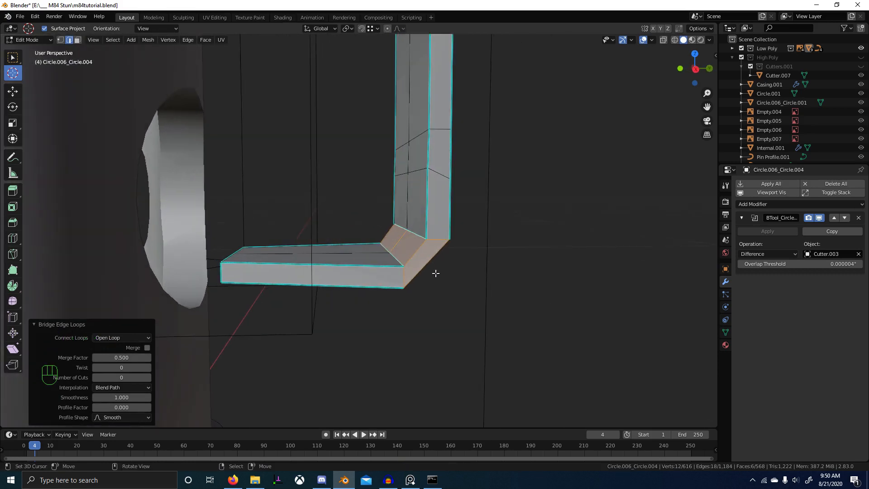
- Round the bridged bottom bend with 2 cuts and a smoothness of 0.500, and finish editing the low-poly lever
{"action": "left_click", "coordinate": [148, 377]}
{"action": "left_click", "coordinate": [149, 378]}
{"action": "middle_click_drag", "start_coordinate": [210, 361], "coordinate": [310, 315]}
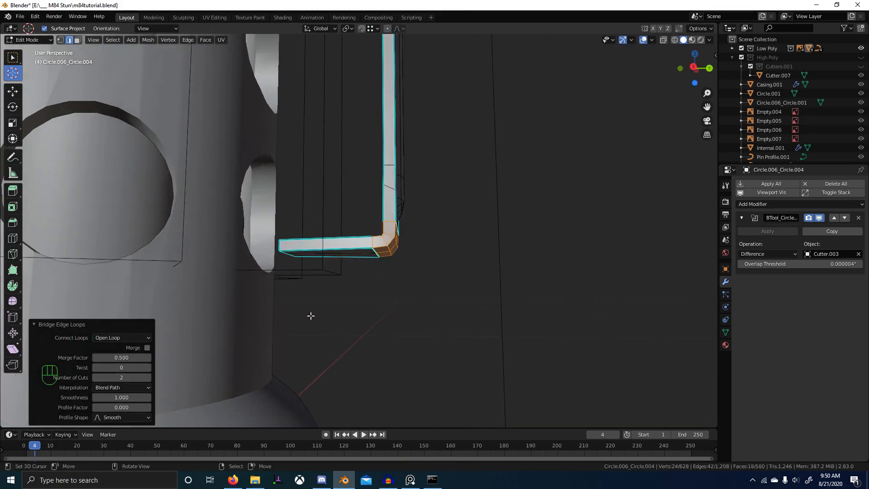
{"action": "scroll", "coordinate": [326, 235], "scroll_direction": "up", "scroll_amount": 2}
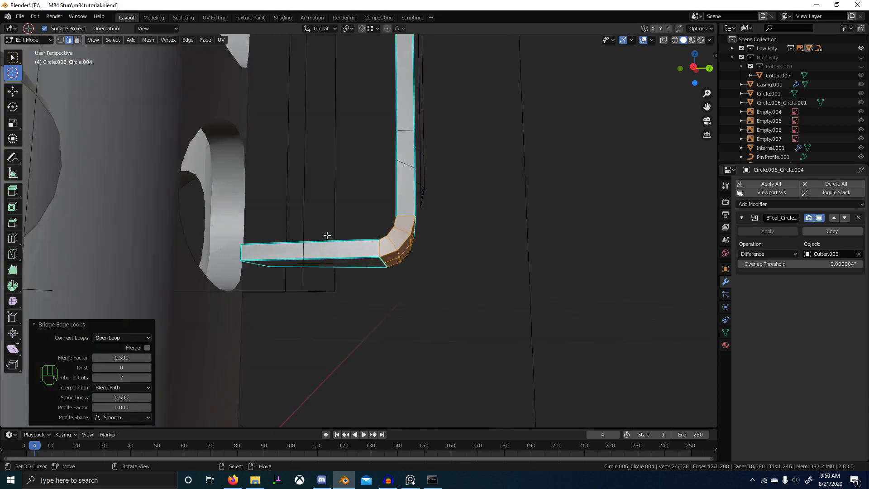
{"action": "middle_click_drag", "start_coordinate": [325, 235], "coordinate": [339, 258]}
{"action": "scroll", "coordinate": [344, 254], "scroll_direction": "down", "scroll_amount": 6}
{"action": "middle_click_drag", "start_coordinate": [366, 229], "coordinate": [381, 287], "text": "shift"}
{"action": "scroll", "coordinate": [381, 287], "scroll_direction": "down", "scroll_amount": 3}
{"action": "key", "text": "Tab"}
{"action": "scroll", "coordinate": [388, 237], "scroll_direction": "down", "scroll_amount": 2}
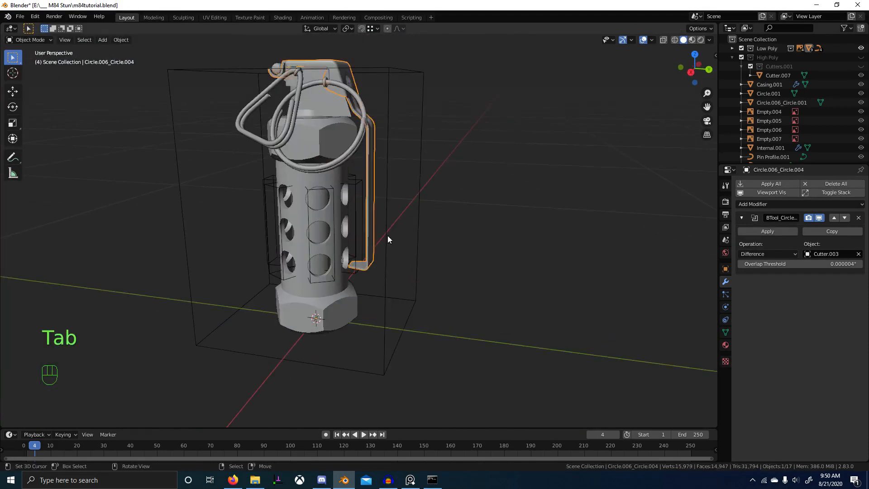
- Show the High Poly collection and delete its outdated safety lever
{"action": "middle_click_drag", "start_coordinate": [388, 237], "coordinate": [362, 247]}
{"action": "key", "text": "2"}
{"action": "left_click", "coordinate": [379, 154]}
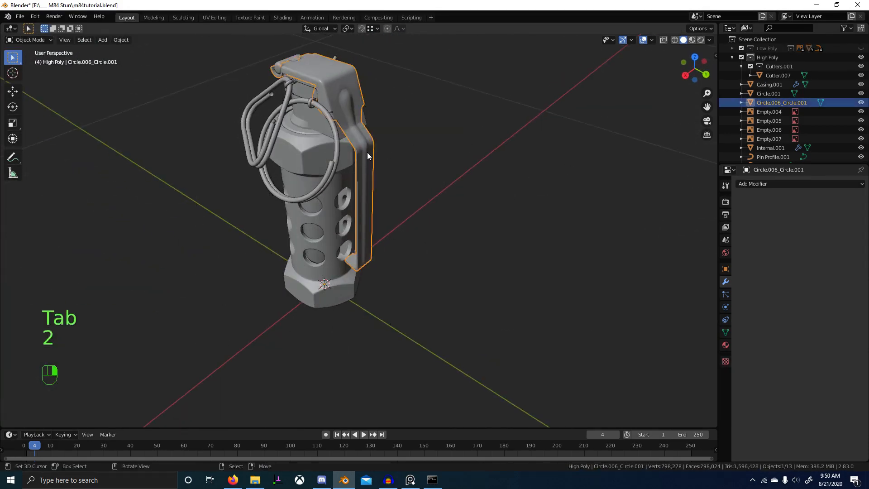
{"action": "key", "text": "x"}
- Duplicate the low-poly safety lever in place and move the copy to the High Poly collection, showing only that collection
{"action": "key", "text": "1"}
{"action": "left_click", "coordinate": [365, 132]}
{"action": "key", "text": "shift+d"}
{"action": "right_click", "coordinate": [395, 151]}
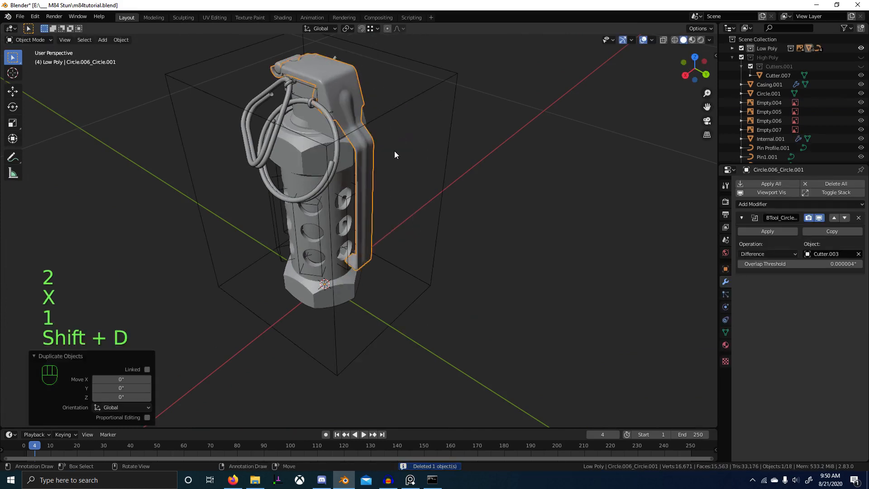
{"action": "key", "text": "m"}
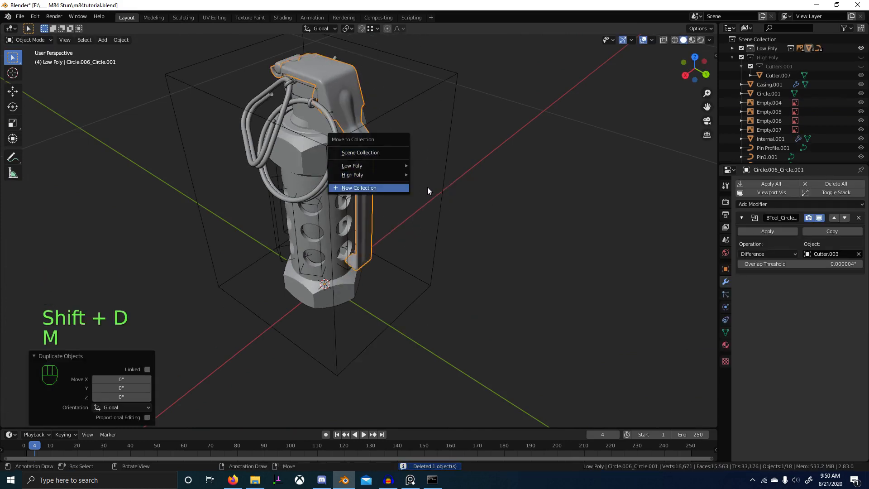
{"action": "left_click", "coordinate": [441, 177]}
{"action": "key", "text": "2"}
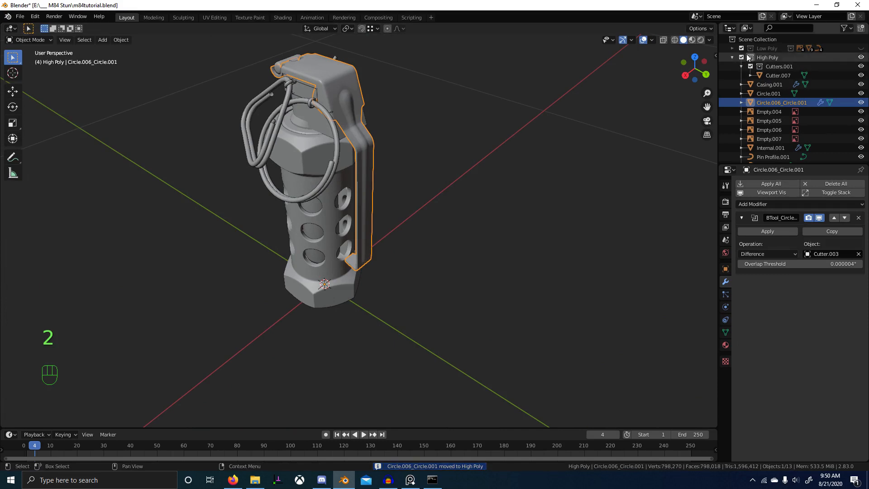
- Apply the Boolean modifier on the high-poly lever and open its mesh for editing
{"action": "middle_click_drag", "start_coordinate": [489, 155], "coordinate": [497, 175], "text": "shift"}
{"action": "scroll", "coordinate": [496, 175], "scroll_direction": "up", "scroll_amount": 3}
{"action": "key", "text": "alt+a"}
{"action": "right_click", "coordinate": [383, 138]}
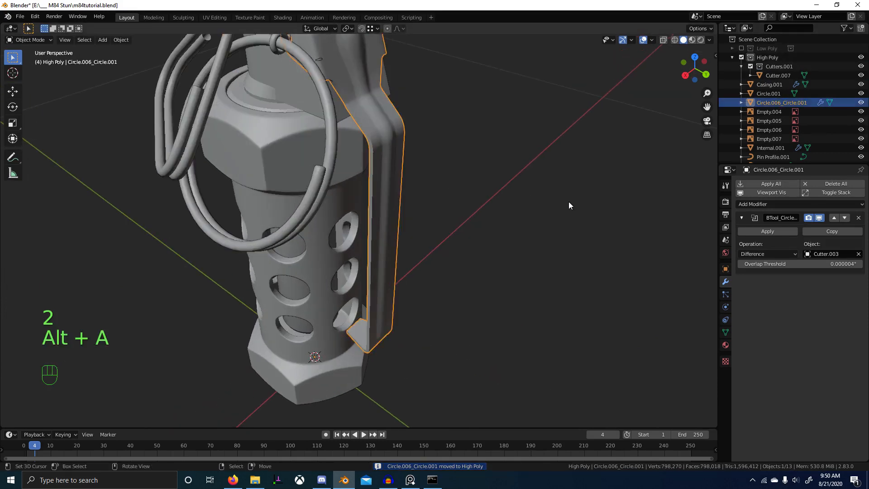
{"action": "left_click", "coordinate": [768, 232]}
{"action": "key", "text": "Tab"}
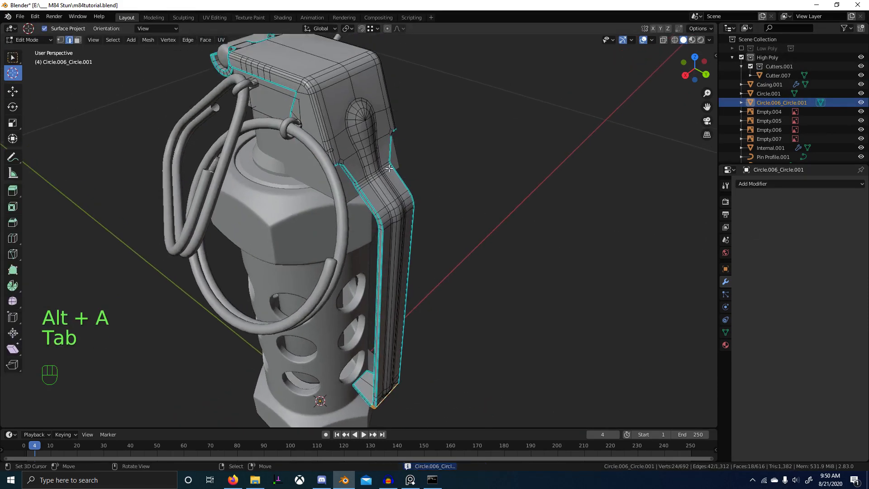
- Isolate the high-poly lever and clear the sharp marks from all its edges
{"action": "key", "text": "KP_Divide"}
{"action": "key", "text": "alt+a"}
{"action": "key", "text": "q"}
{"action": "key", "text": "a"}
{"action": "key", "text": "q"}
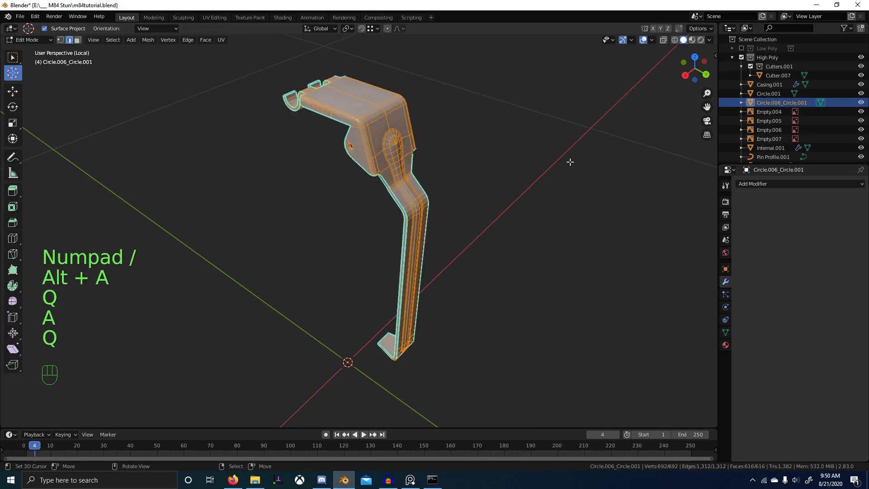
{"action": "key", "text": "ctrl+e"}
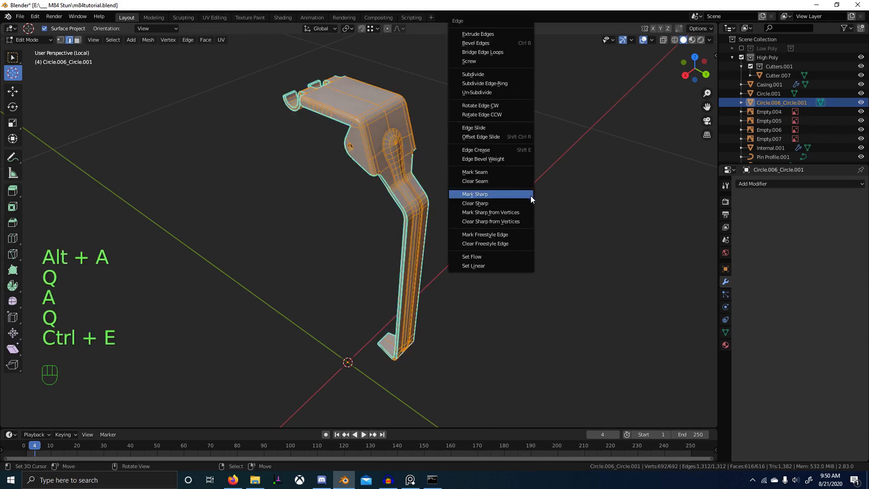
{"action": "left_click", "coordinate": [502, 195]}
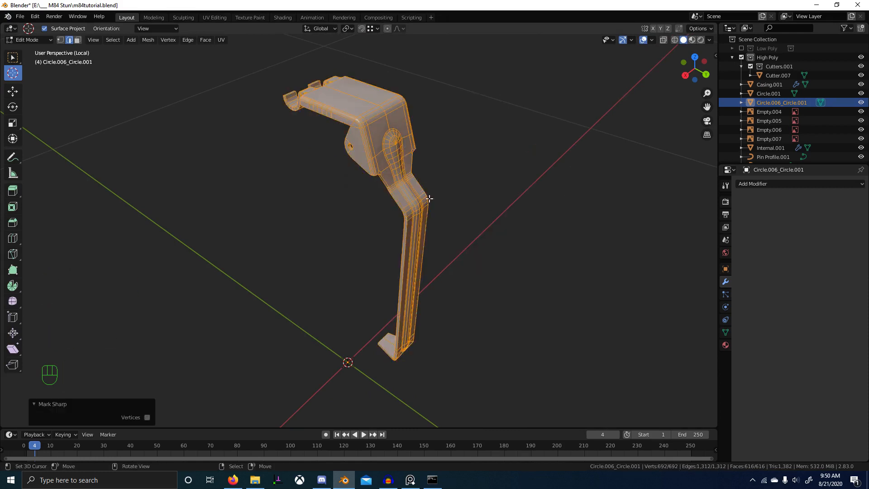
- Select the lever's sharp edges by angle and set their bevel weight to 1
{"action": "scroll", "coordinate": [394, 283], "scroll_direction": "up", "scroll_amount": 4}
{"action": "key", "text": "2"}
{"action": "key", "text": "alt+a"}
{"action": "key", "text": "q"}
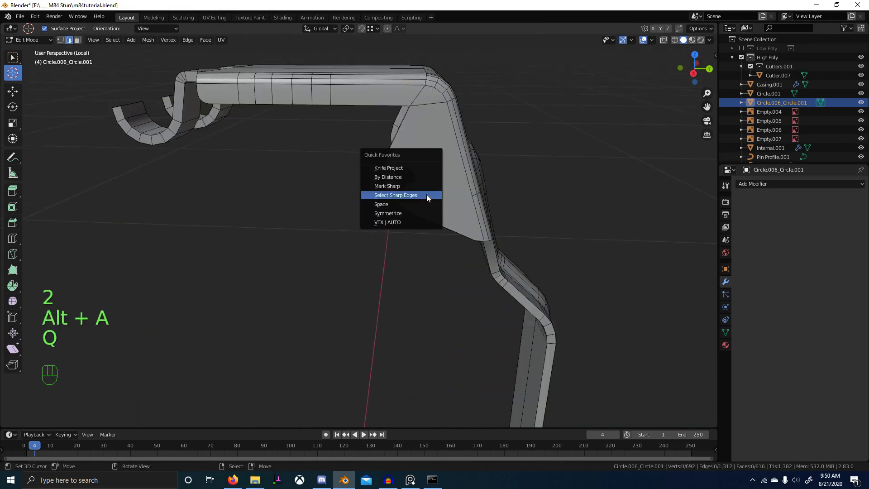
{"action": "left_click", "coordinate": [426, 194]}
{"action": "middle_click_drag", "start_coordinate": [352, 272], "coordinate": [368, 248]}
{"action": "key", "text": "ctrl+e"}
{"action": "left_click", "coordinate": [368, 255]}
{"action": "type", "text": "1"}
{"action": "key", "text": "Return"}
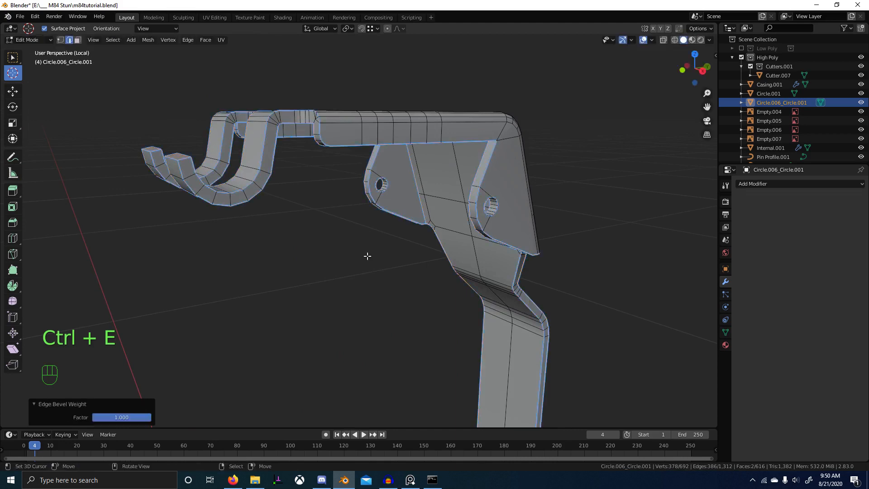
- Add a Bevel modifier to the high-poly lever with Loop Slide and Clamp Overlap disabled
{"action": "key", "text": "Tab"}
{"action": "scroll", "coordinate": [436, 251], "scroll_direction": "down", "scroll_amount": 2}
{"action": "middle_click_drag", "start_coordinate": [437, 251], "coordinate": [398, 259]}
{"action": "scroll", "coordinate": [354, 236], "scroll_direction": "up", "scroll_amount": 4}
{"action": "key", "text": "Tab"}
{"action": "scroll", "coordinate": [399, 259], "scroll_direction": "up", "scroll_amount": 2}
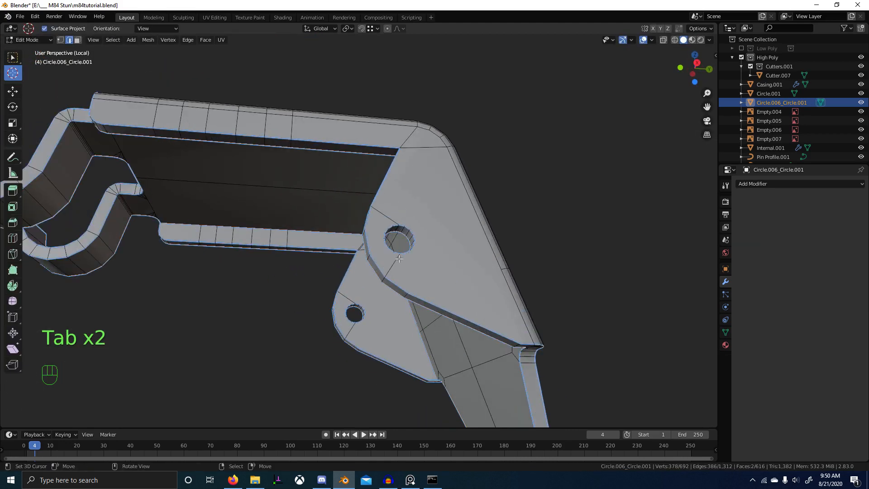
{"action": "key", "text": "Tab"}
{"action": "left_click", "coordinate": [776, 183]}
{"action": "key", "text": "b"}
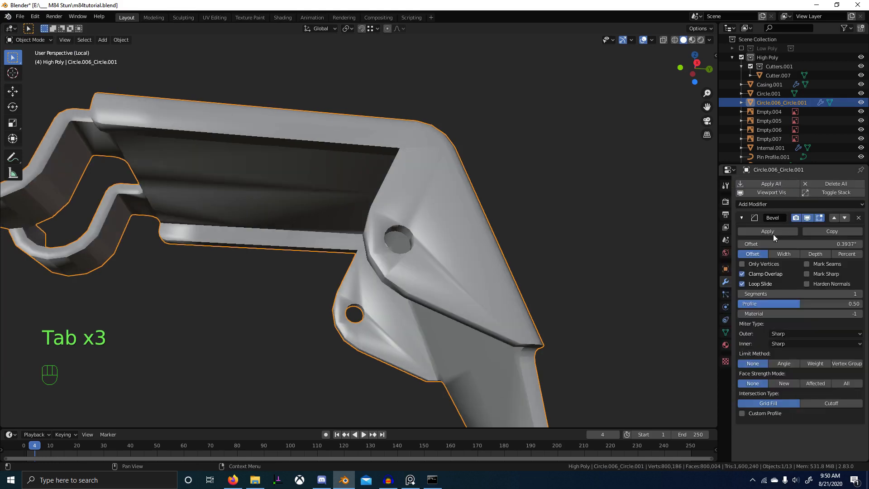
{"action": "left_click", "coordinate": [749, 283]}
{"action": "left_click", "coordinate": [750, 275]}
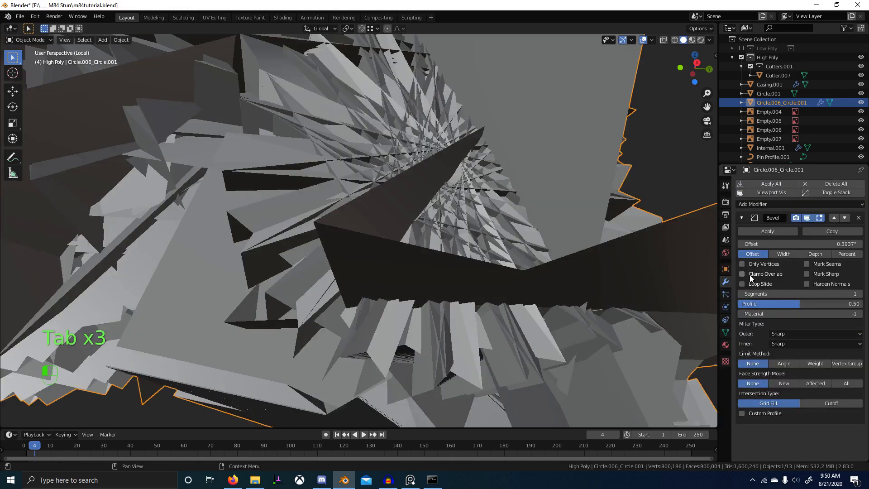
- Limit the bevel by weight with an offset of 0.018" and shade the lever flat
{"action": "left_click", "coordinate": [815, 363]}
{"action": "left_click_drag", "start_coordinate": [830, 245], "coordinate": [806, 244]}
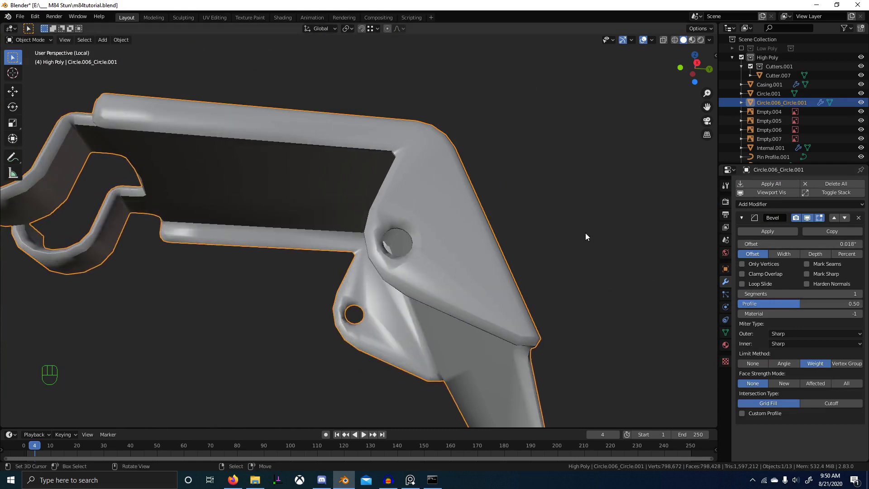
{"action": "key", "text": "w"}
{"action": "left_click", "coordinate": [555, 238]}
{"action": "middle_click_drag", "start_coordinate": [555, 238], "coordinate": [660, 275], "text": "shift"}
{"action": "scroll", "coordinate": [660, 275], "scroll_direction": "up", "scroll_amount": 4}
- Set the bevel's outer miter to Arc and its segments to 4
{"action": "left_click", "coordinate": [796, 334]}
{"action": "left_click", "coordinate": [796, 377]}
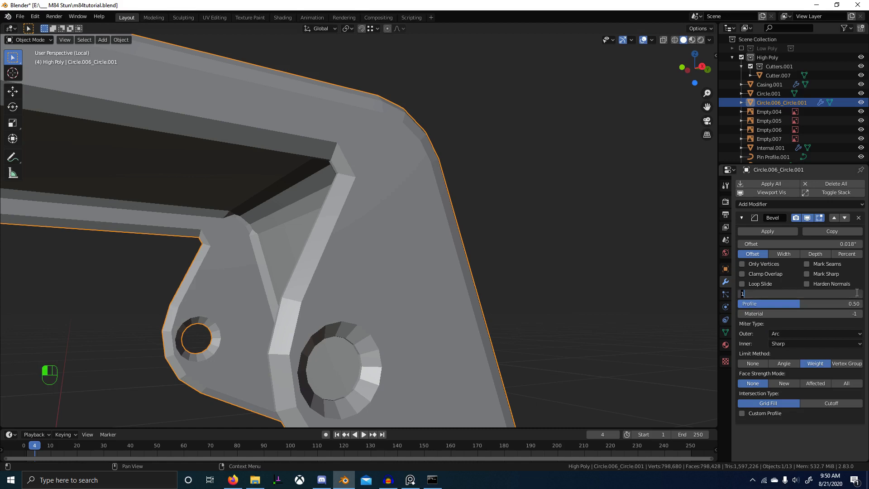
{"action": "left_click_drag", "start_coordinate": [857, 293], "coordinate": [861, 296]}
{"action": "left_click", "coordinate": [861, 294]}
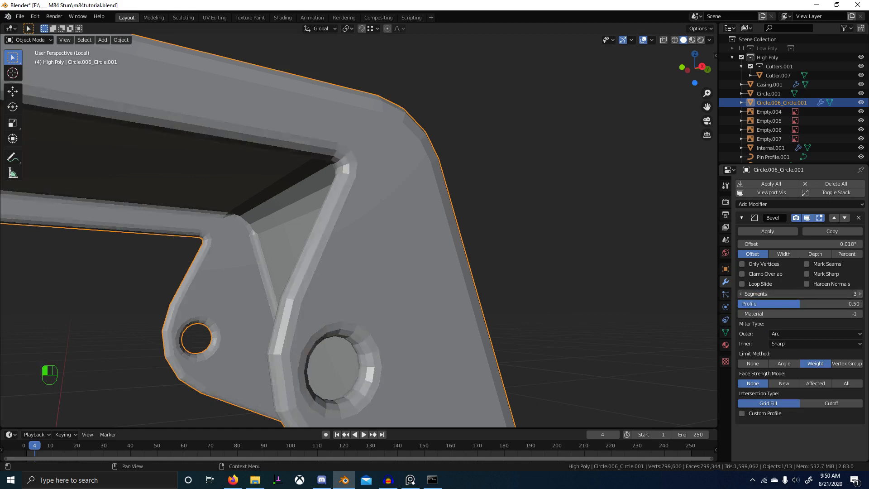
{"action": "left_click", "coordinate": [861, 293]}
- Merge all vertices of the high-poly lever mesh by distance
{"action": "scroll", "coordinate": [519, 263], "scroll_direction": "down", "scroll_amount": 6}
{"action": "middle_click_drag", "start_coordinate": [501, 253], "coordinate": [485, 300]}
{"action": "scroll", "coordinate": [483, 269], "scroll_direction": "up", "scroll_amount": 4}
{"action": "key", "text": "Tab"}
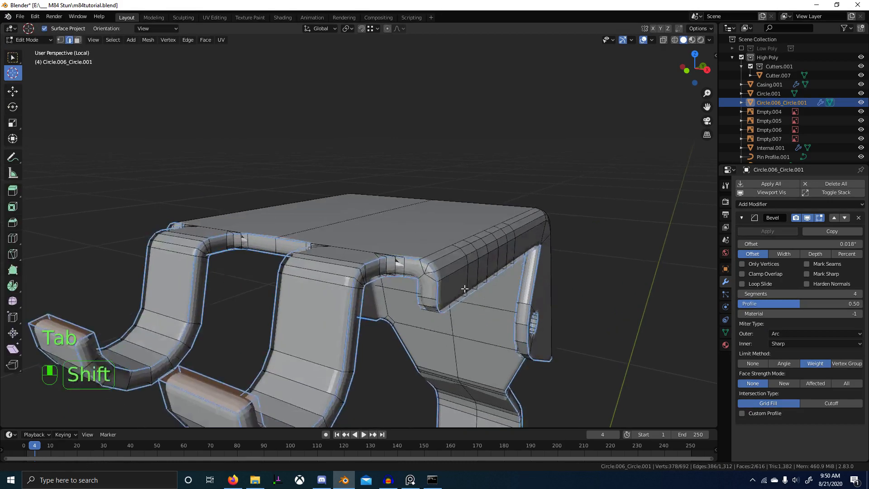
{"action": "scroll", "coordinate": [455, 305], "scroll_direction": "up", "scroll_amount": 2}
{"action": "key", "text": "a"}
{"action": "key", "text": "m"}
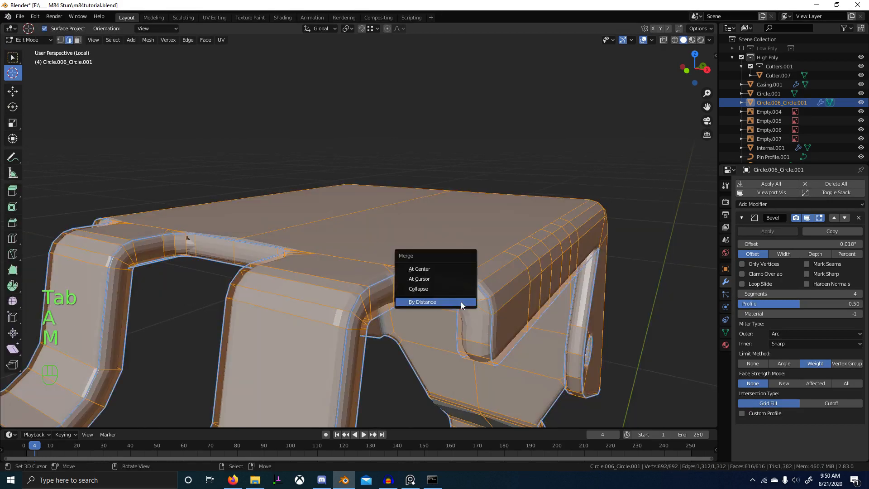
{"action": "left_click", "coordinate": [462, 300]}
- Dissolve the stray edges where one hook arm meets the front edge of the lever's top plate
{"action": "key", "text": "2"}
{"action": "key", "text": "alt+a"}
{"action": "middle_click", "coordinate": [342, 337], "text": "alt"}
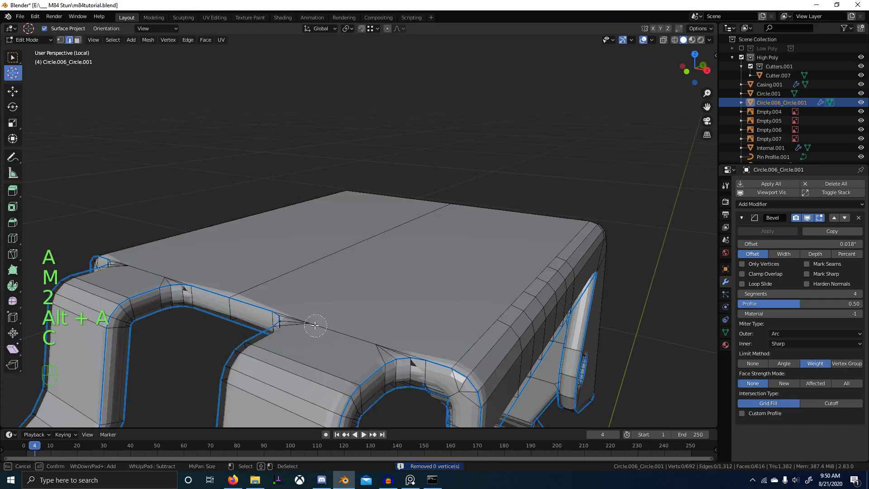
{"action": "key", "text": "ctrl+x"}
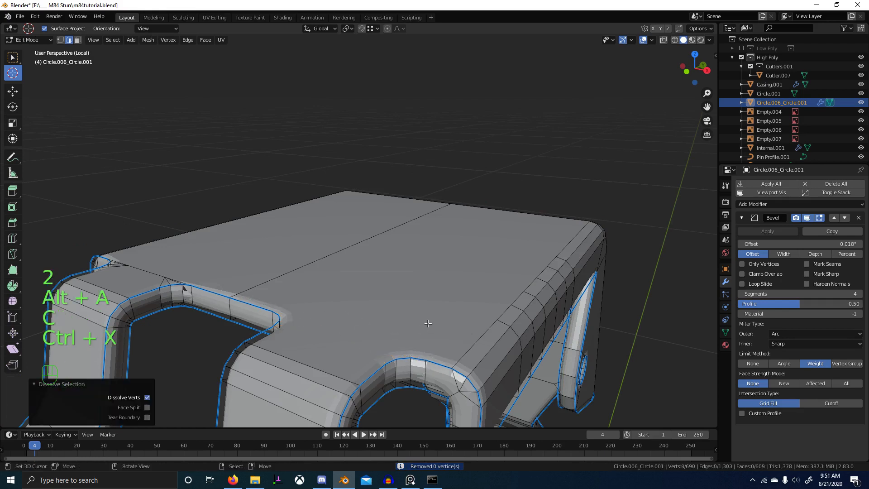
- Symmetrize the whole lever mesh along X, mirroring the cleaned-up half onto the other side
{"action": "key", "text": "a"}
{"action": "key", "text": "m"}
{"action": "key", "text": "q"}
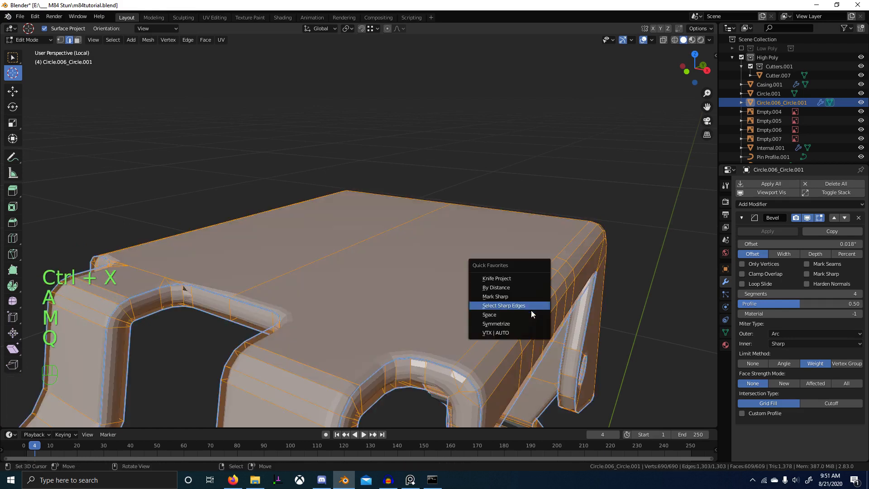
{"action": "left_click", "coordinate": [522, 324]}
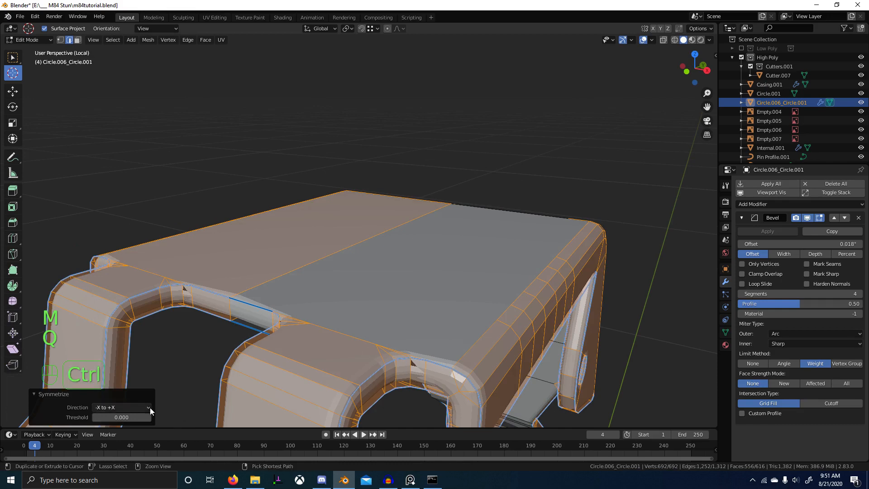
{"action": "middle_click_drag", "start_coordinate": [141, 407], "coordinate": [430, 314]}
{"action": "key", "text": "alt+a"}
{"action": "scroll", "coordinate": [431, 314], "scroll_direction": "up", "scroll_amount": 4}
{"action": "key", "text": "Tab"}
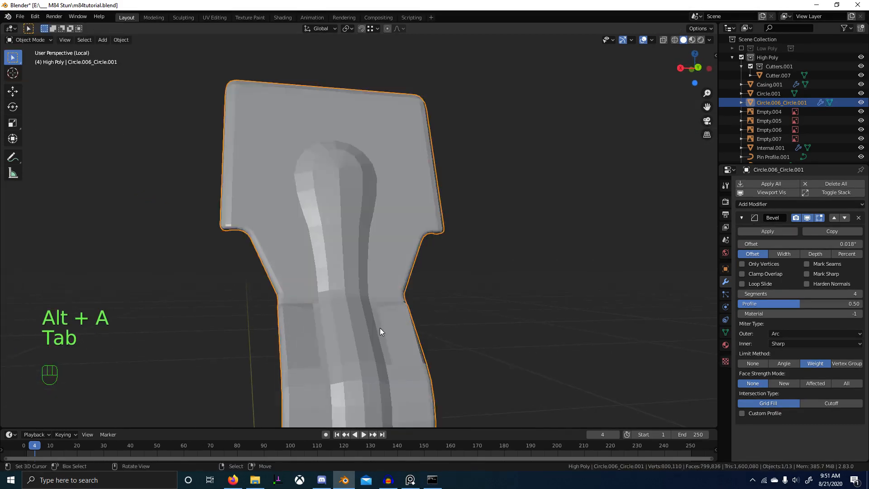
- Recalculate the normals of the whole high-poly lever mesh outward
{"action": "middle_click_drag", "start_coordinate": [380, 331], "coordinate": [512, 279]}
{"action": "key", "text": "Tab"}
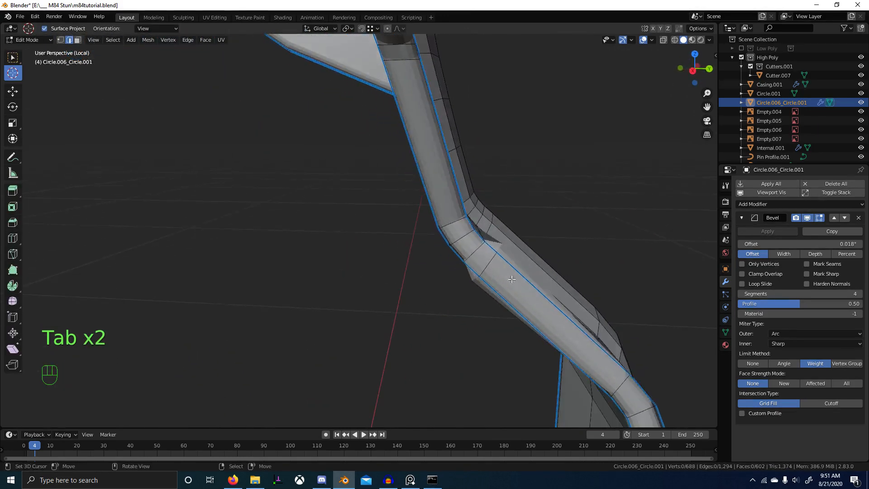
{"action": "scroll", "coordinate": [511, 280], "scroll_direction": "up", "scroll_amount": 2}
{"action": "key", "text": "a"}
{"action": "key", "text": "shift+n"}
{"action": "scroll", "coordinate": [489, 277], "scroll_direction": "up", "scroll_amount": 3}
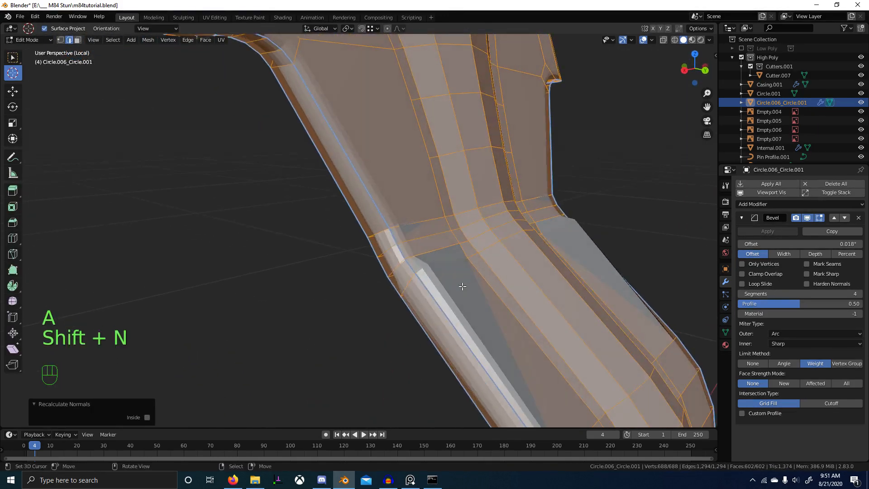
{"action": "scroll", "coordinate": [462, 286], "scroll_direction": "down", "scroll_amount": 2}
{"action": "key", "text": "1"}
{"action": "left_click", "coordinate": [412, 288]}
{"action": "key", "text": "g"}
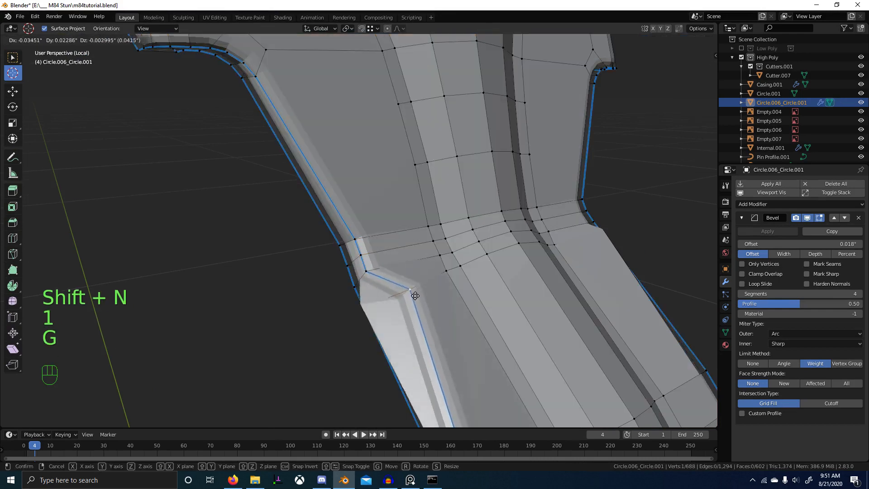
{"action": "right_click", "coordinate": [415, 295]}
{"action": "middle_click_drag", "start_coordinate": [415, 295], "coordinate": [467, 276]}
{"action": "middle_click_drag", "start_coordinate": [466, 276], "coordinate": [366, 254], "text": "shift"}
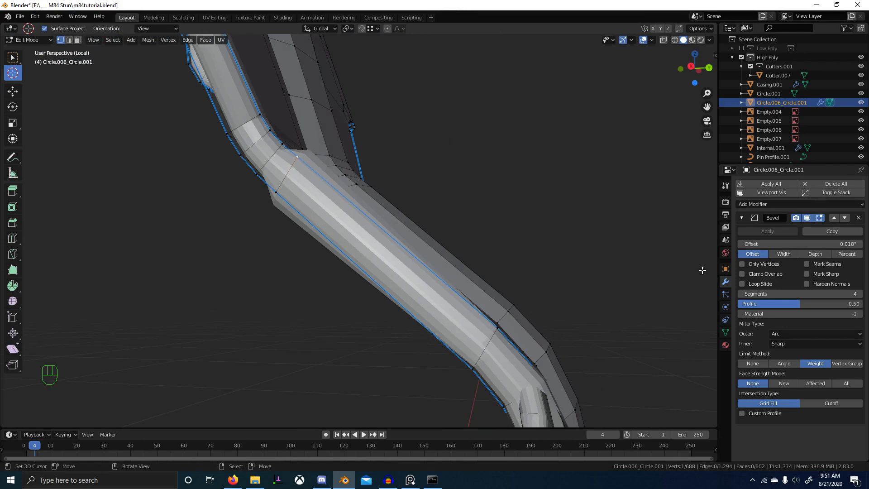
- Set the lever's Bevel modifier offset to 0.0081 in
{"action": "left_click_drag", "start_coordinate": [799, 244], "coordinate": [760, 244], "text": "shift"}
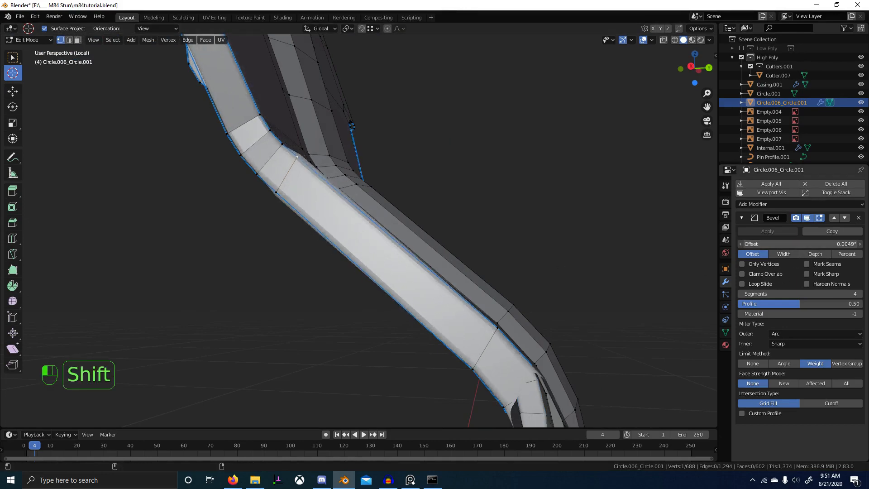
{"action": "middle_click_drag", "start_coordinate": [572, 222], "coordinate": [540, 252]}
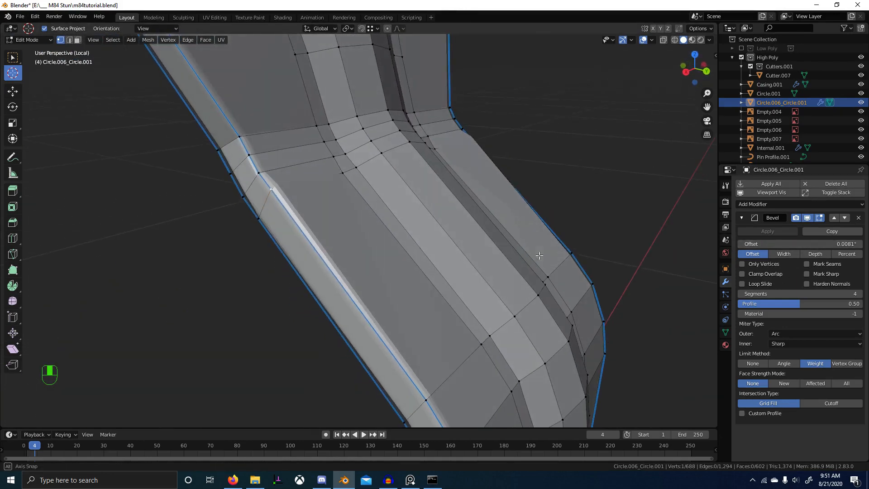
- Examine the faces of the lever's sloped section from several angles and in a right-side wireframe view for uneven vertices
{"action": "key", "text": "3"}
{"action": "right_click", "coordinate": [378, 238]}
{"action": "scroll", "coordinate": [380, 239], "scroll_direction": "down", "scroll_amount": 3}
{"action": "middle_click_drag", "start_coordinate": [485, 257], "coordinate": [437, 263]}
{"action": "right_click", "coordinate": [541, 257], "text": "shift"}
{"action": "scroll", "coordinate": [554, 283], "scroll_direction": "down", "scroll_amount": 3}
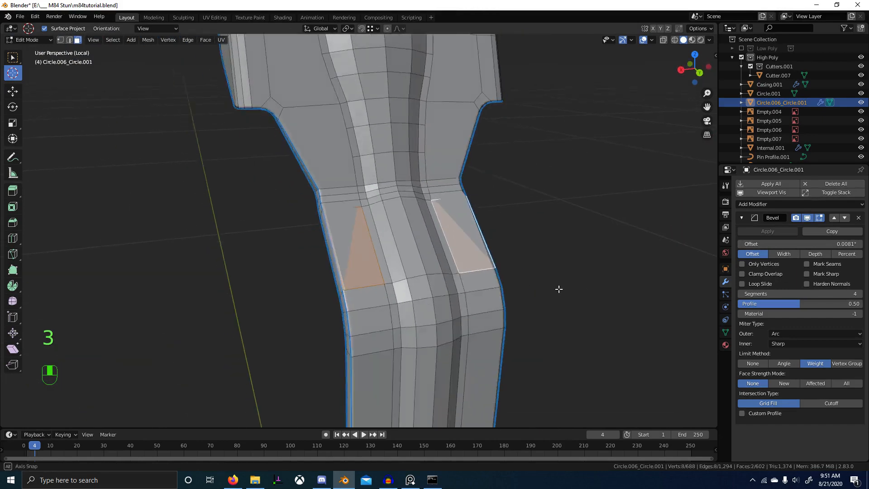
{"action": "middle_click_drag", "start_coordinate": [559, 289], "coordinate": [474, 252]}
{"action": "key", "text": "KP_Decimal"}
{"action": "key", "text": "KP_3"}
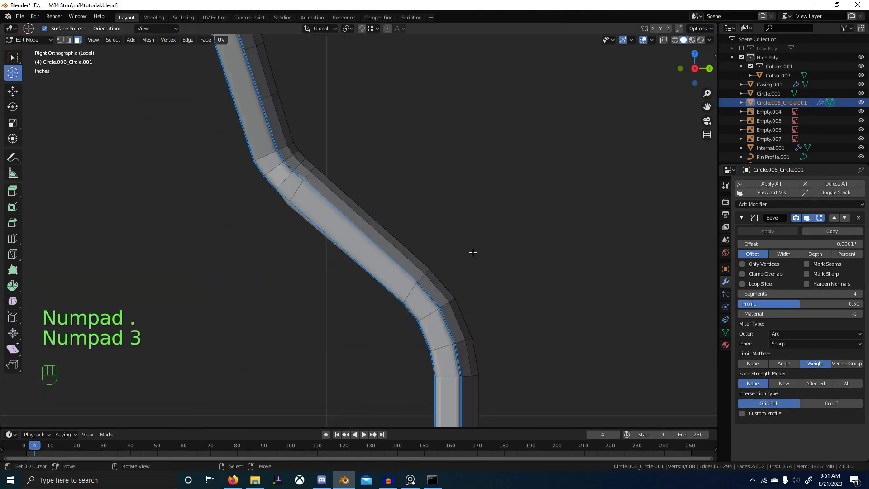
{"action": "key", "text": "z"}
{"action": "scroll", "coordinate": [345, 213], "scroll_direction": "up", "scroll_amount": 4}
{"action": "key", "text": "1"}
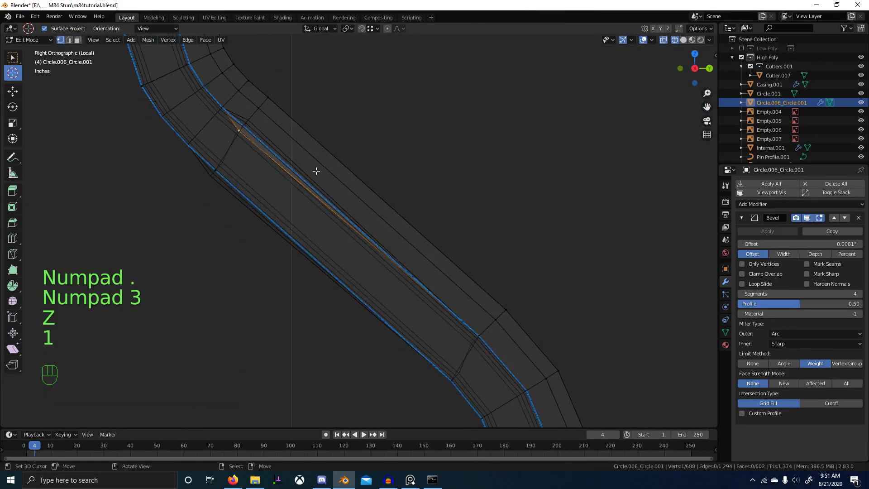
- Hide the lever's modifiers in the viewport and snap both inner vertices of the outer sloped face level with its side edge, X locked
{"action": "left_click", "coordinate": [426, 163]}
{"action": "middle_click_drag", "start_coordinate": [425, 163], "coordinate": [527, 189]}
{"action": "left_click", "coordinate": [771, 192]}
{"action": "key", "text": "g"}
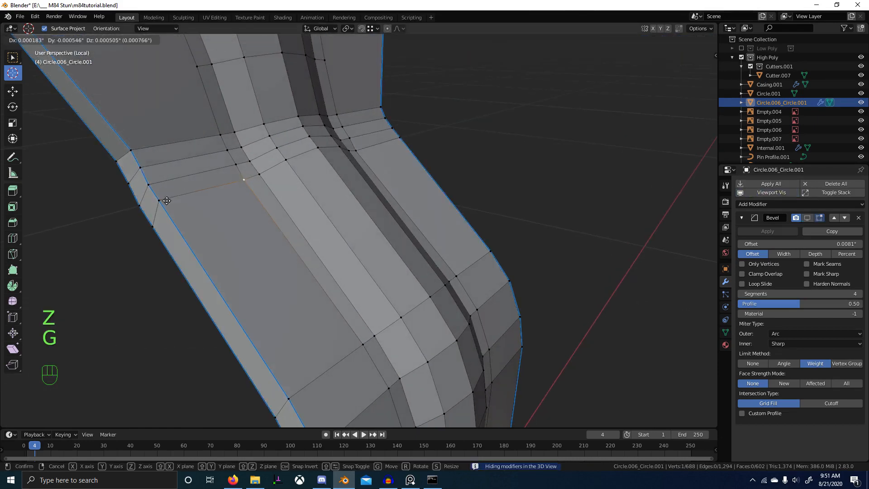
{"action": "left_click", "coordinate": [163, 199], "text": "ctrl"}
{"action": "key", "text": "g"}
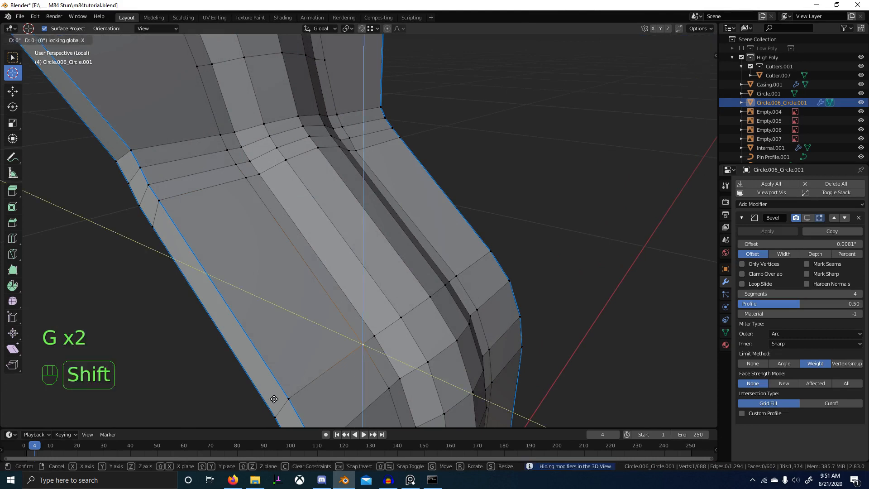
{"action": "left_click", "coordinate": [281, 398]}
- Snap the next inner vertex of the lower bend level with its side-edge vertex, keeping X locked
{"action": "right_click", "coordinate": [390, 387]}
{"action": "scroll", "coordinate": [385, 383], "scroll_direction": "down", "scroll_amount": 2}
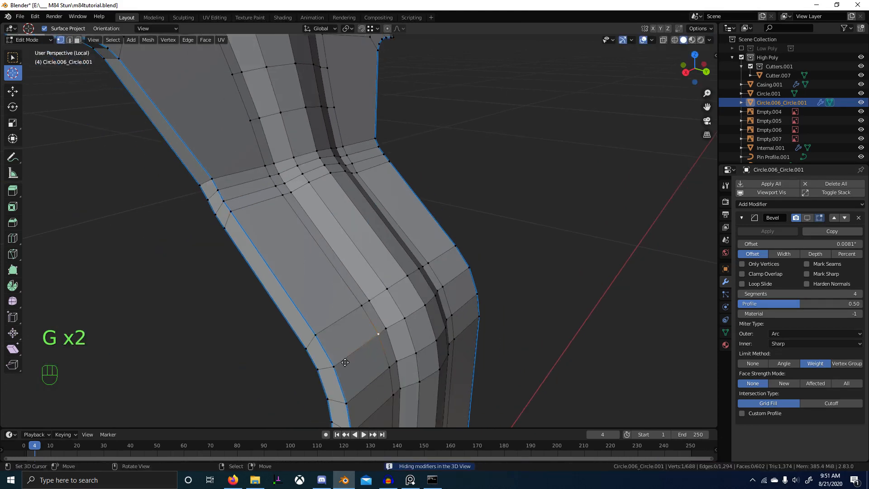
{"action": "key", "text": "g"}
{"action": "key", "text": "shift+x"}
{"action": "left_click", "coordinate": [338, 364], "text": "ctrl"}
- Snap the remaining inner vertices of the upper bend level with their matching side-edge vertices, keeping X locked
{"action": "right_click", "coordinate": [274, 183]}
{"action": "key", "text": "g"}
{"action": "key", "text": "shift+x"}
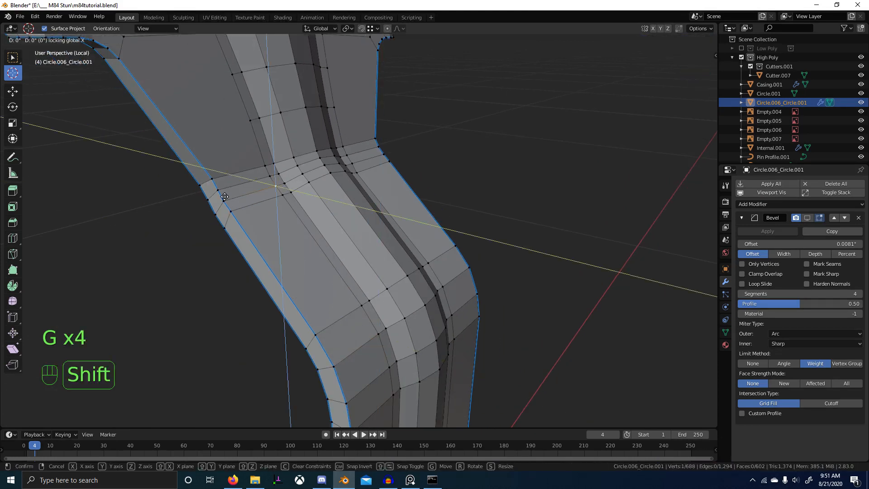
{"action": "left_click", "coordinate": [226, 199], "text": "ctrl"}
{"action": "right_click", "coordinate": [268, 176]}
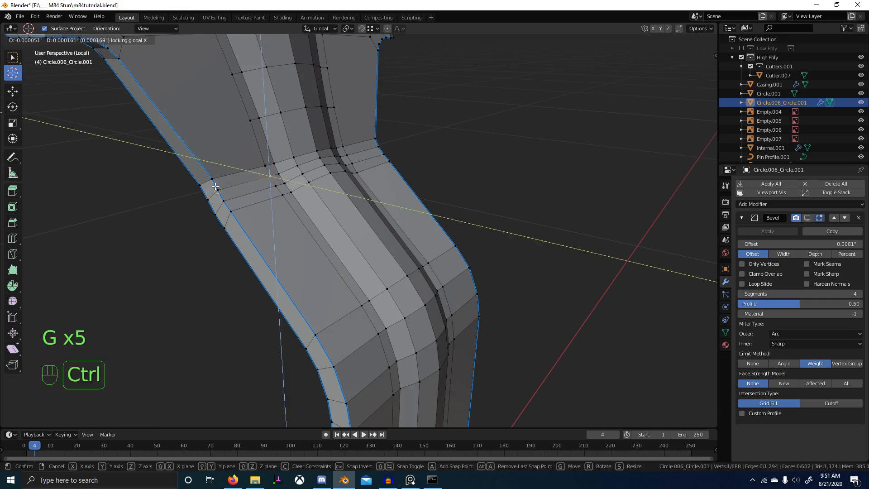
{"action": "left_click", "coordinate": [260, 169], "text": "ctrl"}
{"action": "left_click", "coordinate": [212, 180]}
- Show the Bevel modifier in the viewport again and inspect the bevel along the sloped section in Object Mode
{"action": "key", "text": "Tab"}
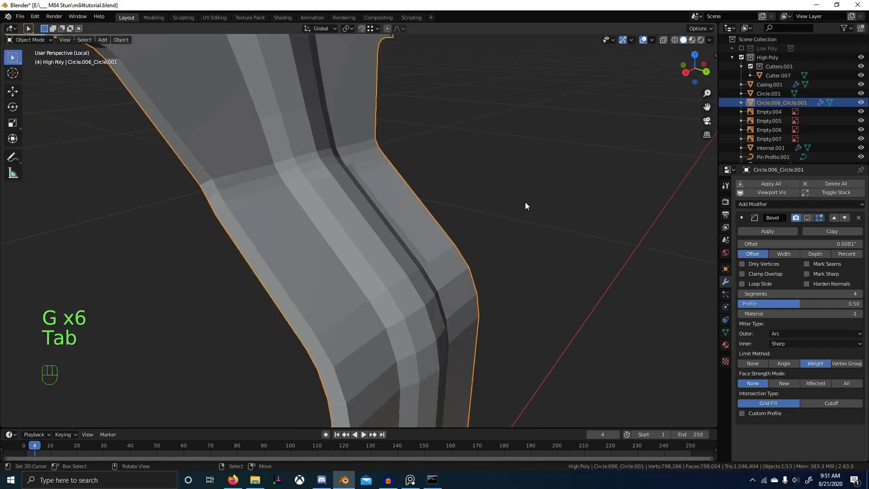
{"action": "left_click", "coordinate": [807, 218]}
{"action": "middle_click_drag", "start_coordinate": [663, 223], "coordinate": [504, 220]}
{"action": "scroll", "coordinate": [504, 220], "scroll_direction": "up", "scroll_amount": 5}
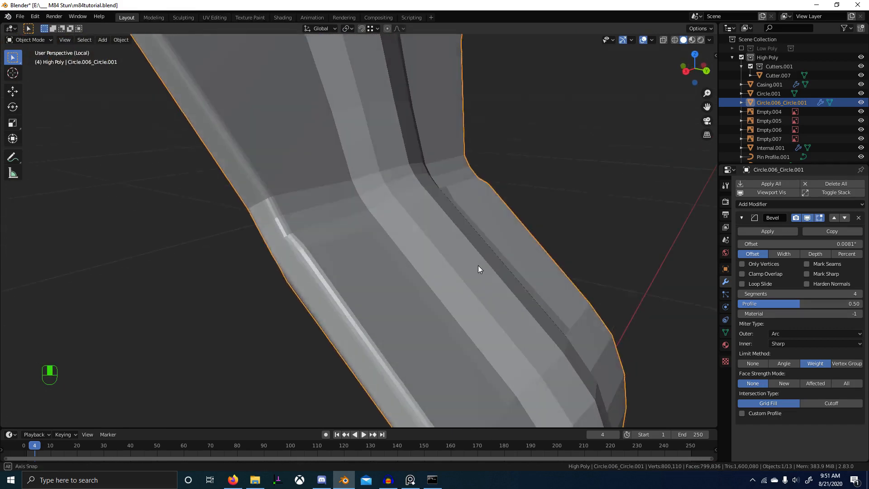
- Snap the first two centre-line vertices on the inside of the upper bend level with the side edge, keeping X locked
{"action": "key", "text": "Tab"}
{"action": "key", "text": "3"}
{"action": "scroll", "coordinate": [376, 280], "scroll_direction": "down", "scroll_amount": 4}
{"action": "middle_click_drag", "start_coordinate": [381, 281], "coordinate": [427, 222]}
{"action": "key", "text": "g"}
{"action": "key", "text": "shift+x"}
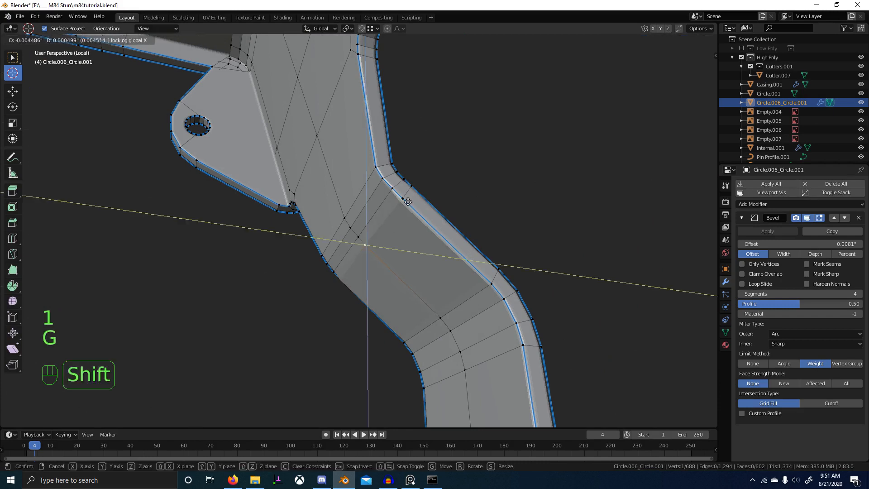
{"action": "left_click", "coordinate": [401, 199], "text": "ctrl"}
{"action": "right_click", "coordinate": [359, 236]}
{"action": "key", "text": "g"}
{"action": "key", "text": "shift+x"}
{"action": "left_click", "coordinate": [360, 205]}
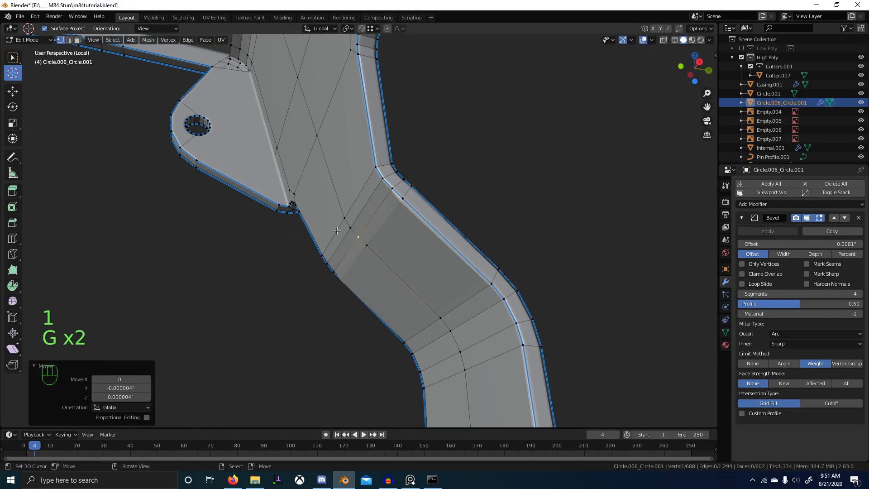
- Align the last upper-bend centre-line vertex and the first lower-bend one on the inside with the side edge, keeping X locked
{"action": "left_click", "coordinate": [377, 167]}
{"action": "key", "text": "g"}
{"action": "key", "text": "shift+x"}
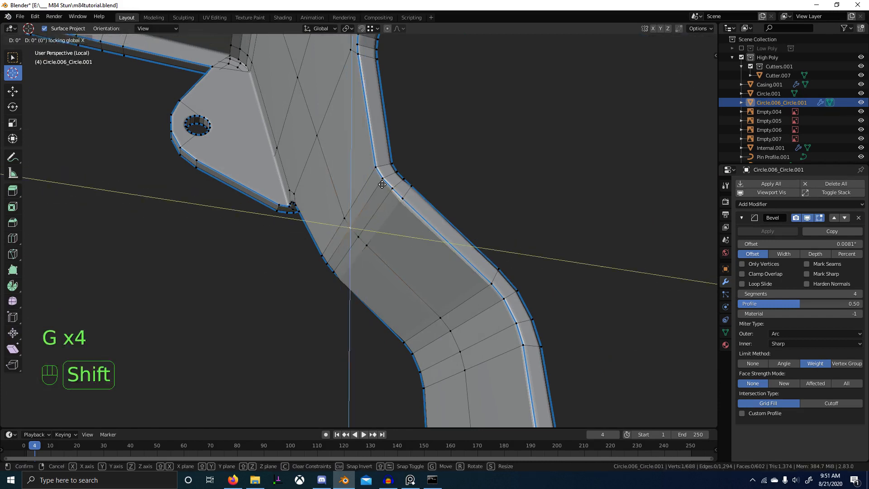
{"action": "left_click", "coordinate": [392, 193], "text": "ctrl"}
{"action": "right_click", "coordinate": [446, 319]}
{"action": "key", "text": "g"}
{"action": "key", "text": "shift+x"}
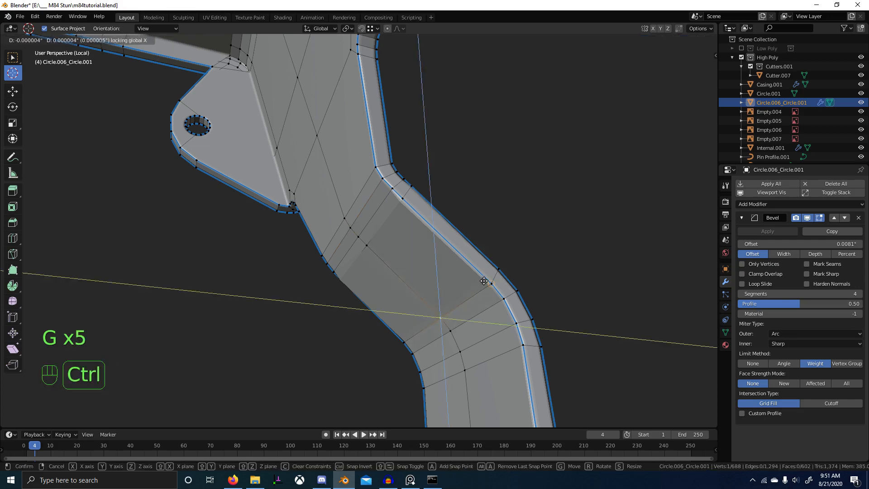
{"action": "left_click", "coordinate": [472, 314], "text": "ctrl"}
{"action": "left_click", "coordinate": [491, 299], "text": "ctrl"}
- Merge all vertices of the lever mesh by distance
{"action": "middle_click_drag", "start_coordinate": [491, 299], "coordinate": [430, 190]}
{"action": "key", "text": "a"}
{"action": "key", "text": "m"}
{"action": "left_click", "coordinate": [373, 256]}
- Delete the outer, side and inner faces on one half of the lever's sloped section
{"action": "scroll", "coordinate": [371, 255], "scroll_direction": "up", "scroll_amount": 1}
{"action": "key", "text": "3"}
{"action": "right_click", "coordinate": [375, 268]}
{"action": "left_click", "coordinate": [412, 223]}
{"action": "key", "text": "x"}
{"action": "left_click", "coordinate": [417, 219]}
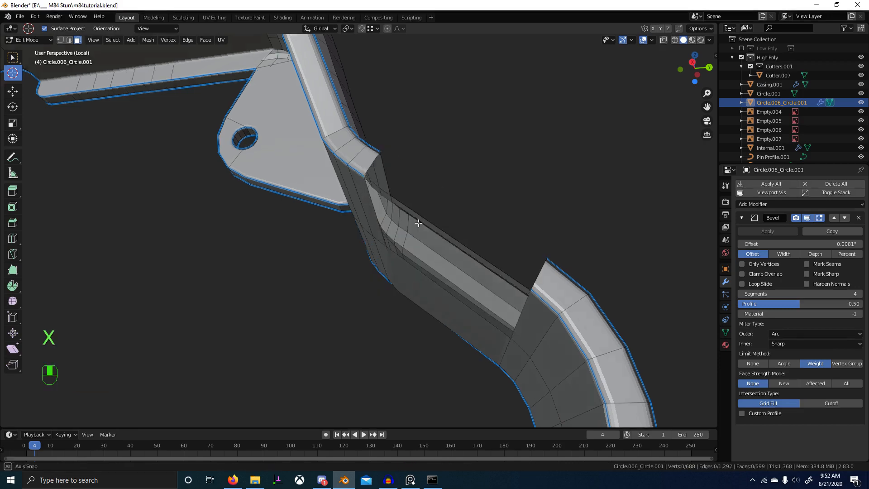
- Fill a new side face between the two open end edges of the sloped section
{"action": "middle_click_drag", "start_coordinate": [417, 219], "coordinate": [342, 227]}
{"action": "key", "text": "2"}
{"action": "key", "text": "Tab"}
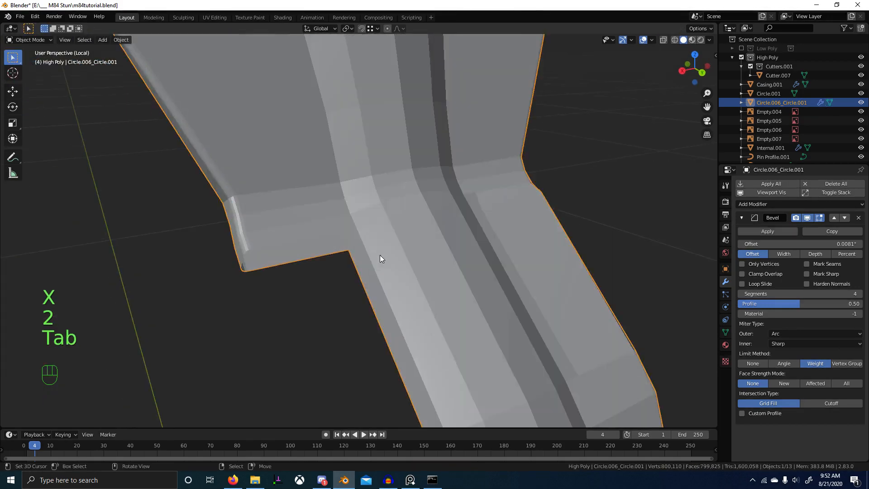
{"action": "middle_click_drag", "start_coordinate": [378, 256], "coordinate": [434, 245]}
{"action": "key", "text": "Tab"}
{"action": "key", "text": "2"}
{"action": "left_click", "coordinate": [398, 252]}
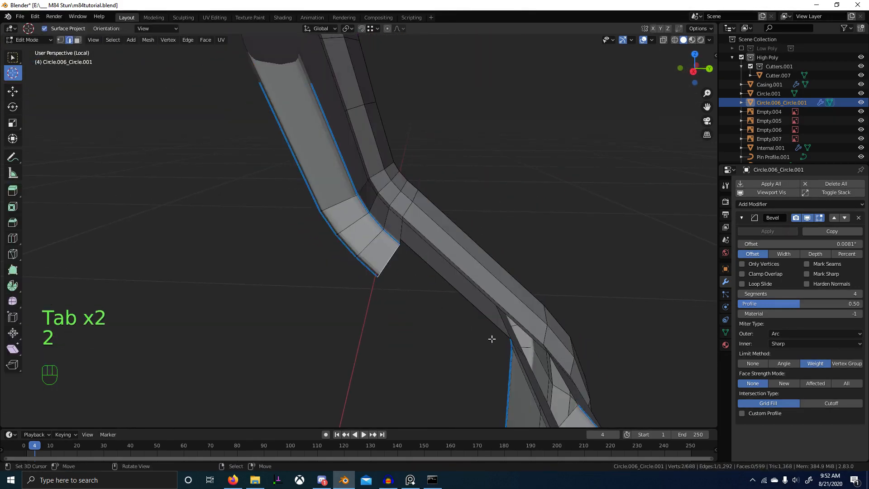
{"action": "middle_click_drag", "start_coordinate": [491, 339], "coordinate": [354, 290], "text": "shift"}
{"action": "key", "text": "f"}
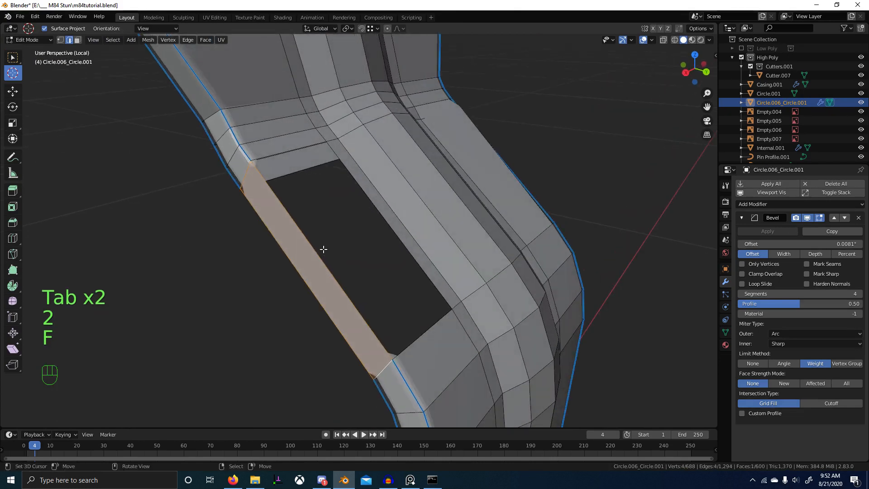
- Give both long edges of the new side face a bevel weight of 1
{"action": "key", "text": "ctrl+e"}
{"action": "left_click", "coordinate": [372, 246]}
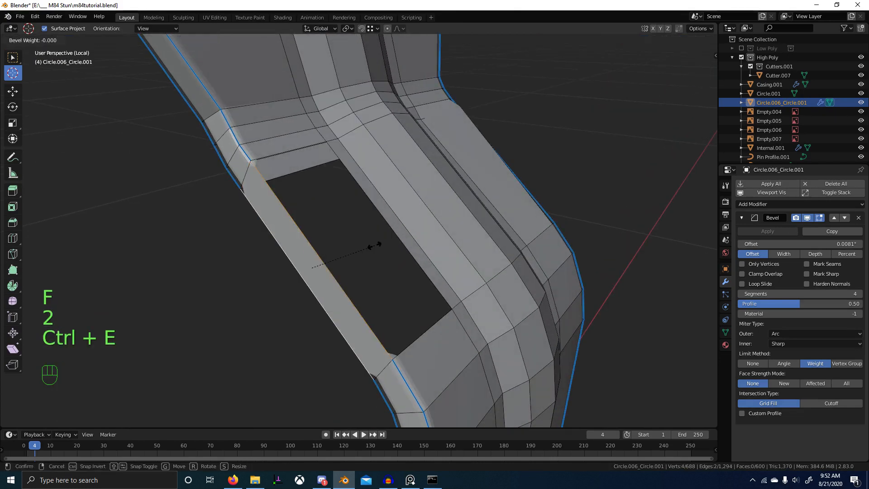
{"action": "type", "text": "1"}
{"action": "left_click", "coordinate": [333, 240]}
- Extrude the side face's outer long edge about 0.113 in along X, snapping it to the inner vertices to close the gap
{"action": "key", "text": "e"}
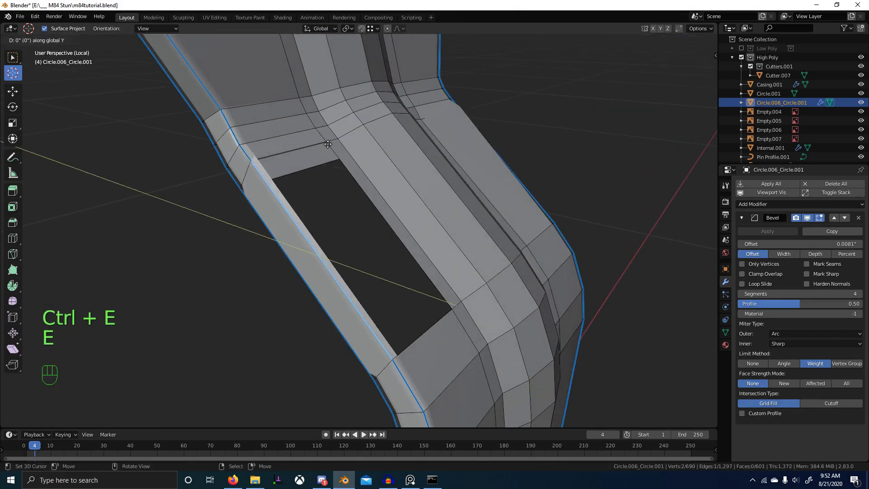
{"action": "key", "text": "x"}
{"action": "left_click", "coordinate": [327, 143], "text": "ctrl"}
{"action": "middle_click_drag", "start_coordinate": [329, 145], "coordinate": [361, 192]}
{"action": "scroll", "coordinate": [344, 238], "scroll_direction": "up", "scroll_amount": 3}
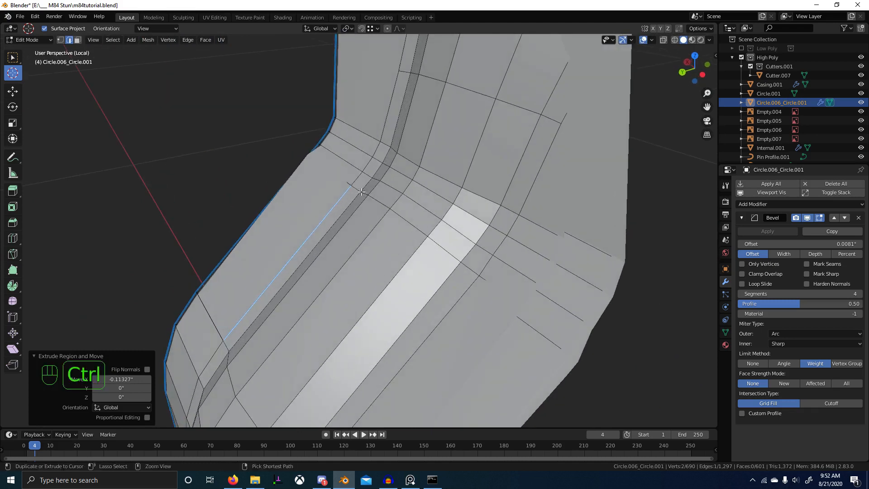
- Remove the bevel weight from the extruded inner edge with a factor of -1
{"action": "key", "text": "ctrl+e"}
{"action": "left_click", "coordinate": [361, 192]}
{"action": "key", "text": "Return"}
{"action": "key", "text": "g"}
{"action": "right_click", "coordinate": [357, 181]}
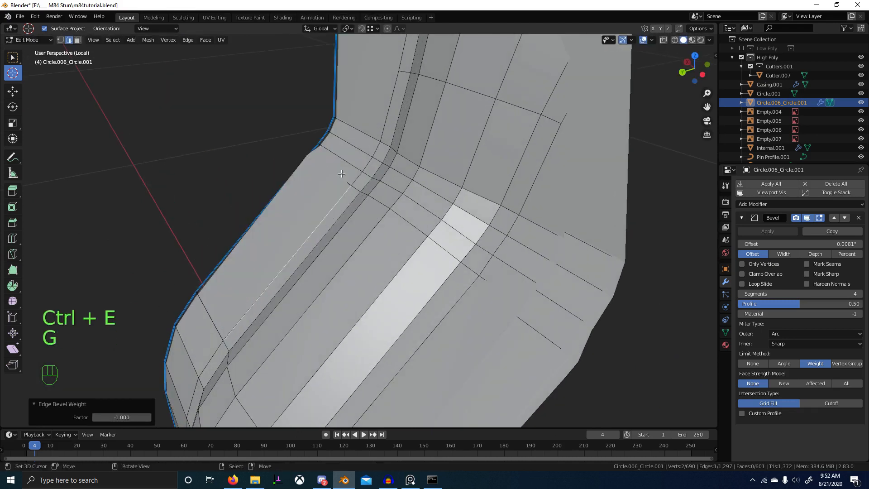
- Merge all lever vertices by distance with the merge distance raised to 0.000594 in
{"action": "key", "text": "1"}
{"action": "key", "text": "g"}
{"action": "right_click", "coordinate": [357, 180]}
{"action": "key", "text": "a"}
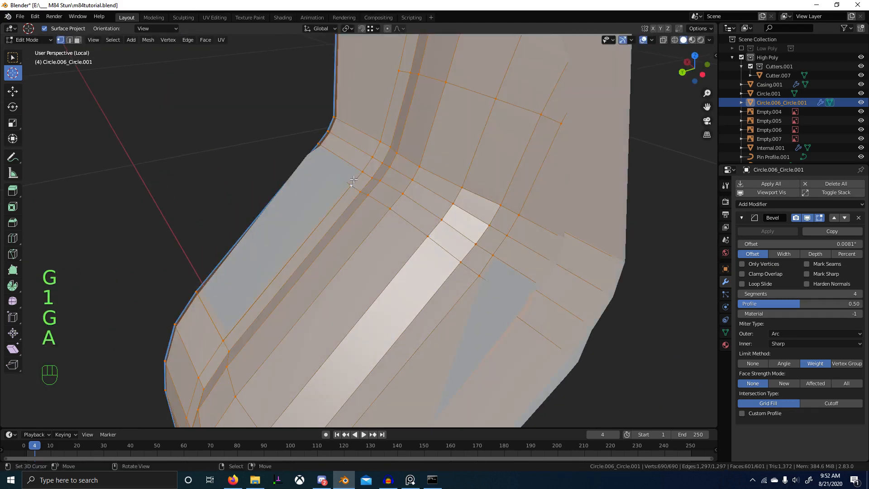
{"action": "key", "text": "m"}
{"action": "left_click", "coordinate": [354, 179]}
{"action": "middle_click_drag", "start_coordinate": [328, 201], "coordinate": [416, 154], "text": "shift"}
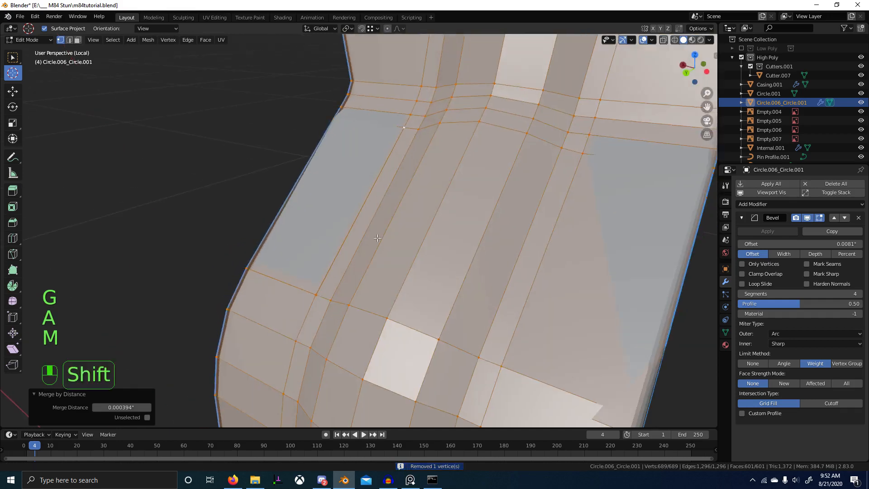
{"action": "middle_click_drag", "start_coordinate": [272, 272], "coordinate": [389, 232]}
{"action": "middle_click_drag", "start_coordinate": [340, 252], "coordinate": [158, 359]}
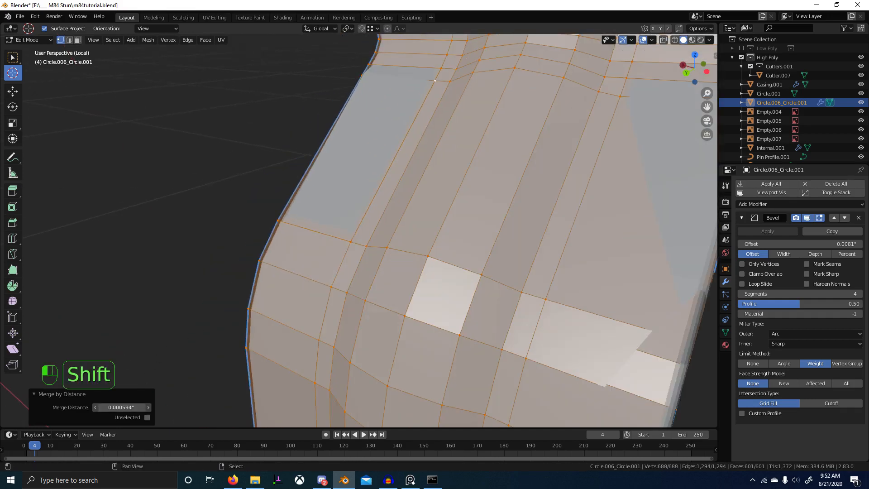
- Extrude the side face's other long edge about 0.22 in along X to the centre line and clear the new edge's bevel weight
{"action": "scroll", "coordinate": [325, 290], "scroll_direction": "down", "scroll_amount": 3}
{"action": "middle_click_drag", "start_coordinate": [326, 290], "coordinate": [511, 262]}
{"action": "key", "text": "2"}
{"action": "left_click", "coordinate": [382, 188]}
{"action": "middle_click_drag", "start_coordinate": [382, 187], "coordinate": [260, 147]}
{"action": "key", "text": "e"}
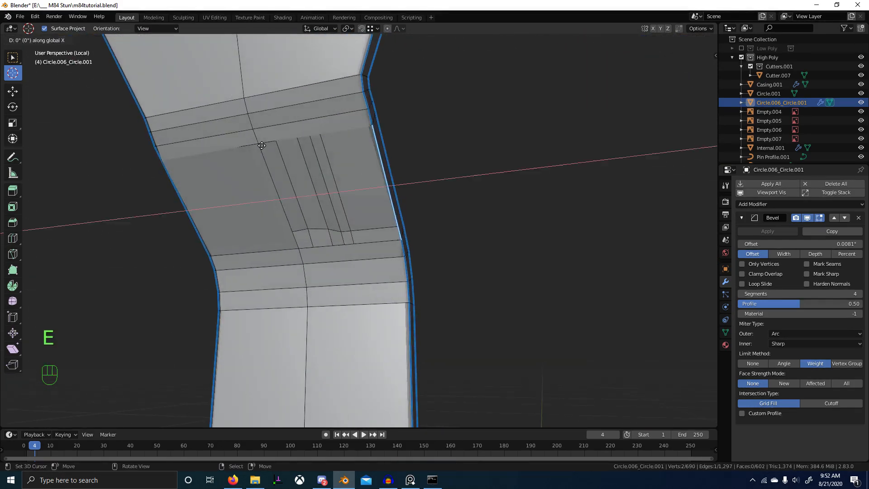
{"action": "left_click", "coordinate": [262, 145]}
{"action": "key", "text": "ctrl+e"}
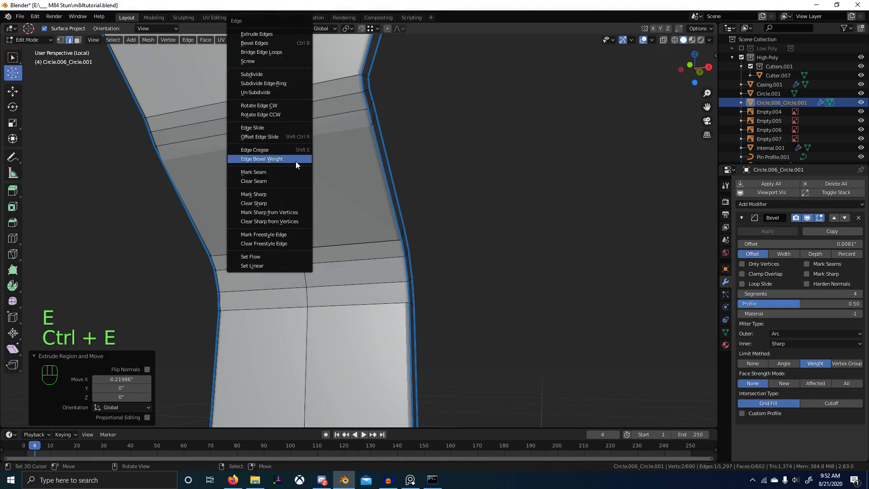
{"action": "left_click", "coordinate": [295, 159]}
- Merge the whole lever mesh by distance and symmetrize it from +X to -X
{"action": "key", "text": "a"}
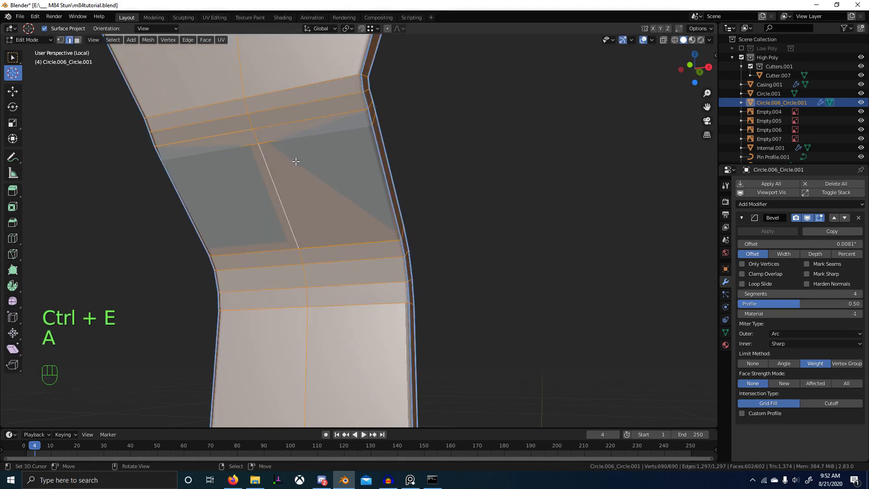
{"action": "left_click", "coordinate": [295, 161]}
{"action": "key", "text": "q"}
{"action": "left_click", "coordinate": [314, 166]}
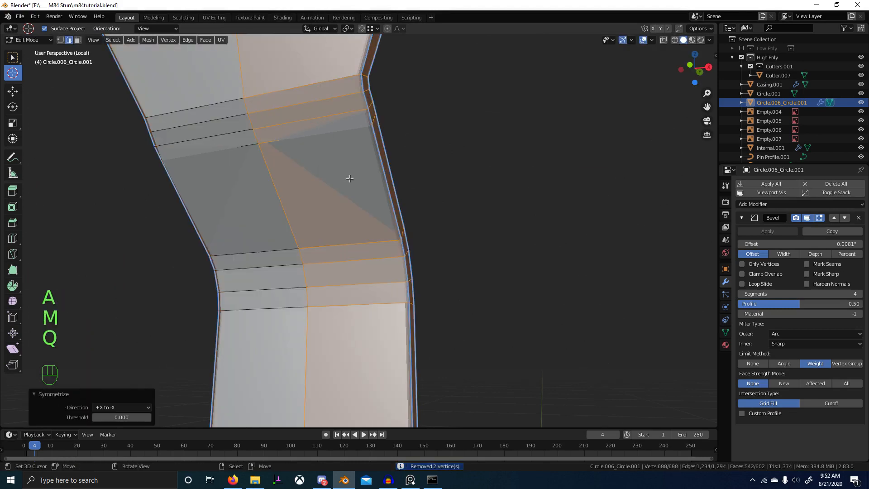
- Test-move the centre edge and a vertex of the rebuilt inner face to check that they are connected
{"action": "key", "text": "alt+a"}
{"action": "left_click", "coordinate": [276, 165]}
{"action": "key", "text": "g"}
{"action": "right_click", "coordinate": [292, 166]}
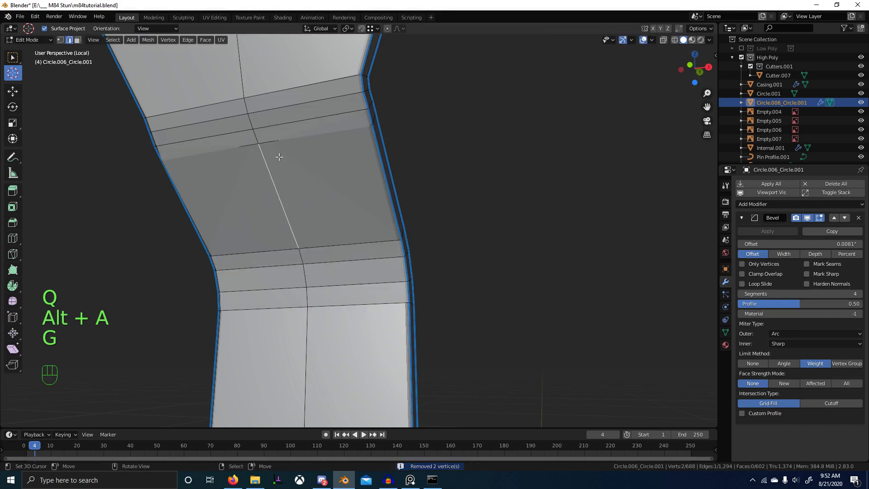
{"action": "key", "text": "a"}
{"action": "key", "text": "1"}
{"action": "left_click", "coordinate": [283, 154]}
{"action": "middle_click_drag", "start_coordinate": [304, 158], "coordinate": [392, 216]}
{"action": "key", "text": "g"}
- Try applying the lever's Bevel modifier in Object Mode and undo it
{"action": "key", "text": "Tab"}
{"action": "middle_click_drag", "start_coordinate": [486, 197], "coordinate": [520, 190]}
{"action": "left_click", "coordinate": [759, 229]}
{"action": "key", "text": "ctrl+z"}
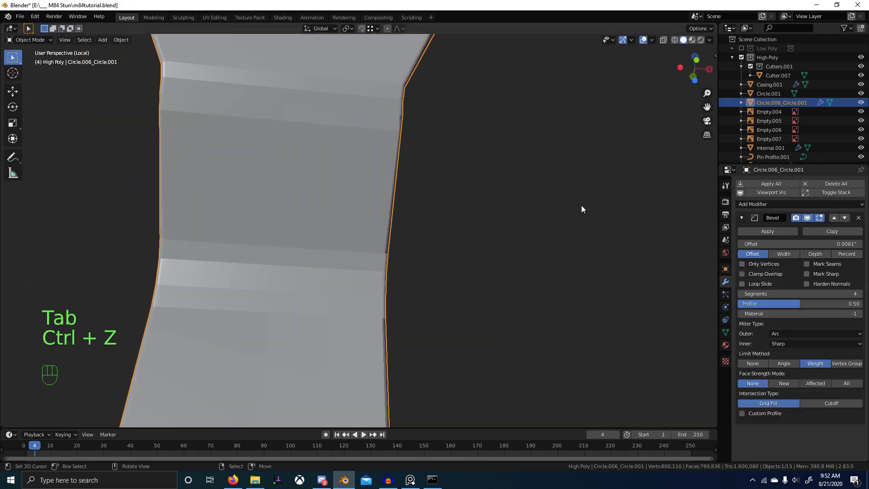
- Select the three flat faces on the lever's sloped section and flatten them with Make Planar Faces
{"action": "middle_click_drag", "start_coordinate": [473, 217], "coordinate": [434, 216]}
{"action": "key", "text": "Tab"}
{"action": "middle_click_drag", "start_coordinate": [355, 202], "coordinate": [370, 225], "text": "shift"}
{"action": "key", "text": "3"}
{"action": "right_click", "coordinate": [370, 224]}
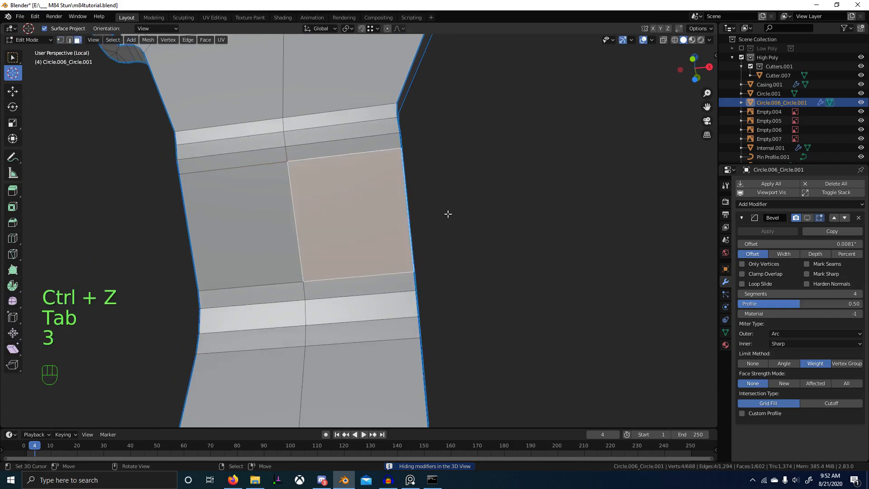
{"action": "middle_click_drag", "start_coordinate": [448, 215], "coordinate": [349, 252]}
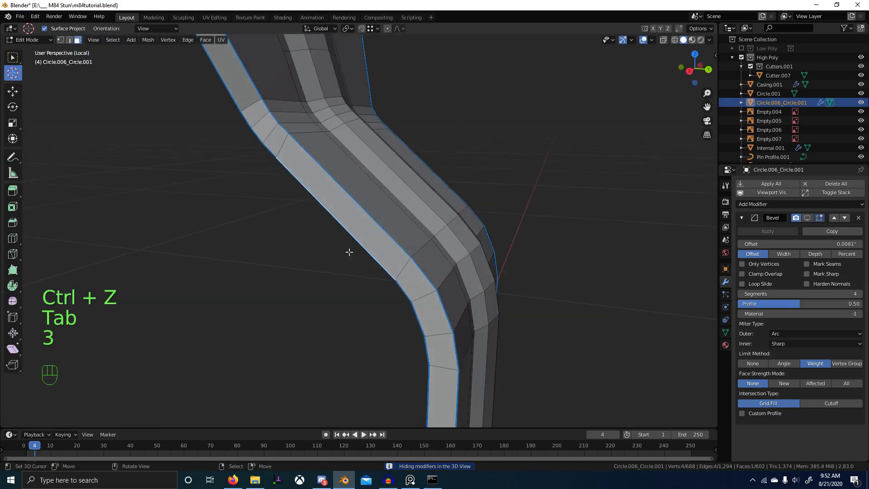
{"action": "right_click", "coordinate": [376, 183], "text": "shift"}
{"action": "middle_click_drag", "start_coordinate": [376, 182], "coordinate": [431, 170]}
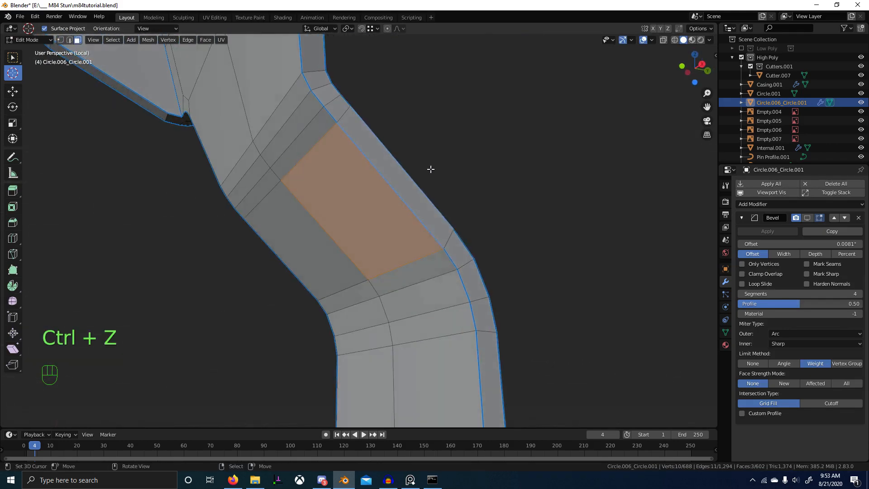
{"action": "key", "text": "space"}
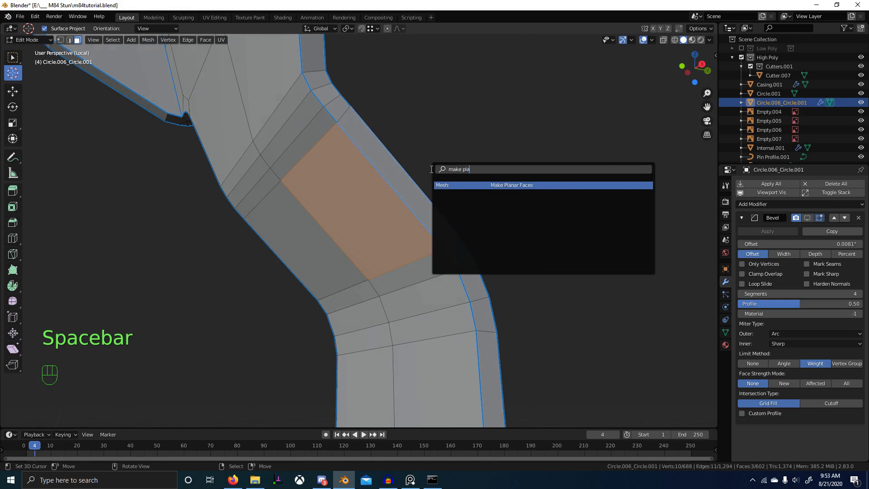
{"action": "key", "text": "Return"}
{"action": "middle_click_drag", "start_coordinate": [431, 170], "coordinate": [439, 217]}
{"action": "key", "text": "Tab"}
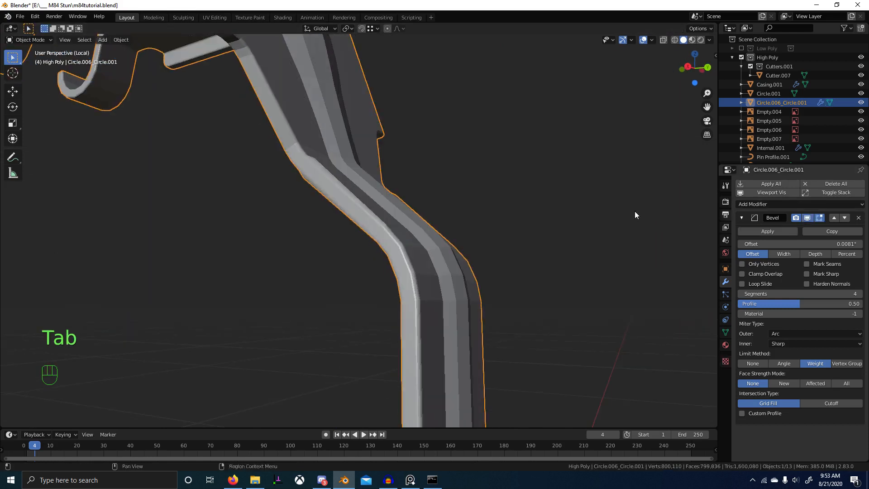
- Try the Bevel modifier's Loop Slide option, examine the bevels along the lever's bend and around the pin hole, and turn it off
{"action": "middle_click_drag", "start_coordinate": [505, 230], "coordinate": [382, 186]}
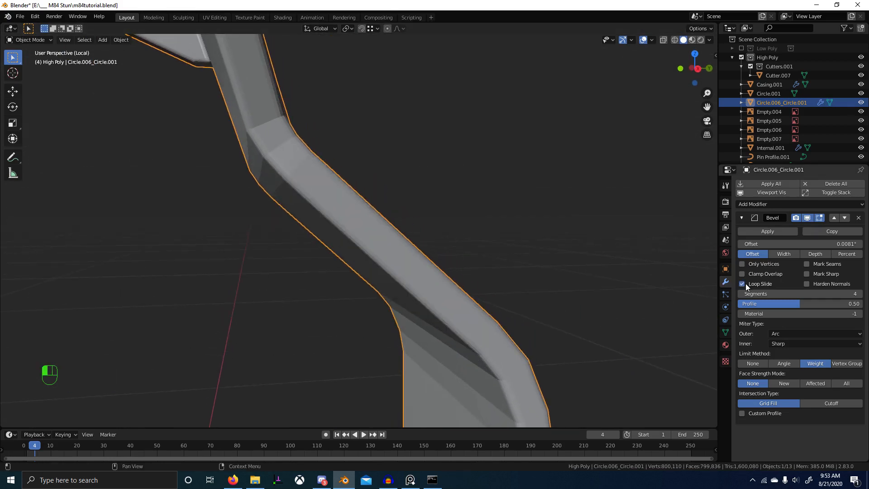
{"action": "middle_click_drag", "start_coordinate": [534, 262], "coordinate": [535, 336]}
{"action": "scroll", "coordinate": [431, 251], "scroll_direction": "down", "scroll_amount": 4}
{"action": "scroll", "coordinate": [535, 336], "scroll_direction": "down", "scroll_amount": 1}
{"action": "middle_click_drag", "start_coordinate": [457, 312], "coordinate": [485, 251], "text": "shift"}
{"action": "scroll", "coordinate": [525, 302], "scroll_direction": "up", "scroll_amount": 3}
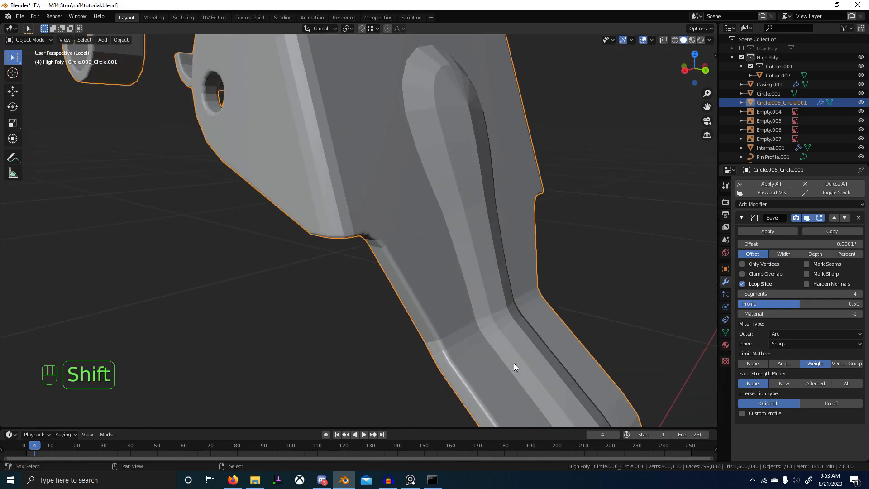
{"action": "middle_click_drag", "start_coordinate": [514, 363], "coordinate": [382, 246], "text": "shift"}
{"action": "scroll", "coordinate": [433, 263], "scroll_direction": "down", "scroll_amount": 4}
{"action": "middle_click_drag", "start_coordinate": [412, 327], "coordinate": [444, 312]}
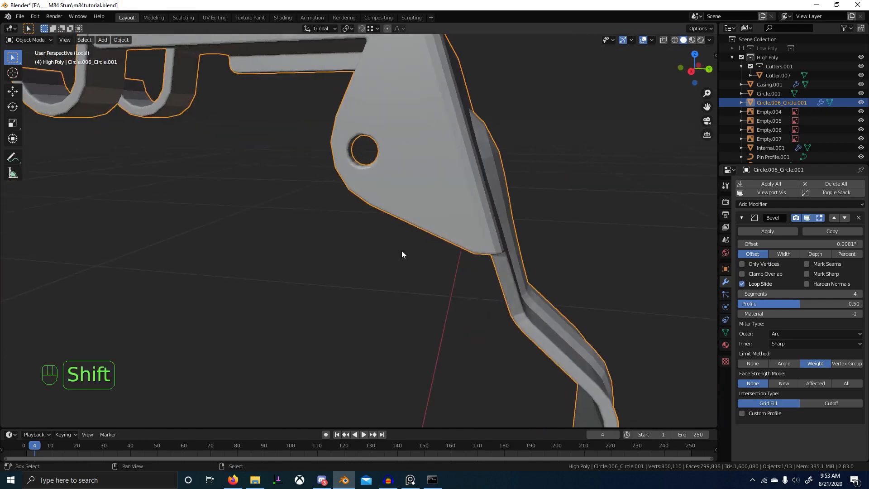
{"action": "middle_click_drag", "start_coordinate": [401, 251], "coordinate": [421, 339], "text": "shift"}
{"action": "middle_click_drag", "start_coordinate": [421, 340], "coordinate": [441, 288]}
{"action": "scroll", "coordinate": [444, 308], "scroll_direction": "up", "scroll_amount": 4}
{"action": "scroll", "coordinate": [450, 308], "scroll_direction": "down", "scroll_amount": 4}
{"action": "middle_click_drag", "start_coordinate": [441, 288], "coordinate": [419, 211], "text": "shift"}
{"action": "scroll", "coordinate": [449, 232], "scroll_direction": "up", "scroll_amount": 5}
{"action": "scroll", "coordinate": [419, 212], "scroll_direction": "up", "scroll_amount": 3}
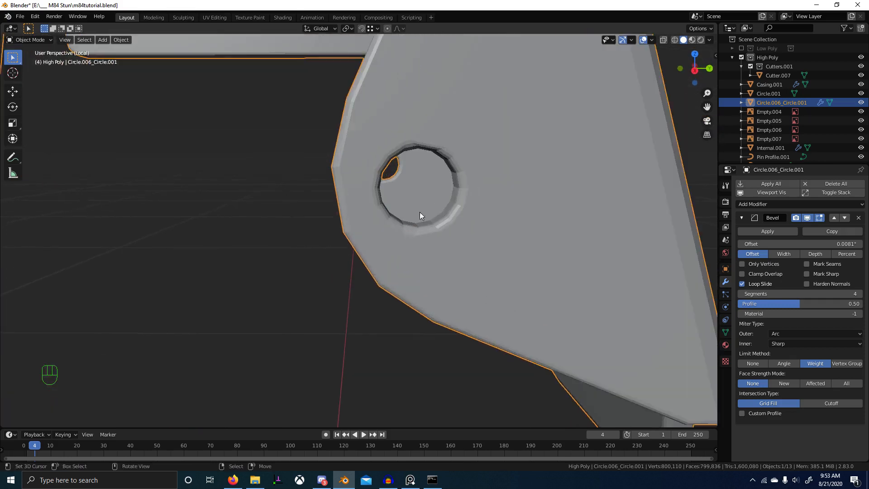
{"action": "scroll", "coordinate": [419, 207], "scroll_direction": "up", "scroll_amount": 3}
{"action": "scroll", "coordinate": [597, 240], "scroll_direction": "up", "scroll_amount": 3}
{"action": "left_click", "coordinate": [744, 284]}
{"action": "scroll", "coordinate": [566, 256], "scroll_direction": "down", "scroll_amount": 10}
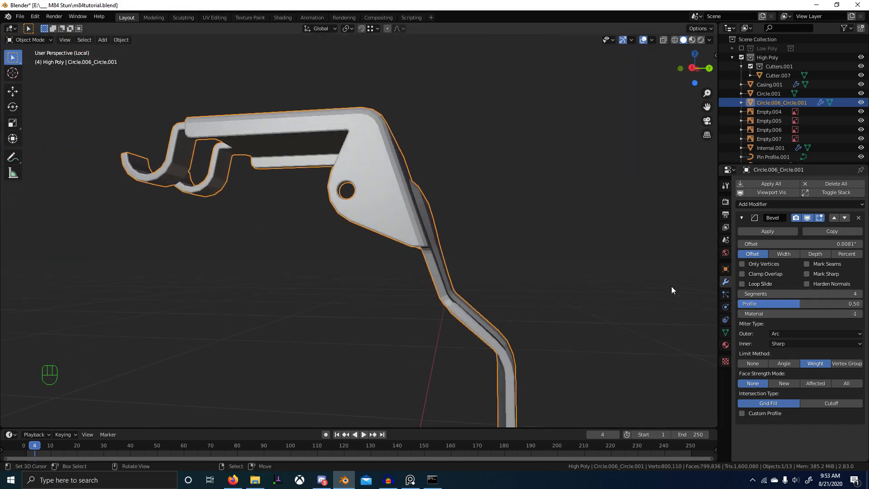
- Clear the bevel weight from the pin hole's edge loops and symmetrize the whole lever mesh
{"action": "key", "text": "Tab"}
{"action": "scroll", "coordinate": [344, 146], "scroll_direction": "up", "scroll_amount": 3}
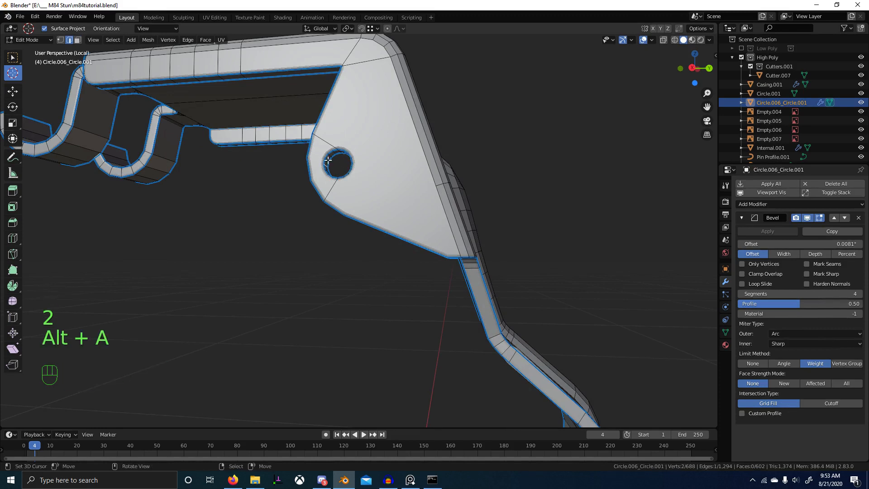
{"action": "middle_click_drag", "start_coordinate": [327, 160], "coordinate": [344, 192], "text": "shift"}
{"action": "scroll", "coordinate": [344, 191], "scroll_direction": "up", "scroll_amount": 3}
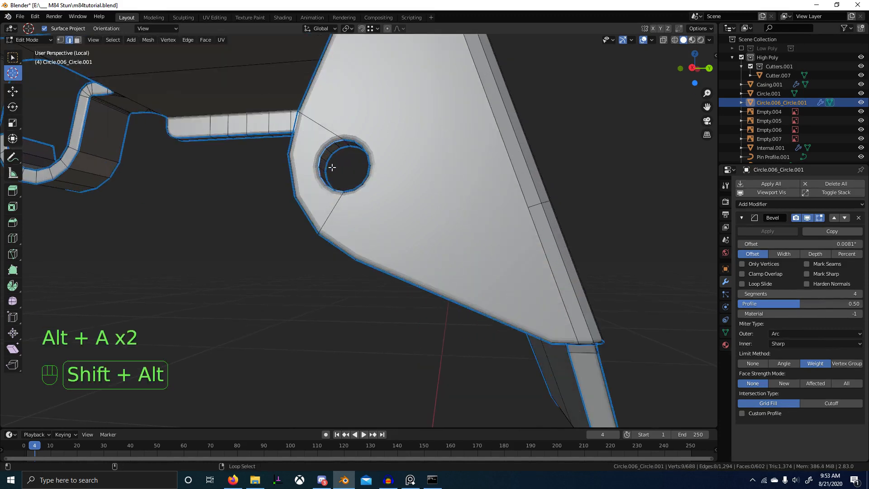
{"action": "key", "text": "ctrl+e"}
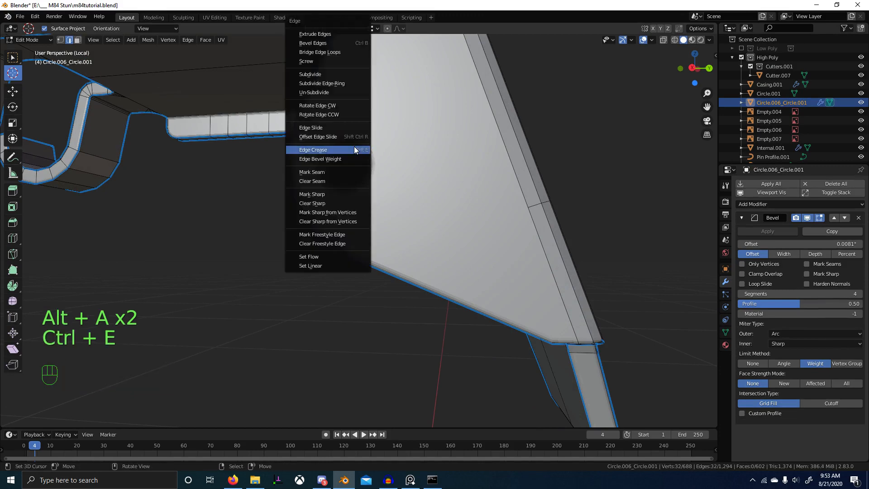
{"action": "left_click", "coordinate": [354, 147]}
{"action": "key", "text": "a"}
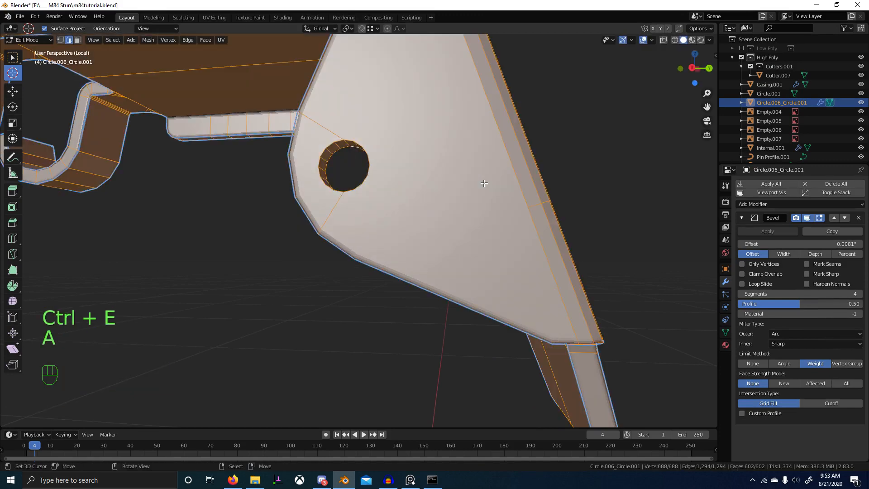
{"action": "key", "text": "q"}
{"action": "key", "text": "Tab"}
- Turn on Loop Slide for the lever's Bevel modifier and set its offset to 0.014 in
{"action": "scroll", "coordinate": [559, 253], "scroll_direction": "down", "scroll_amount": 4}
{"action": "middle_click_drag", "start_coordinate": [560, 253], "coordinate": [459, 214]}
{"action": "scroll", "coordinate": [459, 214], "scroll_direction": "up", "scroll_amount": 4}
{"action": "scroll", "coordinate": [447, 258], "scroll_direction": "down", "scroll_amount": 2}
{"action": "scroll", "coordinate": [452, 272], "scroll_direction": "down", "scroll_amount": 2}
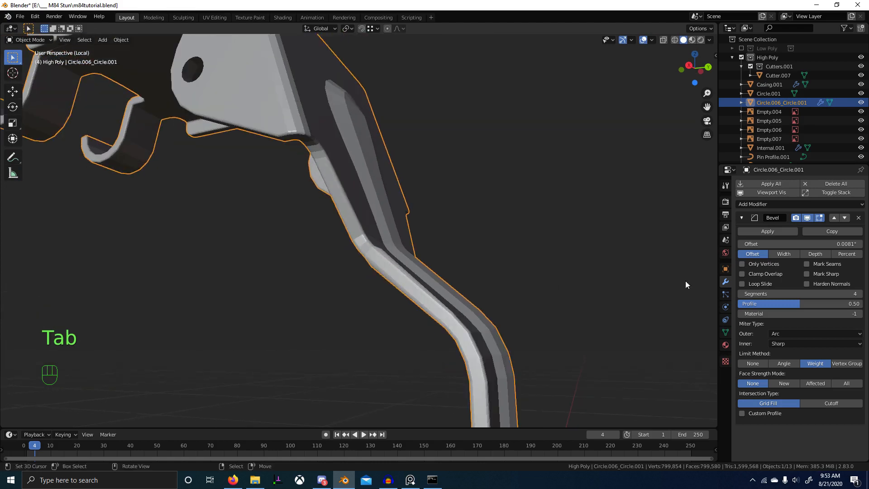
{"action": "left_click", "coordinate": [741, 283]}
{"action": "middle_click_drag", "start_coordinate": [613, 272], "coordinate": [509, 240], "text": "shift"}
{"action": "scroll", "coordinate": [506, 244], "scroll_direction": "up", "scroll_amount": 3}
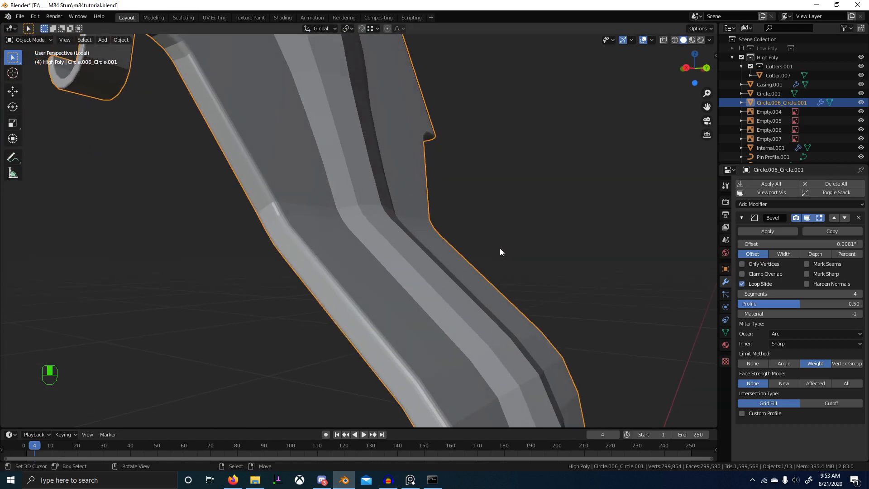
{"action": "left_click_drag", "start_coordinate": [797, 244], "coordinate": [808, 244], "text": "shift"}
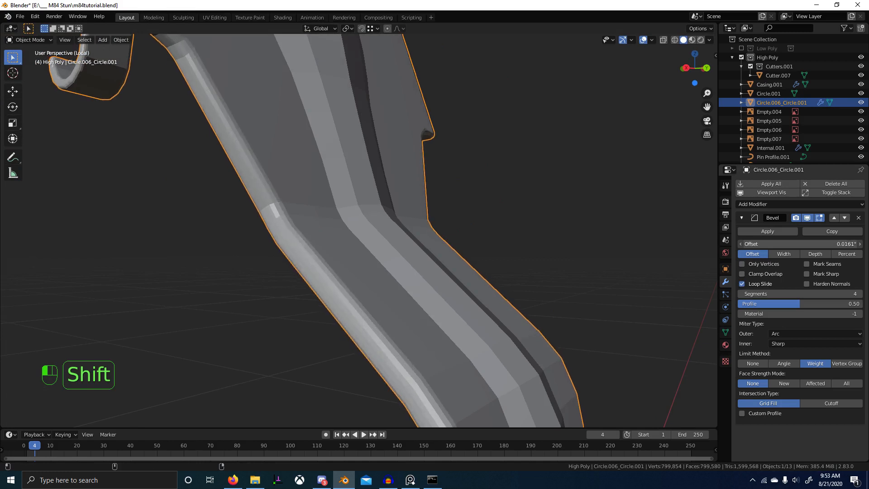
{"action": "scroll", "coordinate": [434, 229], "scroll_direction": "down", "scroll_amount": 5}
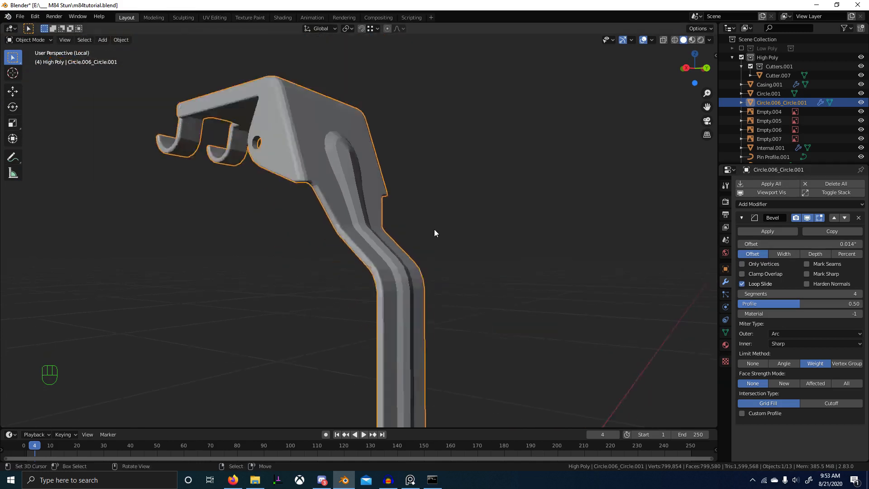
- Select both edge loops of the pin hole on one side plate and bevel them about 0.011 in with 3 segments
{"action": "middle_click_drag", "start_coordinate": [434, 229], "coordinate": [493, 249]}
{"action": "middle_click_drag", "start_coordinate": [549, 242], "coordinate": [492, 216]}
{"action": "scroll", "coordinate": [491, 216], "scroll_direction": "up", "scroll_amount": 4}
{"action": "key", "text": "Tab"}
{"action": "key", "text": "2"}
{"action": "right_click", "coordinate": [380, 162], "text": "alt"}
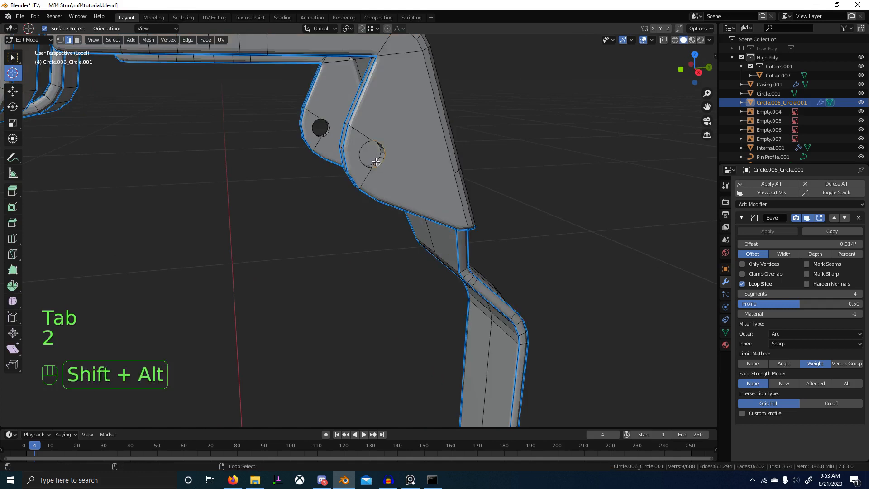
{"action": "right_click", "coordinate": [376, 161], "text": "alt+shift"}
{"action": "scroll", "coordinate": [376, 162], "scroll_direction": "up", "scroll_amount": 1}
{"action": "middle_click_drag", "start_coordinate": [333, 170], "coordinate": [308, 184]}
{"action": "scroll", "coordinate": [308, 183], "scroll_direction": "up", "scroll_amount": 2}
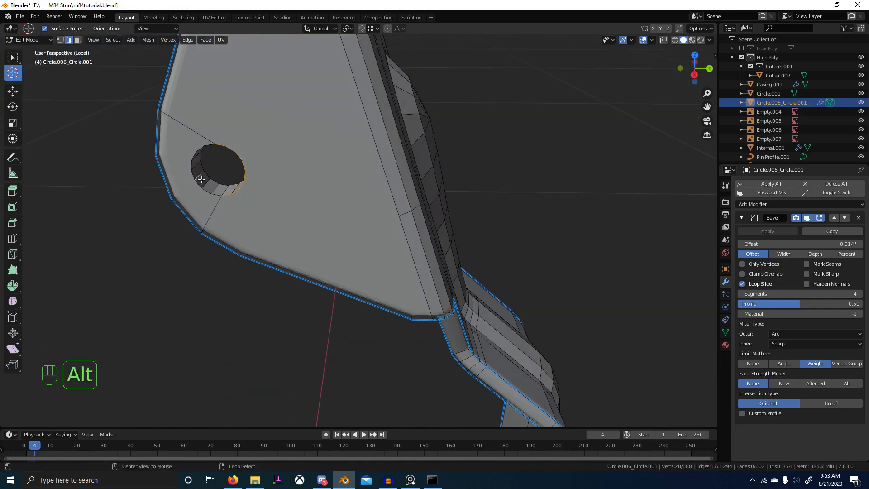
{"action": "key", "text": "ctrl+b"}
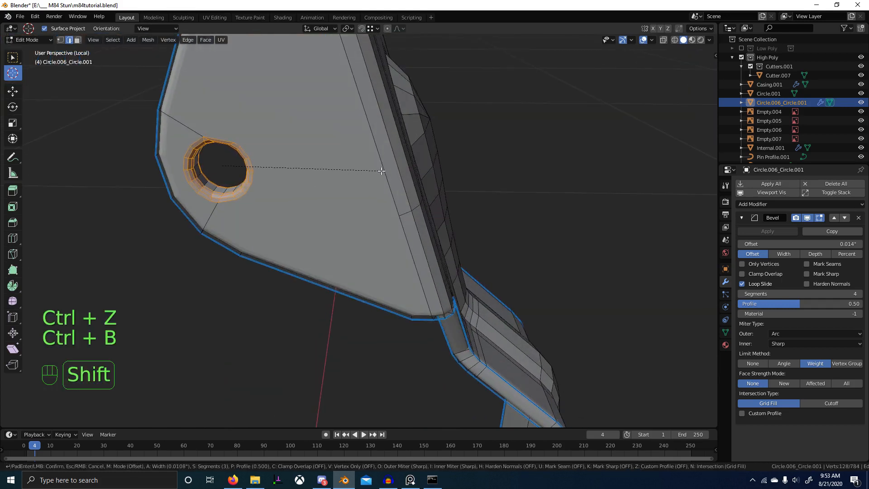
{"action": "left_click", "coordinate": [383, 171]}
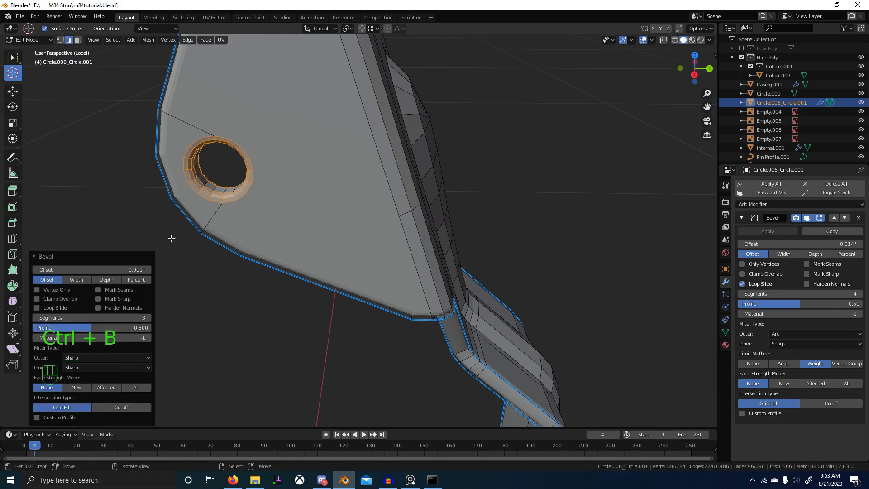
- Set the pin hole bevel's offset to about 0.0133 in and return to Object Mode
{"action": "key", "text": "KP_Decimal"}
{"action": "middle_click_drag", "start_coordinate": [234, 258], "coordinate": [393, 285]}
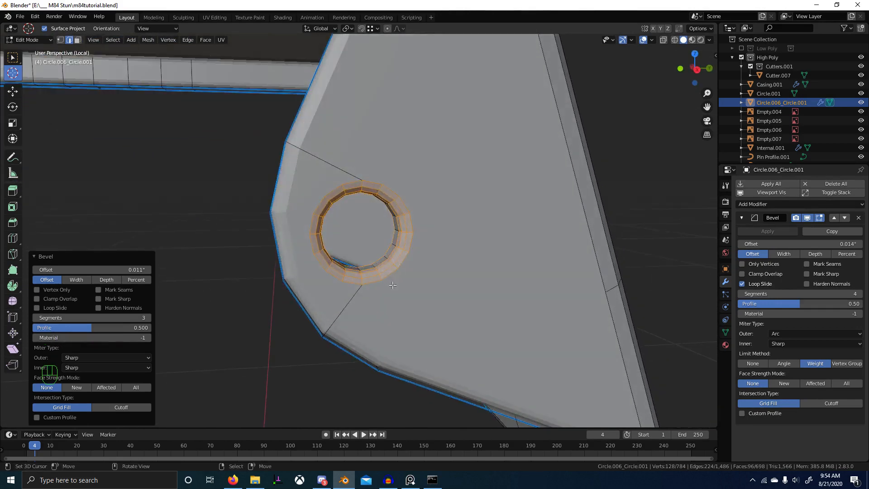
{"action": "scroll", "coordinate": [360, 308], "scroll_direction": "down", "scroll_amount": 4}
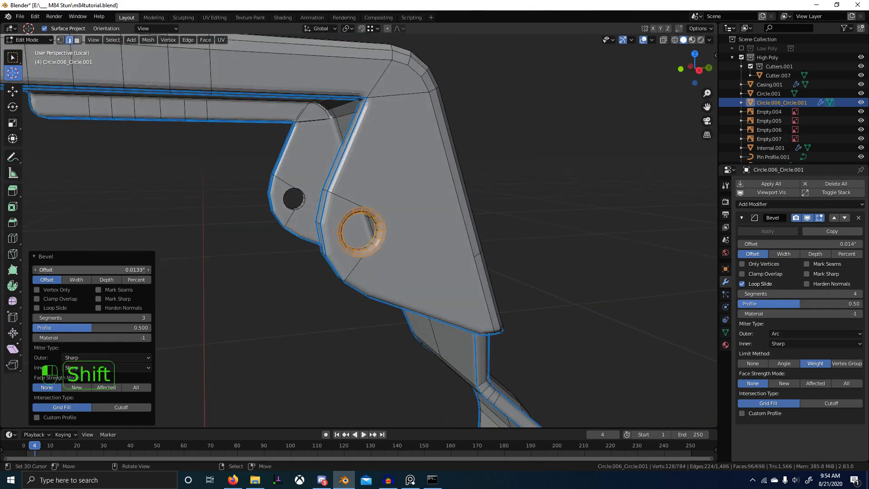
{"action": "middle_click_drag", "start_coordinate": [408, 298], "coordinate": [386, 297]}
{"action": "key", "text": "Tab"}
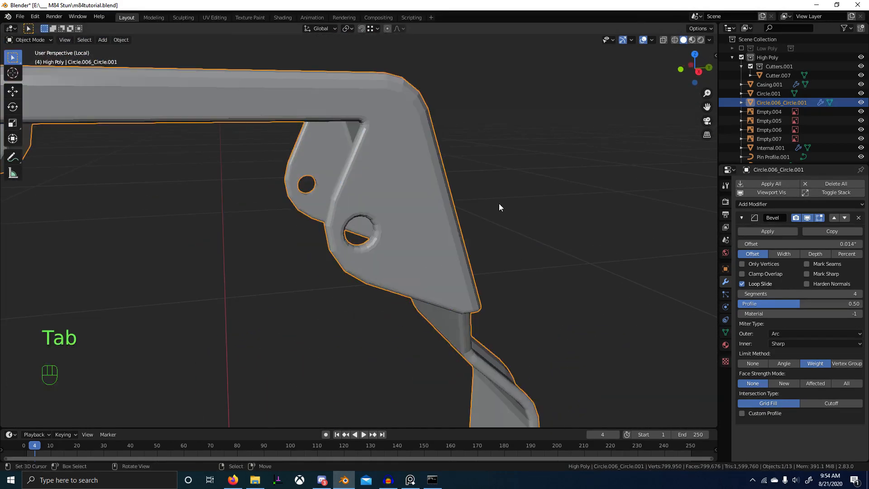
- Try a level 2 Subdivision directly after the lever's Bevel modifier and remove it
{"action": "key", "text": "ctrl+2"}
{"action": "scroll", "coordinate": [448, 240], "scroll_direction": "up", "scroll_amount": 3}
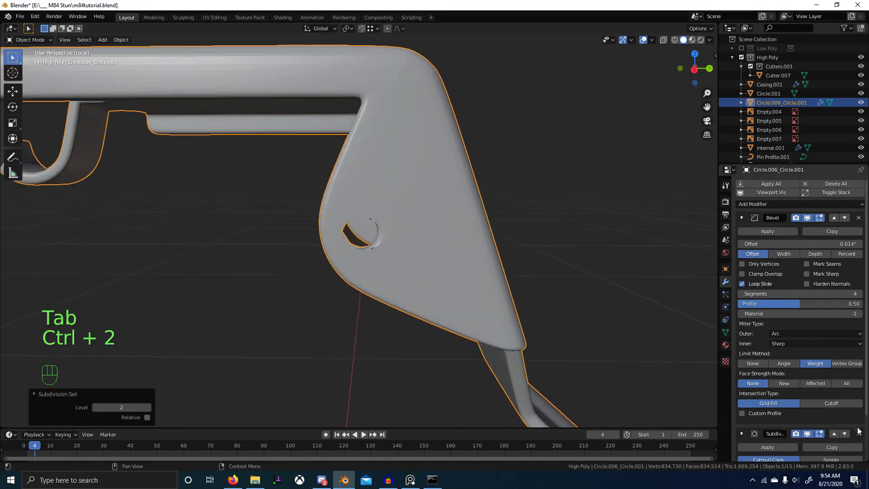
{"action": "left_click", "coordinate": [858, 434]}
- Add a Triangulate modifier with minimum vertices 5, followed by a level 2 Subdivision modifier
{"action": "left_click", "coordinate": [795, 205]}
{"action": "left_click", "coordinate": [666, 355]}
{"action": "scroll", "coordinate": [815, 408], "scroll_direction": "down", "scroll_amount": 2}
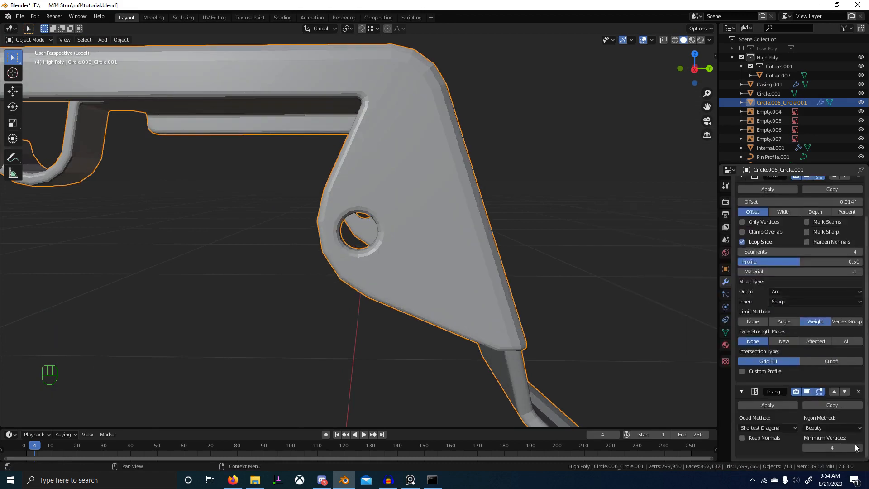
{"action": "left_click", "coordinate": [859, 448]}
{"action": "key", "text": "ctrl+2"}
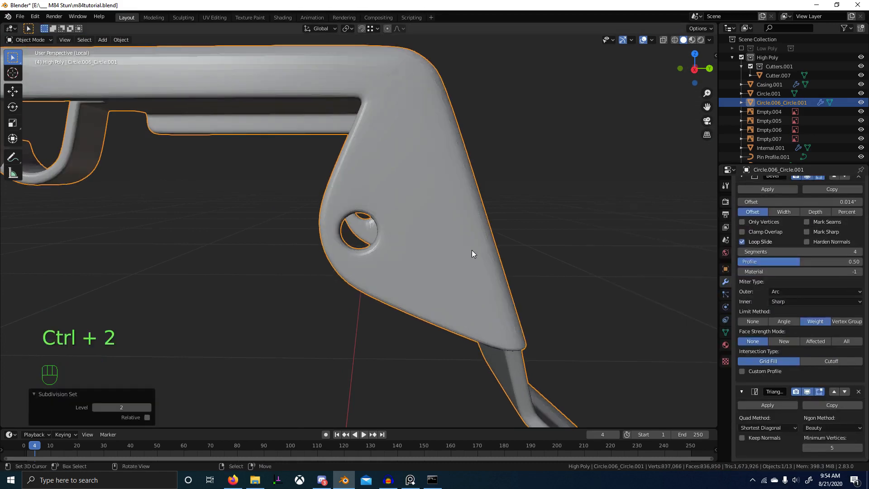
- Shade the lever smooth and collapse the settings of its Bevel and Triangulate modifiers
{"action": "scroll", "coordinate": [463, 243], "scroll_direction": "up", "scroll_amount": 2}
{"action": "middle_click_drag", "start_coordinate": [463, 242], "coordinate": [447, 212]}
{"action": "key", "text": "w"}
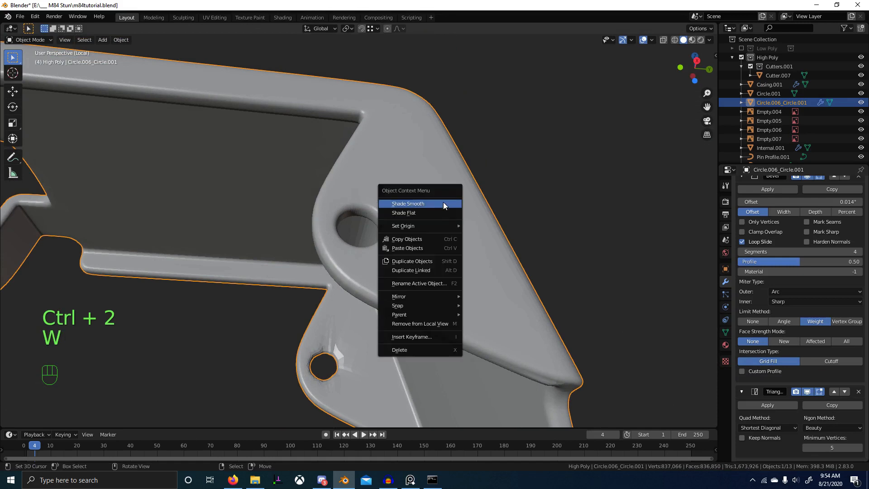
{"action": "left_click", "coordinate": [444, 202]}
{"action": "scroll", "coordinate": [784, 282], "scroll_direction": "up", "scroll_amount": 3}
{"action": "left_click", "coordinate": [740, 217]}
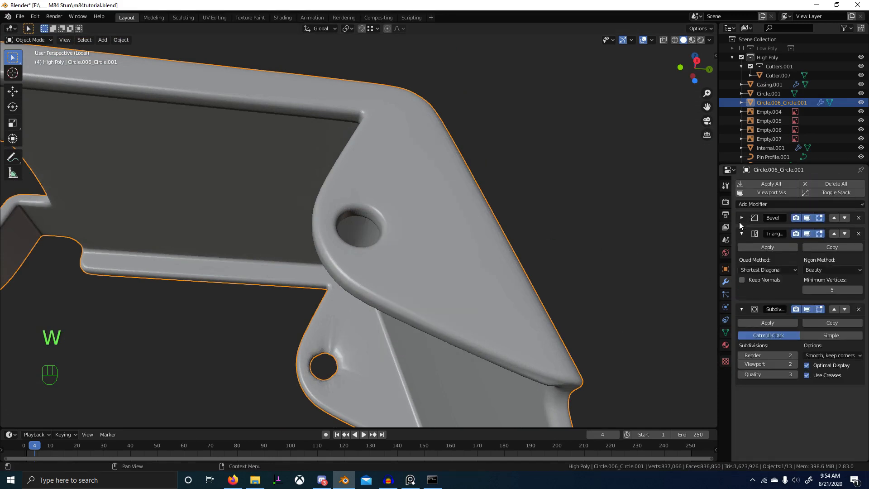
{"action": "left_click", "coordinate": [741, 233]}
{"action": "middle_click_drag", "start_coordinate": [640, 232], "coordinate": [664, 236]}
{"action": "scroll", "coordinate": [376, 199], "scroll_direction": "up", "scroll_amount": 3}
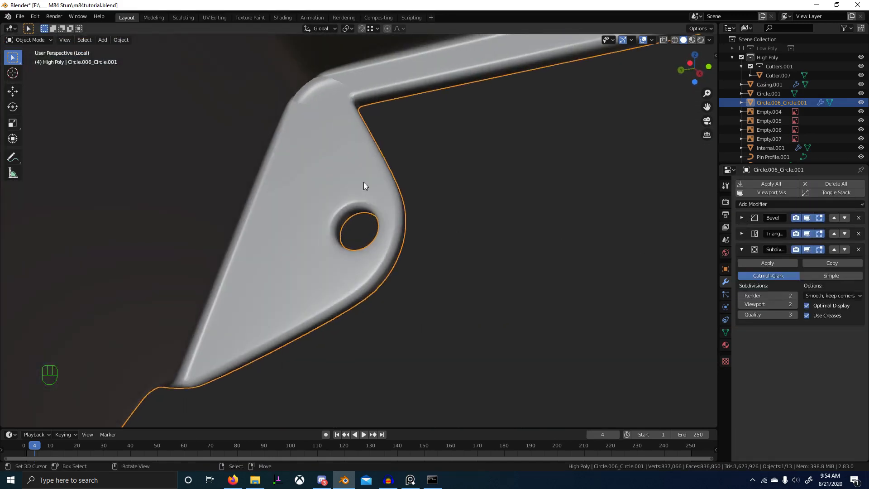
- Symmetrize the whole lever mesh so the other side plate gets the same bevelled pin hole
{"action": "key", "text": "Tab"}
{"action": "key", "text": "a"}
{"action": "scroll", "coordinate": [383, 186], "scroll_direction": "down", "scroll_amount": 2}
{"action": "middle_click_drag", "start_coordinate": [405, 202], "coordinate": [458, 290]}
{"action": "key", "text": "q"}
{"action": "left_click", "coordinate": [493, 241]}
{"action": "key", "text": "Tab"}
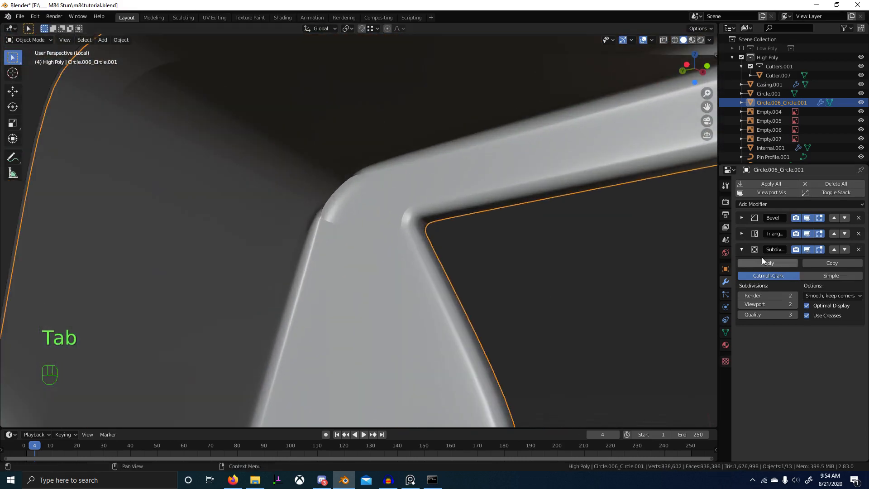
- Hide all of the lever's modifiers in the viewport and clear the mesh selection in Edit Mode
{"action": "left_click", "coordinate": [806, 249]}
{"action": "left_click", "coordinate": [806, 233]}
{"action": "key", "text": "Tab"}
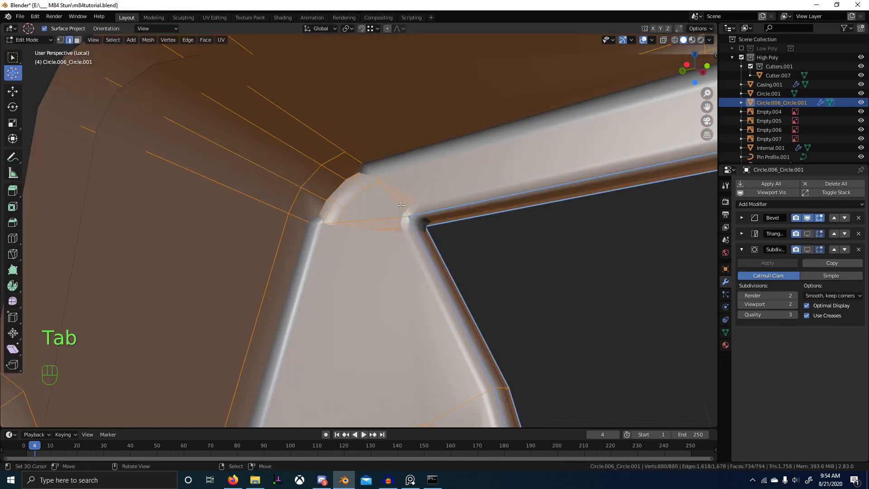
{"action": "key", "text": "alt+a"}
{"action": "left_click", "coordinate": [779, 194]}
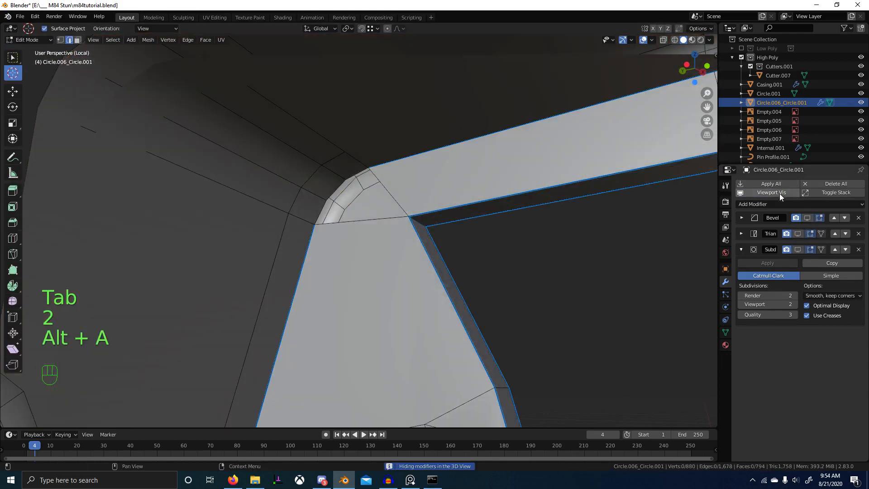
- Fill the lever's inner bend corner with a face and set the bevel weight of its curved edges to 1
{"action": "middle_click_drag", "start_coordinate": [492, 208], "coordinate": [384, 204]}
{"action": "key", "text": "2"}
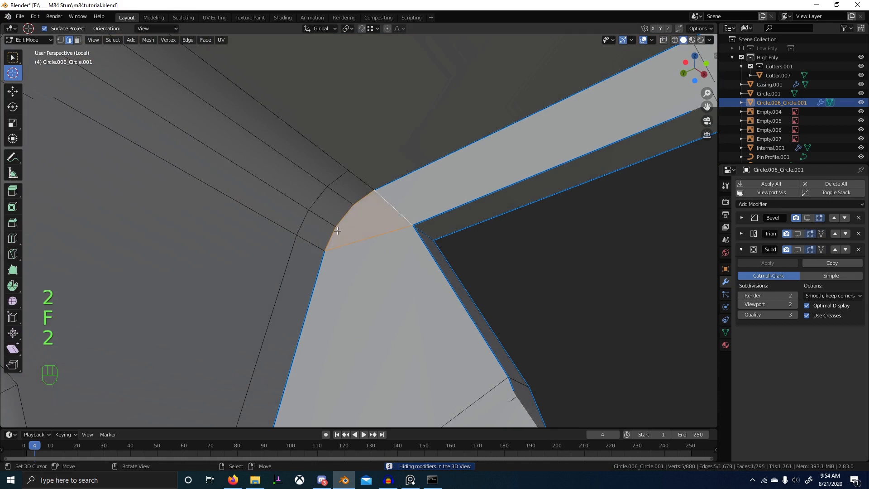
{"action": "right_click", "coordinate": [361, 203], "text": "ctrl"}
{"action": "key", "text": "ctrl+e"}
{"action": "left_click", "coordinate": [364, 201]}
{"action": "left_click", "coordinate": [464, 219]}
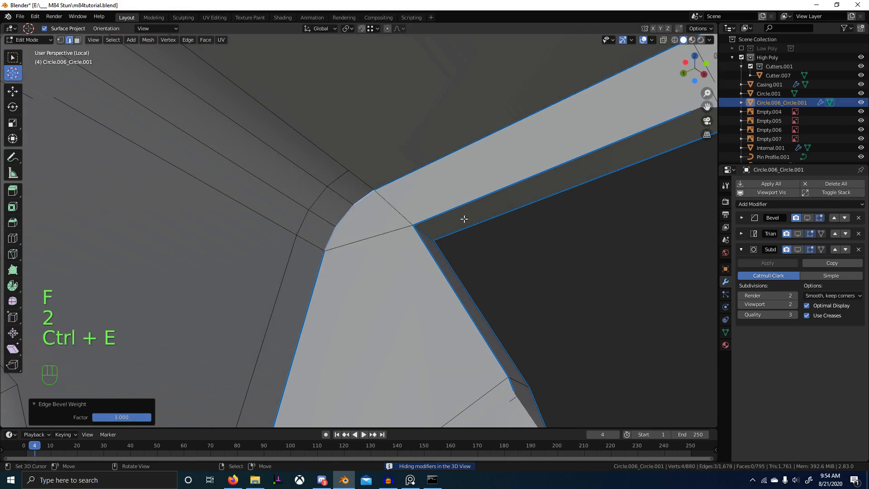
- Symmetrize the entire high-poly lever mesh and return to Object Mode
{"action": "key", "text": "a"}
{"action": "key", "text": "q"}
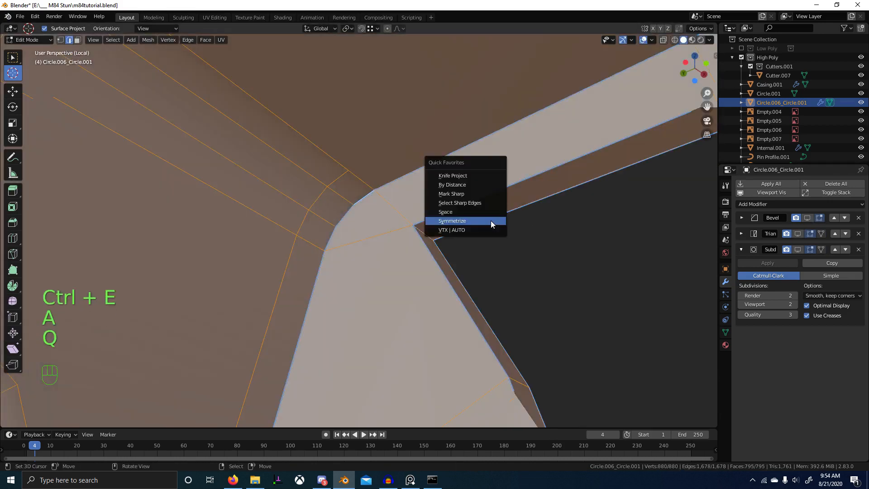
{"action": "left_click", "coordinate": [498, 221]}
{"action": "key", "text": "Tab"}
{"action": "middle_click_drag", "start_coordinate": [506, 223], "coordinate": [576, 229]}
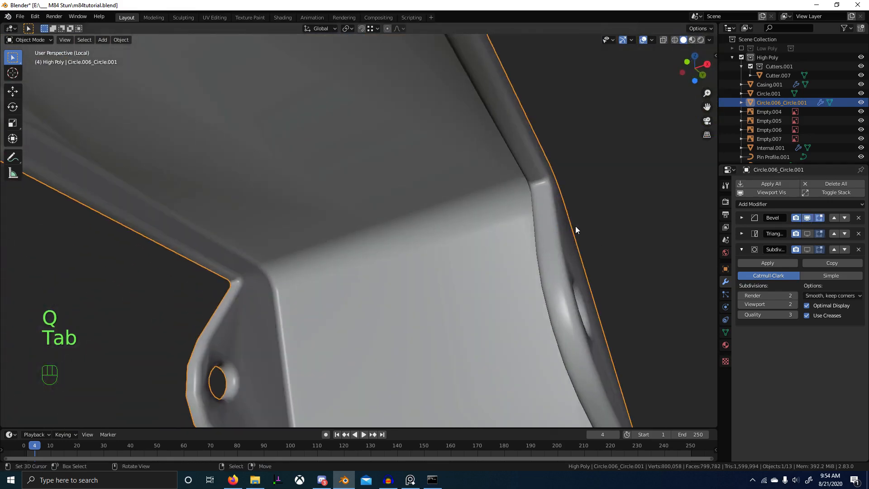
- Hide the High Poly collection, show the Low Poly collection and isolate its lever in local view
{"action": "left_click", "coordinate": [742, 57]}
{"action": "left_click", "coordinate": [741, 48]}
{"action": "middle_click_drag", "start_coordinate": [566, 136], "coordinate": [281, 171]}
{"action": "left_click", "coordinate": [248, 158]}
{"action": "key", "text": "KP_Divide"}
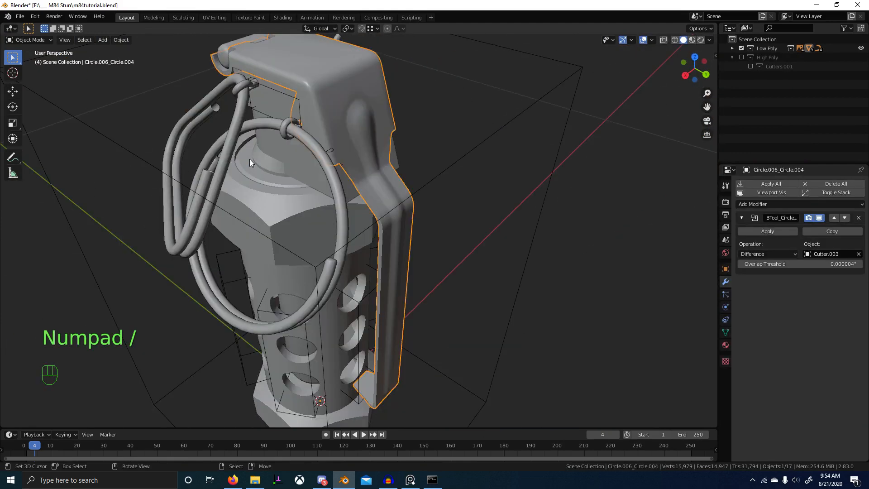
{"action": "key", "text": "KP_Divide"}
{"action": "middle_click_drag", "start_coordinate": [335, 164], "coordinate": [442, 193], "text": "shift"}
{"action": "scroll", "coordinate": [409, 256], "scroll_direction": "up", "scroll_amount": 5}
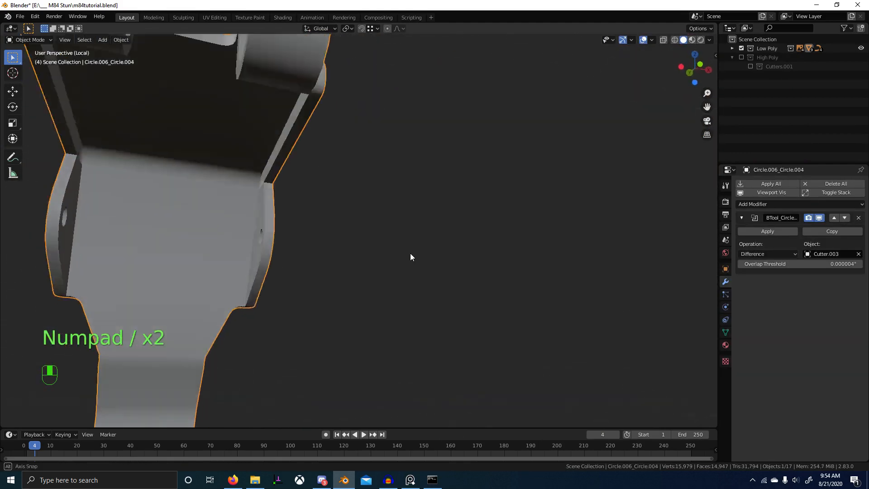
- Fill the low-poly lever's inner bend corner with a face, symmetrize the whole mesh and return to Object Mode
{"action": "key", "text": "Tab"}
{"action": "key", "text": "2"}
{"action": "scroll", "coordinate": [382, 223], "scroll_direction": "up", "scroll_amount": 3}
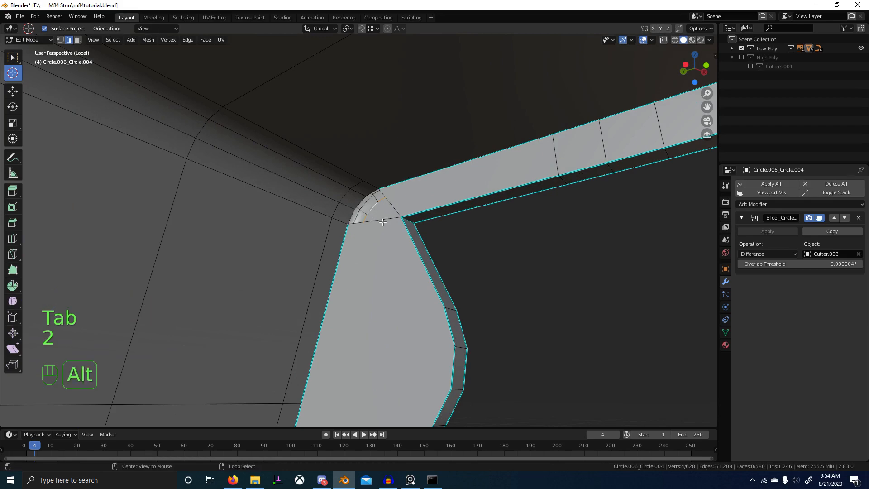
{"action": "key", "text": "a"}
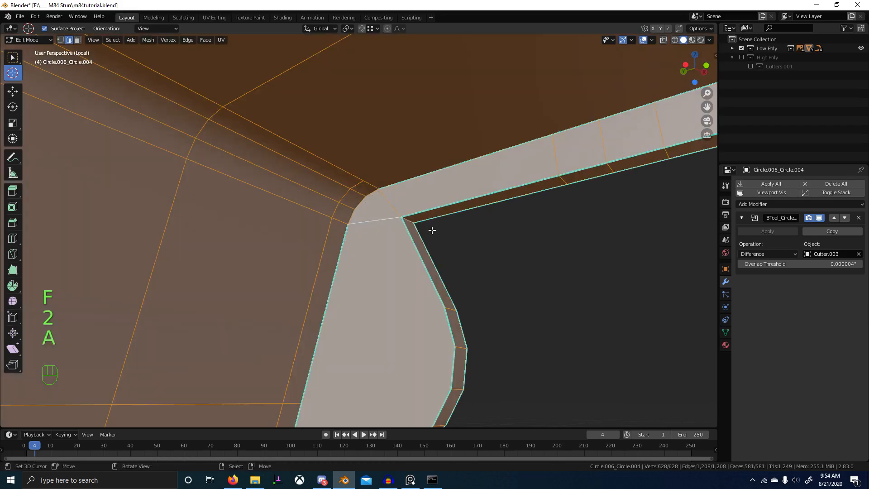
{"action": "key", "text": "q"}
{"action": "left_click", "coordinate": [432, 231]}
{"action": "middle_click_drag", "start_coordinate": [432, 231], "coordinate": [402, 251]}
{"action": "key", "text": "Tab"}
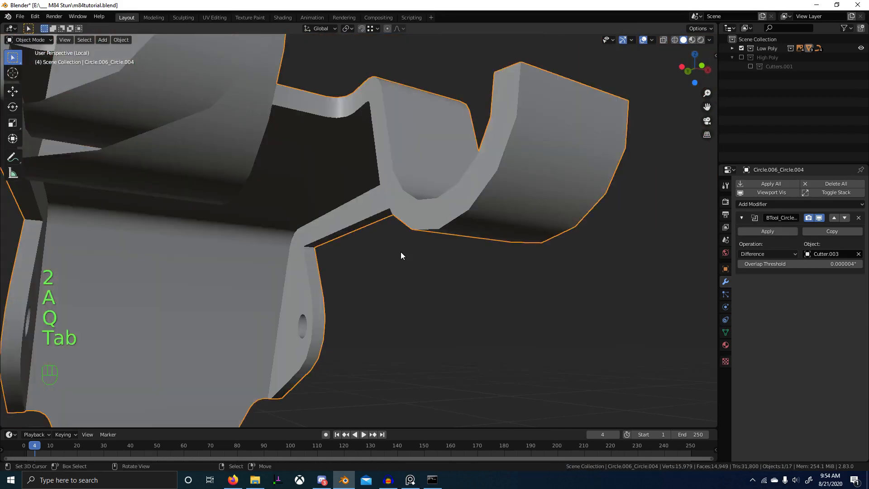
- Leave local view, switch from the Low Poly to the High Poly collection and isolate the high-poly lever
{"action": "key", "text": "KP_Divide"}
{"action": "key", "text": "2"}
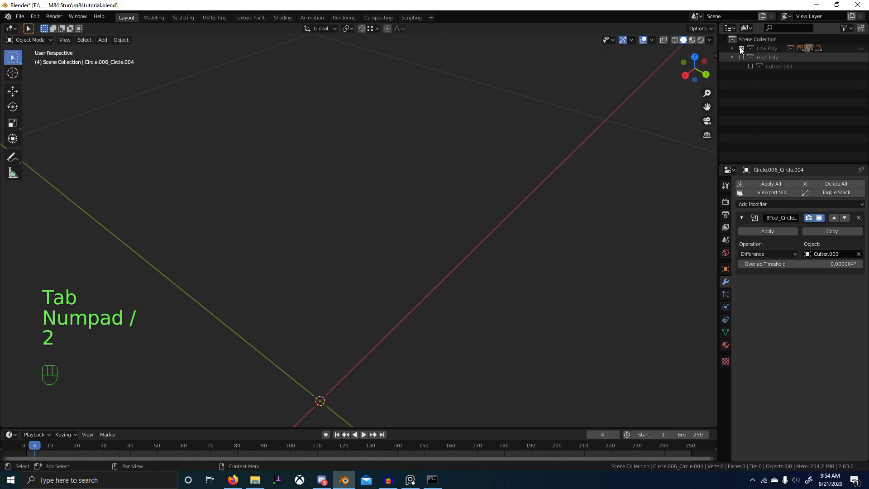
{"action": "left_click", "coordinate": [742, 57]}
{"action": "key", "text": "alt+a"}
{"action": "left_click", "coordinate": [329, 141]}
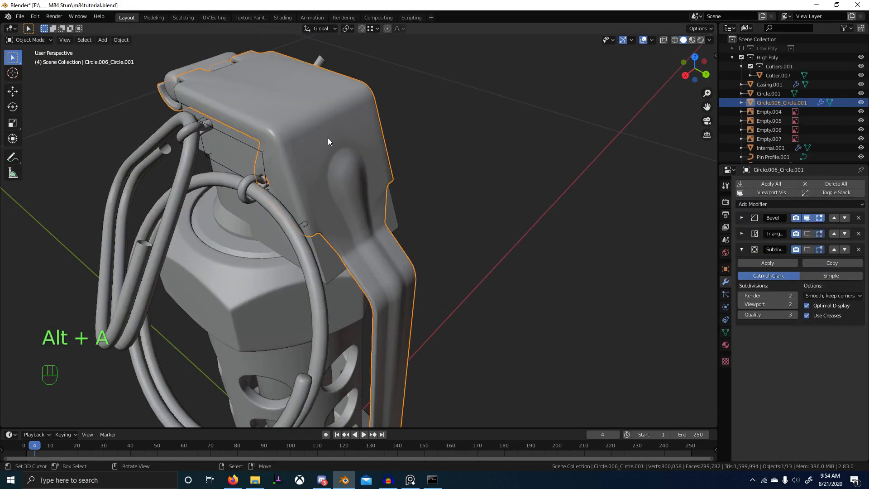
{"action": "key", "text": "KP_Divide"}
{"action": "key", "text": "alt+a"}
{"action": "middle_click_drag", "start_coordinate": [327, 138], "coordinate": [379, 129], "text": "shift"}
{"action": "scroll", "coordinate": [379, 159], "scroll_direction": "up", "scroll_amount": 5}
{"action": "middle_click_drag", "start_coordinate": [378, 189], "coordinate": [403, 209], "text": "shift"}
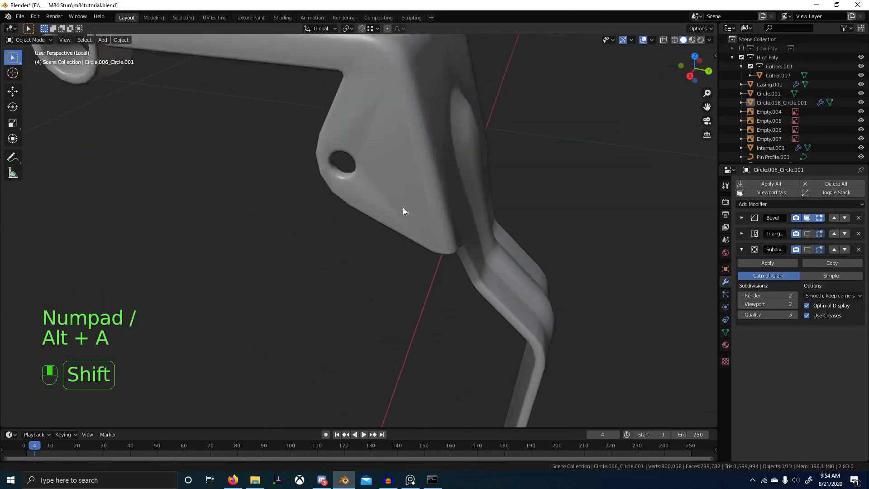
- Turn on viewport display of the lever's Triangulate and Subdivision modifiers and frame the smoothed lever
{"action": "scroll", "coordinate": [407, 188], "scroll_direction": "down", "scroll_amount": 5}
{"action": "left_click", "coordinate": [409, 186]}
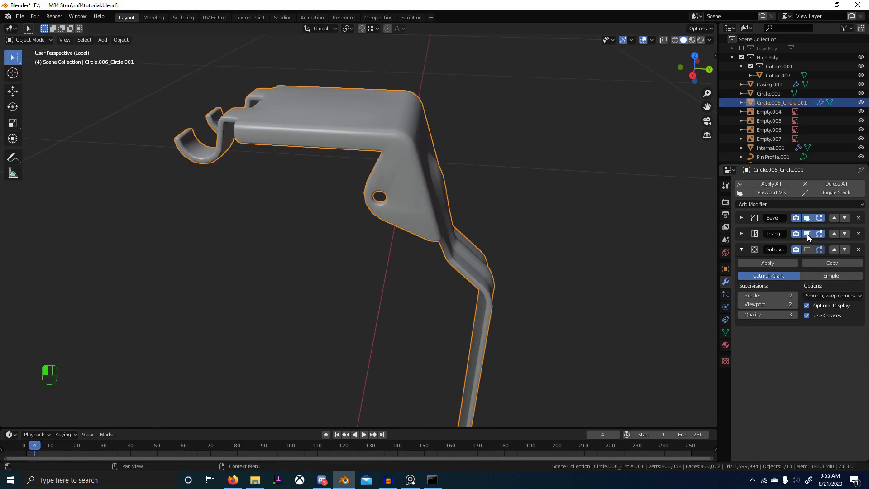
{"action": "middle_click_drag", "start_coordinate": [551, 203], "coordinate": [537, 230], "text": "shift"}
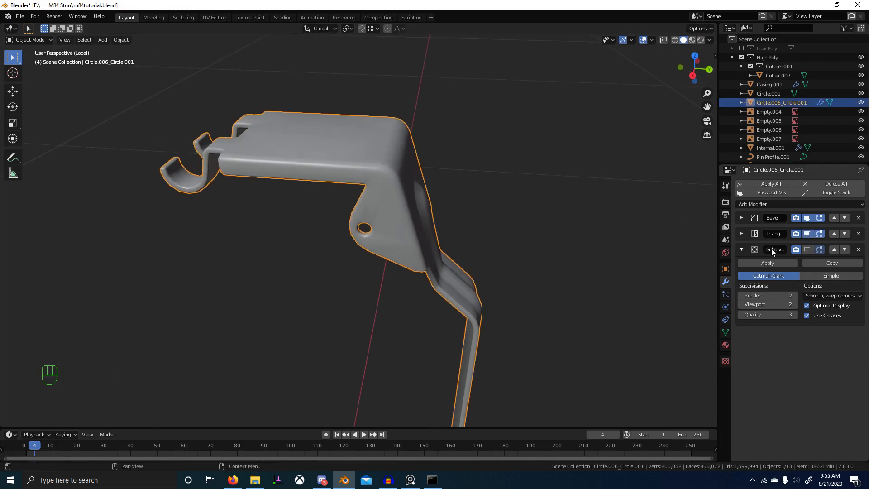
{"action": "left_click", "coordinate": [808, 249]}
{"action": "key", "text": "KP_Decimal"}
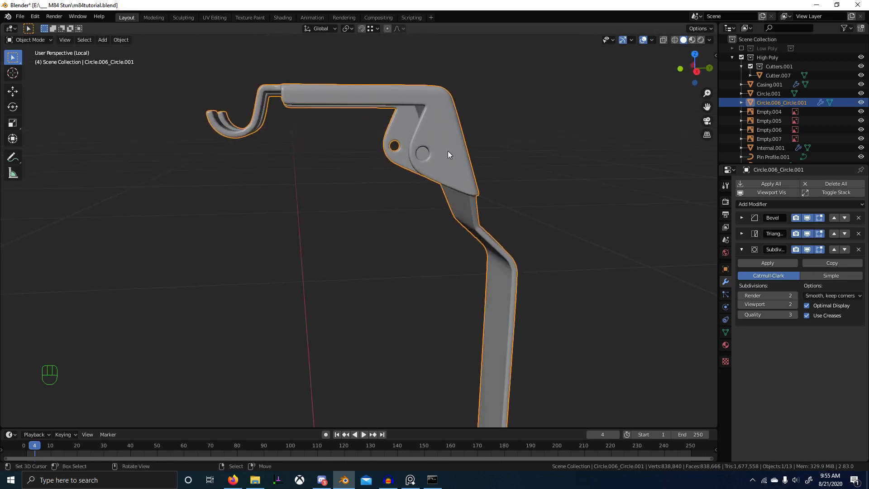
{"action": "middle_click_drag", "start_coordinate": [447, 152], "coordinate": [355, 235], "text": "shift"}
{"action": "key", "text": "alt+a"}
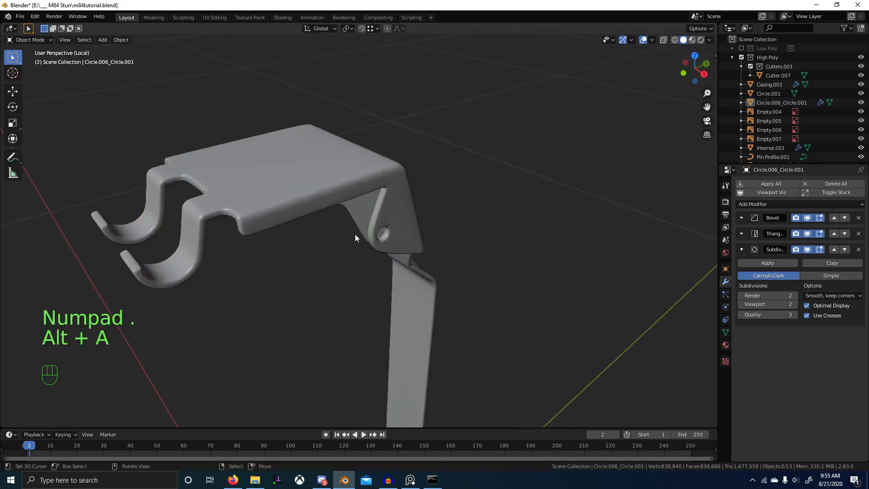
{"action": "scroll", "coordinate": [469, 224], "scroll_direction": "up", "scroll_amount": 4}
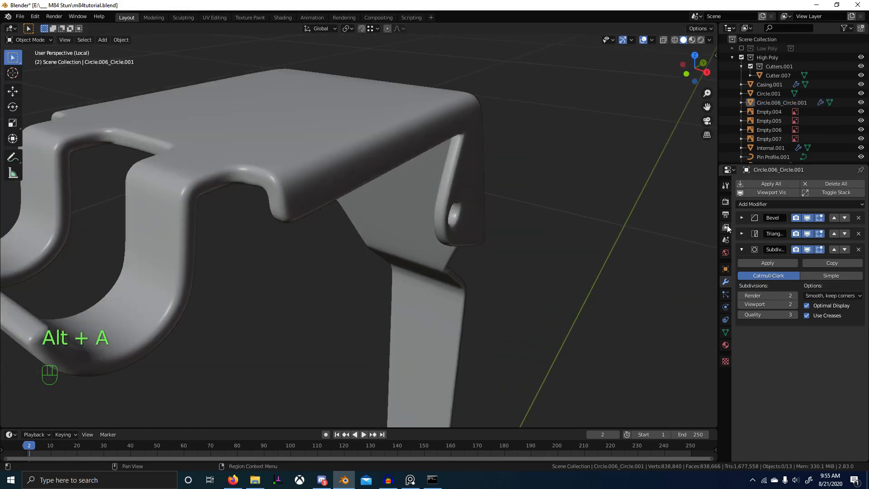
- Try Profile values of 1.00, 0.50, 0.25 and 0.333 in the lever's Bevel modifier
{"action": "left_click", "coordinate": [742, 218]}
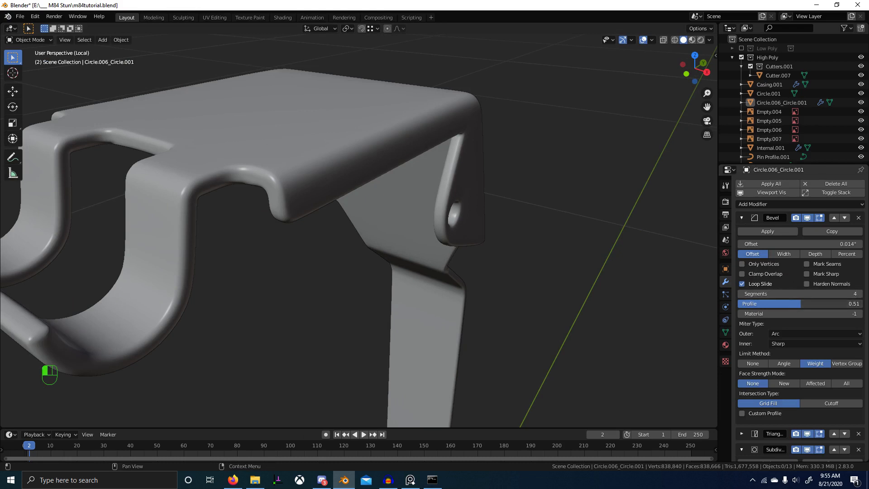
{"action": "left_click_drag", "start_coordinate": [801, 303], "coordinate": [860, 304]}
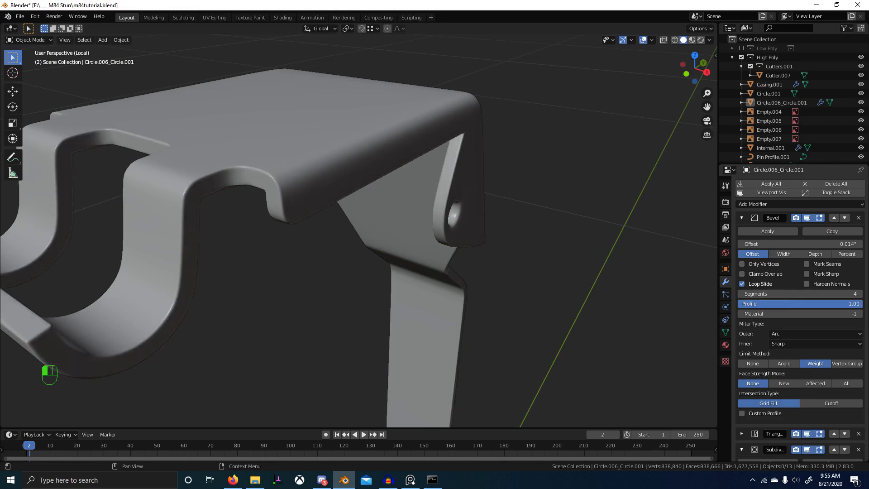
{"action": "left_click_drag", "start_coordinate": [856, 306], "coordinate": [845, 308]}
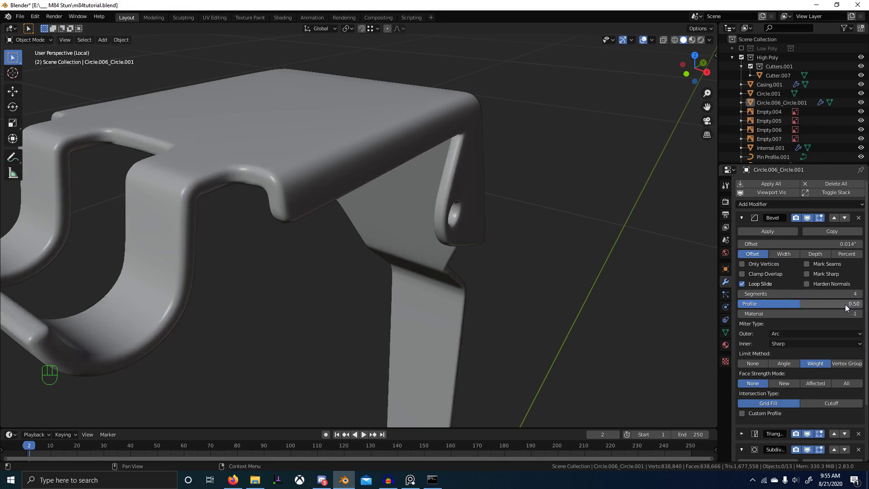
{"action": "key", "text": "Return"}
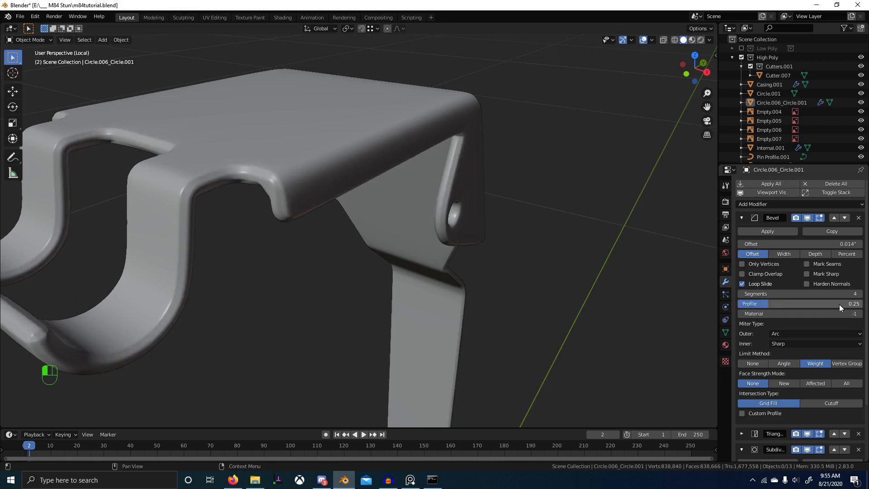
{"action": "left_click", "coordinate": [839, 304]}
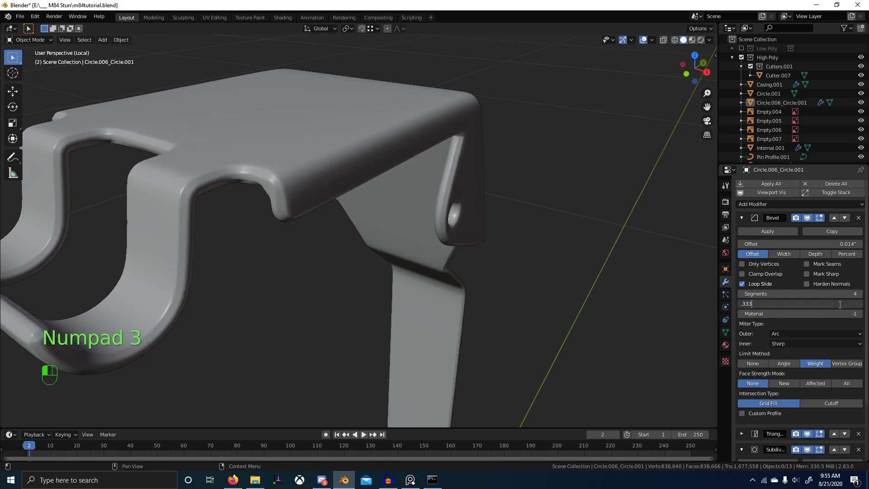
{"action": "type", "text": ".333"}
{"action": "key", "text": "Return"}
- Set the Bevel modifier's Profile to 0.5 and collapse the Bevel and Subdivision settings
{"action": "left_click", "coordinate": [839, 304]}
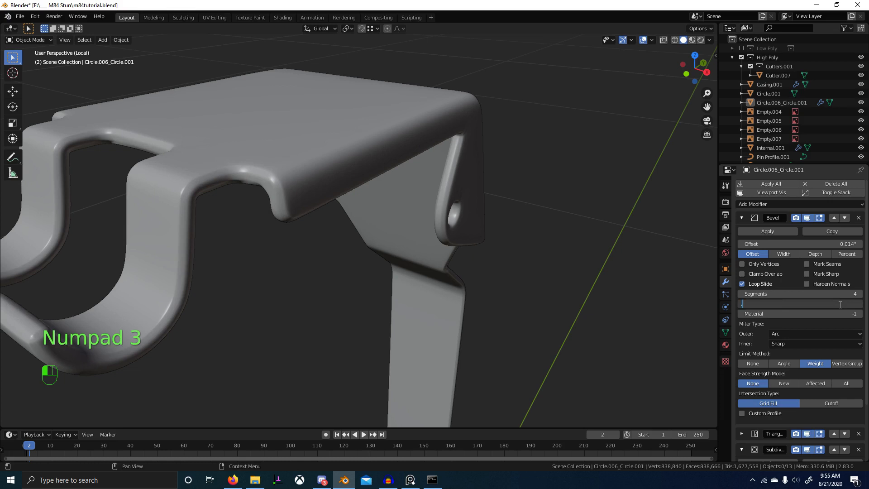
{"action": "type", "text": ".5"}
{"action": "key", "text": "Return"}
{"action": "middle_click_drag", "start_coordinate": [499, 214], "coordinate": [708, 204]}
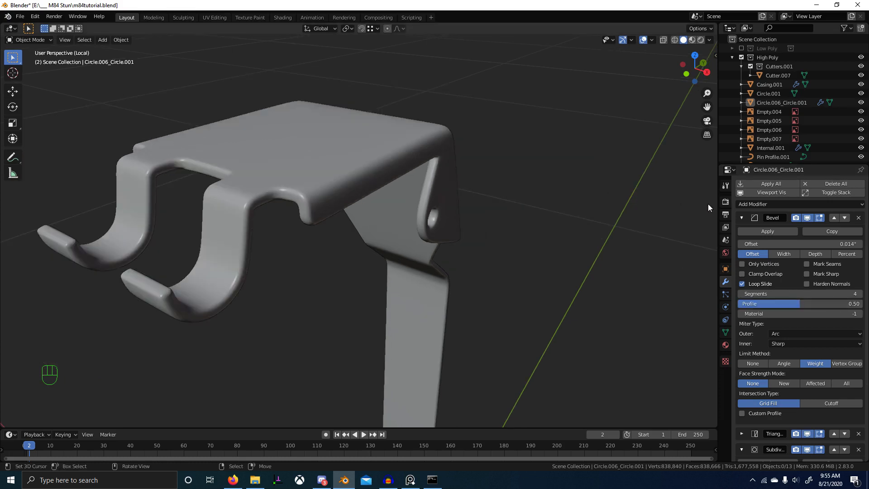
{"action": "left_click", "coordinate": [742, 217]}
{"action": "left_click", "coordinate": [741, 249]}
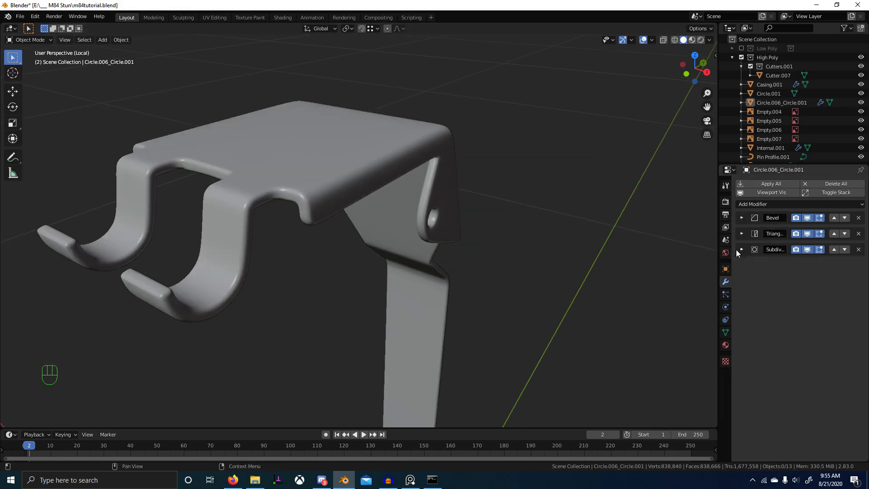
- Add a Weighted Normal modifier to the lever and bring the whole high-poly grenade back into view
{"action": "middle_click_drag", "start_coordinate": [543, 203], "coordinate": [486, 231]}
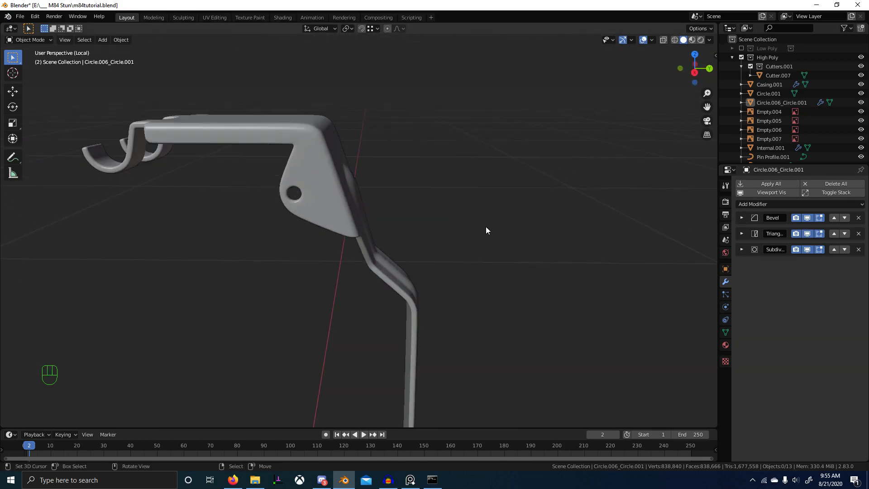
{"action": "left_click", "coordinate": [786, 204]}
{"action": "left_click", "coordinate": [606, 284]}
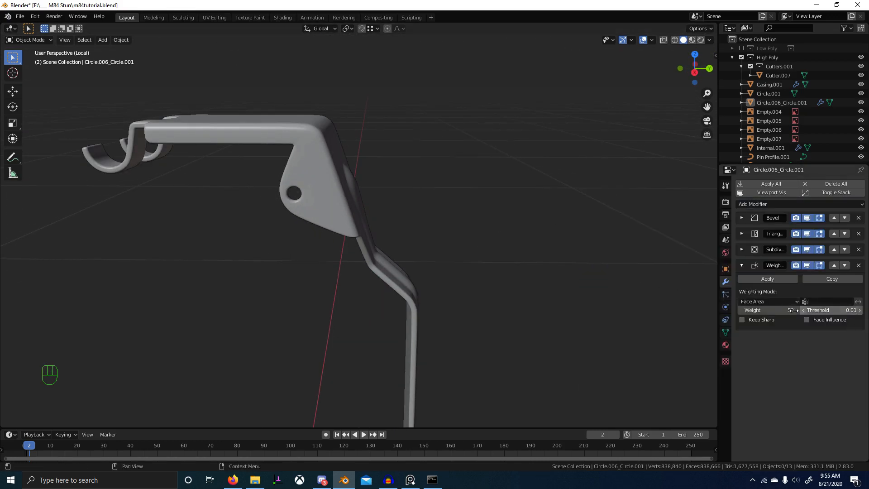
{"action": "middle_click_drag", "start_coordinate": [528, 299], "coordinate": [498, 288], "text": "shift"}
{"action": "key", "text": "KP_Divide"}
{"action": "key", "text": "alt+a"}
{"action": "scroll", "coordinate": [430, 259], "scroll_direction": "down", "scroll_amount": 4}
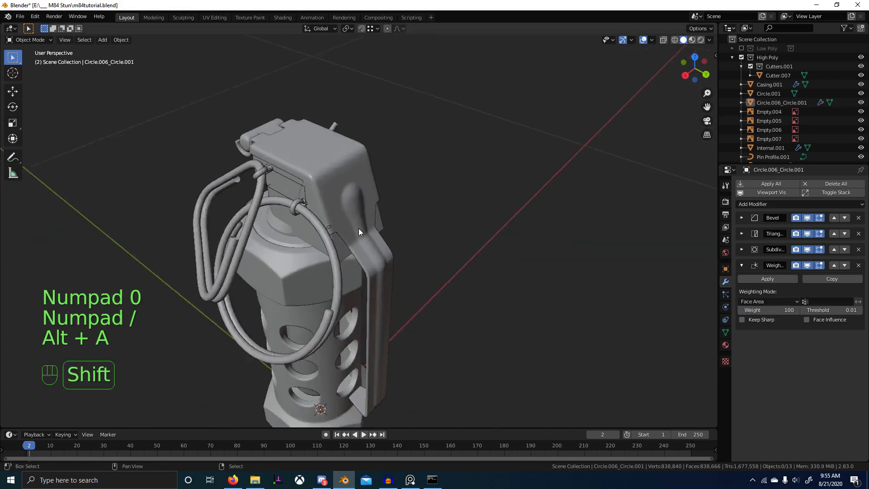
- Add a level 2 Subdivision Surface to the round pull ring and the triangular pull ring
{"action": "middle_click_drag", "start_coordinate": [358, 228], "coordinate": [398, 242], "text": "shift"}
{"action": "middle_click_drag", "start_coordinate": [399, 242], "coordinate": [416, 265]}
{"action": "scroll", "coordinate": [416, 265], "scroll_direction": "up", "scroll_amount": 5}
{"action": "left_click", "coordinate": [432, 127]}
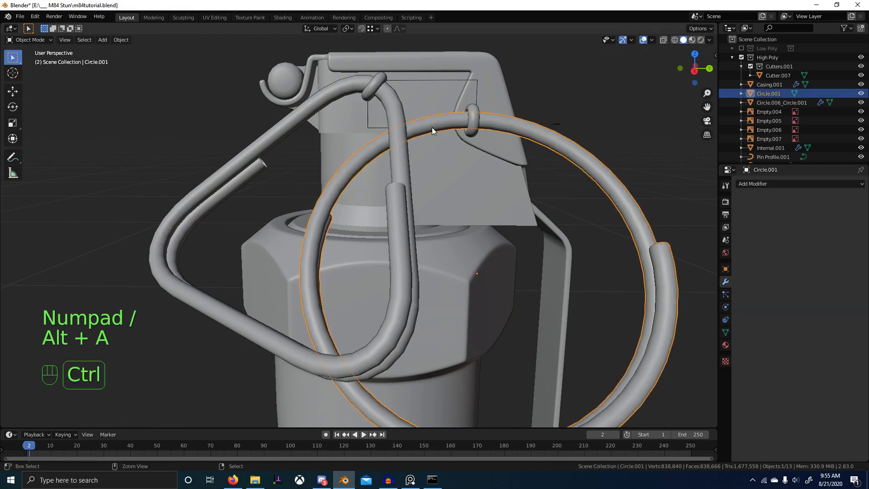
{"action": "key", "text": "ctrl+2"}
{"action": "left_click", "coordinate": [390, 105]}
{"action": "key", "text": "ctrl+2"}
{"action": "middle_click_drag", "start_coordinate": [485, 207], "coordinate": [439, 207]}
{"action": "key", "text": "alt+a"}
- Select both safety pins whose loops hold the pull rings and save the file
{"action": "scroll", "coordinate": [439, 206], "scroll_direction": "up", "scroll_amount": 3}
{"action": "left_click", "coordinate": [408, 117]}
{"action": "left_click", "coordinate": [551, 156]}
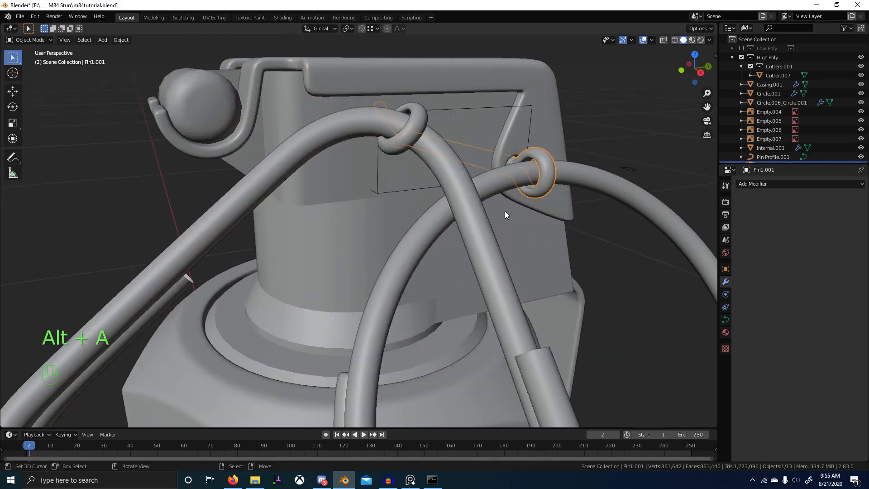
{"action": "scroll", "coordinate": [504, 211], "scroll_direction": "up", "scroll_amount": 4}
{"action": "right_click", "coordinate": [260, 106], "text": "shift"}
{"action": "scroll", "coordinate": [398, 172], "scroll_direction": "down", "scroll_amount": 5}
{"action": "middle_click_drag", "start_coordinate": [434, 185], "coordinate": [461, 190]}
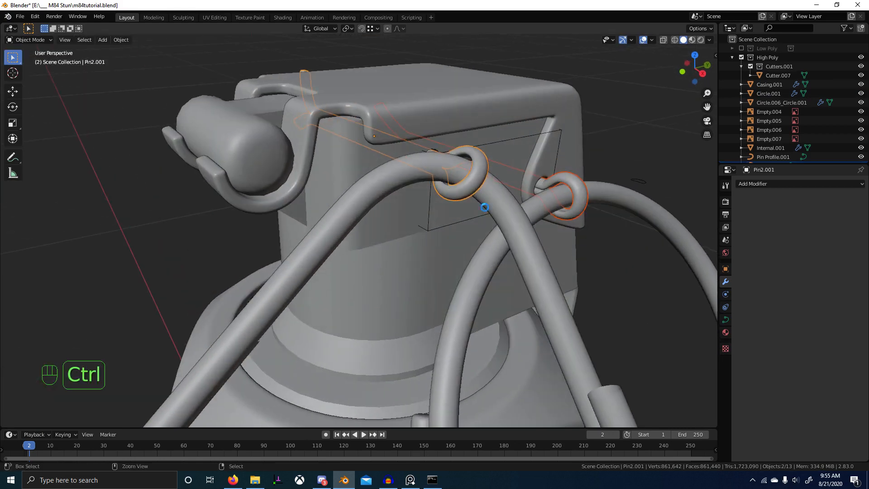
{"action": "key", "text": "ctrl+s"}
- Isolate the grenade's internal body to examine its head and pin holes, and return to the full model
{"action": "left_click", "coordinate": [395, 343]}
{"action": "key", "text": "KP_Divide"}
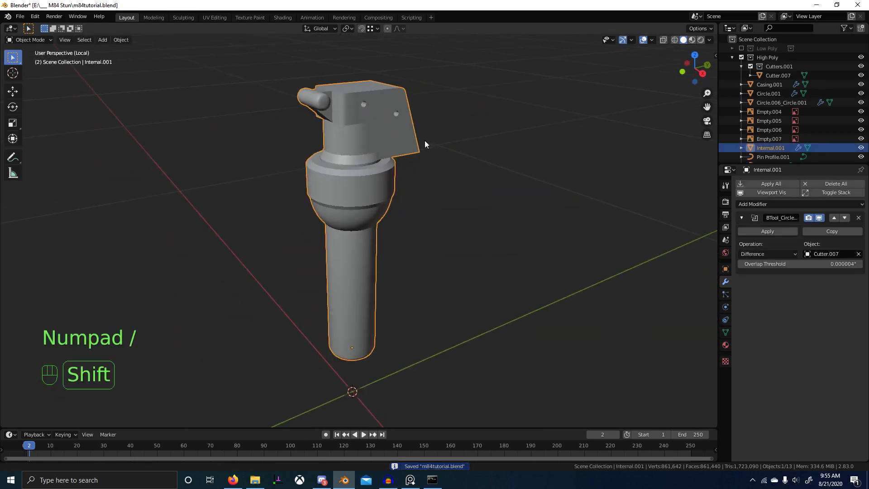
{"action": "scroll", "coordinate": [460, 202], "scroll_direction": "up", "scroll_amount": 5}
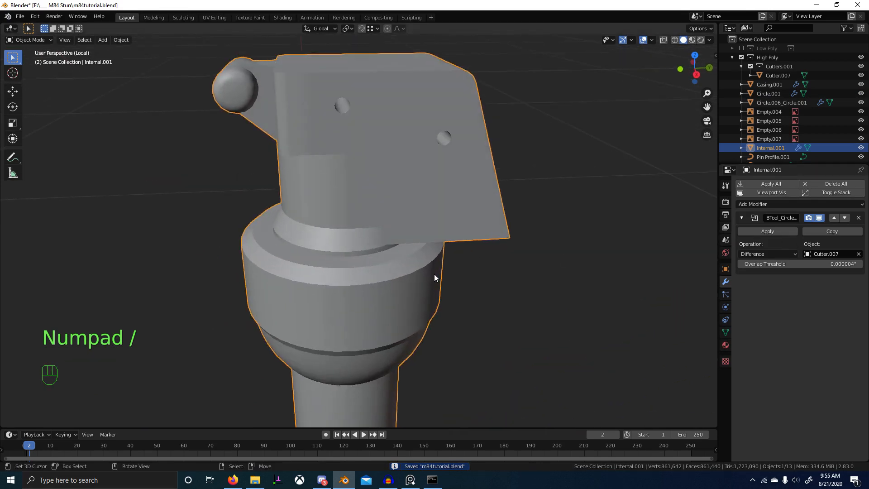
{"action": "key", "text": "KP_Divide"}
- Crease the sharp edges of the pin-hole cutter and add a level 2 Subdivision Surface to it
{"action": "middle_click_drag", "start_coordinate": [585, 210], "coordinate": [460, 160]}
{"action": "left_click", "coordinate": [458, 168]}
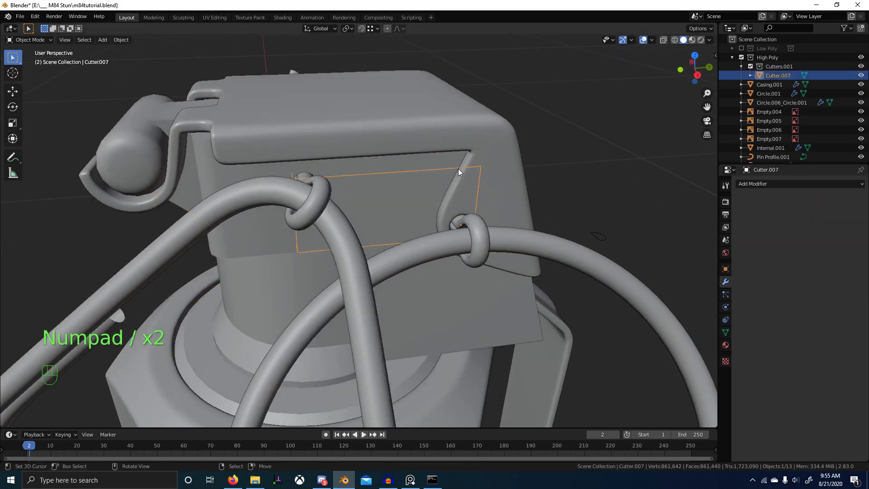
{"action": "key", "text": "Tab"}
{"action": "key", "text": "2"}
{"action": "key", "text": "alt+a"}
{"action": "key", "text": "q"}
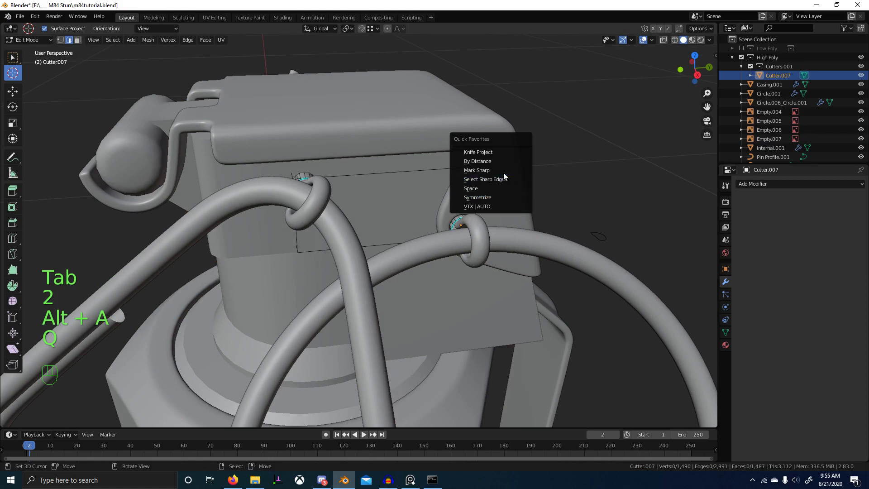
{"action": "key", "text": "shift+e"}
{"action": "key", "text": "Tab"}
{"action": "key", "text": "ctrl+2"}
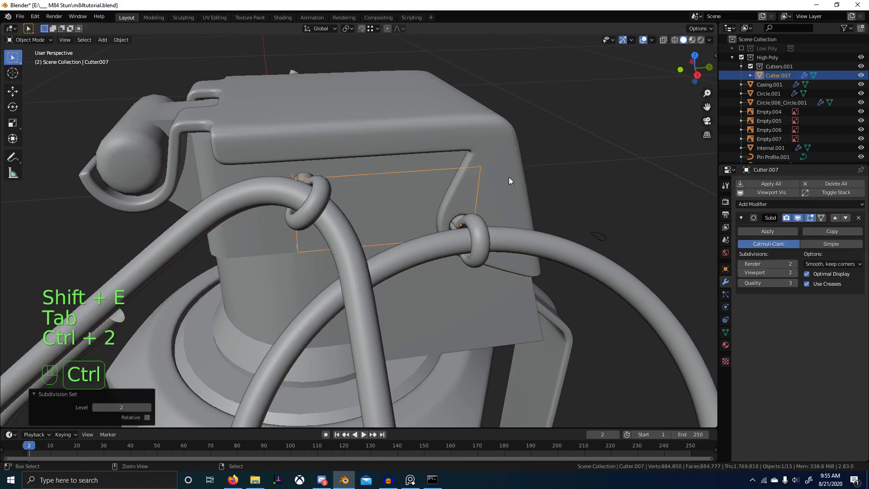
{"action": "scroll", "coordinate": [441, 204], "scroll_direction": "up", "scroll_amount": 5}
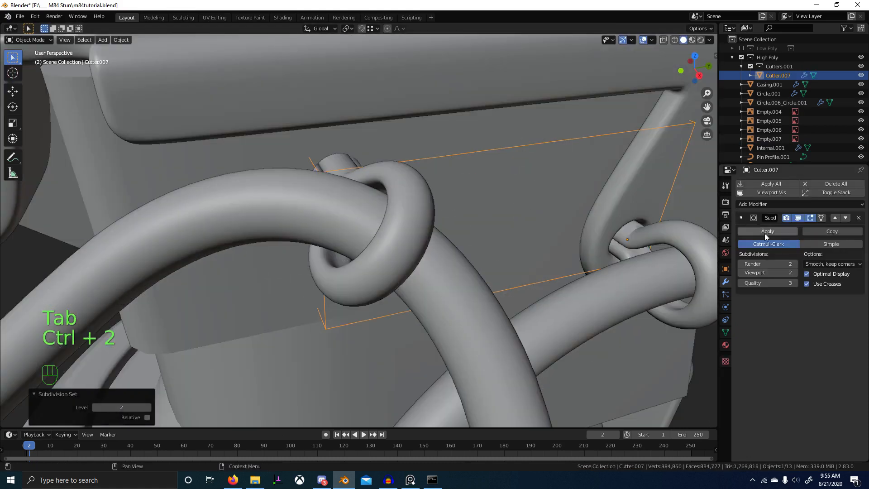
- Apply the pin-hole Boolean on the grenade's internal body and isolate the body
{"action": "left_click", "coordinate": [453, 116]}
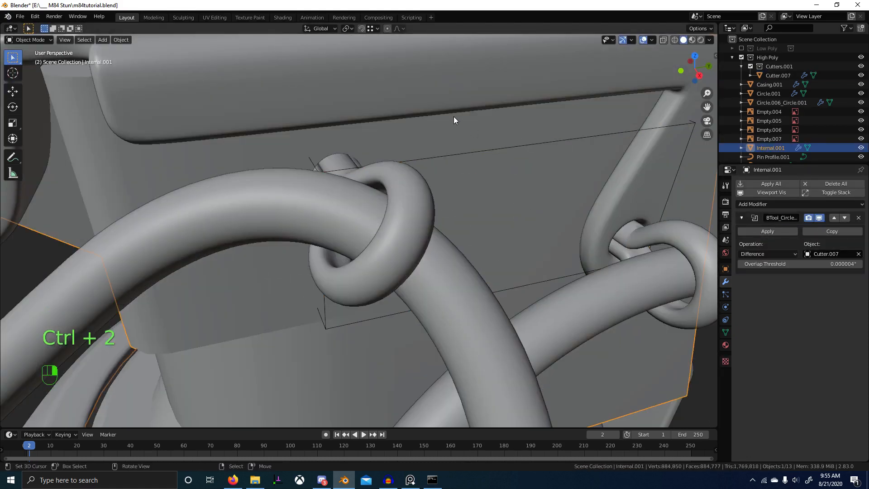
{"action": "left_click", "coordinate": [768, 232]}
{"action": "scroll", "coordinate": [526, 197], "scroll_direction": "down", "scroll_amount": 8}
{"action": "key", "text": "KP_Divide"}
- Apply the internal body's scale, try a voxel remesh with a 0.0075" voxel size, and undo the remesh
{"action": "middle_click_drag", "start_coordinate": [495, 200], "coordinate": [530, 297]}
{"action": "left_click", "coordinate": [725, 332]}
{"action": "key", "text": "ctrl+a"}
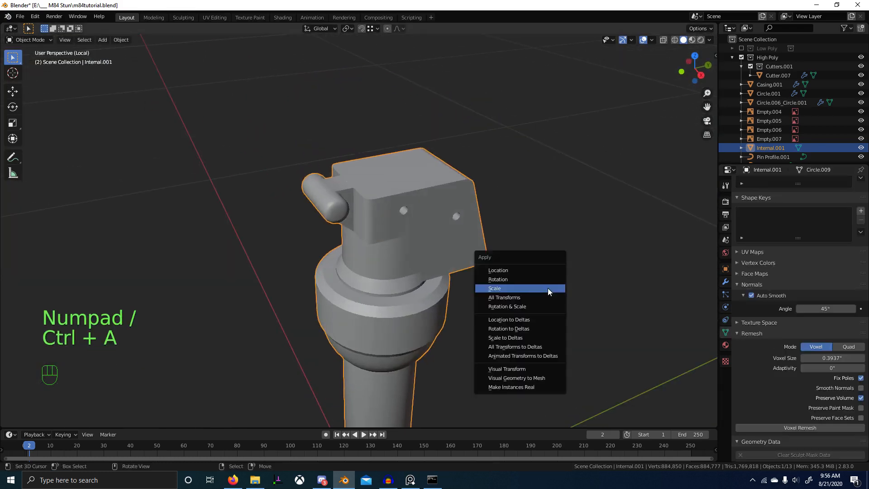
{"action": "left_click", "coordinate": [548, 288]}
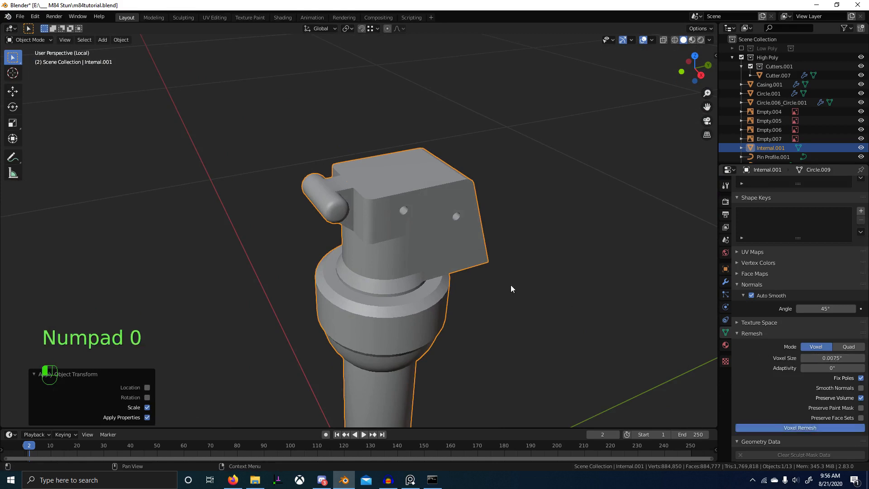
{"action": "scroll", "coordinate": [501, 331], "scroll_direction": "up", "scroll_amount": 10}
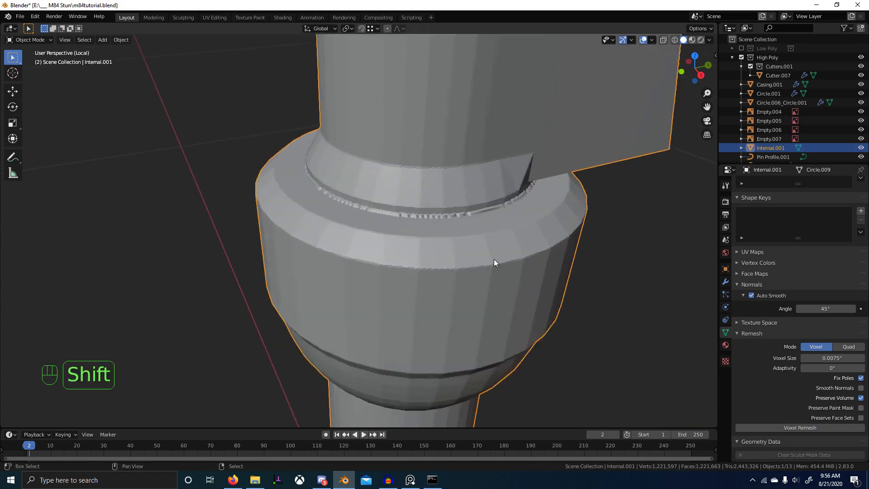
{"action": "scroll", "coordinate": [474, 255], "scroll_direction": "down", "scroll_amount": 8}
{"action": "middle_click_drag", "start_coordinate": [465, 252], "coordinate": [427, 243]}
{"action": "scroll", "coordinate": [427, 239], "scroll_direction": "down", "scroll_amount": 3}
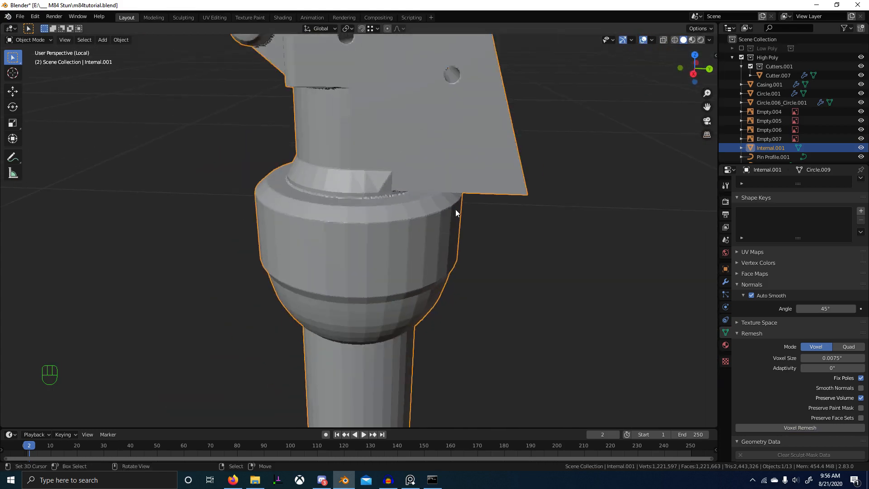
{"action": "key", "text": "ctrl+z"}
- Clear the selection on the internal body's mesh and try selecting its sharp edges
{"action": "left_click", "coordinate": [725, 282]}
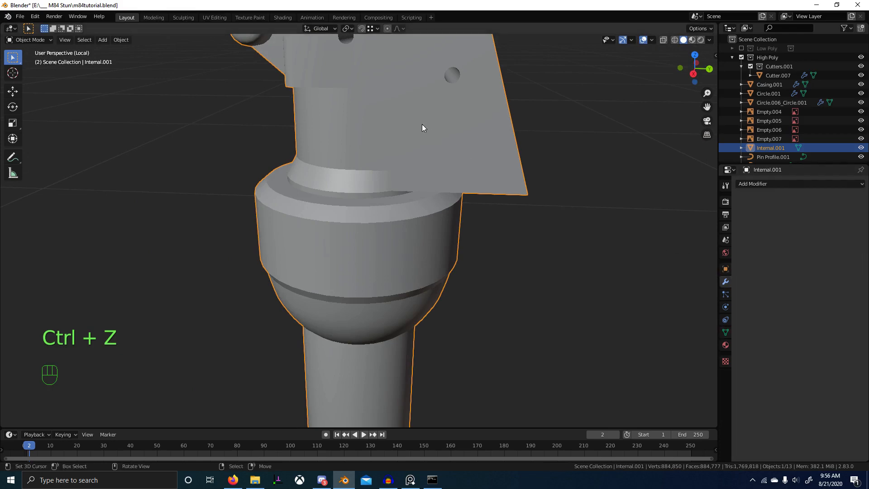
{"action": "key", "text": "Tab"}
{"action": "middle_click_drag", "start_coordinate": [422, 124], "coordinate": [415, 188], "text": "shift"}
{"action": "key", "text": "2"}
{"action": "key", "text": "alt+a"}
{"action": "key", "text": "q"}
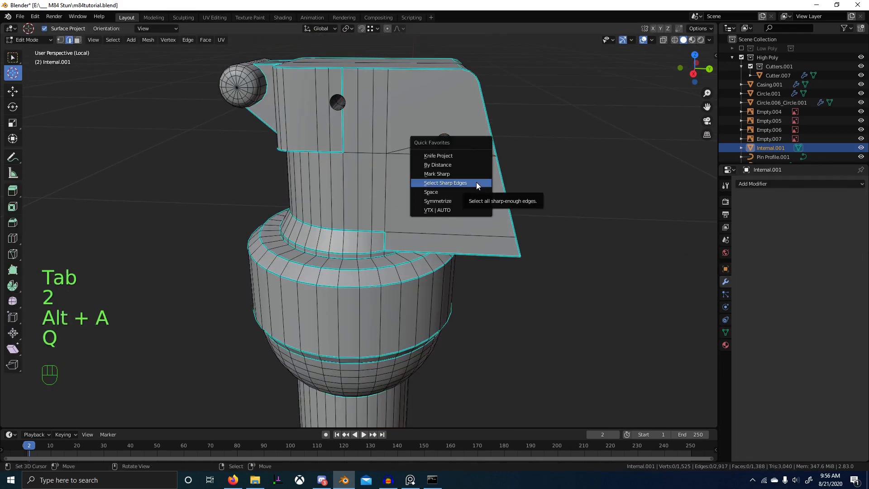
{"action": "left_click", "coordinate": [476, 182]}
- Return to the full model and undo back to the unapplied pin-hole Boolean on the internal body
{"action": "key", "text": "KP_Divide"}
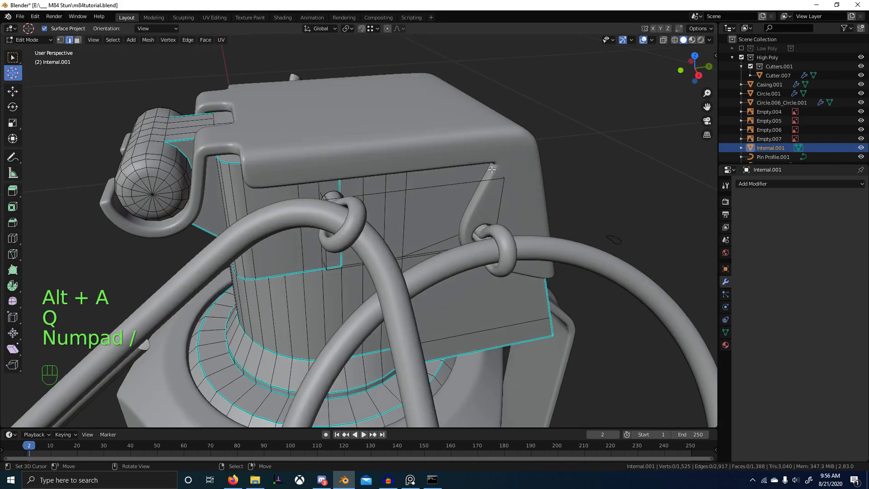
{"action": "middle_click_drag", "start_coordinate": [492, 197], "coordinate": [472, 183]}
{"action": "key", "text": "ctrl+z"}
{"action": "scroll", "coordinate": [495, 199], "scroll_direction": "down", "scroll_amount": 4}
{"action": "key", "text": "ctrl+z"}
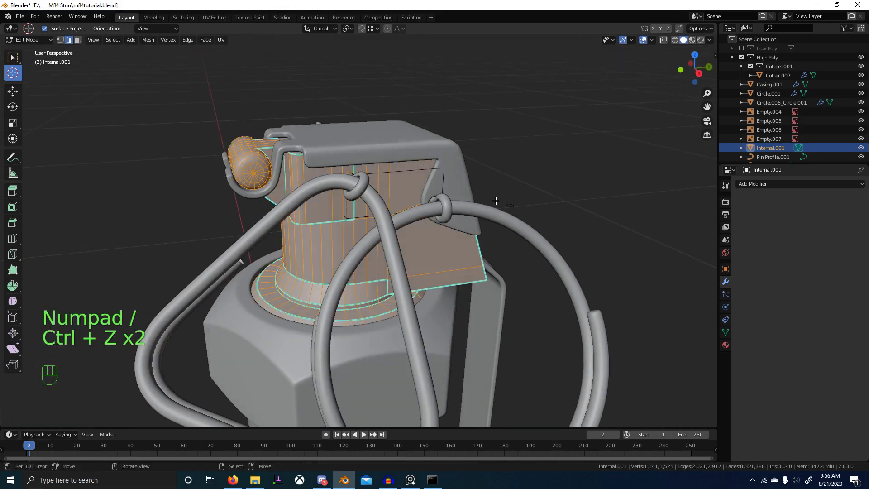
{"action": "key", "text": "ctrl+z"}
{"action": "key", "text": "ctrl+z"}
{"action": "key", "text": "ctrl+z"}
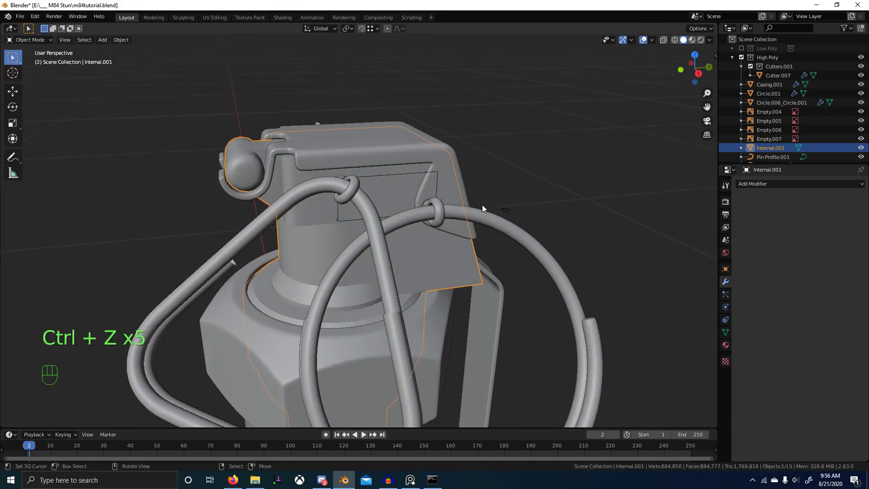
{"action": "key", "text": "ctrl+z"}
{"action": "scroll", "coordinate": [466, 210], "scroll_direction": "up", "scroll_amount": 3}
{"action": "key", "text": "ctrl+z"}
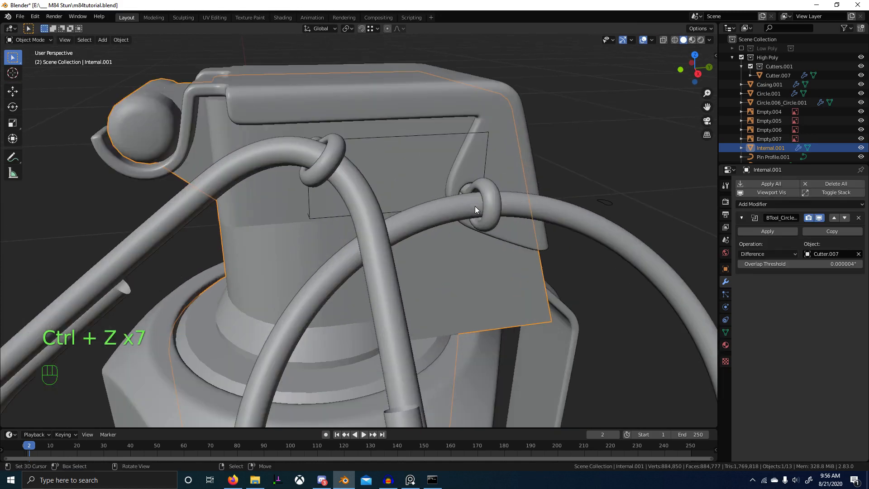
- Hide the internal body's Boolean in the viewport and isolate the body for mesh editing
{"action": "left_click", "coordinate": [819, 218]}
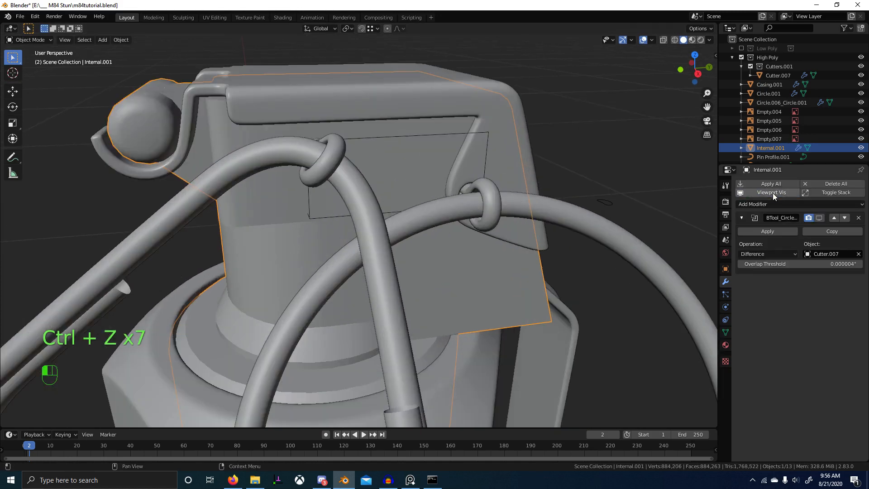
{"action": "key", "text": "Tab"}
{"action": "key", "text": "KP_Divide"}
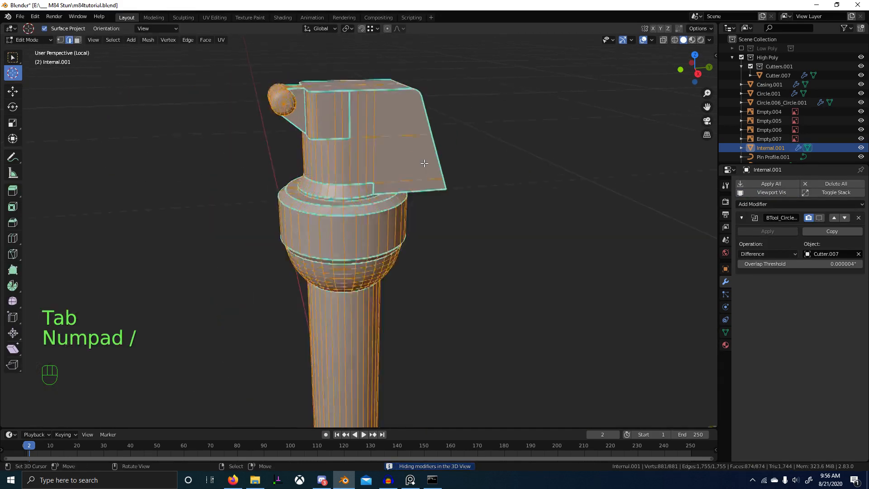
- Select all edges of the internal body that are marked sharp and crease them with a value of 1
{"action": "key", "text": "alt+a"}
{"action": "key", "text": "q"}
{"action": "left_click", "coordinate": [410, 154]}
{"action": "scroll", "coordinate": [411, 234], "scroll_direction": "up", "scroll_amount": 5}
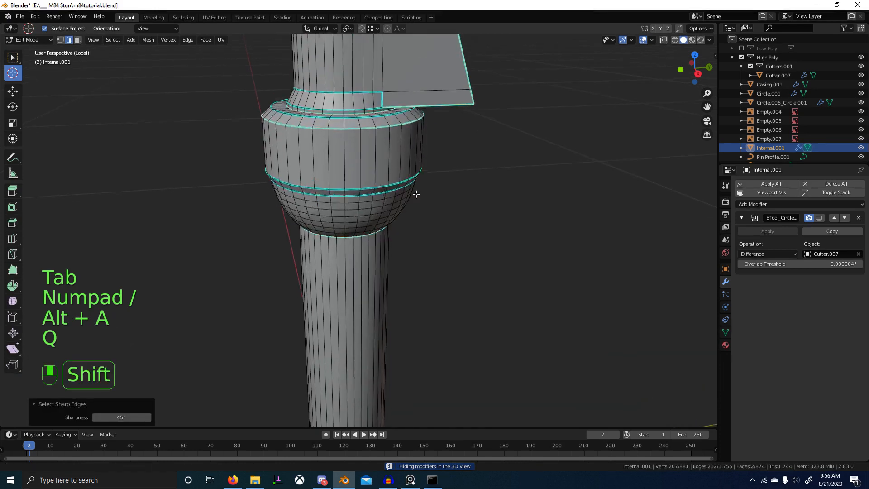
{"action": "left_click", "coordinate": [410, 196]}
{"action": "key", "text": "shift+g"}
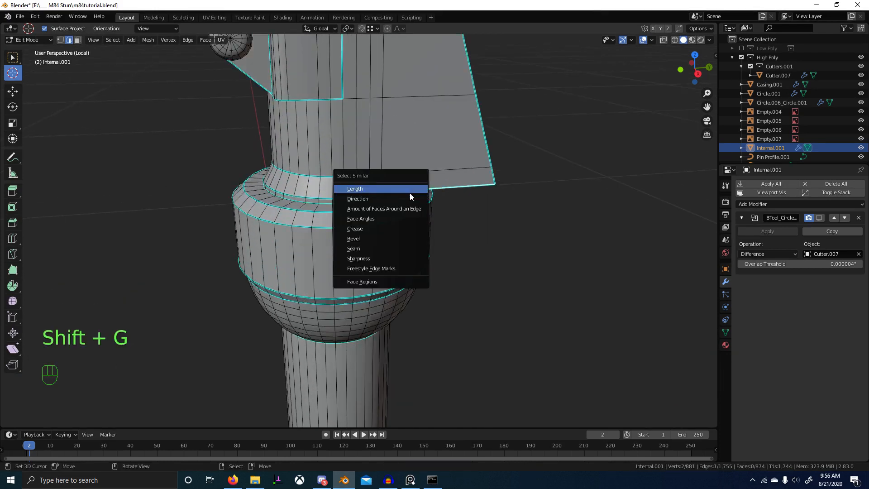
{"action": "left_click", "coordinate": [390, 258]}
{"action": "scroll", "coordinate": [431, 233], "scroll_direction": "down", "scroll_amount": 4}
{"action": "key", "text": "shift+e"}
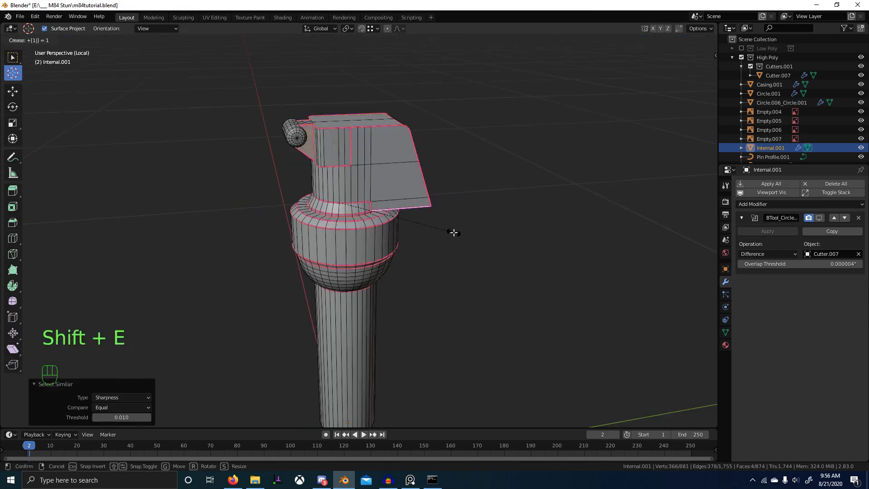
{"action": "key", "text": "1"}
{"action": "key", "text": "Return"}
- Add a Subdivision Surface before the Boolean on the internal body, with viewport and render levels of 4
{"action": "scroll", "coordinate": [432, 277], "scroll_direction": "up", "scroll_amount": 3}
{"action": "left_click", "coordinate": [349, 171]}
{"action": "middle_click_drag", "start_coordinate": [370, 165], "coordinate": [634, 190]}
{"action": "key", "text": "Tab"}
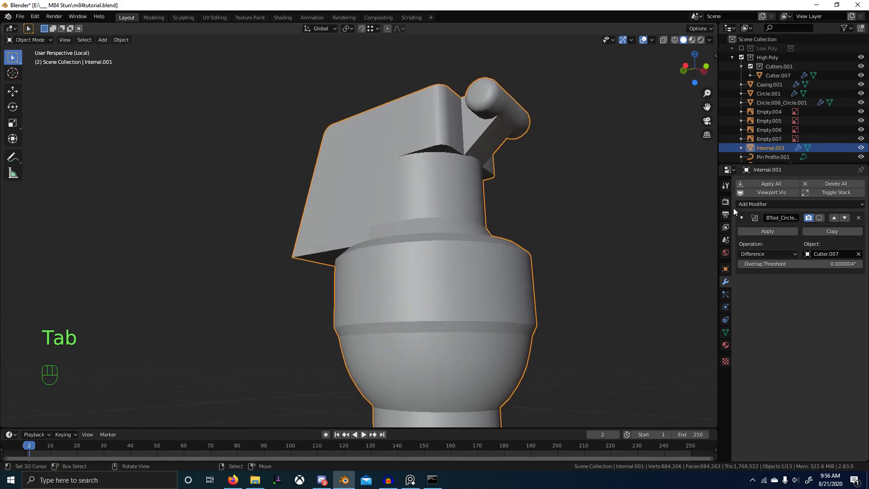
{"action": "key", "text": "ctrl+2"}
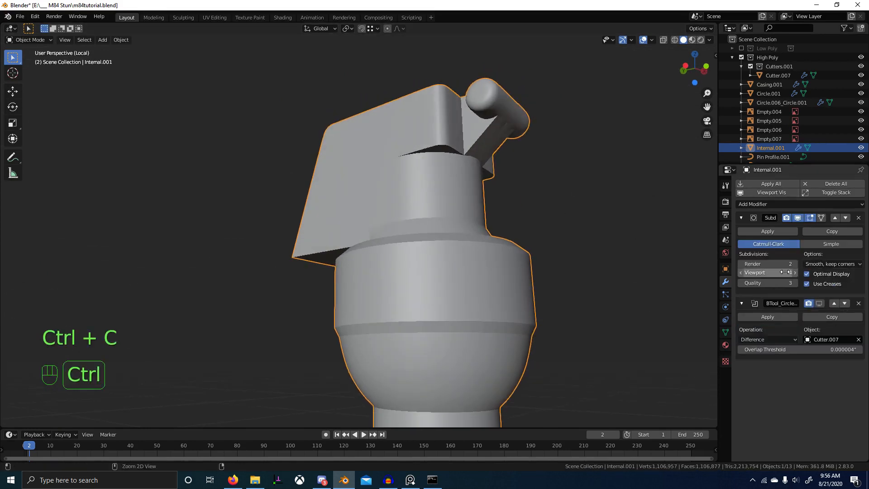
{"action": "key", "text": "ctrl+v"}
{"action": "middle_click_drag", "start_coordinate": [519, 252], "coordinate": [449, 188]}
{"action": "scroll", "coordinate": [455, 199], "scroll_direction": "up", "scroll_amount": 2}
{"action": "scroll", "coordinate": [455, 199], "scroll_direction": "down", "scroll_amount": 3}
- Cut two edge loops near the tube's rounded bottom end at slide factors of about 0.98 and 0.93, hiding the subdivision
{"action": "key", "text": "Tab"}
{"action": "key", "text": "ctrl+r"}
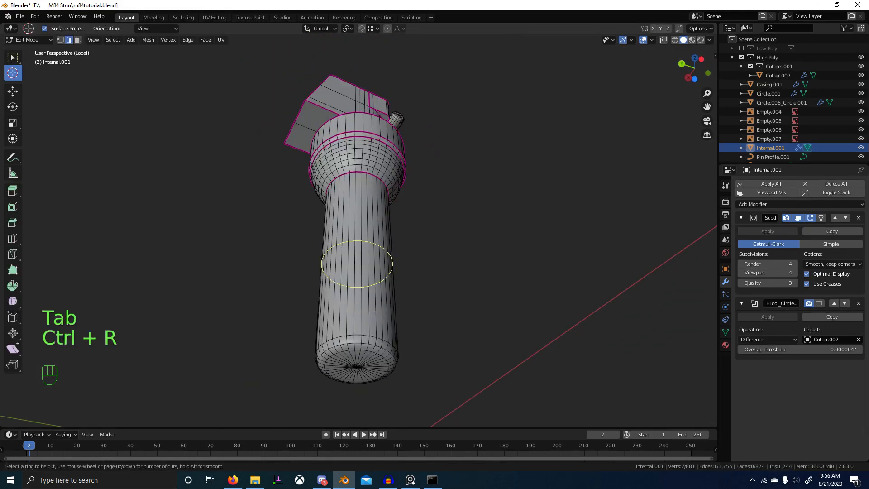
{"action": "left_click", "coordinate": [377, 311]}
{"action": "left_click", "coordinate": [376, 392]}
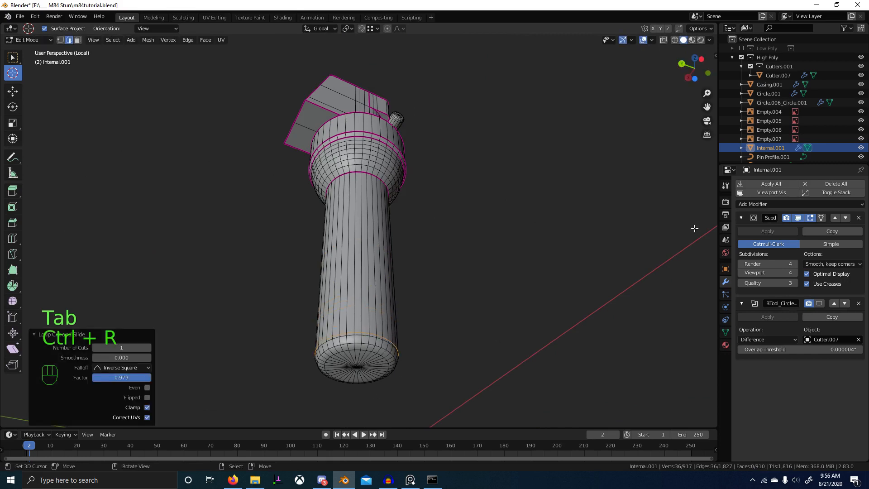
{"action": "left_click", "coordinate": [798, 217]}
{"action": "key", "text": "ctrl+r"}
{"action": "left_click", "coordinate": [389, 294]}
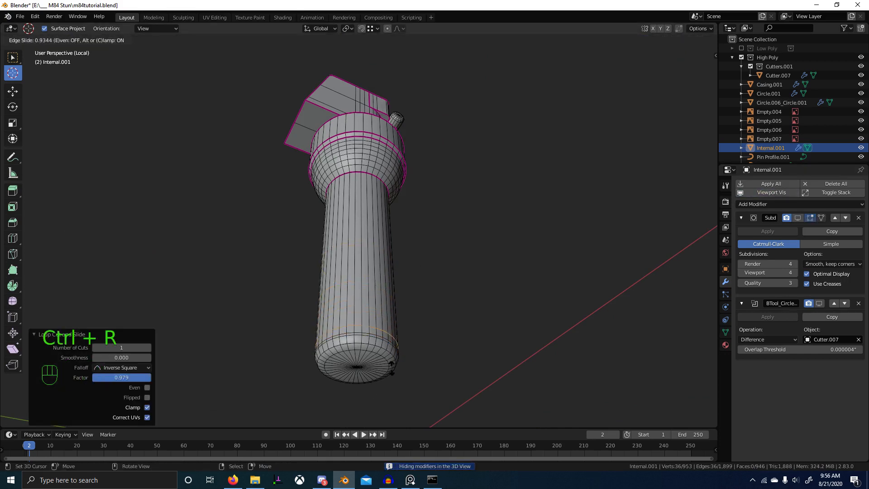
{"action": "left_click", "coordinate": [392, 363]}
- Select the triangular faces of the tube's round bottom cap and inset them twice
{"action": "key", "text": "3"}
{"action": "middle_click_drag", "start_coordinate": [368, 359], "coordinate": [355, 312]}
{"action": "key", "text": "c"}
{"action": "left_click", "coordinate": [356, 310]}
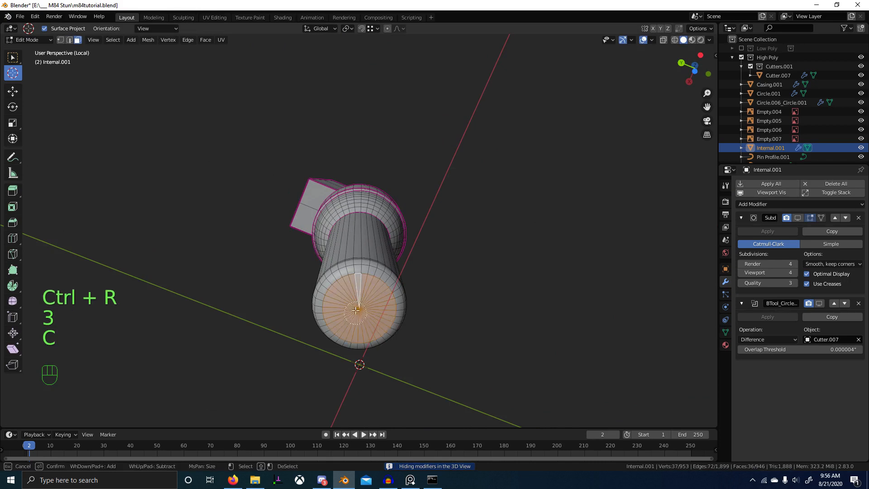
{"action": "right_click", "coordinate": [356, 311]}
{"action": "key", "text": "i"}
{"action": "left_click", "coordinate": [450, 297]}
{"action": "key", "text": "i"}
{"action": "left_click", "coordinate": [443, 268]}
{"action": "middle_click_drag", "start_coordinate": [443, 268], "coordinate": [423, 376]}
{"action": "middle_click_drag", "start_coordinate": [423, 272], "coordinate": [448, 228], "text": "shift"}
- Show the subdivision and Boolean in the viewport and examine the internal body's shading, edges and pin holes
{"action": "key", "text": "Tab"}
{"action": "left_click", "coordinate": [797, 218]}
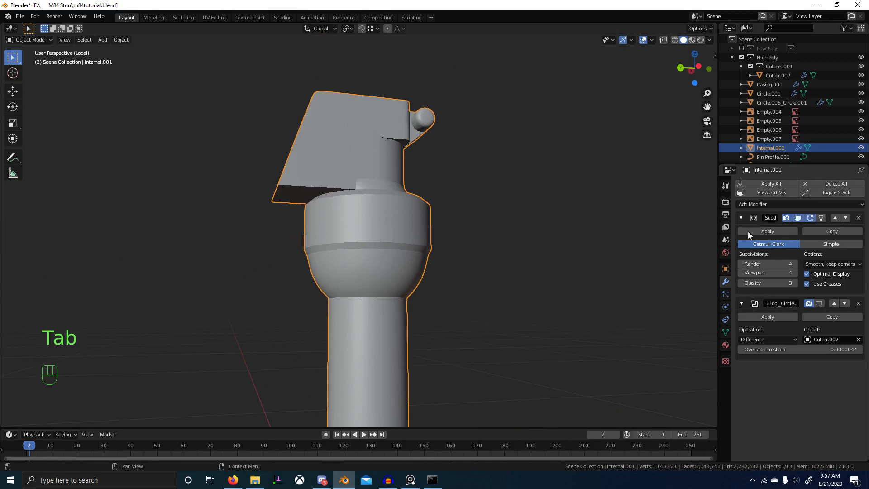
{"action": "middle_click_drag", "start_coordinate": [589, 222], "coordinate": [572, 220]}
{"action": "scroll", "coordinate": [521, 226], "scroll_direction": "up", "scroll_amount": 4}
{"action": "middle_click_drag", "start_coordinate": [471, 229], "coordinate": [540, 207]}
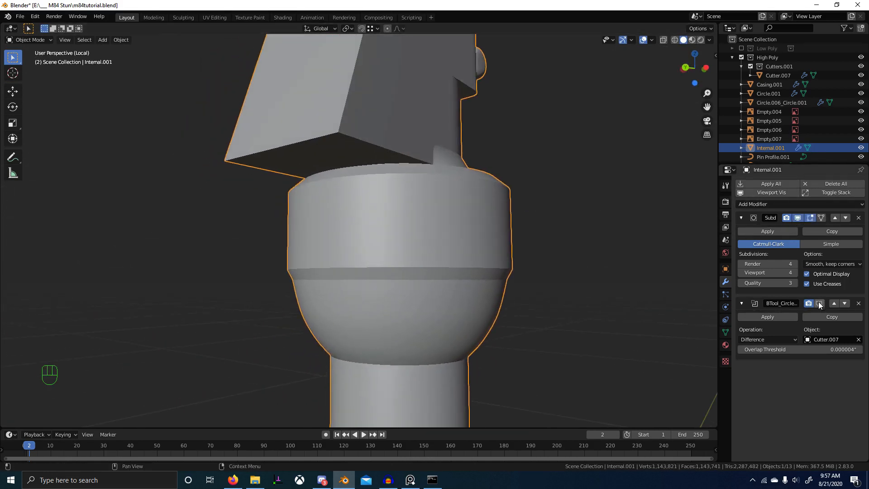
{"action": "key", "text": "shift"}
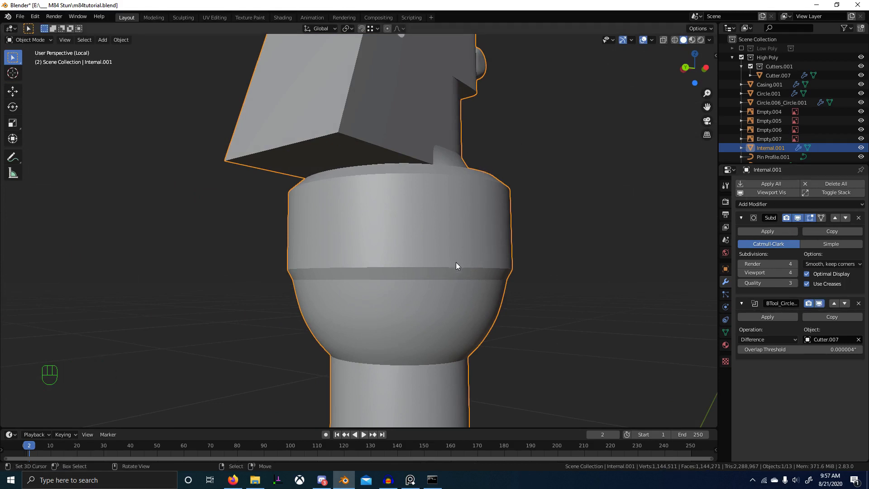
{"action": "scroll", "coordinate": [424, 271], "scroll_direction": "down", "scroll_amount": 2}
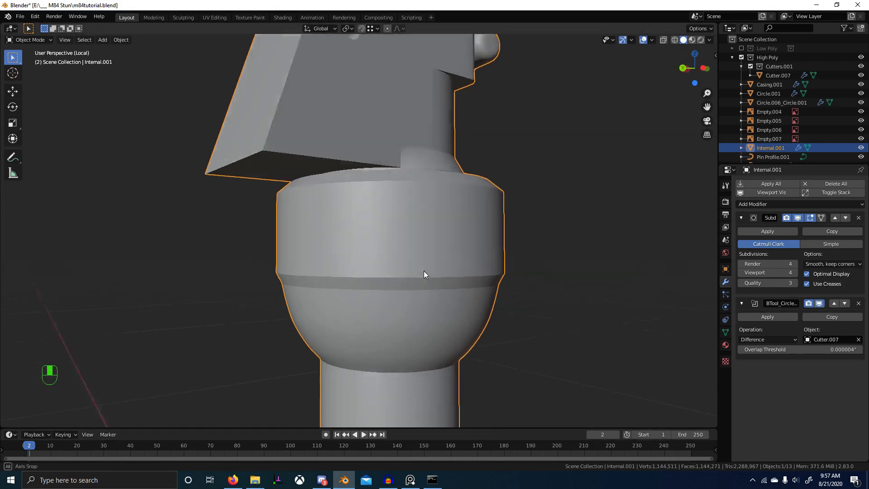
{"action": "middle_click_drag", "start_coordinate": [423, 271], "coordinate": [267, 234]}
{"action": "middle_click_drag", "start_coordinate": [409, 216], "coordinate": [443, 180]}
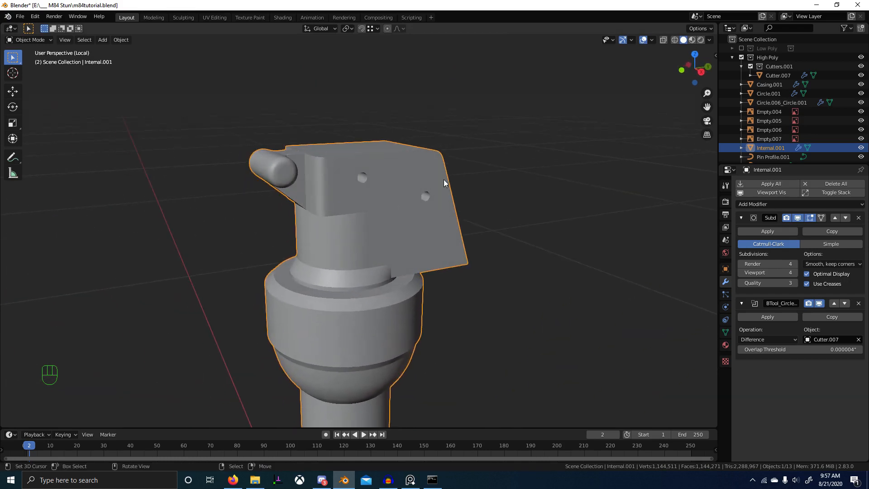
- Hide the internal body's modifiers and open the pin-hole cutter for wireframe editing within the full model
{"action": "left_click", "coordinate": [771, 192]}
{"action": "key", "text": "KP_Divide"}
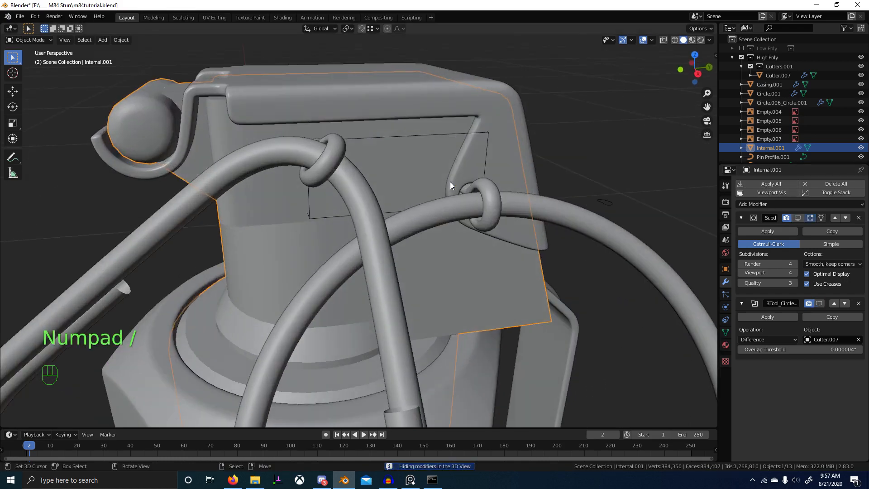
{"action": "left_click", "coordinate": [426, 135]}
{"action": "key", "text": "Tab"}
{"action": "key", "text": "z"}
{"action": "left_click", "coordinate": [377, 154]}
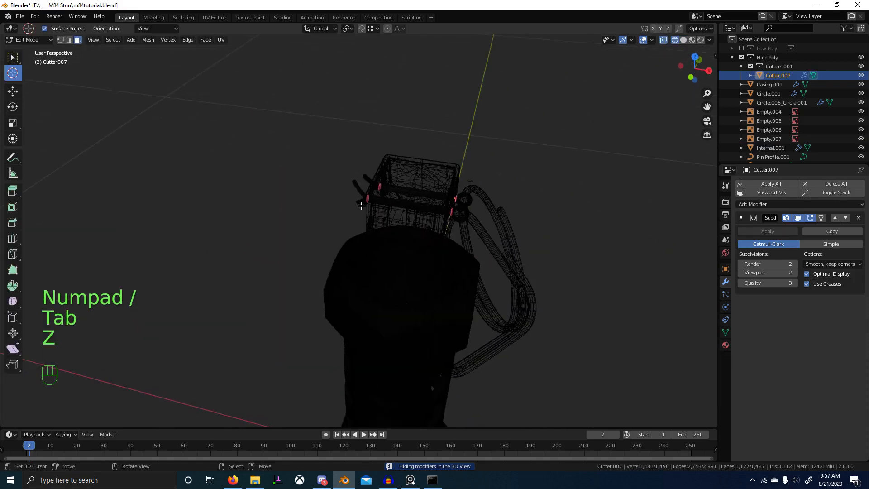
- Box-select the vertices at one end of both pin-hole cutter cylinders and move them outward along X, about -0.09 inches
{"action": "key", "text": "1"}
{"action": "key", "text": "alt+a"}
{"action": "key", "text": "alt+b"}
{"action": "left_click_drag", "start_coordinate": [357, 120], "coordinate": [427, 227]}
{"action": "middle_click_drag", "start_coordinate": [410, 220], "coordinate": [380, 247], "text": "shift"}
{"action": "key", "text": "alt+b"}
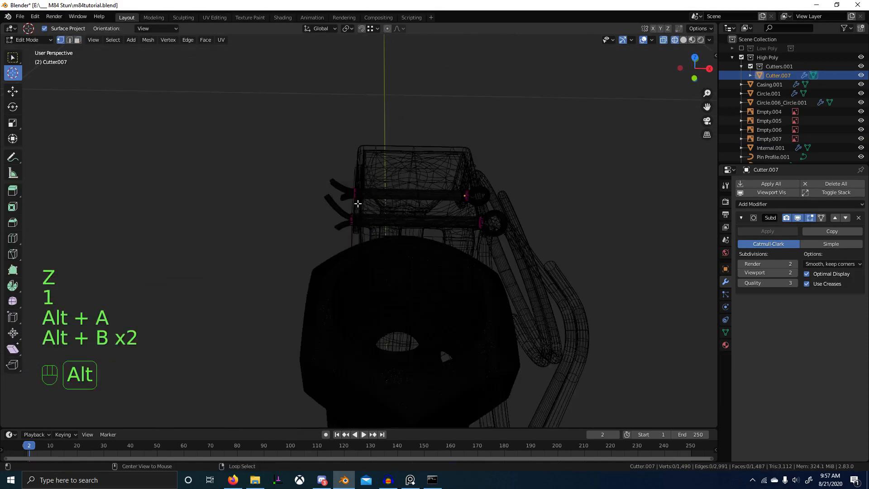
{"action": "key", "text": "b"}
{"action": "left_click_drag", "start_coordinate": [338, 176], "coordinate": [401, 253]}
{"action": "middle_click_drag", "start_coordinate": [406, 264], "coordinate": [425, 238]}
{"action": "key", "text": "g"}
{"action": "key", "text": "x"}
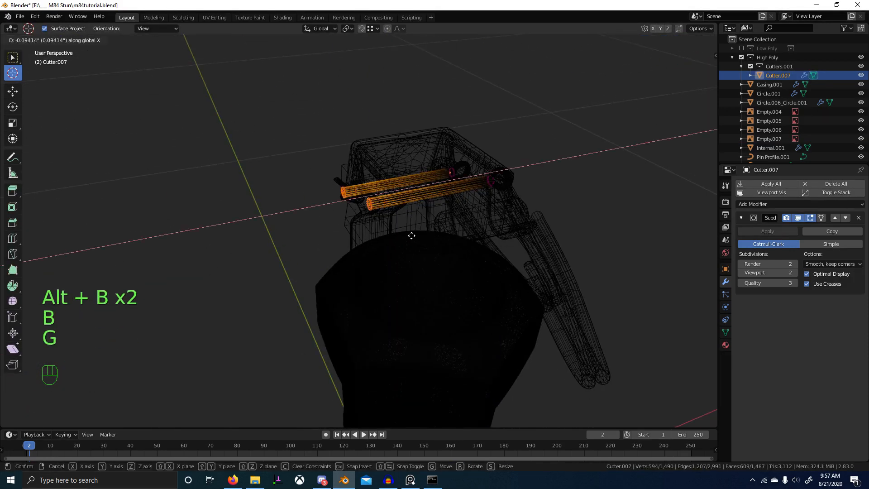
{"action": "left_click", "coordinate": [411, 235]}
- Isolate the high-poly internal body, examine its pin holes and show its subdivision in the viewport
{"action": "key", "text": "z"}
{"action": "key", "text": "Tab"}
{"action": "middle_click_drag", "start_coordinate": [515, 210], "coordinate": [375, 235]}
{"action": "left_click", "coordinate": [377, 235]}
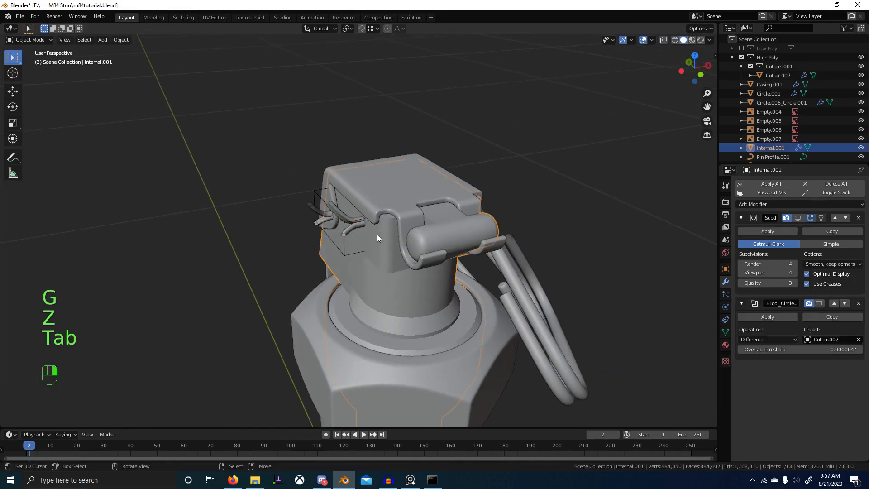
{"action": "key", "text": "KP_Divide"}
{"action": "scroll", "coordinate": [377, 234], "scroll_direction": "up", "scroll_amount": 3}
{"action": "middle_click_drag", "start_coordinate": [384, 280], "coordinate": [656, 267]}
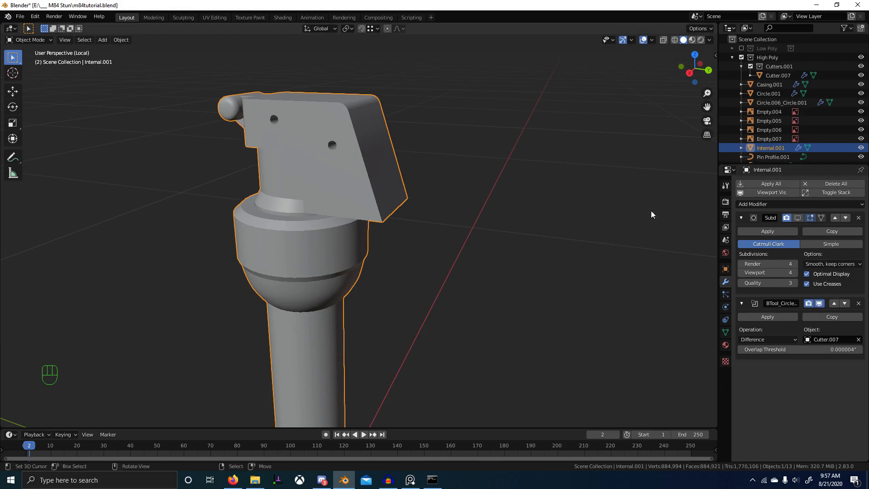
{"action": "left_click", "coordinate": [798, 217]}
{"action": "mouse_move", "coordinate": [543, 184]}
{"action": "middle_mouse_down"}
{"action": "mouse_move", "coordinate": [390, 175]}
{"action": "mouse_move", "coordinate": [441, 168]}
{"action": "mouse_move", "coordinate": [580, 186]}
{"action": "mouse_move", "coordinate": [546, 184]}
{"action": "middle_mouse_up"}
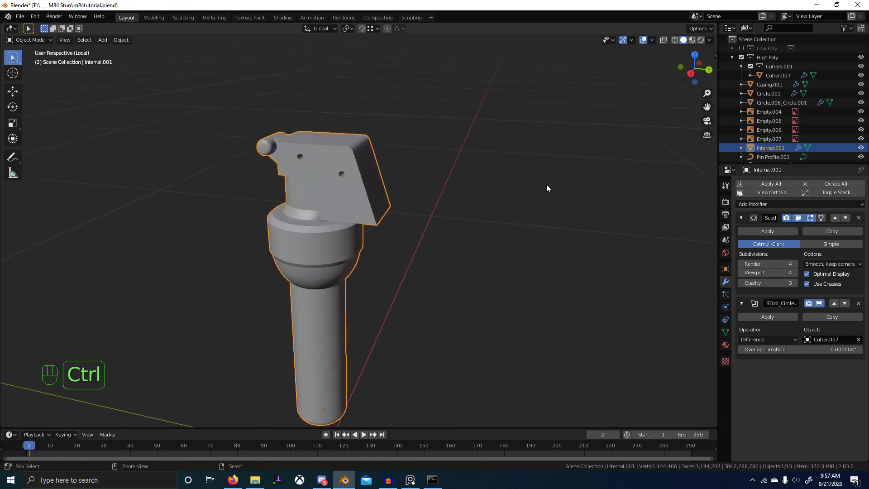
- Disable the High Poly collection and make the Low Poly collection visible
{"action": "left_click", "coordinate": [742, 58]}
{"action": "left_click", "coordinate": [741, 48]}
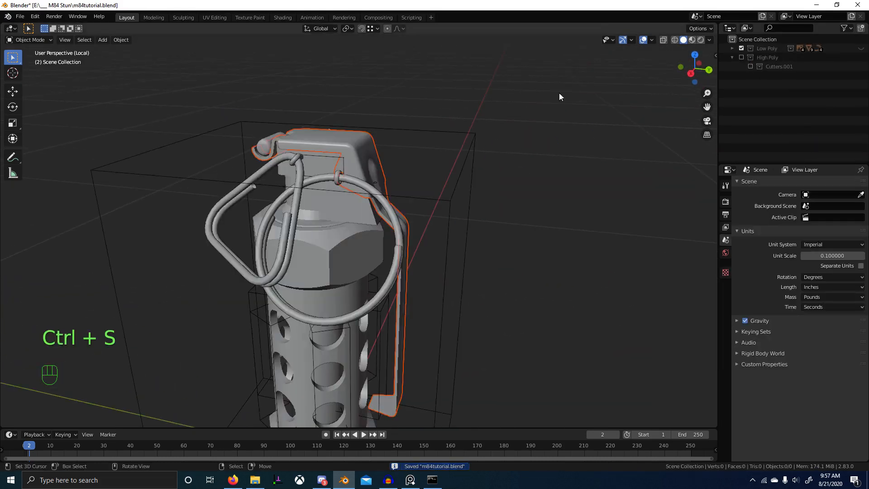
{"action": "middle_click_drag", "start_coordinate": [426, 204], "coordinate": [384, 181], "text": "shift"}
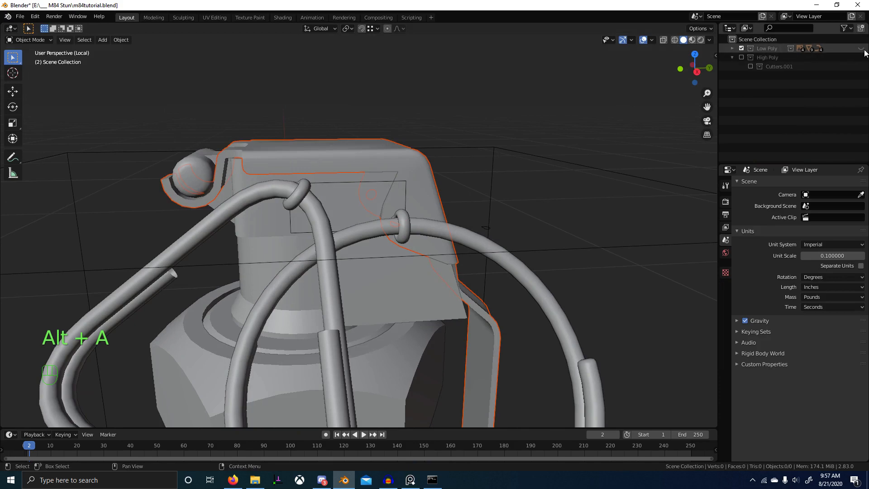
{"action": "left_click", "coordinate": [860, 48]}
- Open the low-poly pin-hole cutter for editing, select the end vertices of both cylinders and move them along X
{"action": "key", "text": "1"}
{"action": "right_click", "coordinate": [369, 181]}
{"action": "mouse_move", "coordinate": [371, 181]}
{"action": "middle_mouse_down"}
{"action": "mouse_move", "coordinate": [349, 196]}
{"action": "mouse_move", "coordinate": [377, 218]}
{"action": "mouse_move", "coordinate": [394, 181]}
{"action": "middle_mouse_up"}
{"action": "key", "text": "Tab"}
{"action": "key", "text": "z"}
{"action": "key", "text": "alt+a"}
{"action": "key", "text": "alt+b"}
{"action": "left_click_drag", "start_coordinate": [395, 138], "coordinate": [500, 264]}
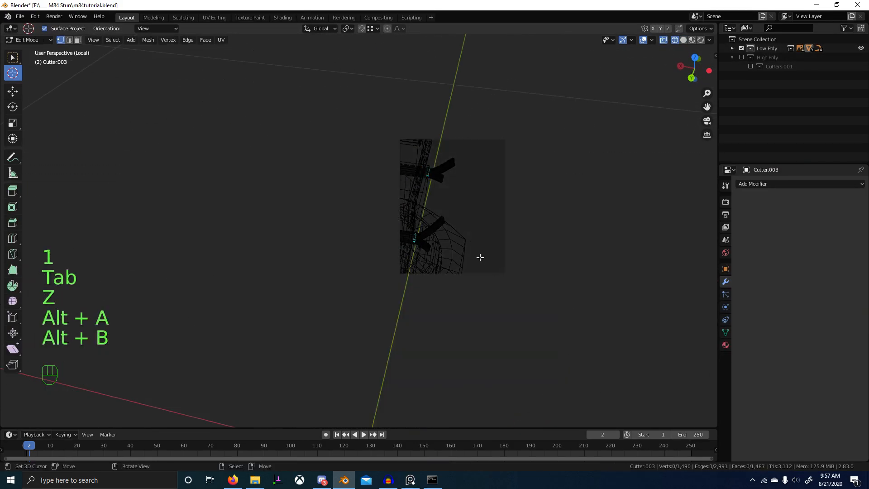
{"action": "key", "text": "alt+b"}
{"action": "key", "text": "b"}
{"action": "key", "text": "b"}
{"action": "left_click_drag", "start_coordinate": [524, 296], "coordinate": [525, 299]}
{"action": "key", "text": "z"}
{"action": "middle_click_drag", "start_coordinate": [584, 246], "coordinate": [498, 229]}
{"action": "key", "text": "g"}
{"action": "middle_click", "coordinate": [491, 233]}
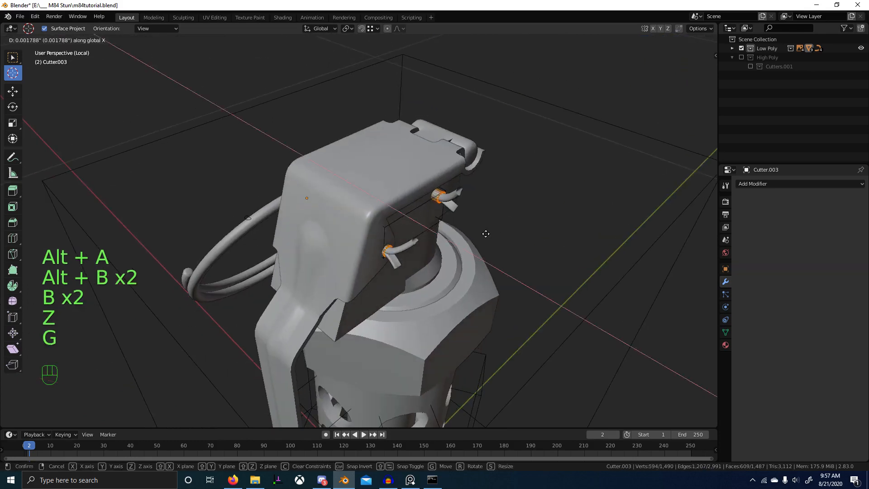
{"action": "left_click", "coordinate": [516, 238]}
- Move the selected ends of the low-poly cutter cylinders another -0.016 inches or so along X
{"action": "key", "text": "Tab"}
{"action": "key", "text": "Tab"}
{"action": "key", "text": "g"}
{"action": "middle_click", "coordinate": [426, 256]}
{"action": "left_click", "coordinate": [427, 257]}
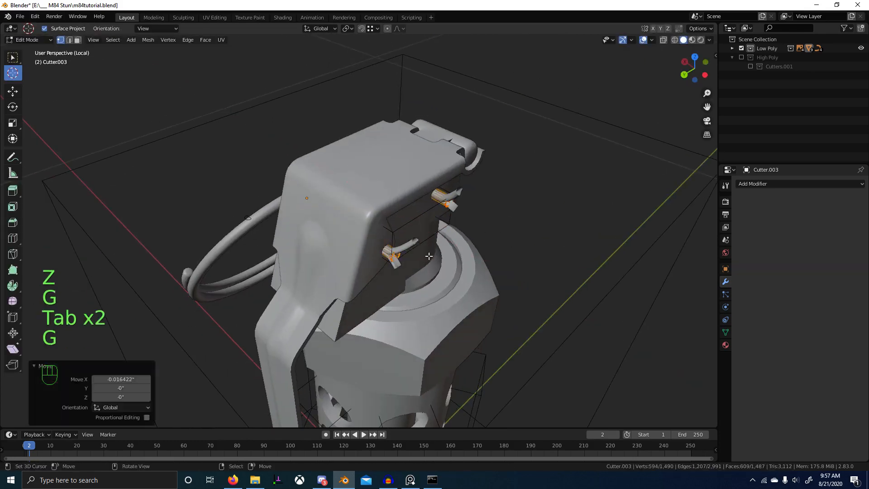
- Isolate the low-poly internal body and examine its pin holes, returning to the full model
{"action": "key", "text": "Tab"}
{"action": "right_click", "coordinate": [419, 259]}
{"action": "key", "text": "KP_Divide"}
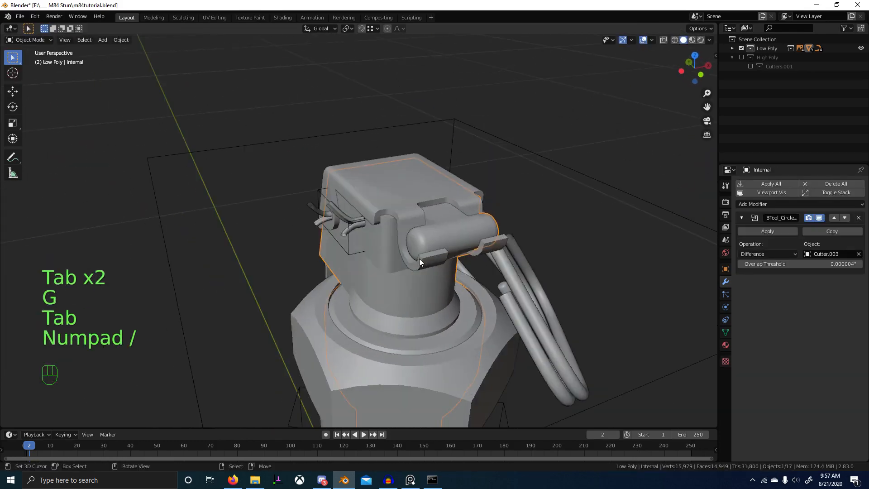
{"action": "key", "text": "KP_Divide"}
{"action": "middle_click_drag", "start_coordinate": [403, 246], "coordinate": [238, 239]}
{"action": "key", "text": "KP_Divide"}
{"action": "key", "text": "alt+a"}
{"action": "middle_click_drag", "start_coordinate": [463, 237], "coordinate": [387, 248]}
- Hide the Low Poly collection and make the High Poly collection enabled and visible again
{"action": "left_click", "coordinate": [861, 48]}
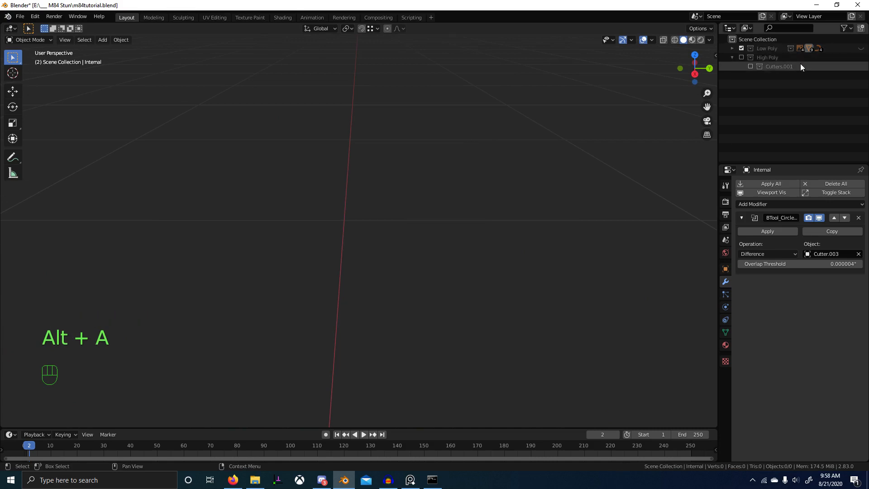
{"action": "left_click", "coordinate": [746, 56]}
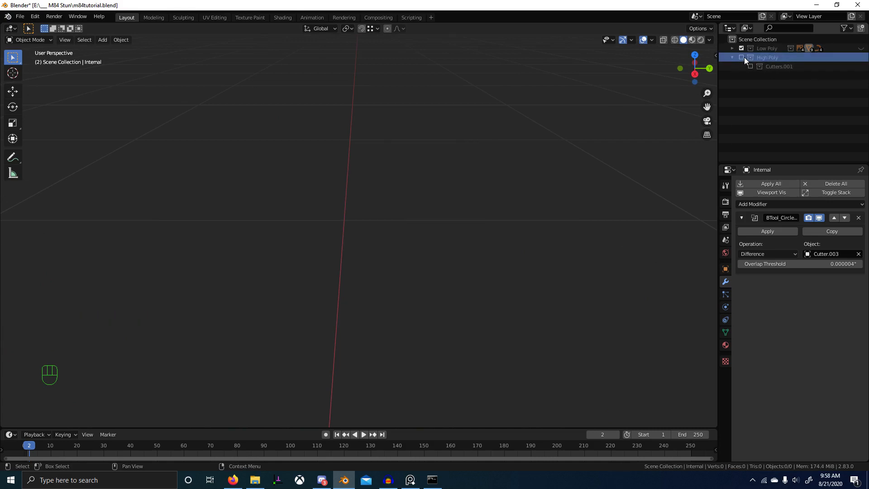
{"action": "left_click", "coordinate": [741, 57]}
{"action": "left_click", "coordinate": [741, 57]}
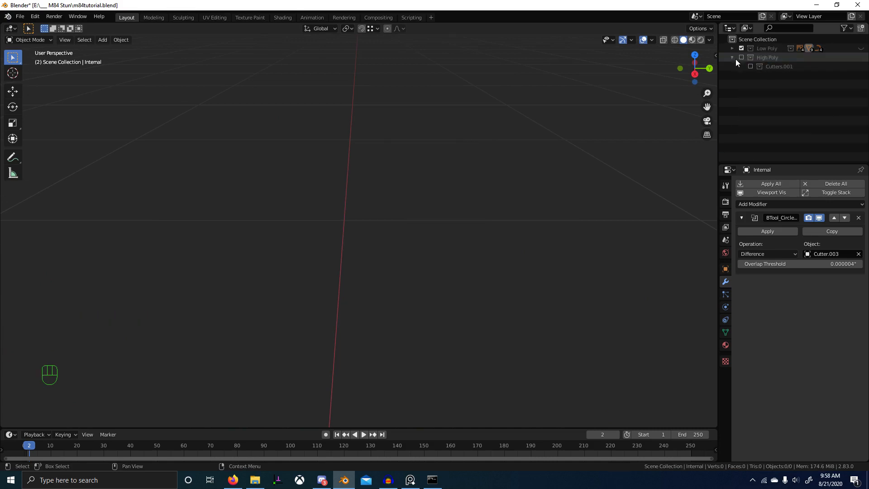
{"action": "left_click", "coordinate": [740, 58]}
{"action": "middle_click_drag", "start_coordinate": [568, 119], "coordinate": [344, 214]}
{"action": "left_click", "coordinate": [861, 57]}
{"action": "key", "text": "2"}
{"action": "key", "text": "alt+a"}
{"action": "scroll", "coordinate": [317, 226], "scroll_direction": "up", "scroll_amount": 3}
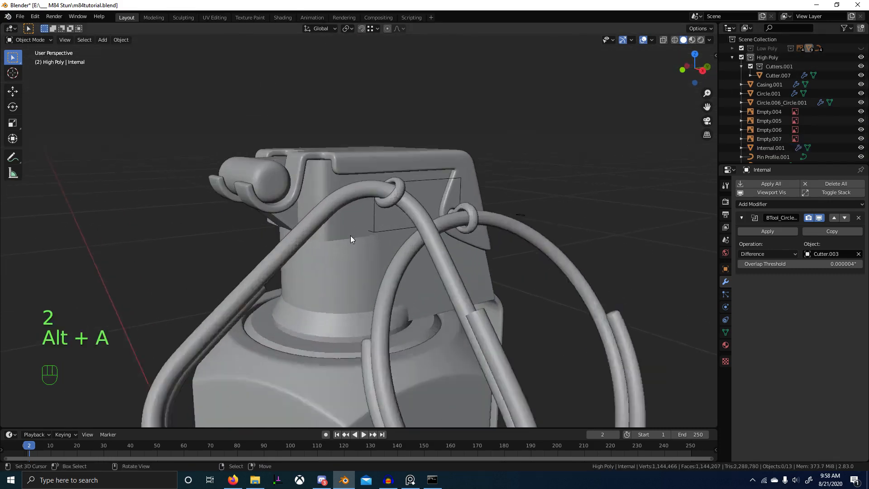
{"action": "scroll", "coordinate": [350, 235], "scroll_direction": "up", "scroll_amount": 1}
- Isolate the high-poly internal body and examine the edges of its collar and neck
{"action": "left_click", "coordinate": [344, 239]}
{"action": "key", "text": "KP_Divide"}
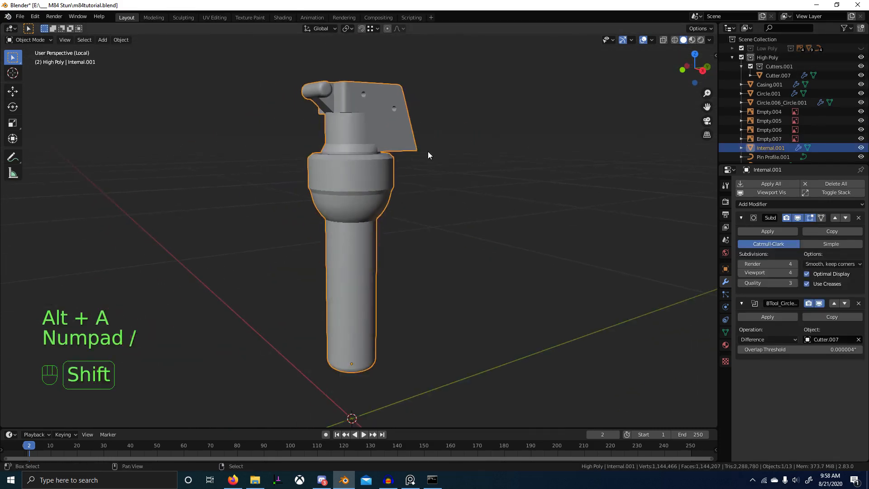
{"action": "scroll", "coordinate": [469, 233], "scroll_direction": "up", "scroll_amount": 3}
{"action": "middle_click_drag", "start_coordinate": [427, 151], "coordinate": [498, 312], "text": "shift"}
{"action": "scroll", "coordinate": [382, 190], "scroll_direction": "up", "scroll_amount": 2}
{"action": "middle_click_drag", "start_coordinate": [381, 190], "coordinate": [413, 99]}
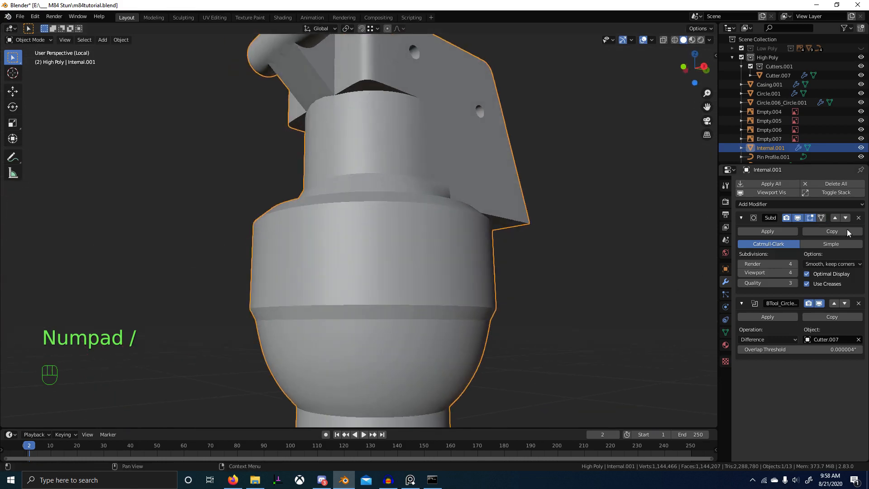
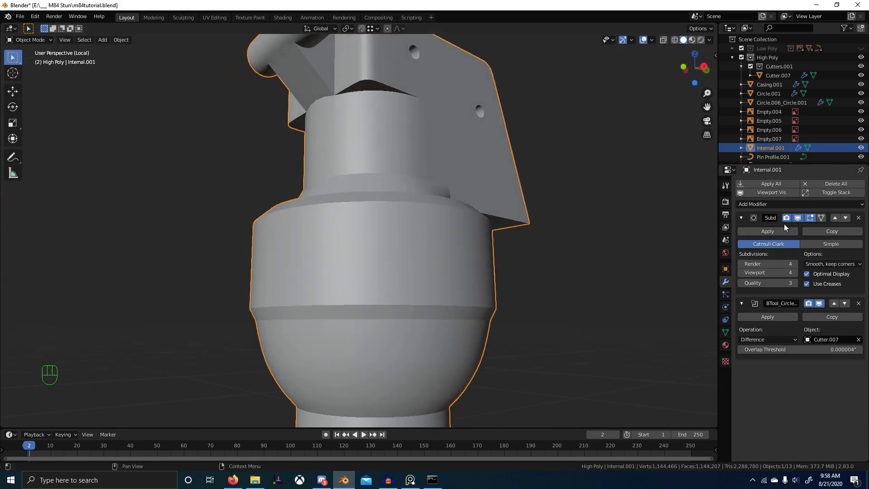
- Apply all modifiers on the high-poly internal body and voxel-remesh it with a voxel size of 0.0075 inches
{"action": "left_click", "coordinate": [777, 186]}
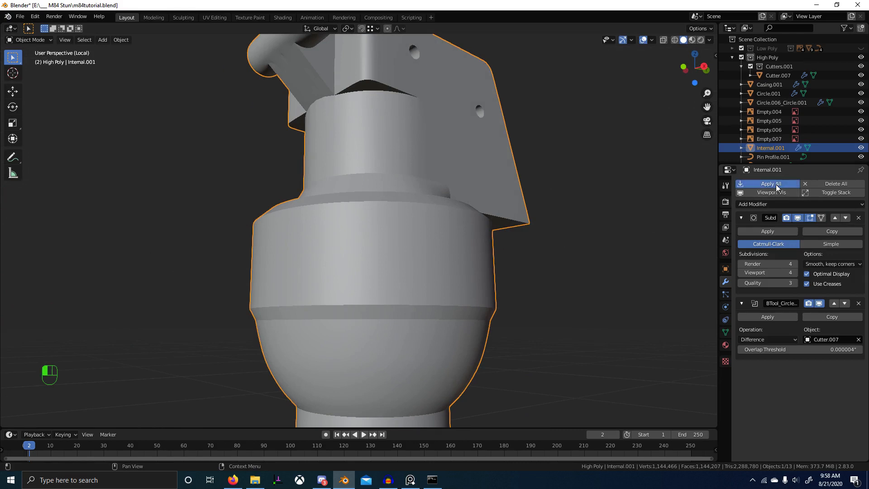
{"action": "left_click", "coordinate": [725, 332]}
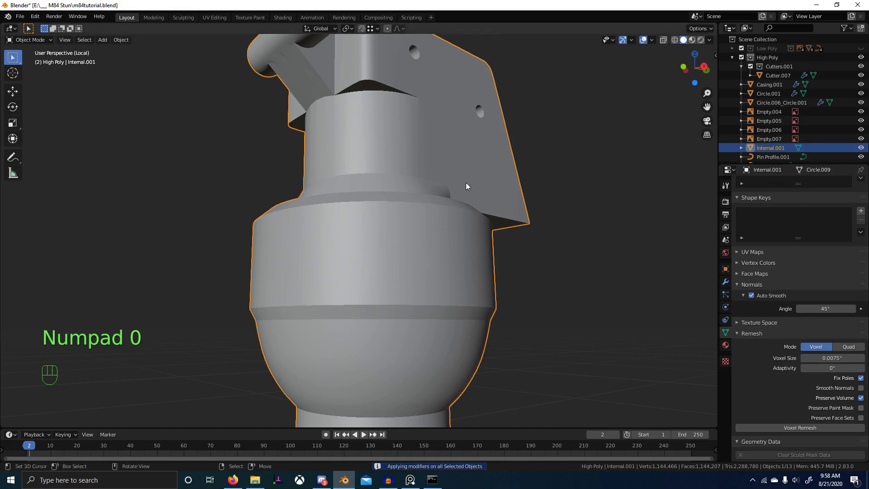
{"action": "scroll", "coordinate": [468, 186], "scroll_direction": "down", "scroll_amount": 4}
{"action": "middle_click_drag", "start_coordinate": [468, 186], "coordinate": [440, 230]}
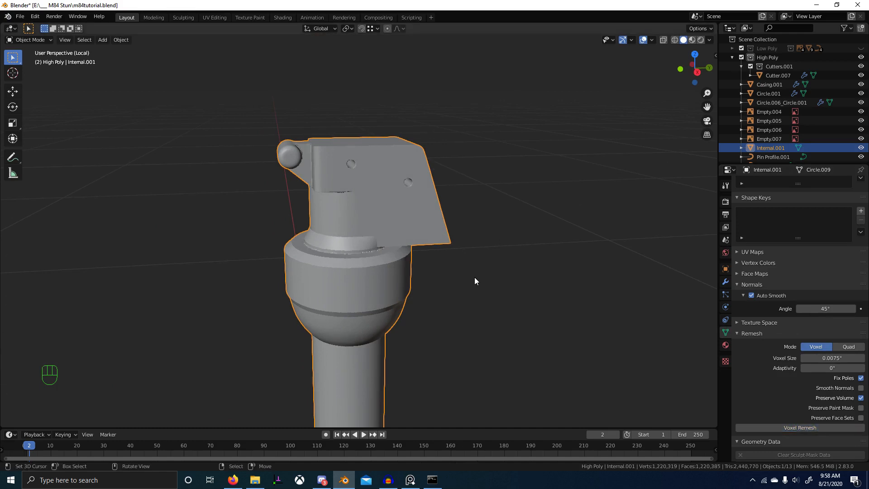
- Add a Corrective Smooth modifier to the internal body with Only Smooth, Length Weight, factor 1 and repeat 15
{"action": "left_click", "coordinate": [725, 281]}
{"action": "left_click", "coordinate": [764, 184]}
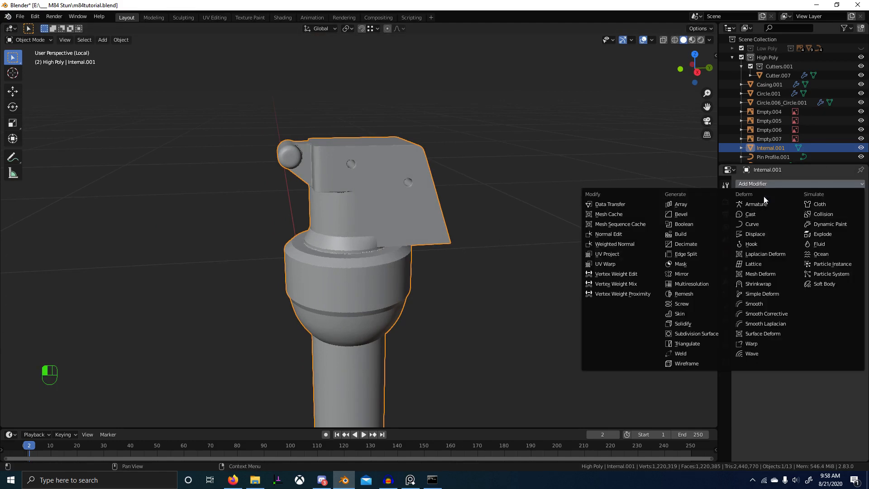
{"action": "left_click", "coordinate": [765, 313]}
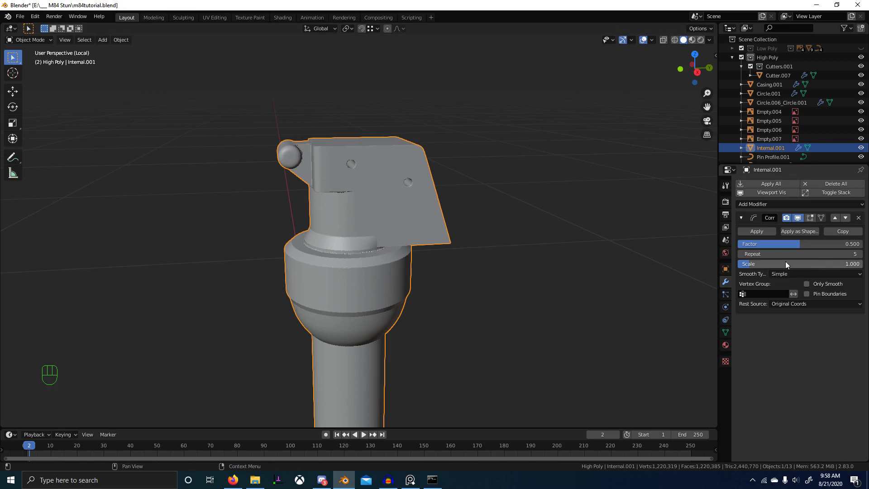
{"action": "left_click", "coordinate": [807, 283]}
{"action": "left_click", "coordinate": [811, 274]}
{"action": "left_click", "coordinate": [809, 295]}
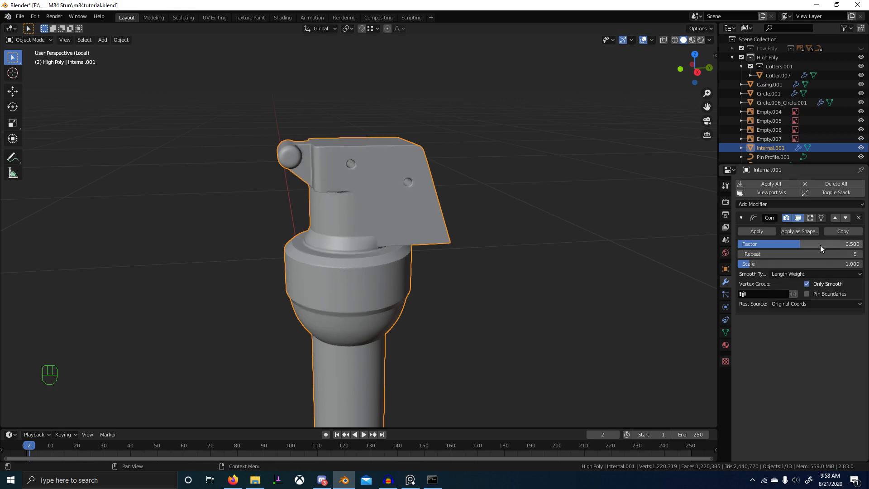
{"action": "key", "text": "Return"}
{"action": "left_click", "coordinate": [833, 252]}
{"action": "type", "text": "1"}
{"action": "key", "text": "Return"}
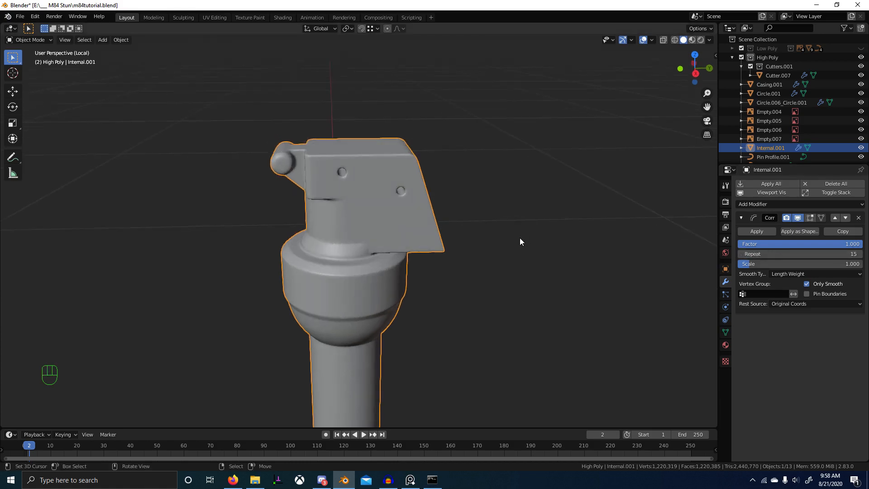
- Return to the full model and examine the smoothed internal body around the casing opening in solid and wireframe shading
{"action": "key", "text": "KP_Divide"}
{"action": "scroll", "coordinate": [368, 346], "scroll_direction": "down", "scroll_amount": 2}
{"action": "right_click", "coordinate": [332, 343]}
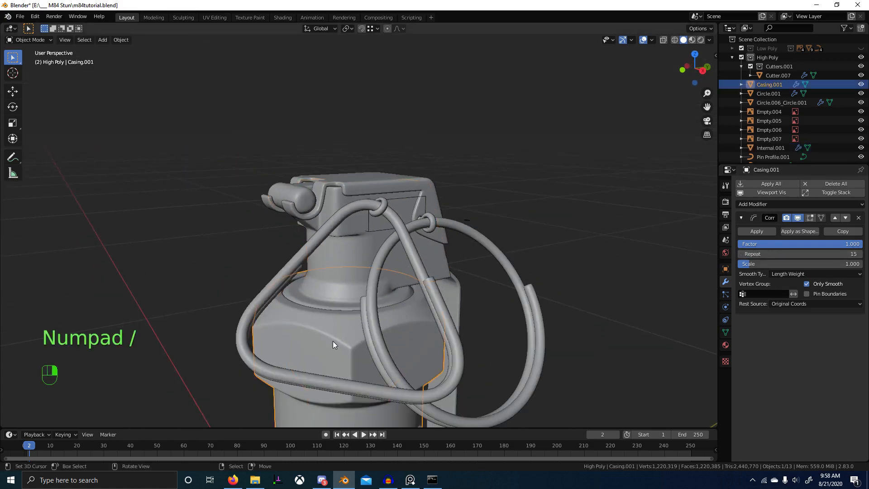
{"action": "right_click", "coordinate": [343, 297]}
{"action": "scroll", "coordinate": [348, 278], "scroll_direction": "up", "scroll_amount": 3}
{"action": "middle_click_drag", "start_coordinate": [351, 285], "coordinate": [357, 286]}
{"action": "key", "text": "w"}
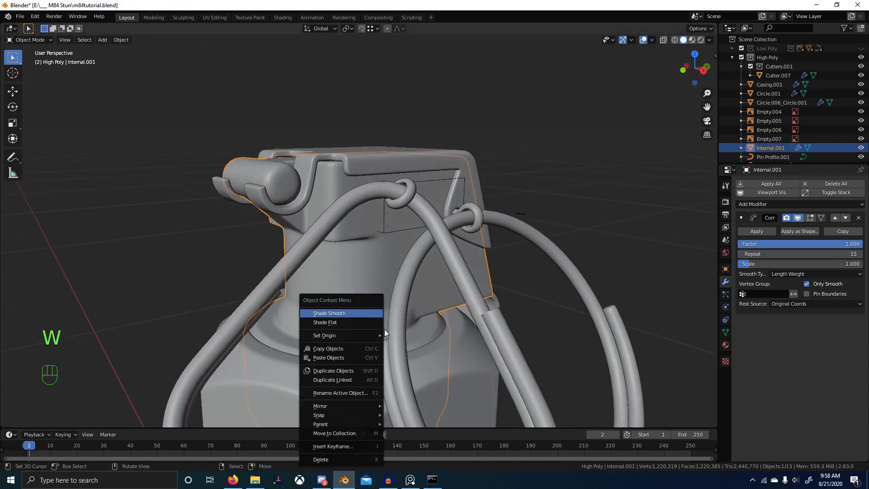
{"action": "middle_click_drag", "start_coordinate": [384, 330], "coordinate": [463, 253], "text": "shift"}
{"action": "scroll", "coordinate": [346, 329], "scroll_direction": "up", "scroll_amount": 6}
{"action": "scroll", "coordinate": [463, 253], "scroll_direction": "up", "scroll_amount": 5}
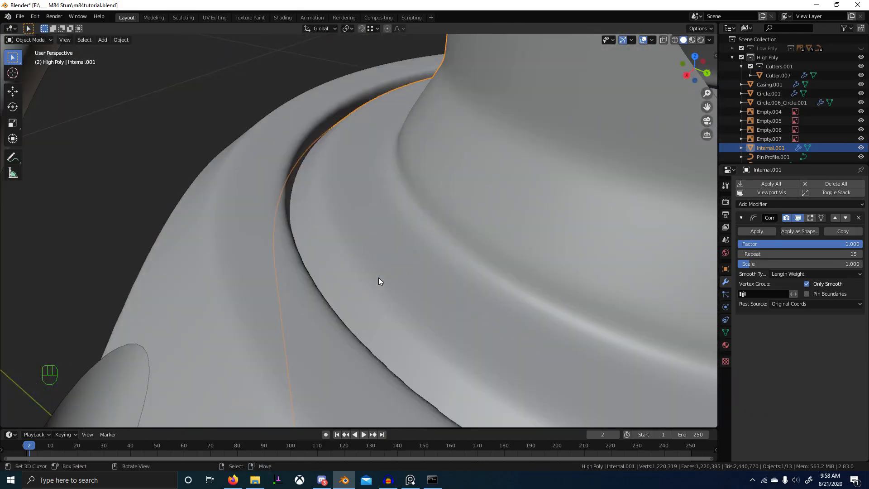
{"action": "key", "text": "z"}
{"action": "left_click", "coordinate": [290, 274]}
{"action": "mouse_move", "coordinate": [289, 275]}
{"action": "middle_mouse_down"}
{"action": "mouse_move", "coordinate": [282, 270]}
{"action": "mouse_move", "coordinate": [295, 265]}
{"action": "middle_mouse_up"}
{"action": "key", "text": "z"}
{"action": "left_click", "coordinate": [385, 264]}
{"action": "scroll", "coordinate": [420, 268], "scroll_direction": "down", "scroll_amount": 7}
{"action": "middle_click_drag", "start_coordinate": [386, 265], "coordinate": [566, 249]}
{"action": "scroll", "coordinate": [534, 273], "scroll_direction": "down", "scroll_amount": 3}
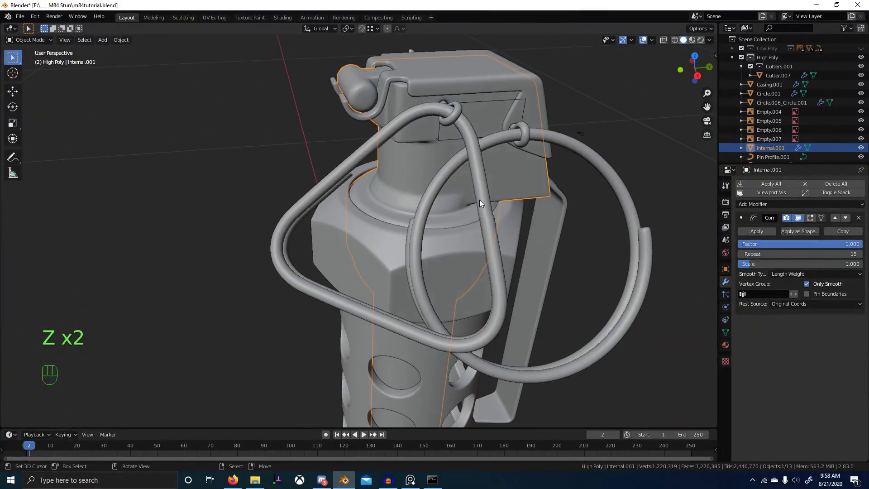
- Delete the high-poly internal body and switch the display from the High Poly to the Low Poly collection
{"action": "key", "text": "x"}
{"action": "left_click", "coordinate": [493, 206]}
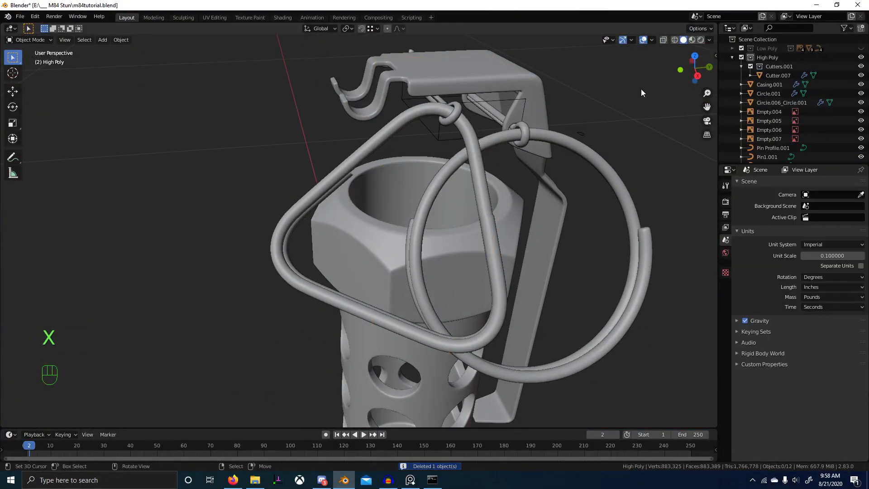
{"action": "left_click", "coordinate": [860, 57]}
{"action": "left_click", "coordinate": [861, 48]}
- Isolate the low-poly internal body in edit mode and examine the face loops around its collar and tube
{"action": "left_click", "coordinate": [381, 242]}
{"action": "middle_click_drag", "start_coordinate": [382, 243], "coordinate": [368, 212]}
{"action": "left_click", "coordinate": [357, 208]}
{"action": "left_click", "coordinate": [417, 192]}
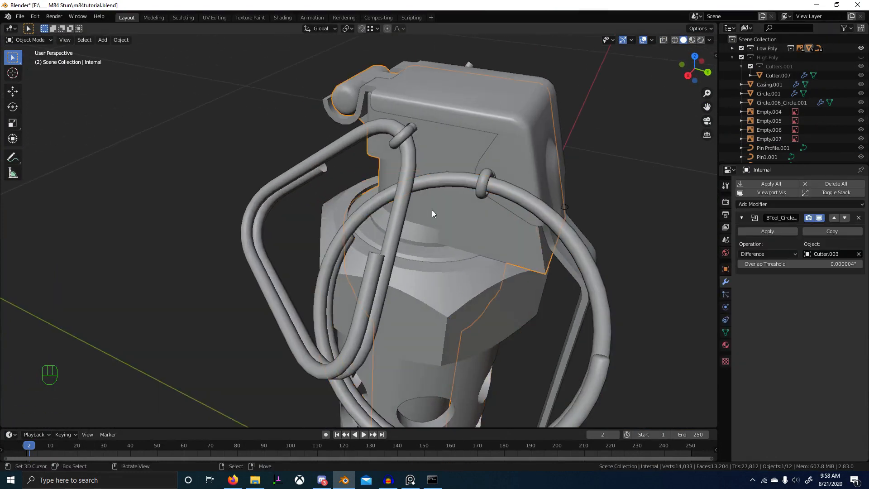
{"action": "key", "text": "KP_Divide"}
{"action": "key", "text": "Tab"}
{"action": "scroll", "coordinate": [386, 208], "scroll_direction": "up", "scroll_amount": 5}
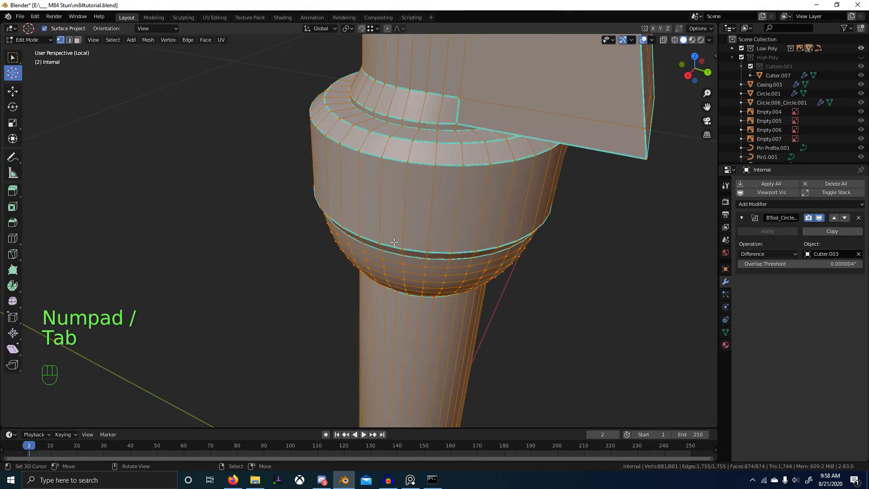
{"action": "key", "text": "3"}
{"action": "left_click", "coordinate": [386, 209], "text": "alt"}
{"action": "scroll", "coordinate": [385, 208], "scroll_direction": "down", "scroll_amount": 5}
{"action": "mouse_move", "coordinate": [385, 209]}
{"action": "middle_mouse_down"}
{"action": "mouse_move", "coordinate": [390, 195]}
{"action": "mouse_move", "coordinate": [396, 201]}
{"action": "middle_mouse_up"}
{"action": "scroll", "coordinate": [396, 202], "scroll_direction": "up", "scroll_amount": 4}
{"action": "key", "text": "Tab"}
{"action": "key", "text": "KP_Divide"}
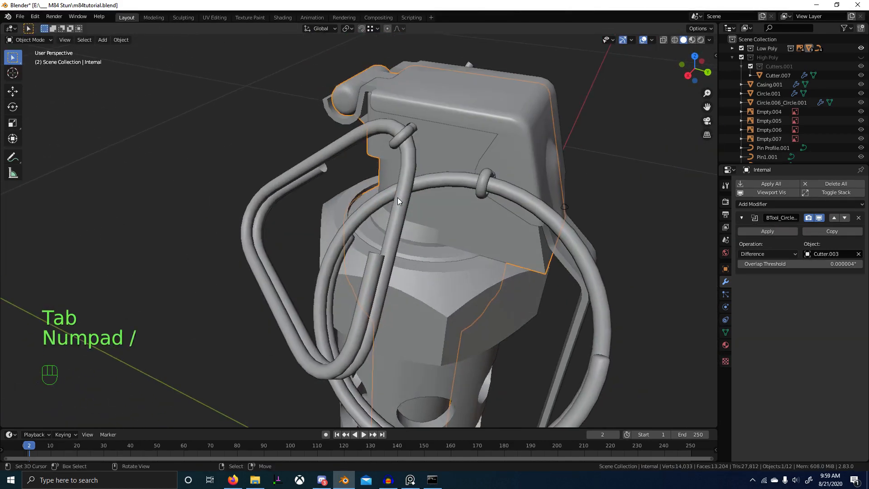
- Isolate the low-poly casing in edit mode and select the faces of its inner bore, from the floor up the wall
{"action": "left_click", "coordinate": [398, 294]}
{"action": "key", "text": "Tab"}
{"action": "key", "text": "KP_Divide"}
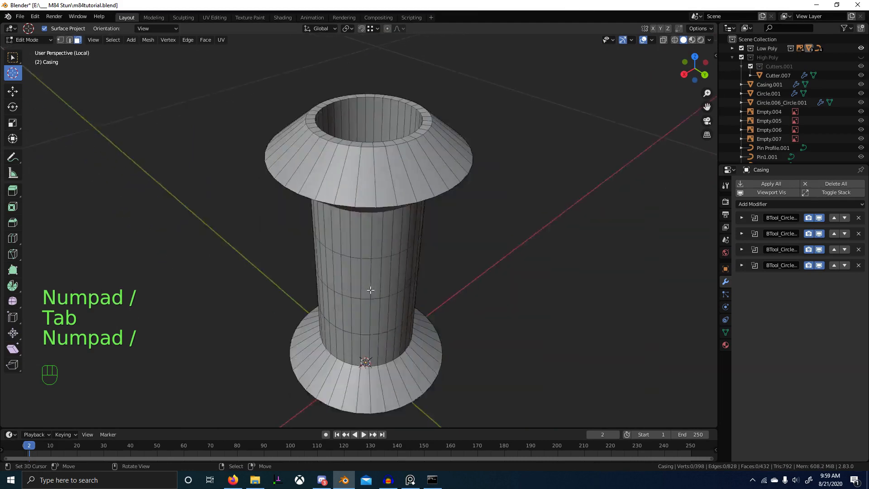
{"action": "middle_click_drag", "start_coordinate": [405, 182], "coordinate": [360, 344], "text": "alt"}
{"action": "key", "text": "3"}
{"action": "left_click", "coordinate": [360, 344]}
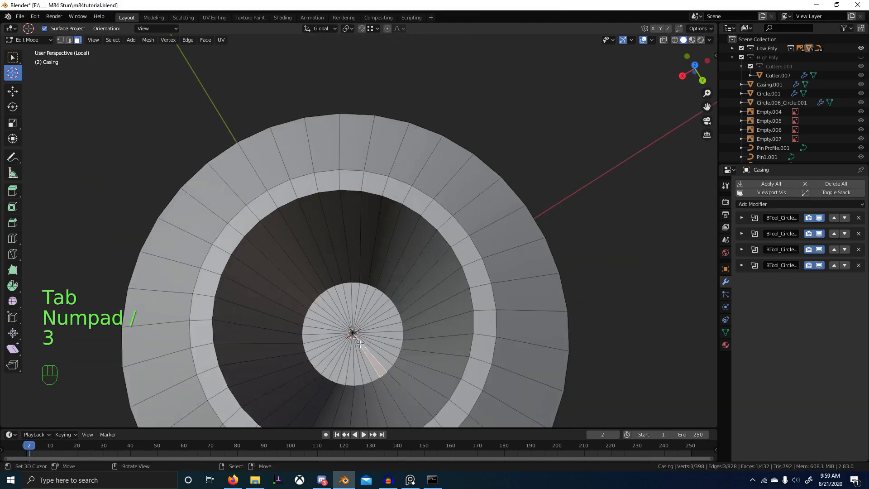
{"action": "key", "text": "c"}
{"action": "left_click", "coordinate": [351, 333]}
{"action": "key", "text": "ctrl+KP_Add"}
- Widen the casing's inner bore by scaling the selected faces 1.055 in X and Y against the full model
{"action": "key", "text": "KP_Divide"}
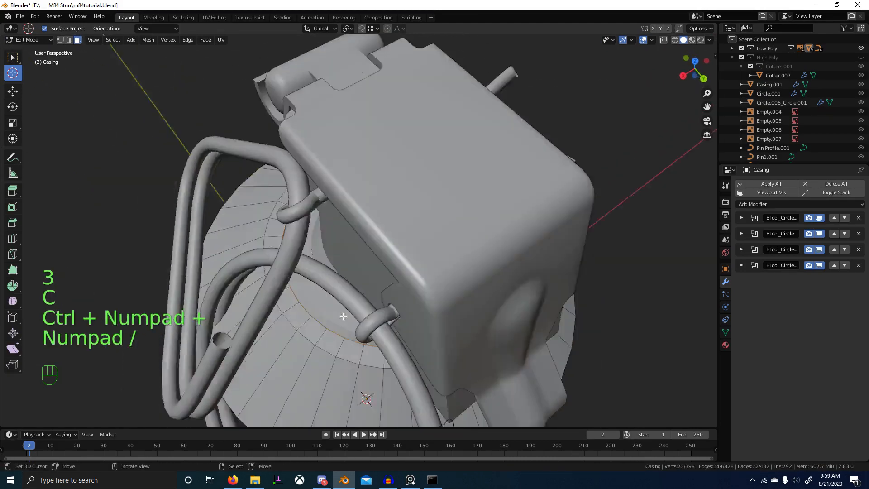
{"action": "scroll", "coordinate": [343, 316], "scroll_direction": "up", "scroll_amount": 5}
{"action": "middle_click_drag", "start_coordinate": [344, 316], "coordinate": [404, 305]}
{"action": "key", "text": "KP_7"}
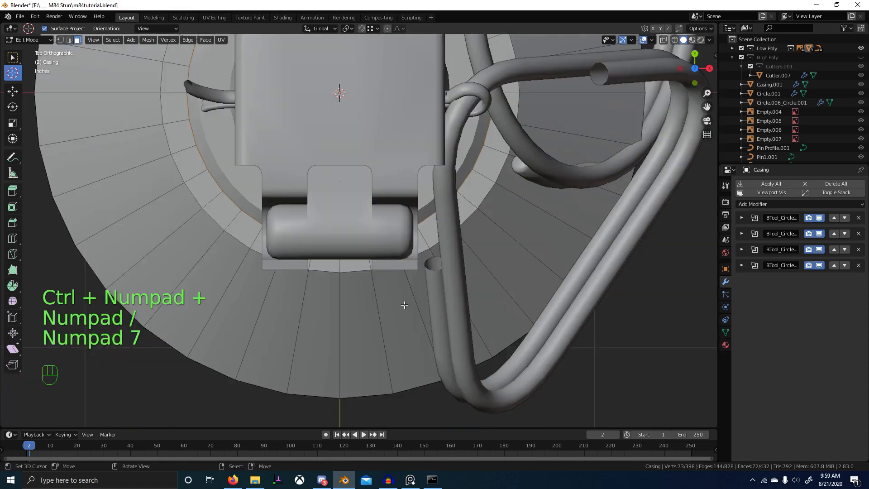
{"action": "key", "text": "z"}
{"action": "middle_click_drag", "start_coordinate": [244, 214], "coordinate": [353, 233], "text": "shift"}
{"action": "scroll", "coordinate": [363, 230], "scroll_direction": "up", "scroll_amount": 3}
{"action": "key", "text": "s"}
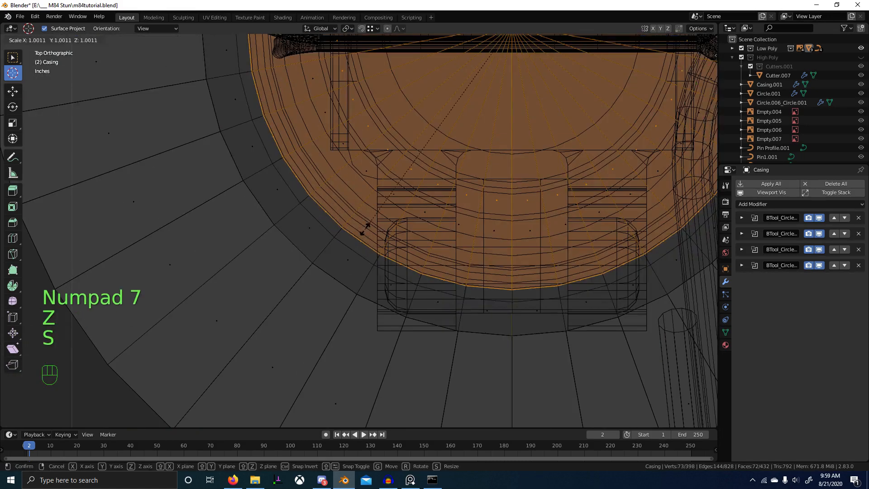
{"action": "key", "text": "s"}
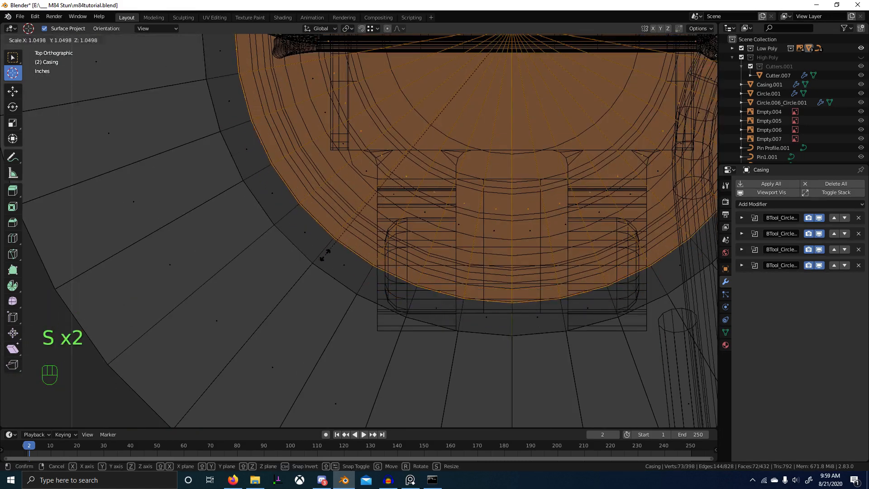
{"action": "key", "text": "shift+z"}
{"action": "left_click", "coordinate": [321, 262]}
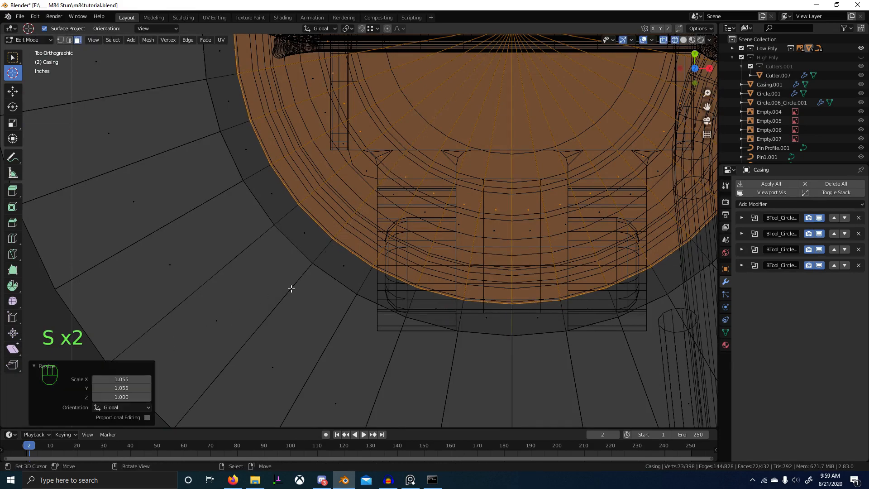
{"action": "mouse_move", "coordinate": [291, 289]}
{"action": "middle_mouse_down"}
{"action": "mouse_move", "coordinate": [387, 250]}
{"action": "mouse_move", "coordinate": [417, 255]}
{"action": "middle_mouse_up"}
{"action": "key", "text": "z"}
{"action": "key", "text": "Tab"}
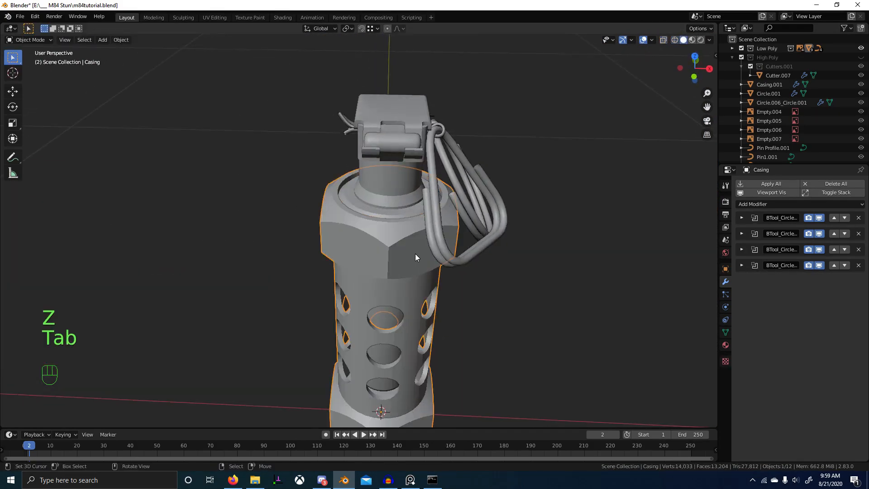
{"action": "scroll", "coordinate": [398, 248], "scroll_direction": "up", "scroll_amount": 4}
{"action": "middle_click_drag", "start_coordinate": [362, 224], "coordinate": [420, 175]}
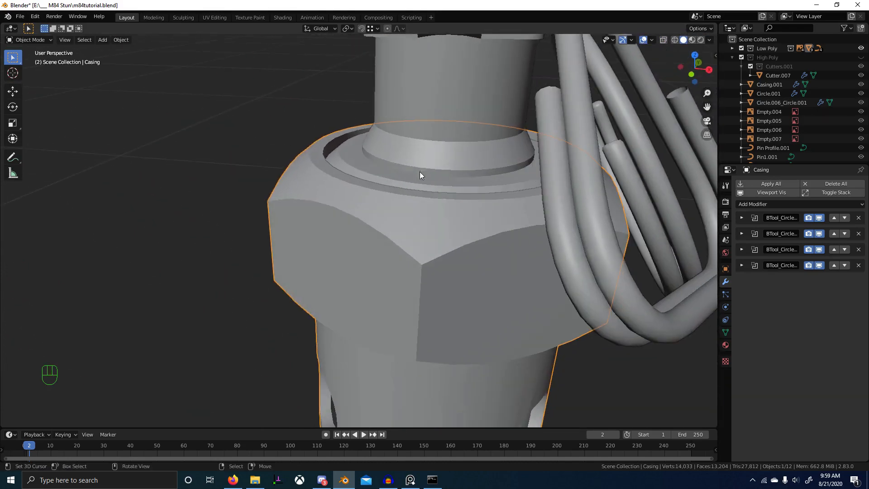
- Show the High Poly collection and delete its outdated casing
{"action": "scroll", "coordinate": [419, 179], "scroll_direction": "down", "scroll_amount": 4}
{"action": "key", "text": "3"}
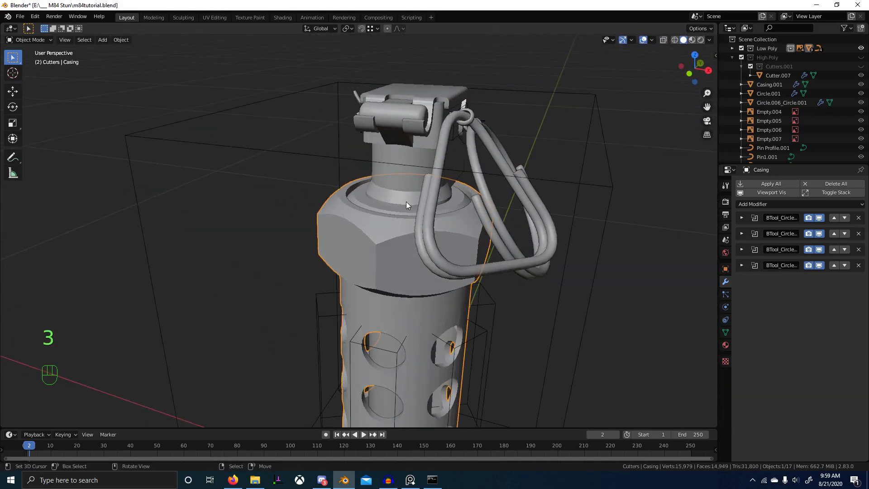
{"action": "key", "text": "2"}
{"action": "left_click", "coordinate": [384, 238]}
{"action": "key", "text": "x"}
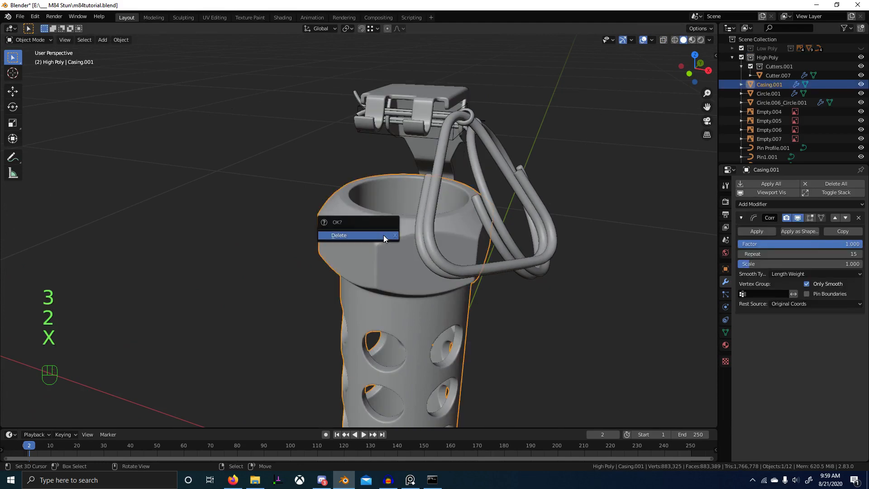
{"action": "left_click", "coordinate": [383, 236]}
- Switch the display to the Low Poly collection and select the casing and internal body
{"action": "middle_click_drag", "start_coordinate": [384, 235], "coordinate": [448, 205]}
{"action": "key", "text": "1"}
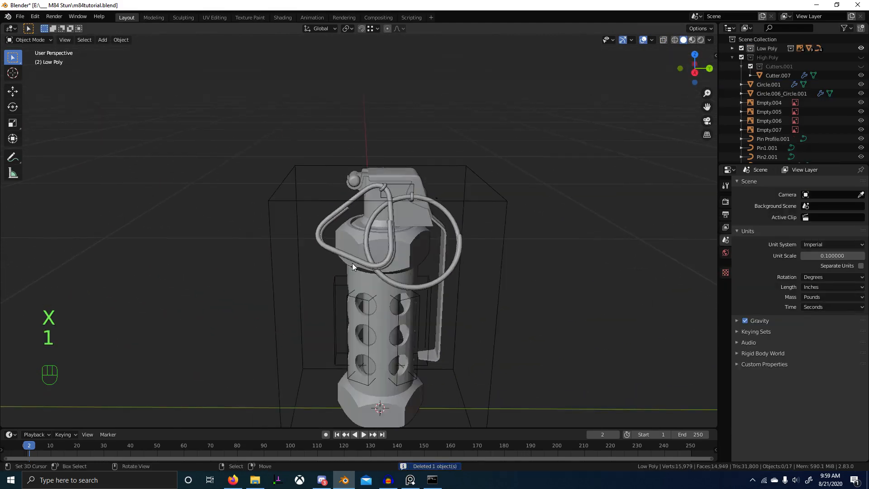
{"action": "left_click", "coordinate": [368, 236]}
{"action": "scroll", "coordinate": [406, 197], "scroll_direction": "up", "scroll_amount": 2}
{"action": "key", "text": "shift+d"}
{"action": "right_click", "coordinate": [432, 173]}
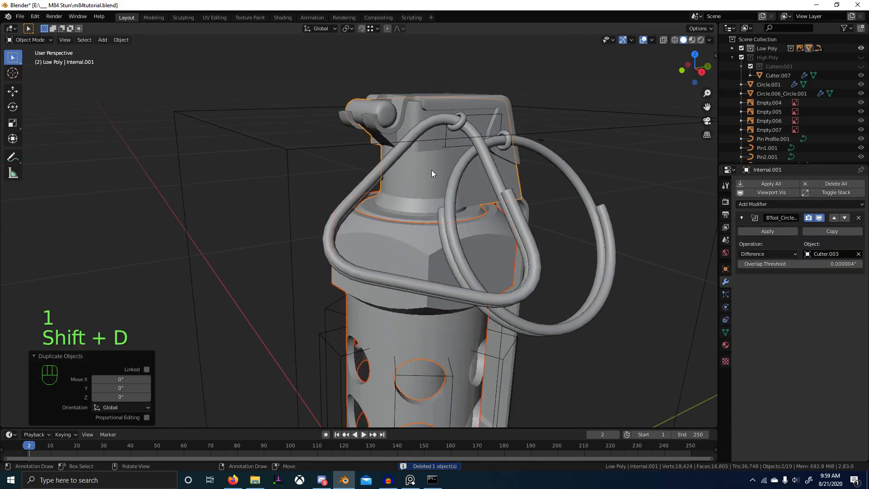
{"action": "key", "text": "ctrl"}
{"action": "key", "text": "ctrl+z"}
{"action": "scroll", "coordinate": [421, 227], "scroll_direction": "down", "scroll_amount": 3}
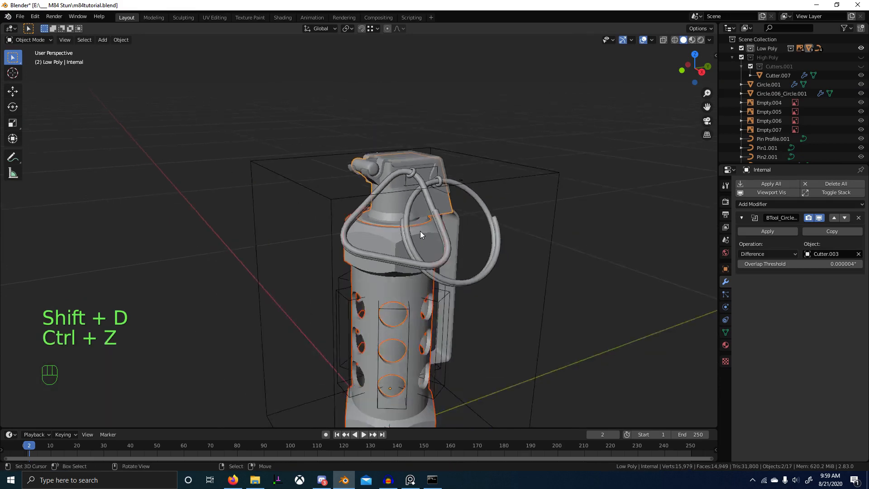
{"action": "middle_click_drag", "start_coordinate": [420, 231], "coordinate": [396, 234]}
{"action": "key", "text": "g"}
{"action": "right_click", "coordinate": [368, 293]}
{"action": "middle_click_drag", "start_coordinate": [367, 297], "coordinate": [335, 287]}
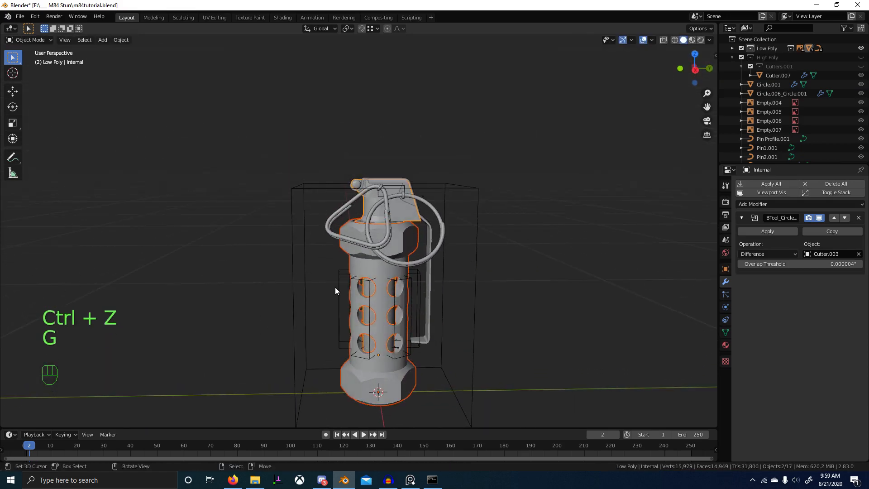
- Extend the selection of casing and internal body with all of their boolean cutters, including the large outer box cutter
{"action": "key", "text": "b"}
{"action": "left_click_drag", "start_coordinate": [309, 314], "coordinate": [541, 342]}
{"action": "middle_click_drag", "start_coordinate": [541, 342], "coordinate": [441, 312]}
{"action": "key", "text": "b"}
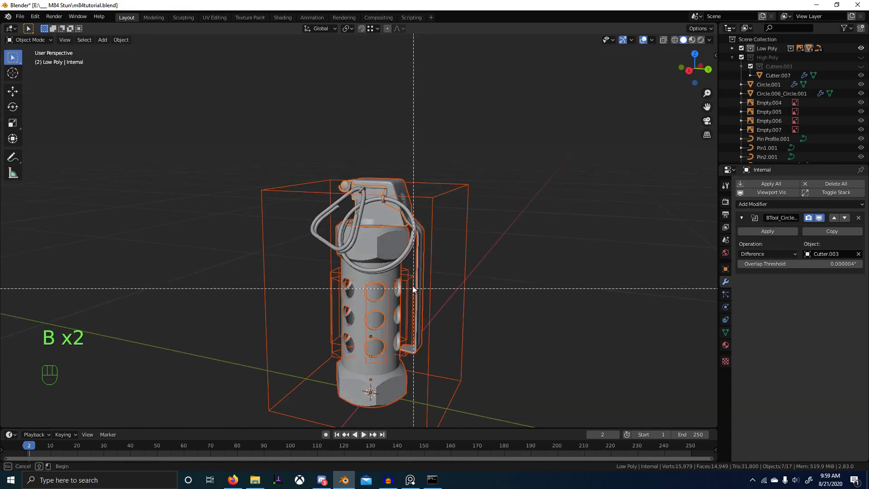
{"action": "scroll", "coordinate": [455, 251], "scroll_direction": "up", "scroll_amount": 3}
{"action": "mouse_move", "coordinate": [414, 264]}
{"action": "middle_mouse_down"}
{"action": "mouse_move", "coordinate": [454, 254]}
{"action": "mouse_move", "coordinate": [403, 258]}
{"action": "middle_mouse_up"}
{"action": "scroll", "coordinate": [405, 276], "scroll_direction": "up", "scroll_amount": 5}
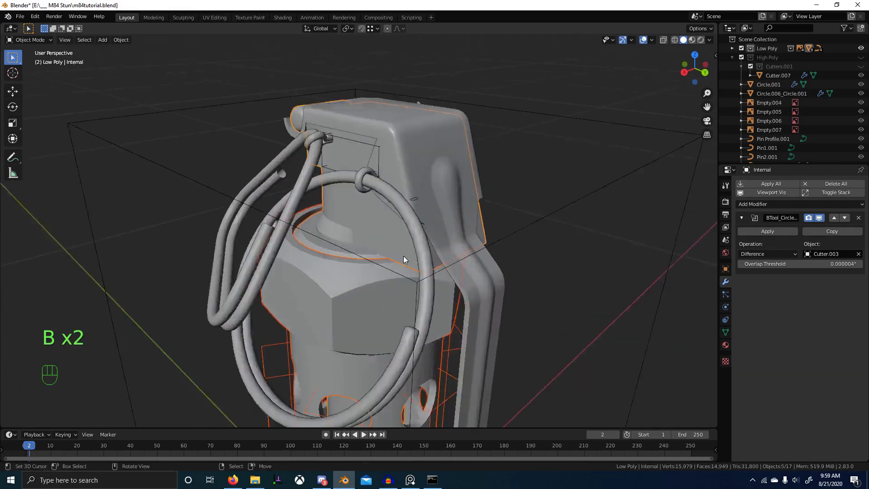
{"action": "left_click", "coordinate": [424, 164], "text": "shift"}
{"action": "scroll", "coordinate": [425, 164], "scroll_direction": "down", "scroll_amount": 8}
{"action": "middle_click_drag", "start_coordinate": [424, 167], "coordinate": [411, 226]}
{"action": "key", "text": "g"}
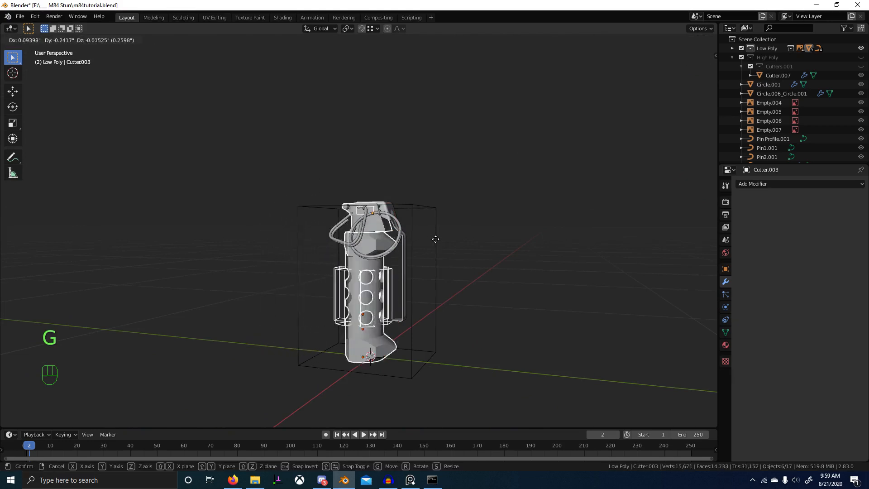
{"action": "left_click", "coordinate": [420, 299]}
{"action": "left_click", "coordinate": [436, 307], "text": "shift"}
{"action": "middle_click_drag", "start_coordinate": [436, 307], "coordinate": [435, 321]}
- Duplicate the selected parts and cutters in place, move the copies to the High Poly collection and display it
{"action": "key", "text": "shift+d"}
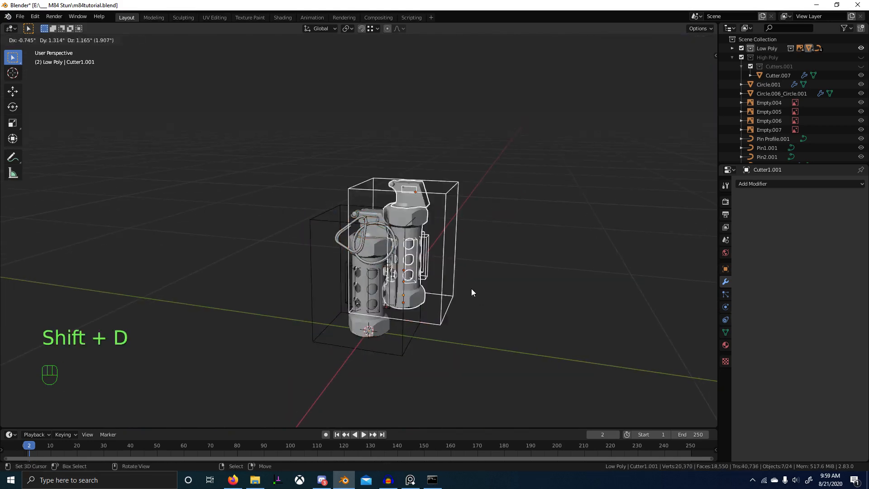
{"action": "right_click", "coordinate": [471, 289]}
{"action": "key", "text": "m"}
{"action": "mouse_move", "coordinate": [471, 289]}
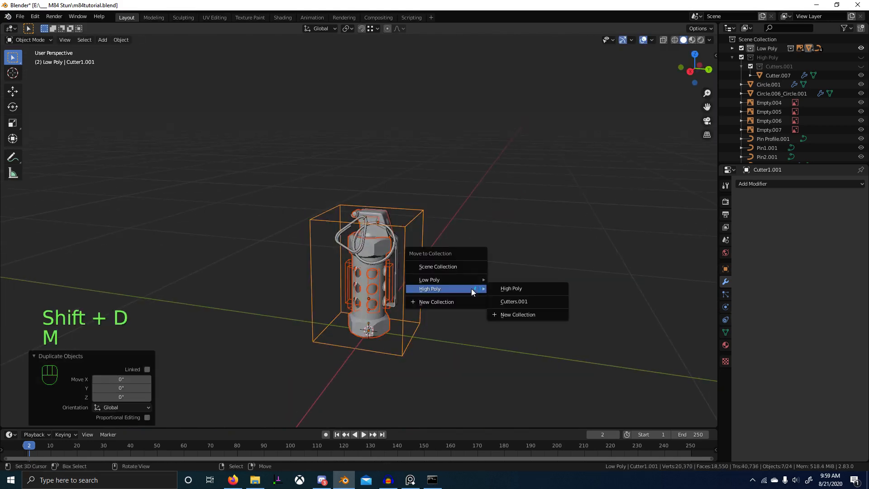
{"action": "left_click", "coordinate": [530, 289]}
{"action": "key", "text": "2"}
{"action": "scroll", "coordinate": [433, 266], "scroll_direction": "up", "scroll_amount": 2}
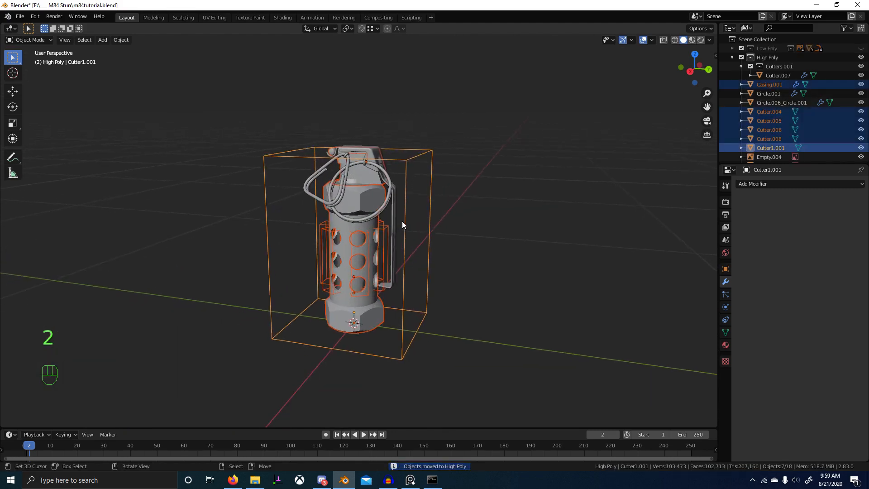
- Isolate the high-poly casing and hide its boolean modifiers in the viewport
{"action": "left_click", "coordinate": [437, 202]}
{"action": "left_click", "coordinate": [375, 208]}
{"action": "left_click", "coordinate": [369, 205]}
{"action": "key", "text": "KP_Divide"}
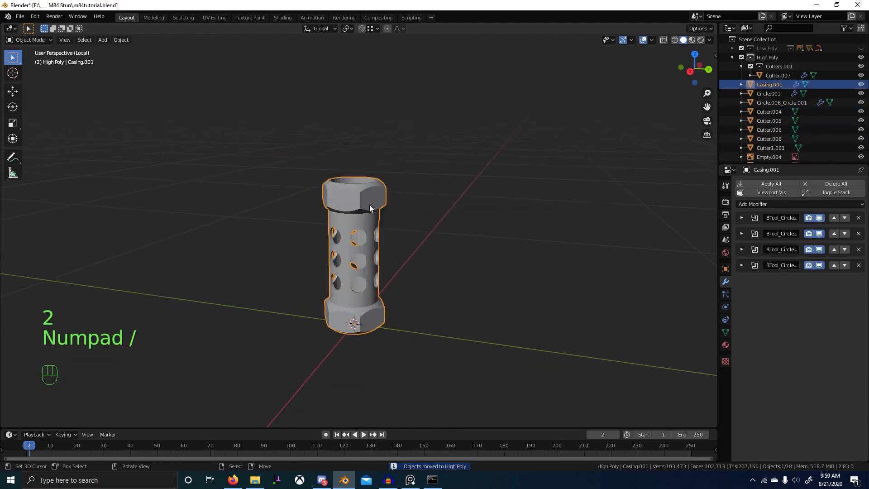
{"action": "left_click", "coordinate": [778, 194]}
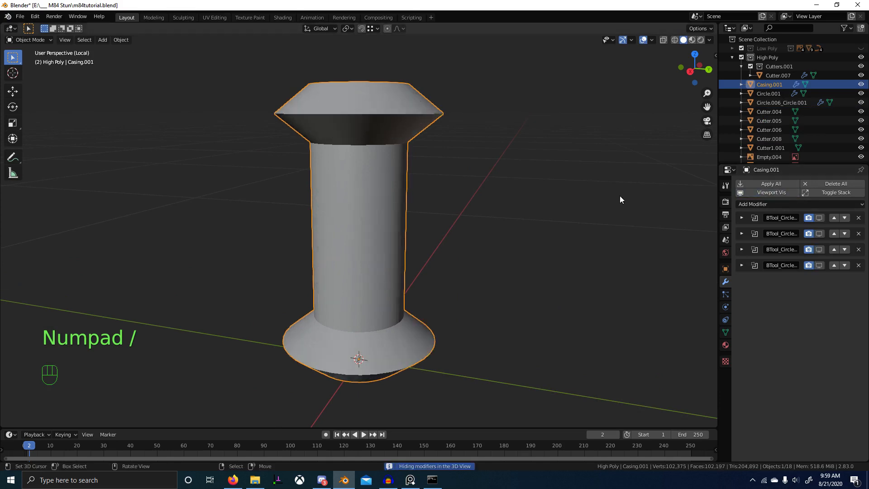
- Dissolve the three horizontal edge loops around the casing's tube
{"action": "key", "text": "Tab"}
{"action": "key", "text": "2"}
{"action": "left_click", "coordinate": [366, 194], "text": "alt"}
{"action": "right_click", "coordinate": [367, 245], "text": "alt+shift"}
{"action": "key", "text": "ctrl+z"}
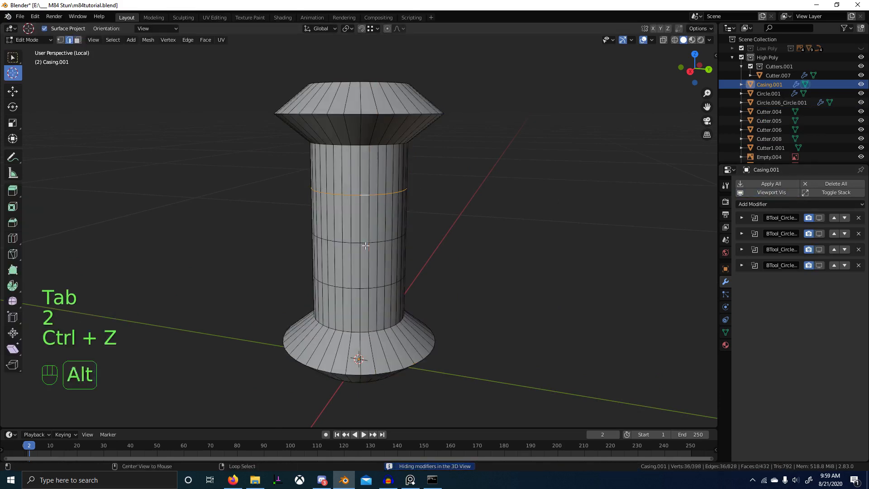
{"action": "right_click", "coordinate": [365, 243], "text": "alt+shift"}
{"action": "right_click", "coordinate": [365, 287], "text": "alt+shift"}
{"action": "key", "text": "ctrl+x"}
- Select the casing's sharp edges at 45°, add the edge loop around the top opening and crease them all
{"action": "key", "text": "q"}
{"action": "left_click", "coordinate": [365, 287]}
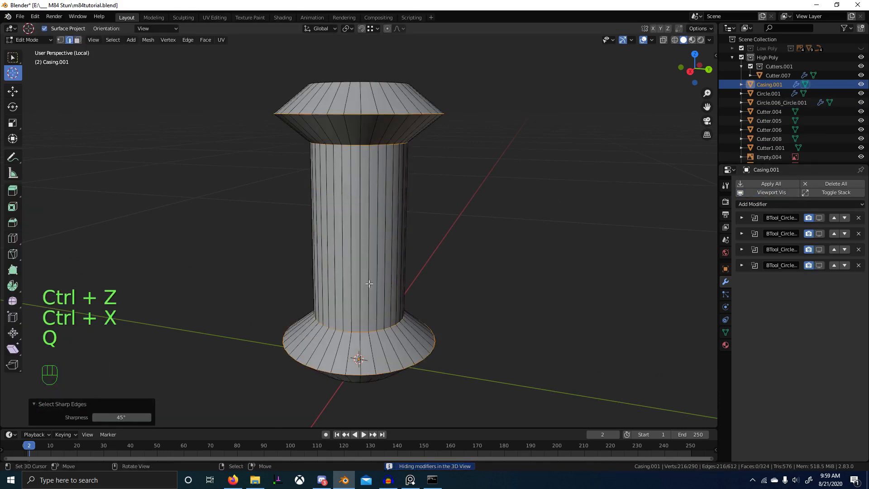
{"action": "middle_click_drag", "start_coordinate": [426, 199], "coordinate": [413, 247]}
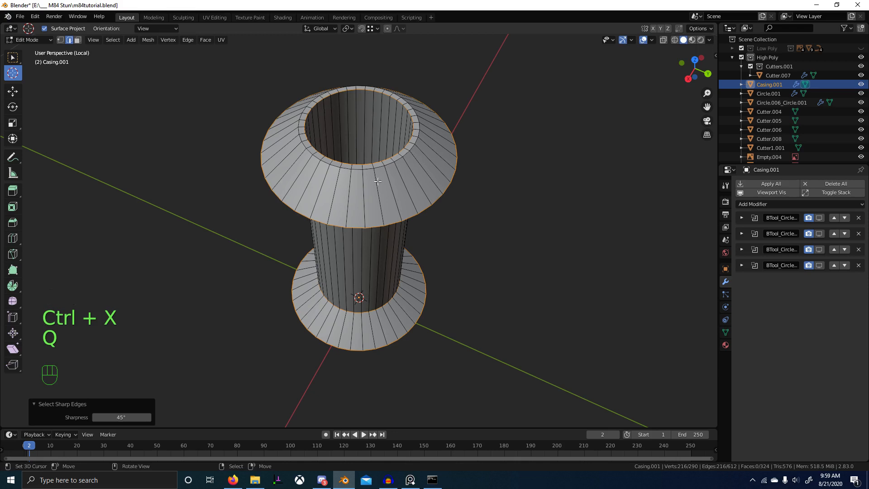
{"action": "right_click", "coordinate": [377, 169], "text": "alt+shift"}
{"action": "key", "text": "shift+e"}
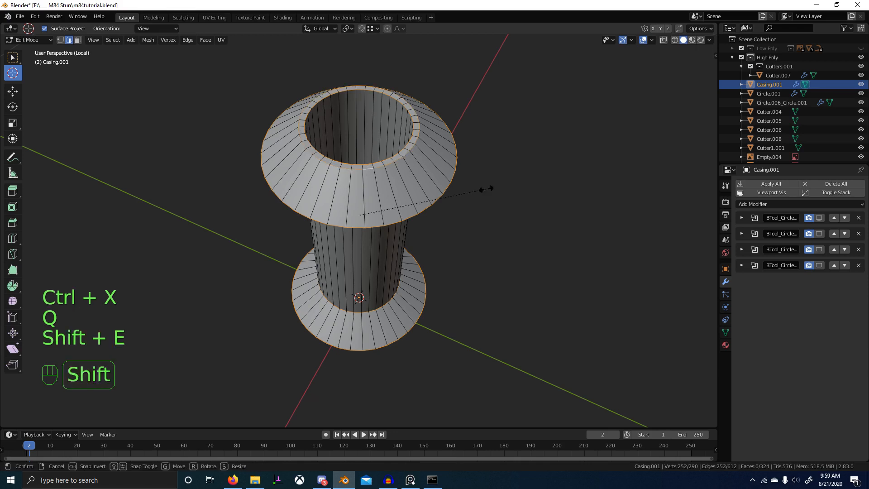
{"action": "left_click", "coordinate": [490, 194]}
{"action": "key", "text": "Tab"}
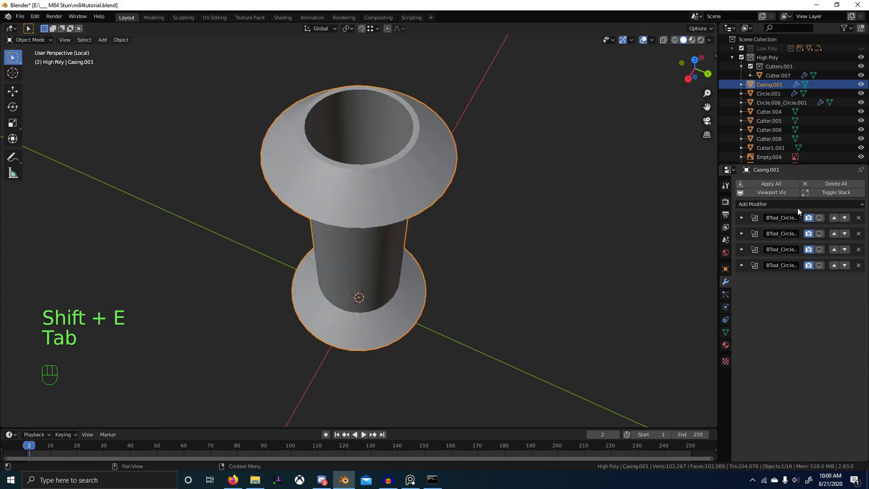
- Check the casing in the full model with its boolean modifiers displayed, and hide them again
{"action": "left_click", "coordinate": [772, 196]}
{"action": "scroll", "coordinate": [544, 174], "scroll_direction": "up", "scroll_amount": 2}
{"action": "key", "text": "KP_Divide"}
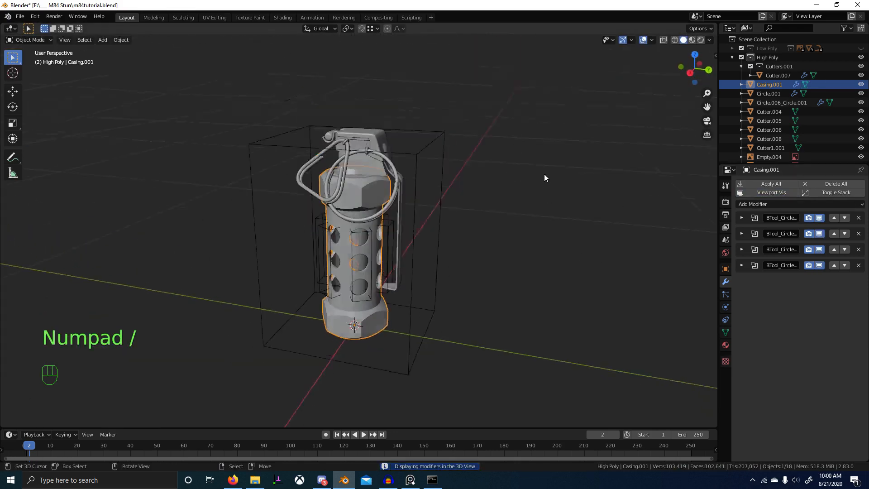
{"action": "left_click", "coordinate": [759, 193]}
- Edit the three hole cutters around the casing's tube together and crease their sharp edges with factor 1
{"action": "scroll", "coordinate": [362, 222], "scroll_direction": "up", "scroll_amount": 4}
{"action": "right_click", "coordinate": [297, 231]}
{"action": "right_click", "coordinate": [272, 215], "text": "shift"}
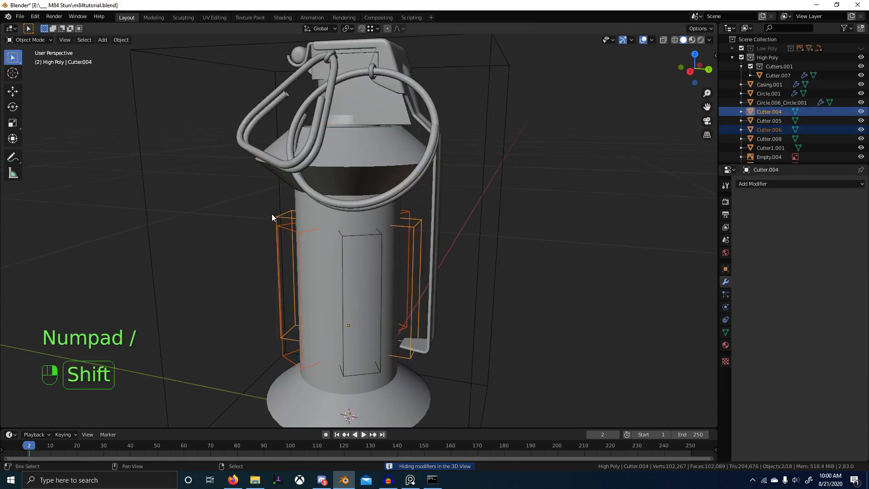
{"action": "right_click", "coordinate": [378, 234], "text": "shift"}
{"action": "key", "text": "Tab"}
{"action": "key", "text": "alt+a"}
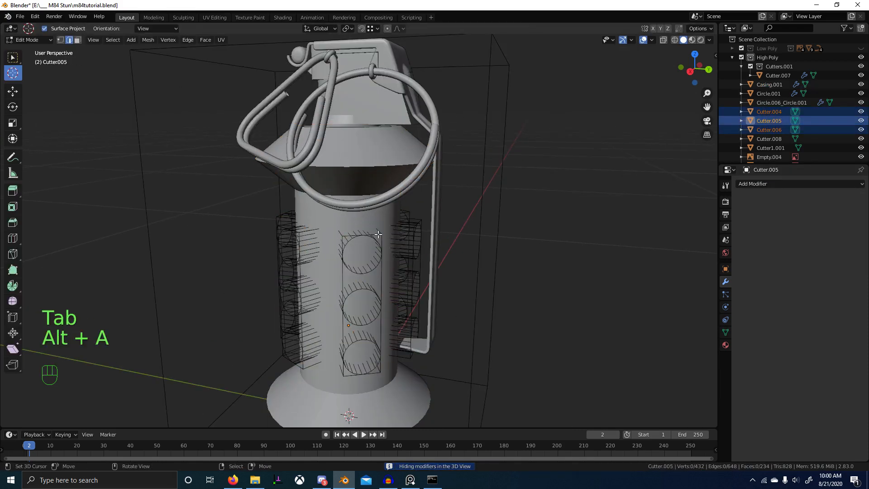
{"action": "key", "text": "q"}
{"action": "left_click", "coordinate": [378, 234]}
{"action": "key", "text": "shift+e"}
{"action": "left_click", "coordinate": [379, 234], "text": "ctrl"}
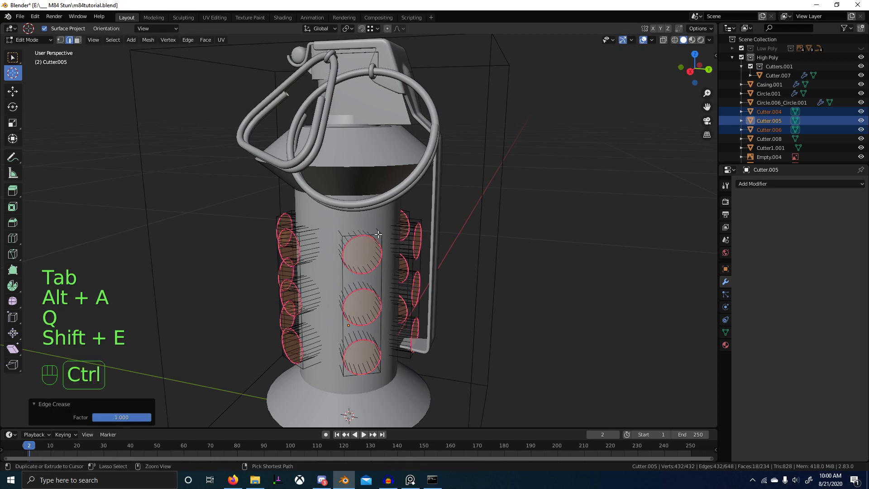
- Add a level 3 subdivision to the three hole cutters
{"action": "key", "text": "ctrl+3"}
{"action": "key", "text": "Tab"}
{"action": "middle_click_drag", "start_coordinate": [456, 257], "coordinate": [382, 229]}
{"action": "key", "text": "ctrl+3"}
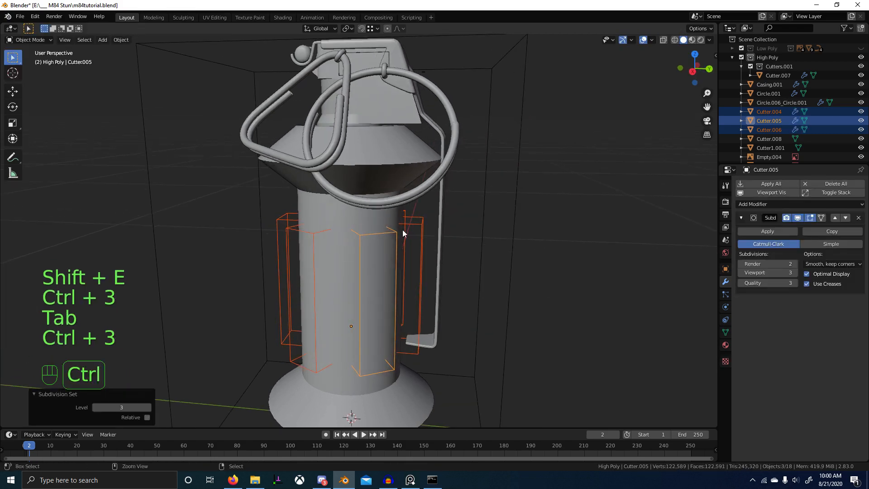
- Check the smoothed hole cuts by displaying the casing's boolean modifiers, and hide them again
{"action": "left_click", "coordinate": [346, 218]}
{"action": "left_click", "coordinate": [764, 193]}
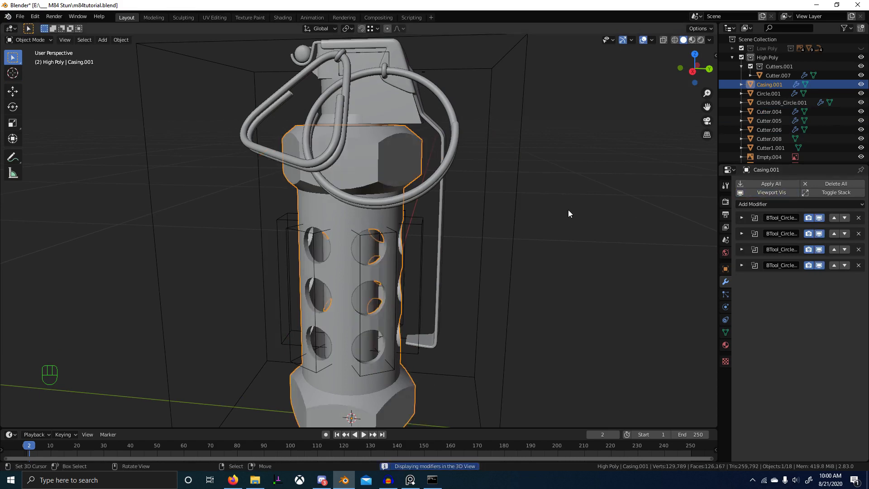
{"action": "left_click", "coordinate": [778, 193]}
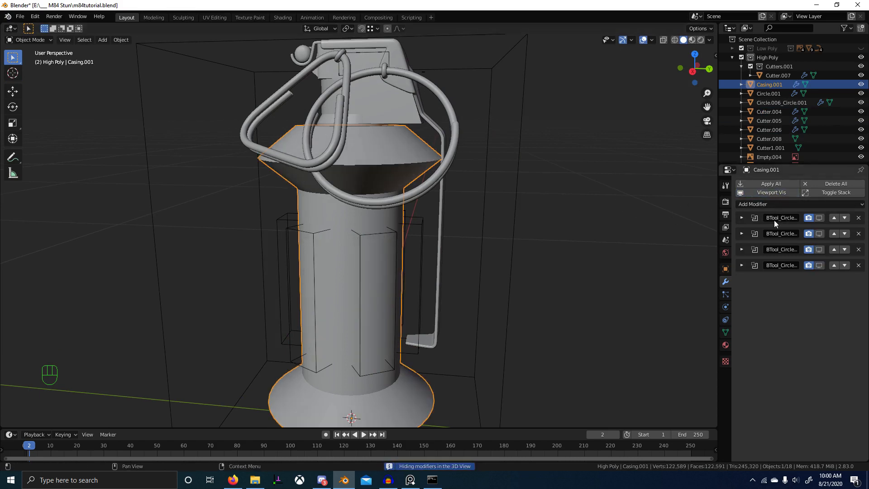
- Add a level 4 subdivision to the casing and place it above the four boolean modifiers
{"action": "key", "text": "ctrl+4"}
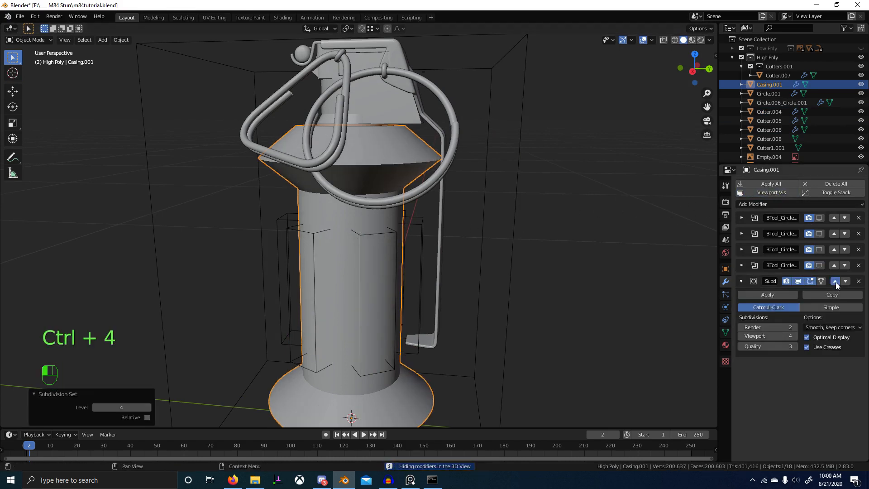
{"action": "left_click", "coordinate": [835, 281]}
{"action": "left_click", "coordinate": [838, 266]}
{"action": "left_click", "coordinate": [836, 249]}
{"action": "left_click", "coordinate": [835, 233]}
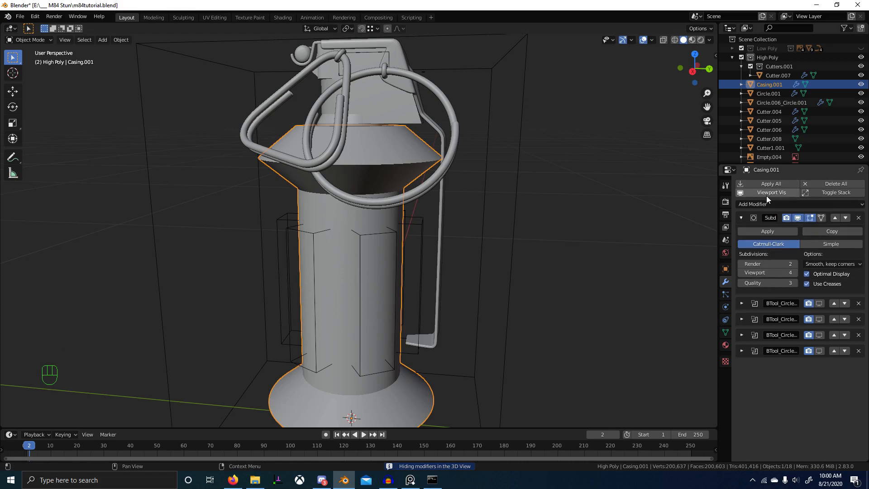
- Toggle the viewport display of the casing's modifiers and apply the whole modifier stack
{"action": "left_click", "coordinate": [766, 194]}
{"action": "left_click", "coordinate": [779, 193]}
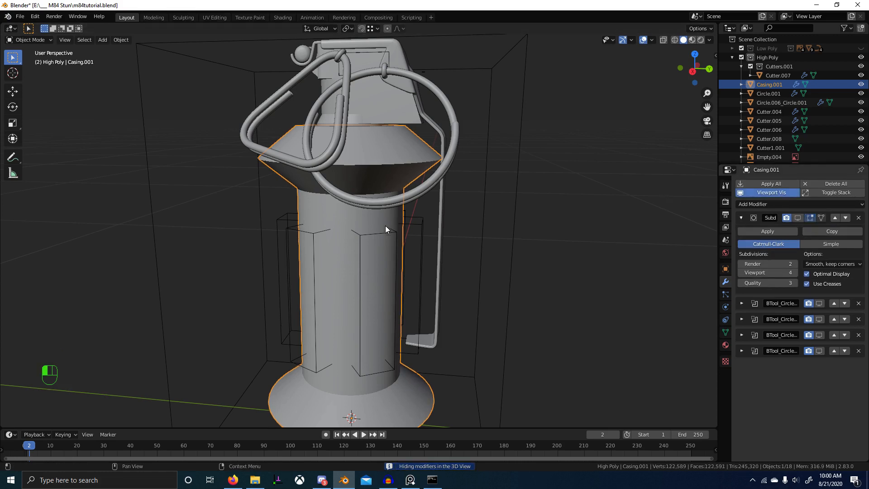
{"action": "left_click", "coordinate": [777, 185]}
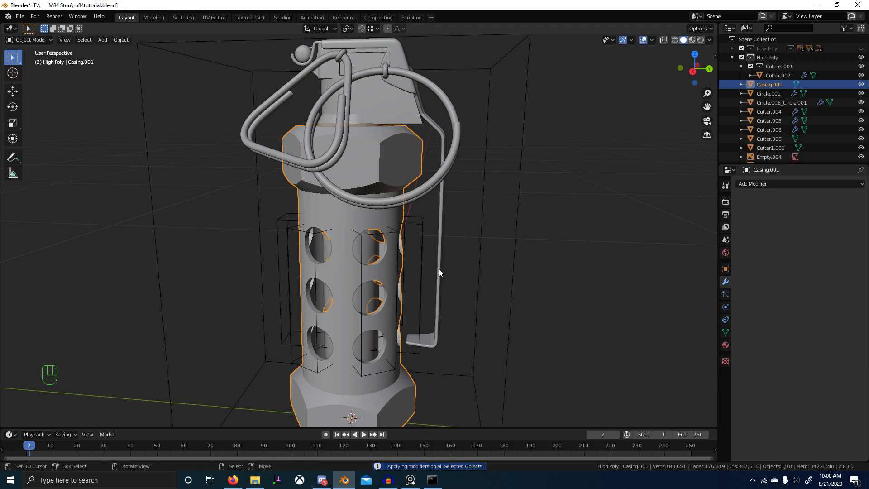
- Delete the three hole cutters around the casing's tube and the large box cutter
{"action": "right_click", "coordinate": [283, 231]}
{"action": "right_click", "coordinate": [415, 233], "text": "shift"}
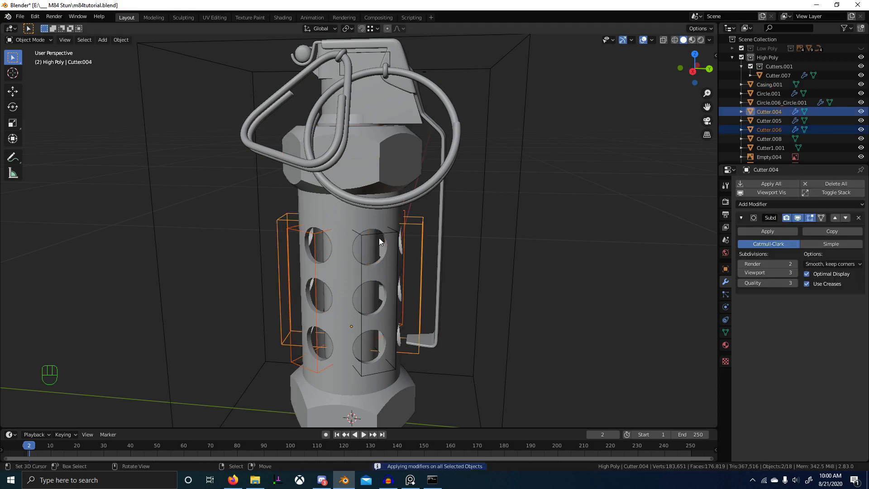
{"action": "middle_click_drag", "start_coordinate": [414, 233], "coordinate": [424, 232]}
{"action": "right_click", "coordinate": [423, 232], "text": "shift"}
{"action": "key", "text": "x"}
{"action": "left_click", "coordinate": [424, 232]}
{"action": "right_click", "coordinate": [553, 235]}
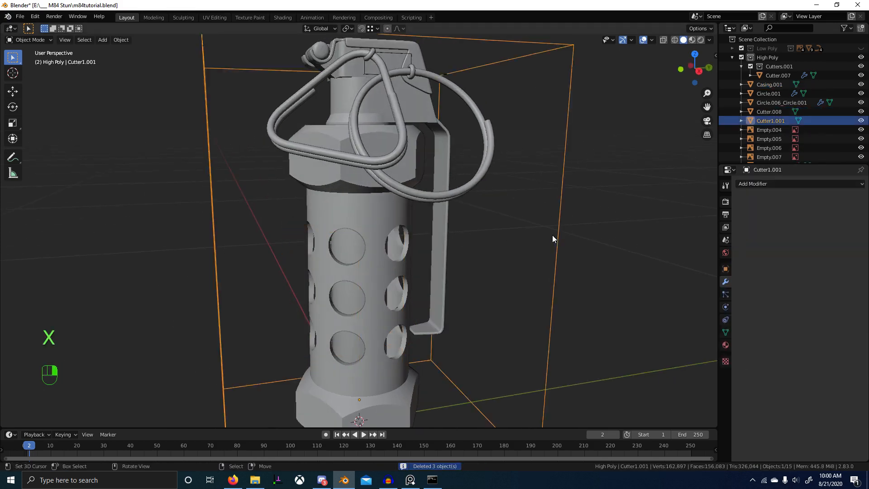
{"action": "key", "text": "x"}
{"action": "left_click", "coordinate": [553, 234]}
- Apply the casing's scale and voxel-remesh it with a voxel size of 0.0075"
{"action": "left_click", "coordinate": [726, 332]}
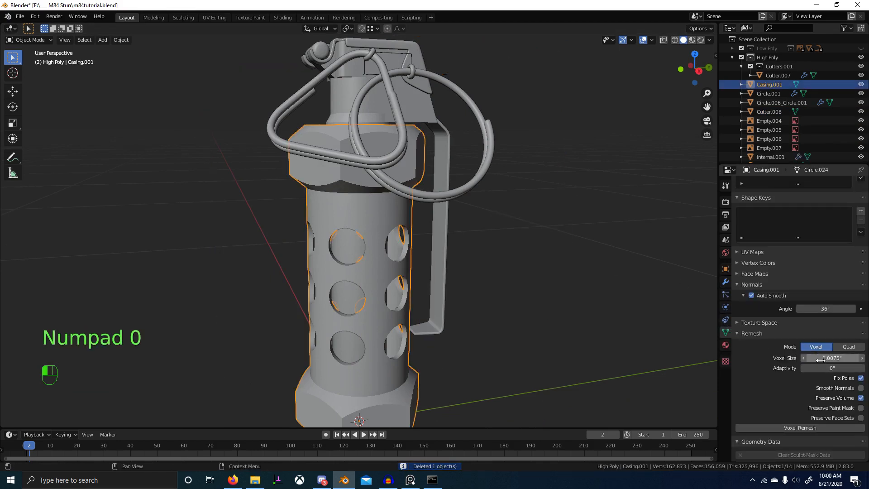
{"action": "key", "text": "ctrl+a"}
{"action": "left_click", "coordinate": [498, 344]}
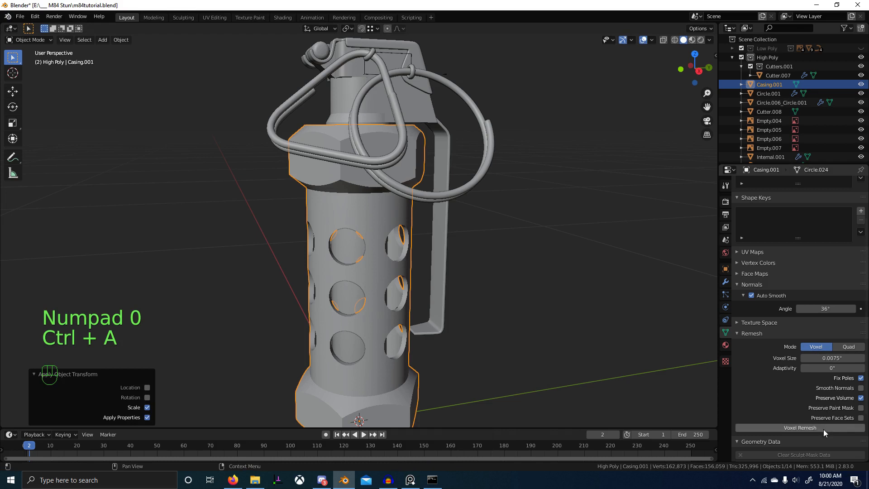
{"action": "left_click", "coordinate": [824, 428]}
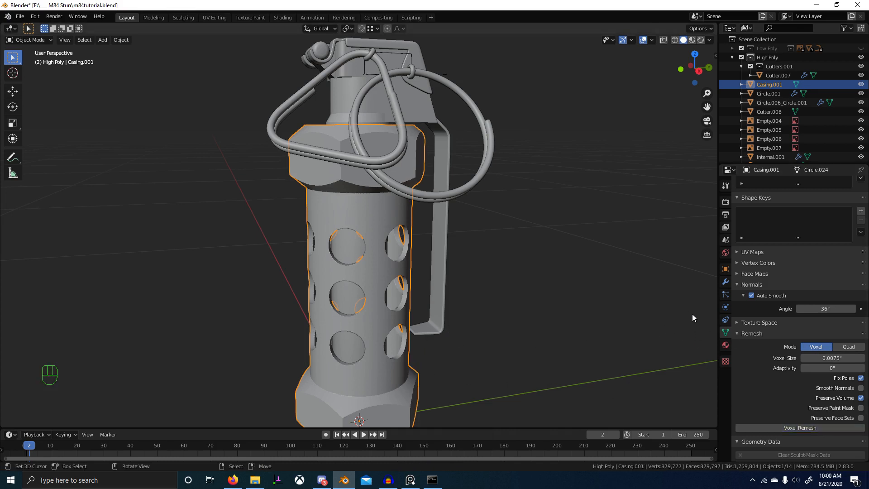
- Add a Corrective Smooth modifier to the casing with Length Weight smoothing, Only Smooth enabled, factor 1 and 15 repeats
{"action": "left_click", "coordinate": [725, 282]}
{"action": "left_click", "coordinate": [780, 183]}
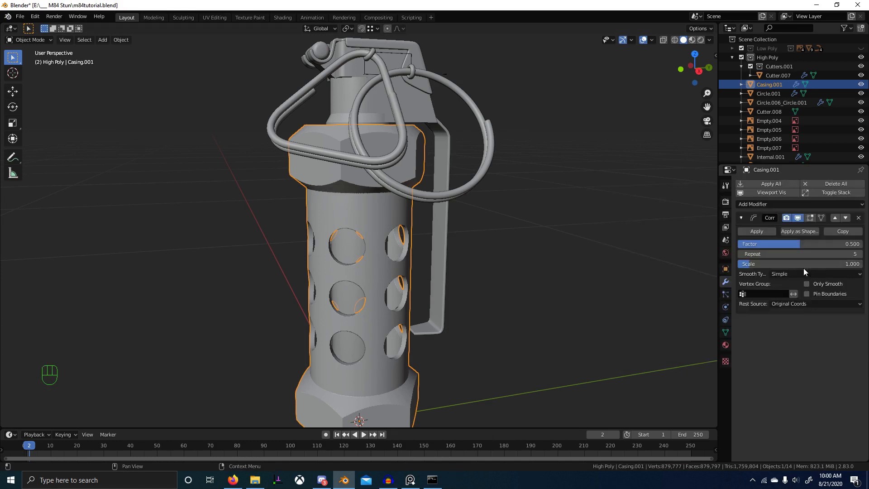
{"action": "left_click", "coordinate": [817, 275]}
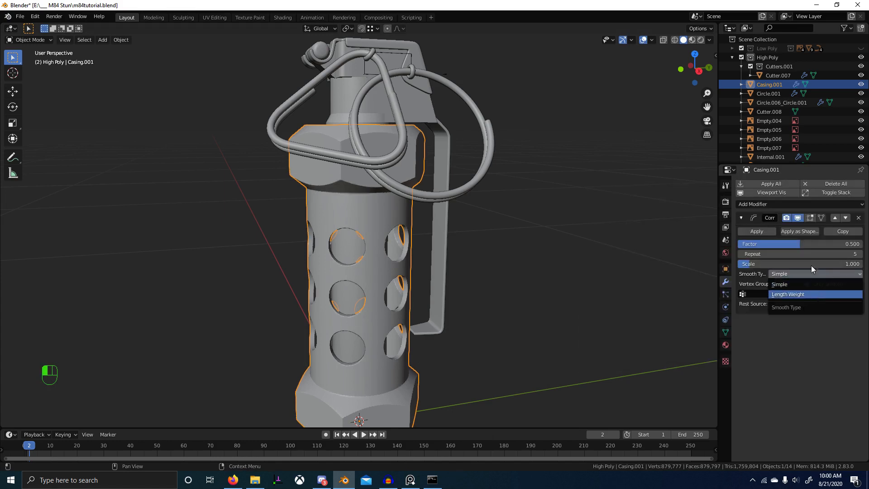
{"action": "left_click", "coordinate": [797, 295]}
{"action": "left_click", "coordinate": [818, 242]}
{"action": "type", "text": "1"}
{"action": "key", "text": "Return"}
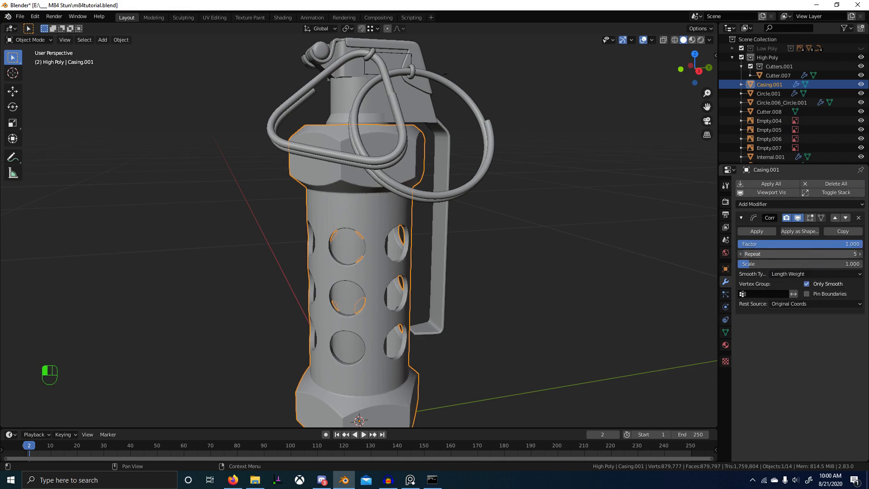
{"action": "left_click", "coordinate": [812, 254]}
{"action": "type", "text": "15"}
{"action": "left_click", "coordinate": [817, 325]}
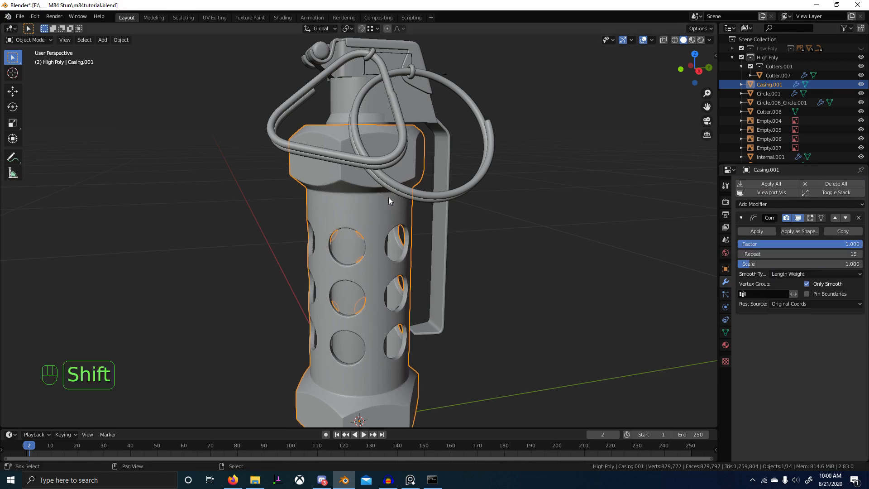
- Crease the sharp edges of the internal body's ring-hole cutter and add a level 2 subdivision to that cutter
{"action": "middle_click_drag", "start_coordinate": [388, 197], "coordinate": [393, 285], "text": "shift"}
{"action": "middle_click_drag", "start_coordinate": [393, 267], "coordinate": [371, 307]}
{"action": "right_click", "coordinate": [349, 240]}
{"action": "key", "text": "KP_Divide"}
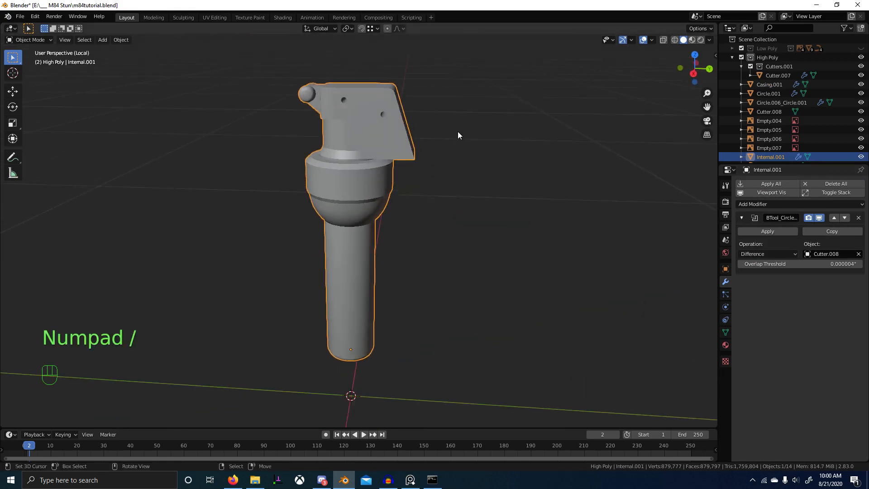
{"action": "key", "text": "KP_Divide"}
{"action": "left_click", "coordinate": [452, 113]}
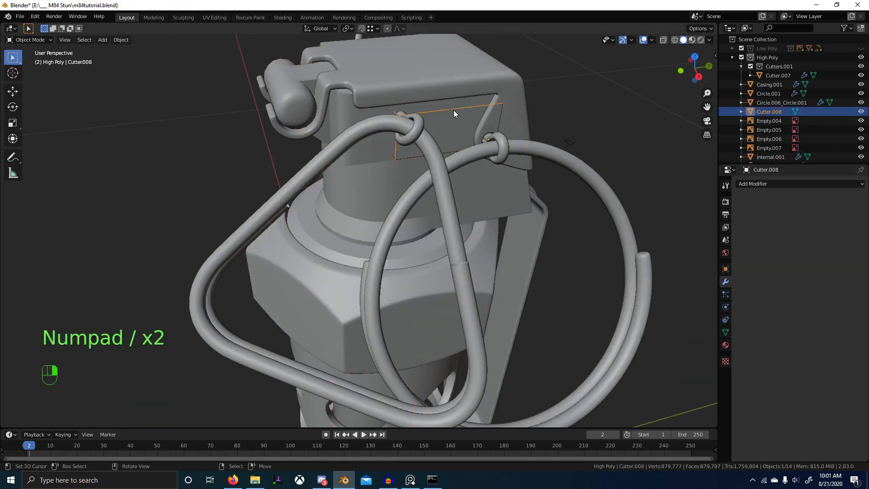
{"action": "key", "text": "Tab"}
{"action": "key", "text": "2"}
{"action": "key", "text": "alt+a"}
{"action": "key", "text": "2"}
{"action": "key", "text": "q"}
{"action": "left_click", "coordinate": [418, 121]}
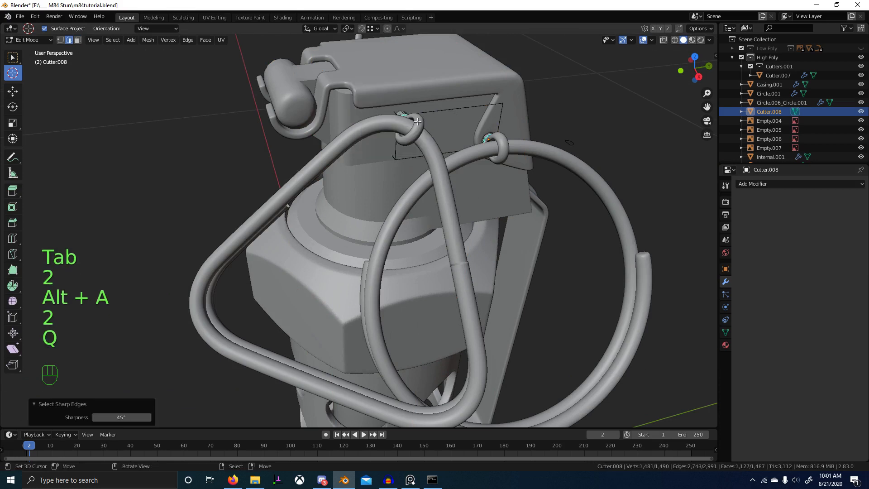
{"action": "key", "text": "shift+e"}
{"action": "key", "text": "Tab"}
{"action": "key", "text": "ctrl+2"}
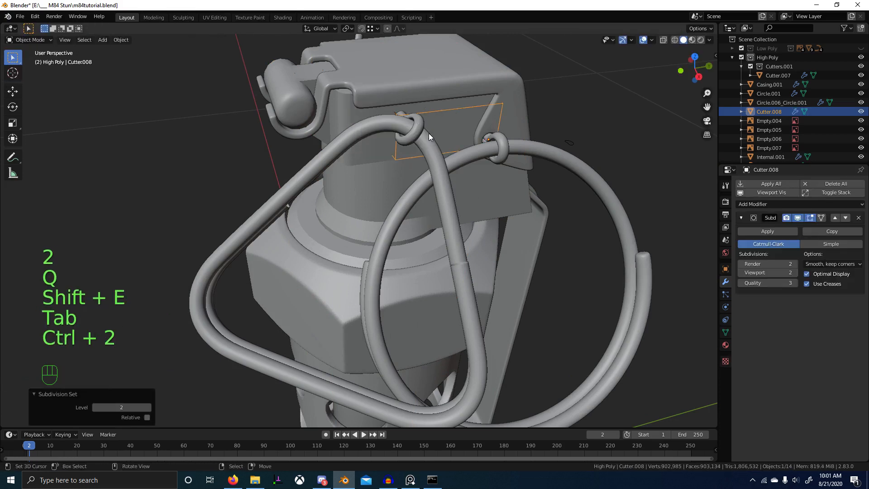
- Isolate the internal body, select all its sharp-marked edges by similar sharpness, and crease them
{"action": "left_click", "coordinate": [376, 136]}
{"action": "key", "text": "KP_Divide"}
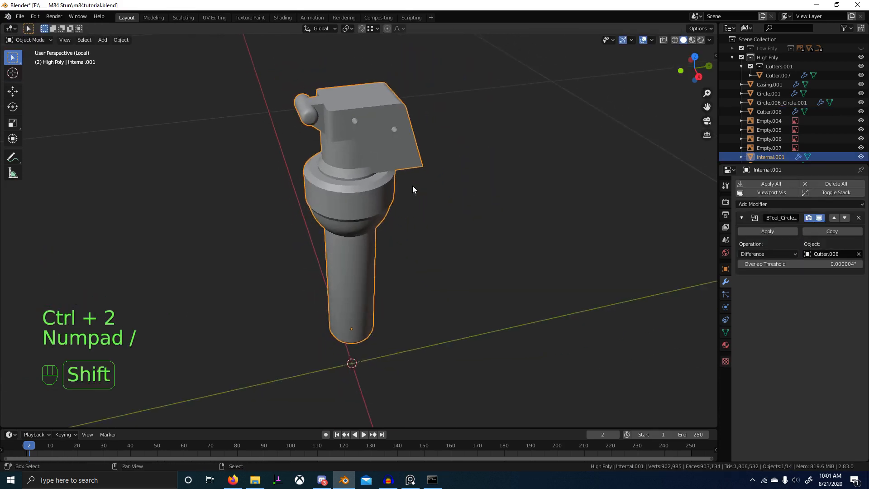
{"action": "scroll", "coordinate": [412, 186], "scroll_direction": "up", "scroll_amount": 4}
{"action": "key", "text": "Tab"}
{"action": "scroll", "coordinate": [446, 198], "scroll_direction": "up", "scroll_amount": 4}
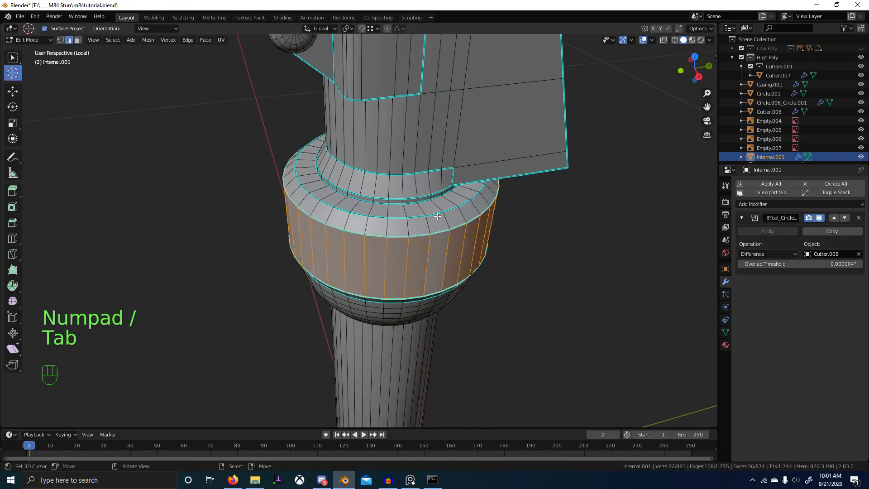
{"action": "key", "text": "alt+a"}
{"action": "key", "text": "shift+g"}
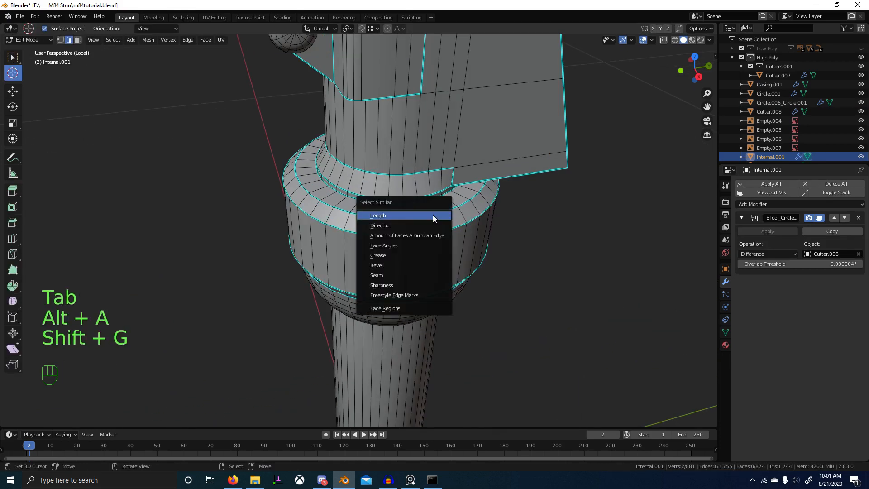
{"action": "left_click", "coordinate": [428, 284]}
{"action": "key", "text": "shift+e"}
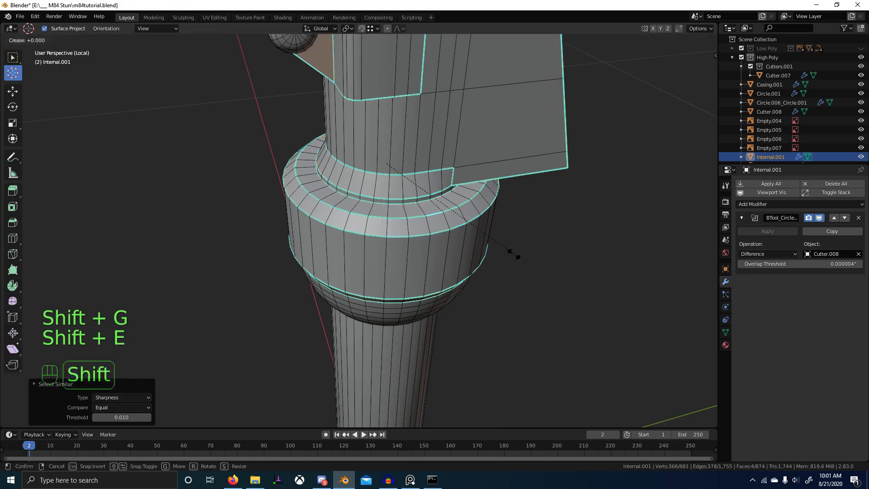
{"action": "left_click", "coordinate": [511, 252]}
{"action": "key", "text": "Tab"}
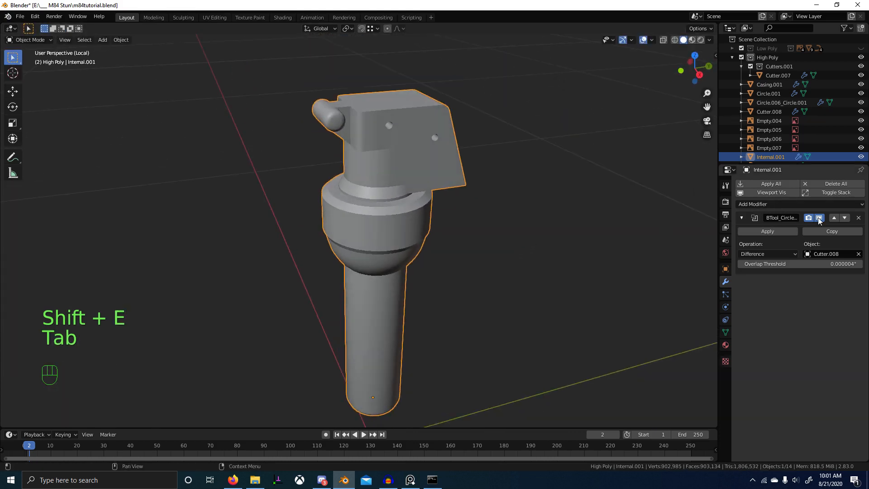
- Hide the internal body's boolean, add a level 4 subdivision, and place it above the boolean
{"action": "left_click", "coordinate": [820, 219]}
{"action": "key", "text": "ctrl+4"}
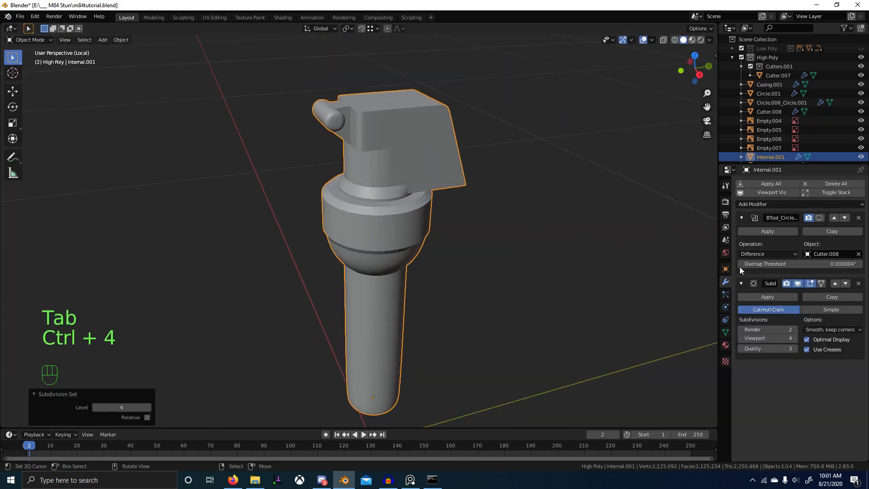
{"action": "left_click", "coordinate": [835, 283]}
- Remove the crease from the edge where the head block's top face meets its rounded end
{"action": "middle_click_drag", "start_coordinate": [586, 242], "coordinate": [588, 179]}
{"action": "key", "text": "Tab"}
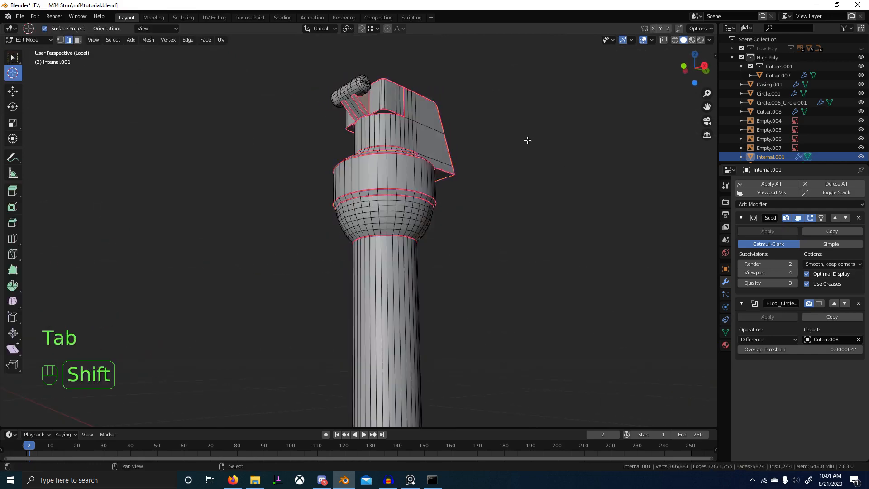
{"action": "middle_click_drag", "start_coordinate": [527, 141], "coordinate": [421, 189]}
{"action": "key", "text": "Tab"}
{"action": "key", "text": "Tab"}
{"action": "key", "text": "2"}
{"action": "left_click", "coordinate": [420, 189]}
{"action": "key", "text": "shift+e"}
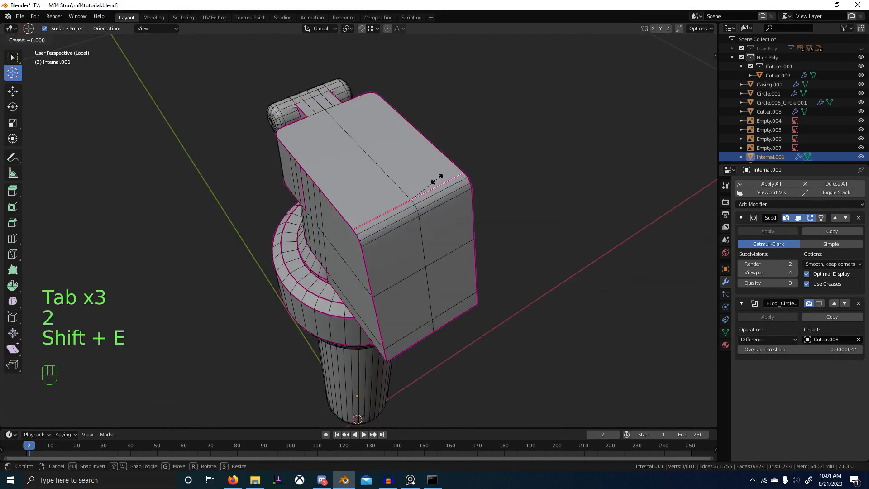
{"action": "left_click", "coordinate": [369, 202]}
{"action": "key", "text": "2"}
{"action": "key", "text": "2"}
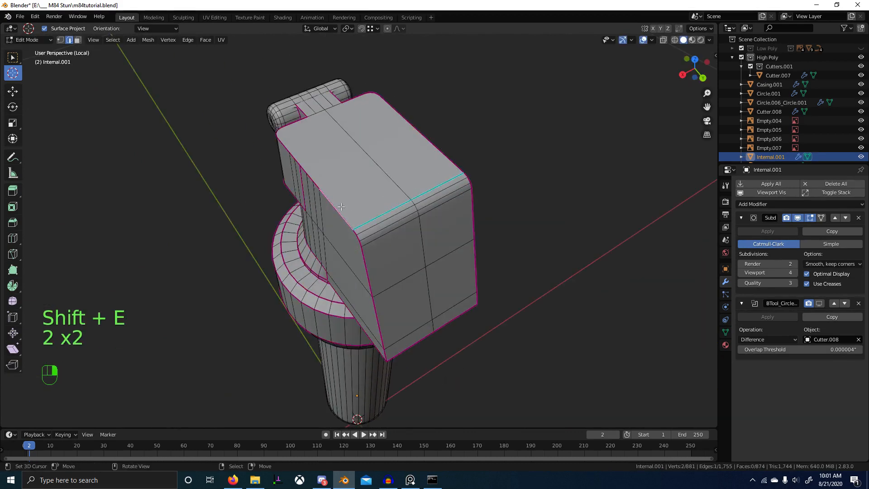
{"action": "key", "text": "w"}
{"action": "left_click", "coordinate": [444, 165]}
{"action": "key", "text": "ctrl+z"}
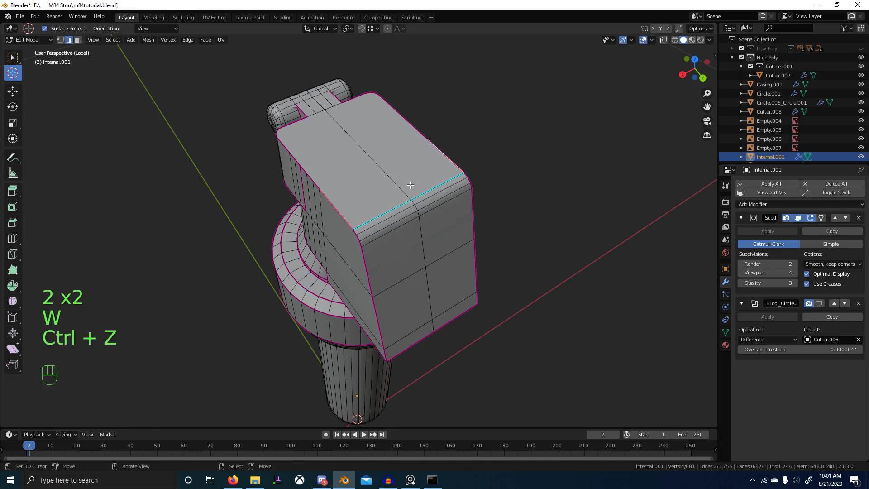
- Subdivide the head block's lengthwise top edges and slide the new cross edge close to the rounded end
{"action": "key", "text": "w"}
{"action": "left_click", "coordinate": [406, 184]}
{"action": "key", "text": "2"}
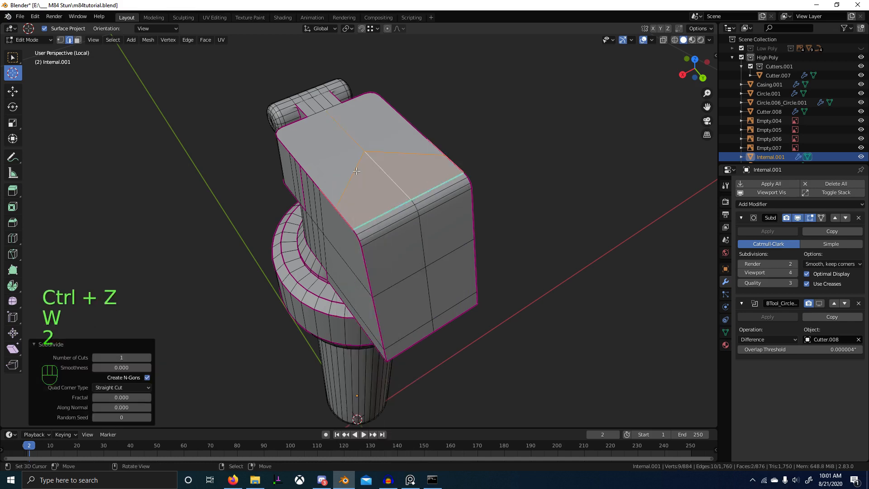
{"action": "left_click", "coordinate": [404, 154]}
{"action": "key", "text": "g"}
{"action": "key", "text": "g"}
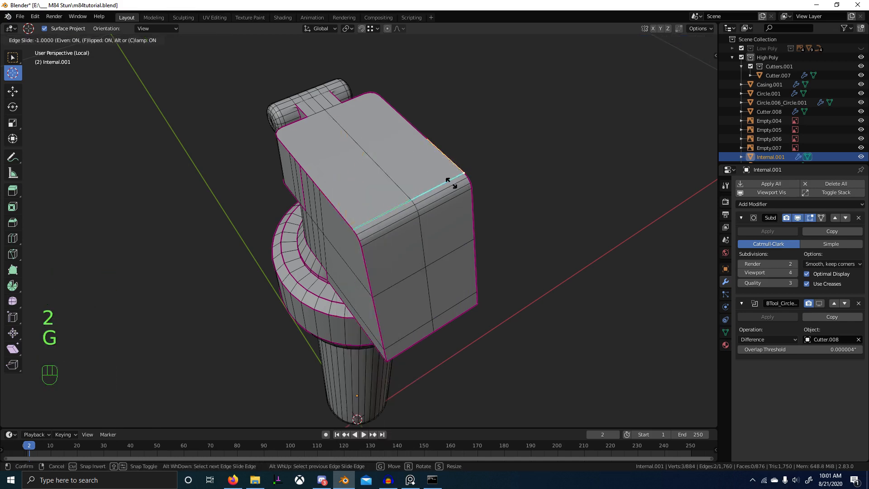
{"action": "left_click", "coordinate": [435, 183]}
- Subdivide the upper vertical edges of the head block's end face and slide the new cross edge up near the rounding
{"action": "left_click", "coordinate": [467, 216], "text": "shift"}
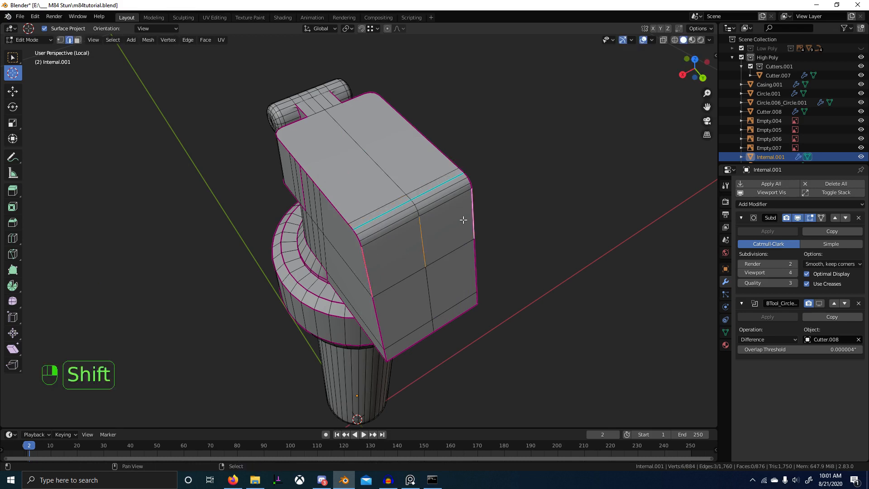
{"action": "key", "text": "w"}
{"action": "left_click", "coordinate": [463, 219]}
{"action": "left_click", "coordinate": [405, 251]}
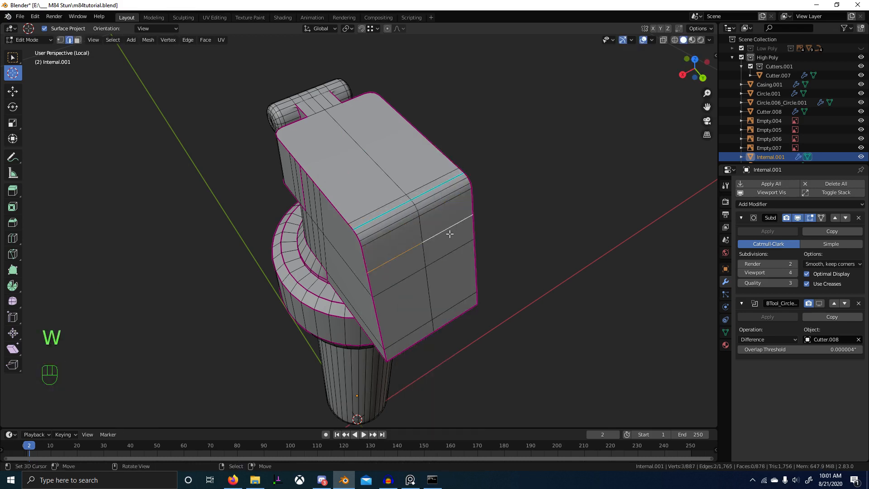
{"action": "key", "text": "g"}
{"action": "key", "text": "g"}
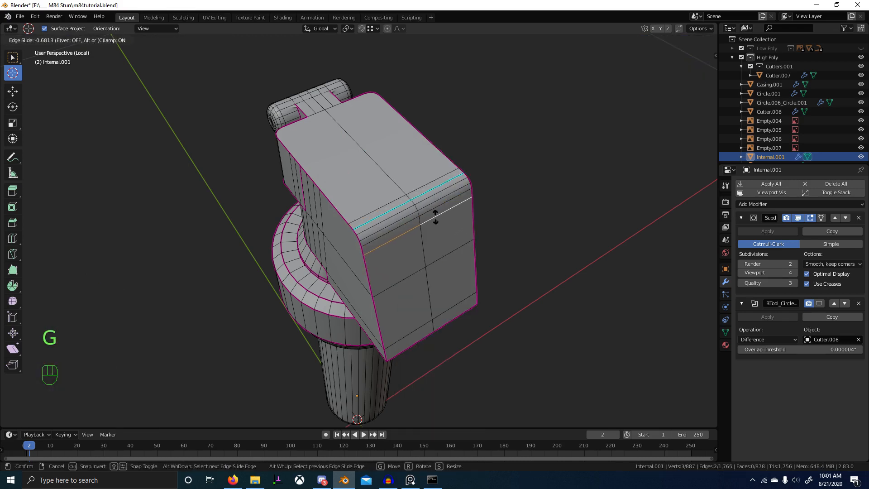
{"action": "left_click", "coordinate": [439, 218]}
{"action": "key", "text": "Tab"}
- Crease the vertical edges where the head block's flat side meets the round neck and its flared collar with factor 1
{"action": "middle_click_drag", "start_coordinate": [527, 210], "coordinate": [281, 193]}
{"action": "scroll", "coordinate": [396, 209], "scroll_direction": "up", "scroll_amount": 5}
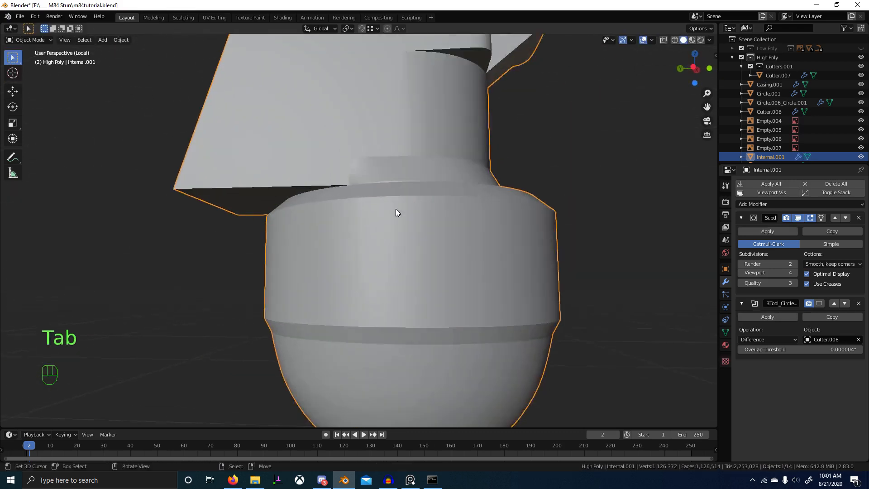
{"action": "middle_click_drag", "start_coordinate": [393, 237], "coordinate": [384, 170]}
{"action": "key", "text": "Tab"}
{"action": "key", "text": "Tab"}
{"action": "key", "text": "Tab"}
{"action": "right_click", "coordinate": [366, 150]}
{"action": "middle_click_drag", "start_coordinate": [399, 136], "coordinate": [362, 192], "text": "shift"}
{"action": "scroll", "coordinate": [331, 176], "scroll_direction": "up", "scroll_amount": 3}
{"action": "right_click", "coordinate": [353, 173], "text": "shift"}
{"action": "key", "text": "shift+e"}
{"action": "type", "text": "1"}
{"action": "left_click", "coordinate": [487, 208]}
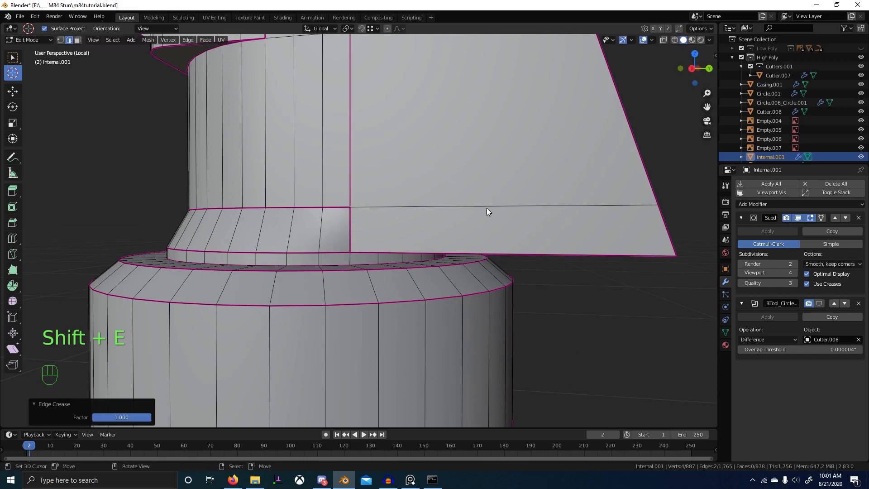
{"action": "key", "text": "Tab"}
{"action": "middle_click_drag", "start_coordinate": [499, 207], "coordinate": [314, 219]}
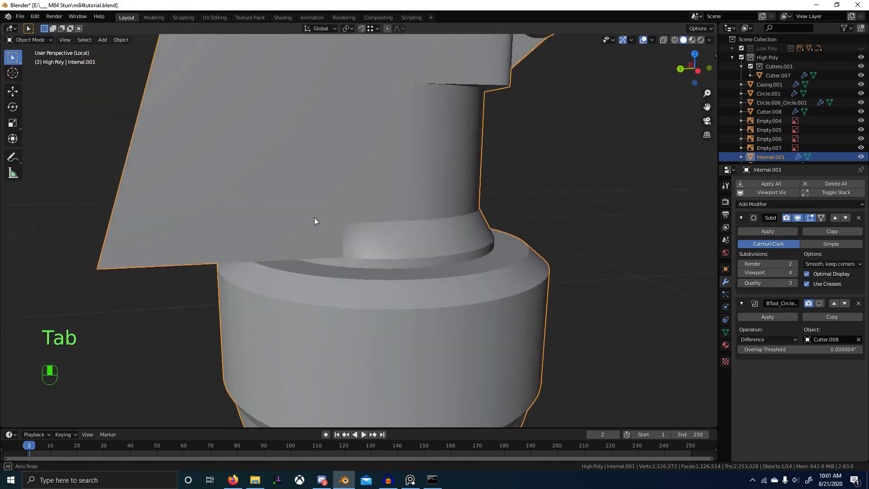
- Check the creased head block from both sides and save the project file
{"action": "scroll", "coordinate": [396, 233], "scroll_direction": "down", "scroll_amount": 5}
{"action": "middle_click_drag", "start_coordinate": [396, 233], "coordinate": [308, 288]}
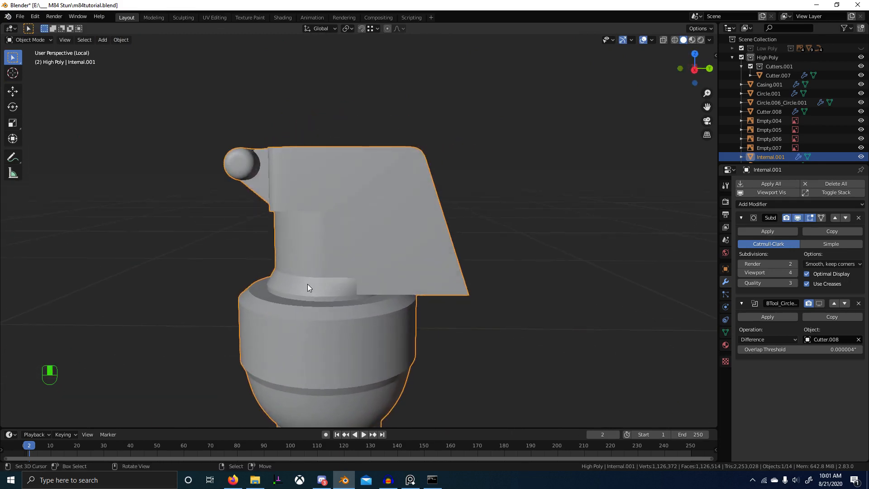
{"action": "middle_click_drag", "start_coordinate": [376, 277], "coordinate": [482, 289]}
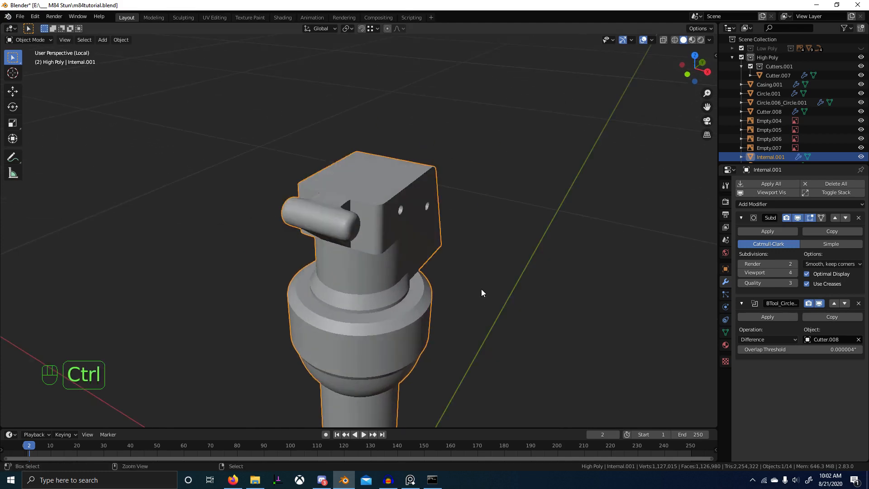
{"action": "key", "text": "ctrl+s"}
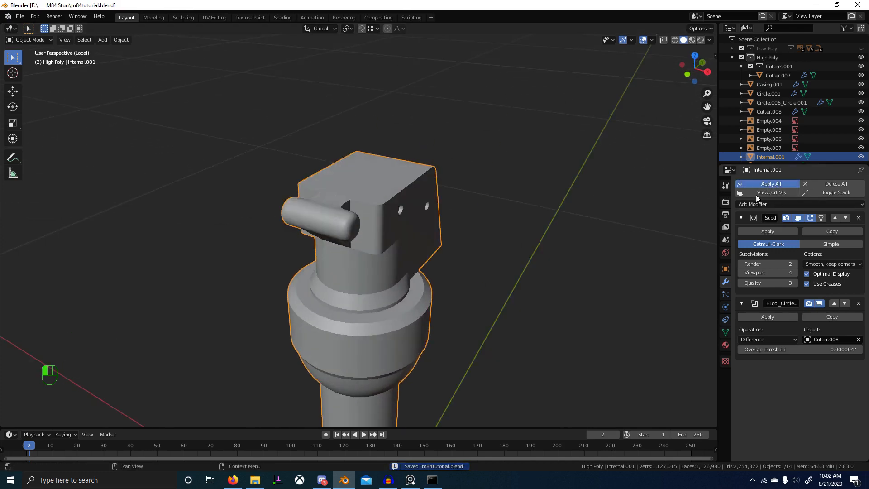
- Apply all modifiers on the internal body and voxel-remesh it with a voxel size of 0.0075 in
{"action": "left_click", "coordinate": [726, 332]}
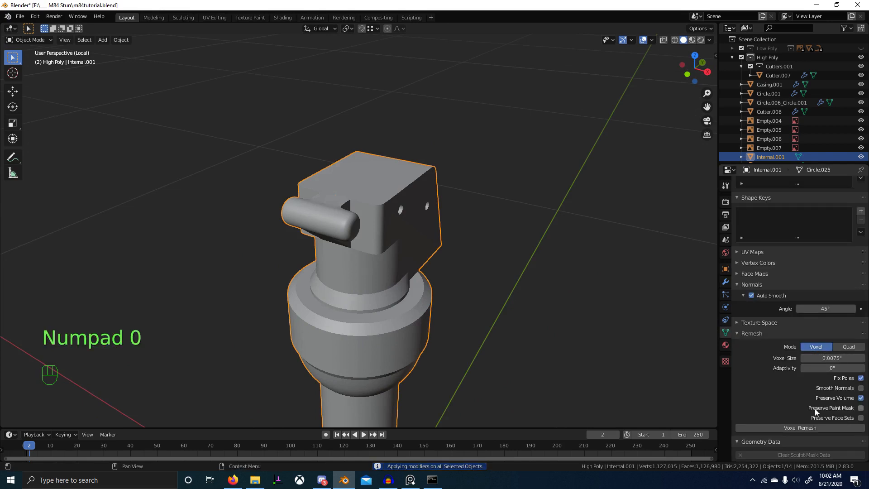
{"action": "left_click", "coordinate": [820, 428]}
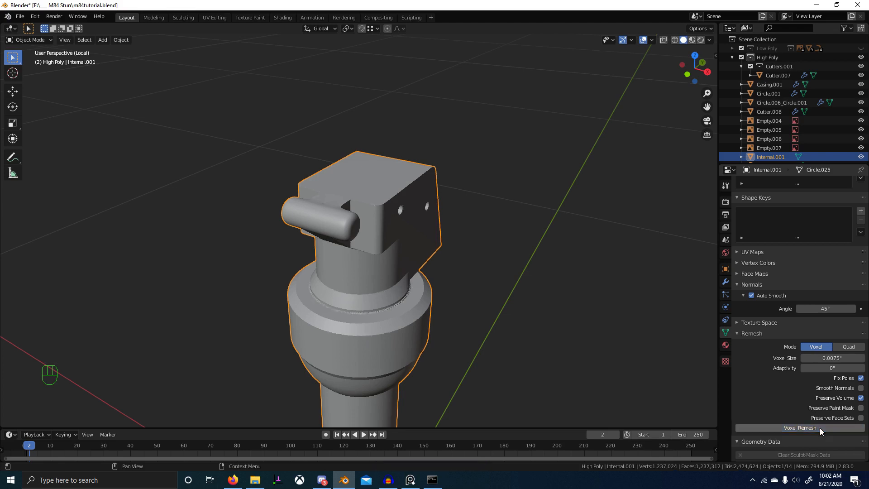
- Add a Smooth Corrective modifier to the internal body with factor 1, repeat 15, Length Weight smoothing and Only Smooth enabled
{"action": "left_click", "coordinate": [727, 282]}
{"action": "left_click", "coordinate": [822, 184]}
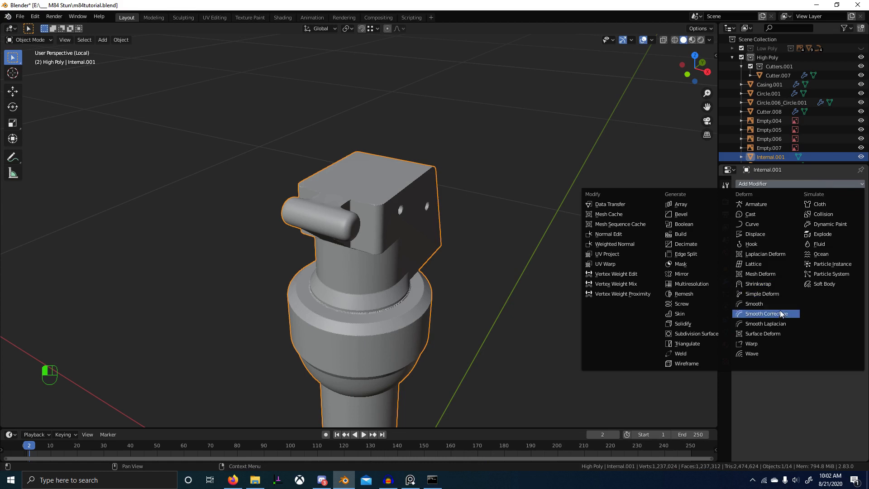
{"action": "left_click", "coordinate": [766, 313]}
{"action": "left_click", "coordinate": [808, 244]}
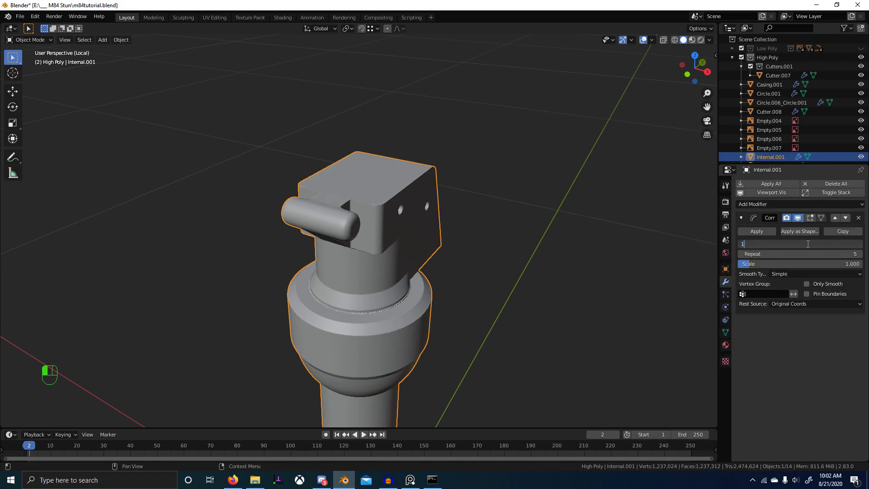
{"action": "type", "text": "1"}
{"action": "key", "text": "Return"}
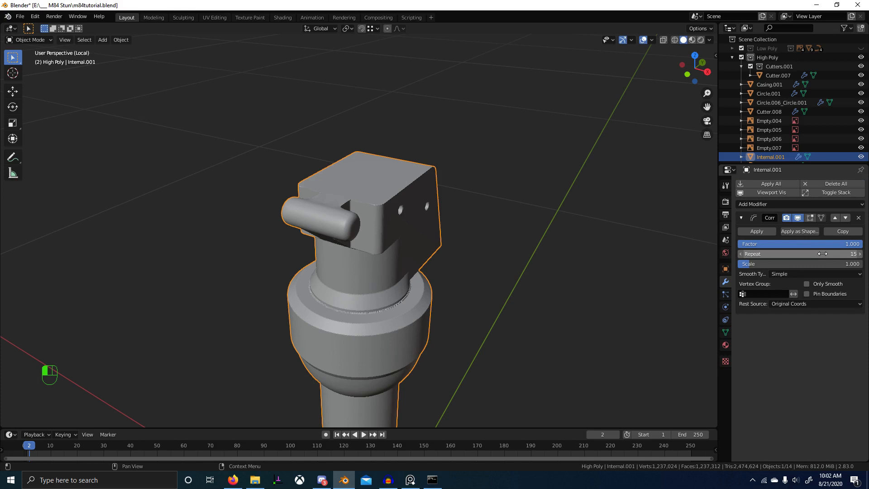
{"action": "left_click", "coordinate": [825, 274]}
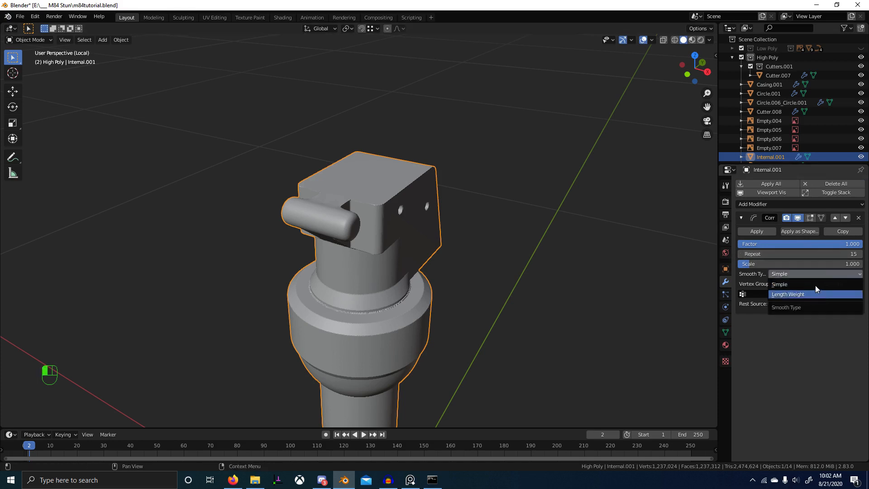
{"action": "left_click", "coordinate": [815, 294]}
{"action": "middle_click_drag", "start_coordinate": [457, 238], "coordinate": [421, 242]}
{"action": "scroll", "coordinate": [396, 221], "scroll_direction": "up", "scroll_amount": 3}
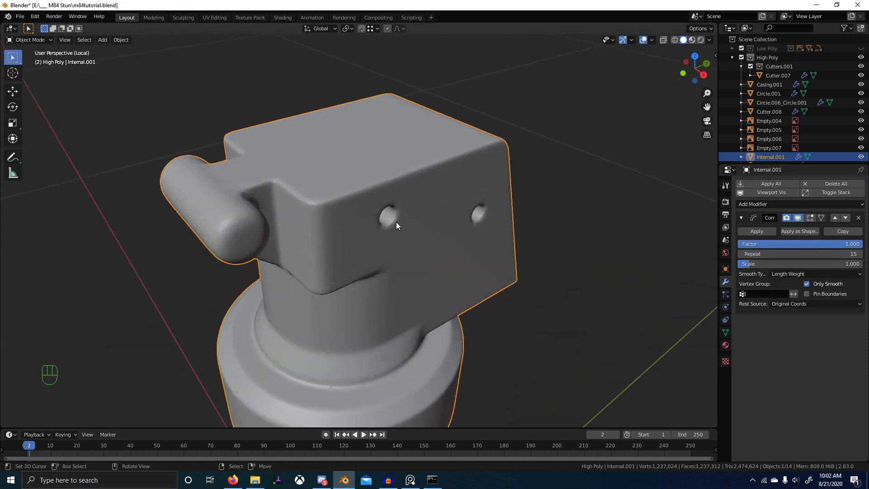
- Shade the internal body smooth and leave local view to show the whole grenade
{"action": "key", "text": "w"}
{"action": "left_click", "coordinate": [396, 222]}
{"action": "key", "text": "KP_Divide"}
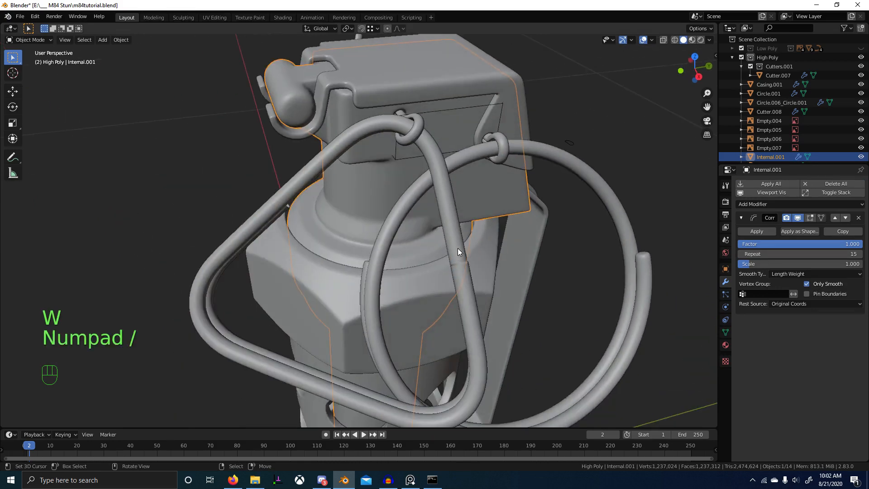
- Delete the two leftover boolean cutter objects on the side of the grenade's head
{"action": "key", "text": "alt+a"}
{"action": "scroll", "coordinate": [470, 217], "scroll_direction": "up", "scroll_amount": 5}
{"action": "scroll", "coordinate": [430, 190], "scroll_direction": "up", "scroll_amount": 3}
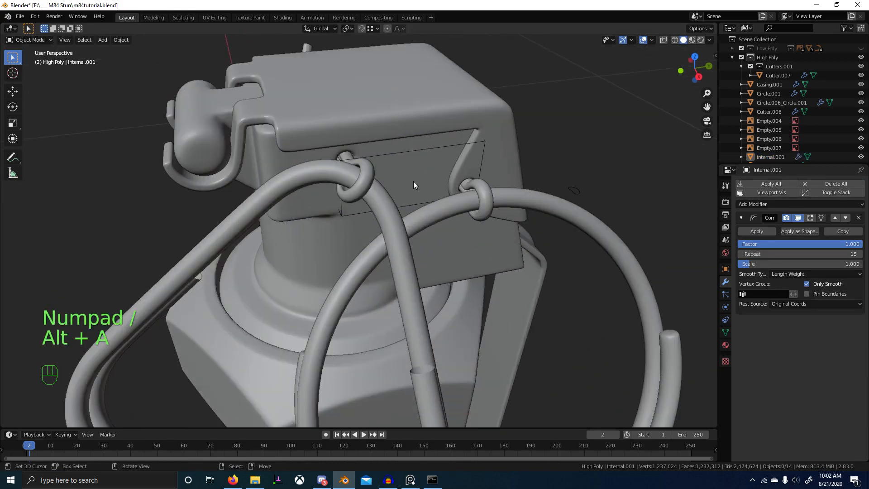
{"action": "left_click", "coordinate": [422, 149]}
{"action": "key", "text": "x"}
{"action": "left_click", "coordinate": [424, 147]}
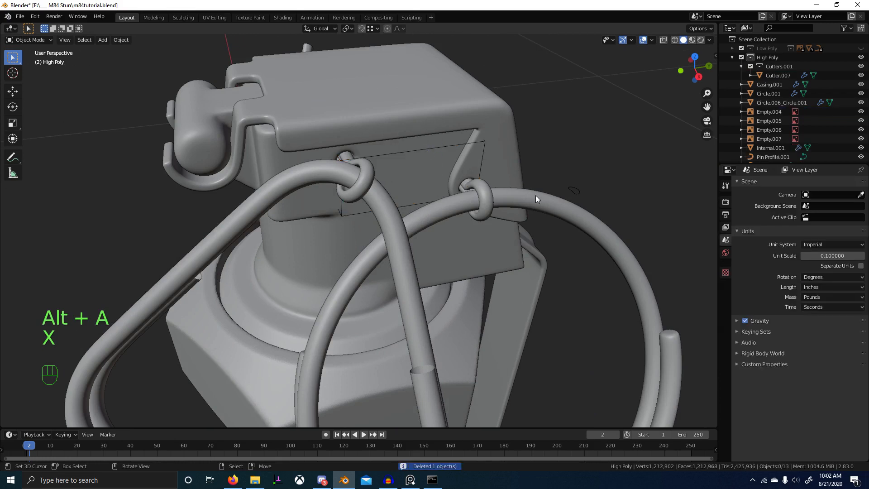
{"action": "middle_click_drag", "start_coordinate": [536, 209], "coordinate": [353, 203]}
{"action": "left_click", "coordinate": [343, 208]}
{"action": "key", "text": "x"}
{"action": "left_click", "coordinate": [360, 213]}
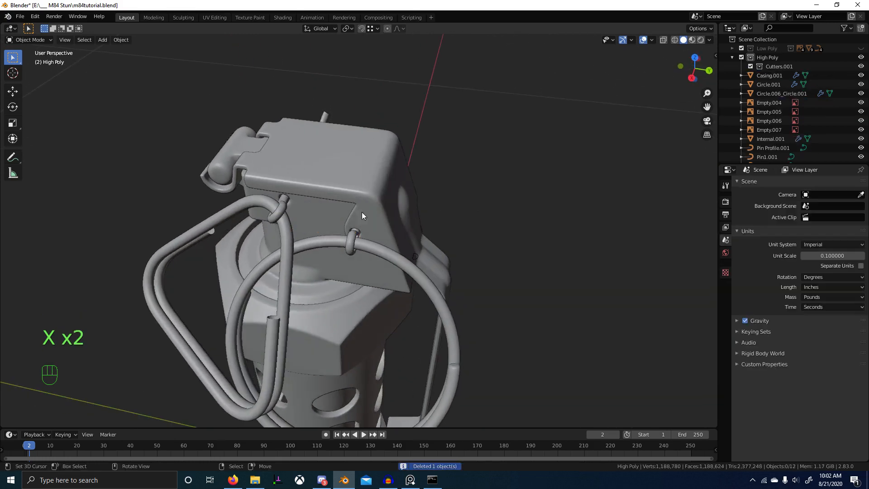
- Maximize the 3D viewport and hide its overlays and gizmos for a clean view of the grenade
{"action": "key", "text": "1"}
{"action": "key", "text": "2"}
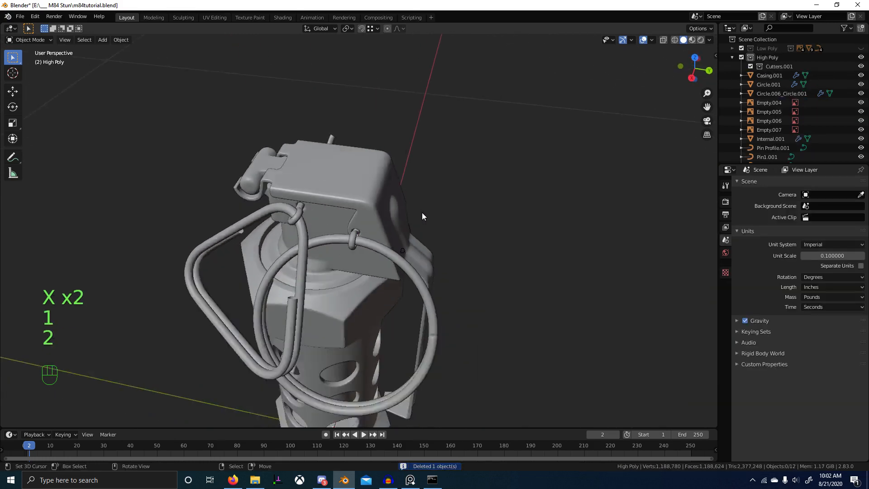
{"action": "key", "text": "alt+a"}
{"action": "middle_click_drag", "start_coordinate": [447, 224], "coordinate": [495, 187]}
{"action": "scroll", "coordinate": [502, 181], "scroll_direction": "down", "scroll_amount": 1}
{"action": "key", "text": "ctrl+space"}
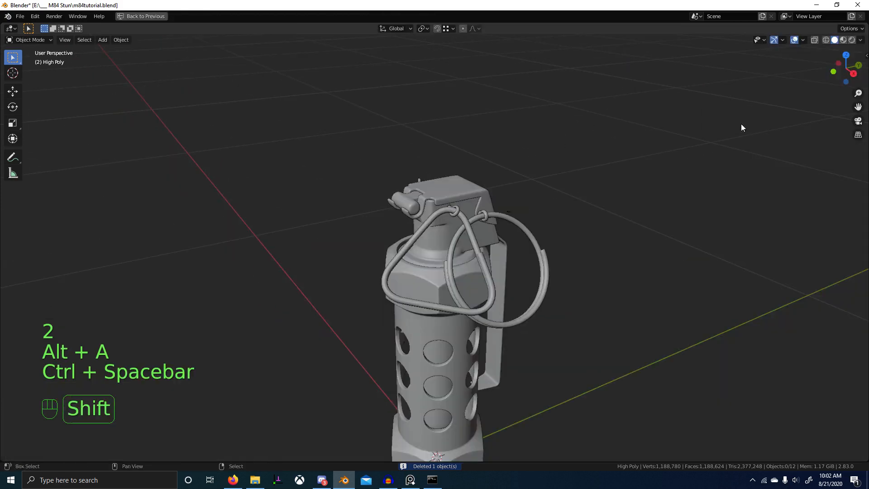
{"action": "middle_click_drag", "start_coordinate": [741, 124], "coordinate": [679, 86], "text": "shift"}
{"action": "scroll", "coordinate": [647, 131], "scroll_direction": "down", "scroll_amount": 3}
{"action": "middle_click_drag", "start_coordinate": [620, 159], "coordinate": [602, 151]}
{"action": "left_click", "coordinate": [794, 40]}
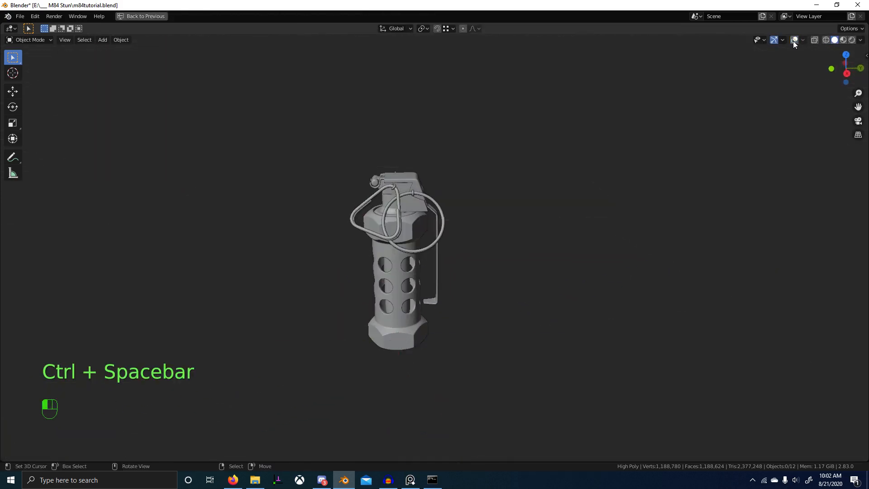
{"action": "left_click", "coordinate": [774, 40]}
- Apply smooth shading to the grenade's outer casing
{"action": "scroll", "coordinate": [670, 108], "scroll_direction": "up", "scroll_amount": 3}
{"action": "middle_click_drag", "start_coordinate": [643, 118], "coordinate": [750, 124]}
{"action": "middle_click_drag", "start_coordinate": [611, 201], "coordinate": [603, 160], "text": "shift"}
{"action": "scroll", "coordinate": [597, 162], "scroll_direction": "up", "scroll_amount": 1}
{"action": "middle_click_drag", "start_coordinate": [552, 167], "coordinate": [602, 192]}
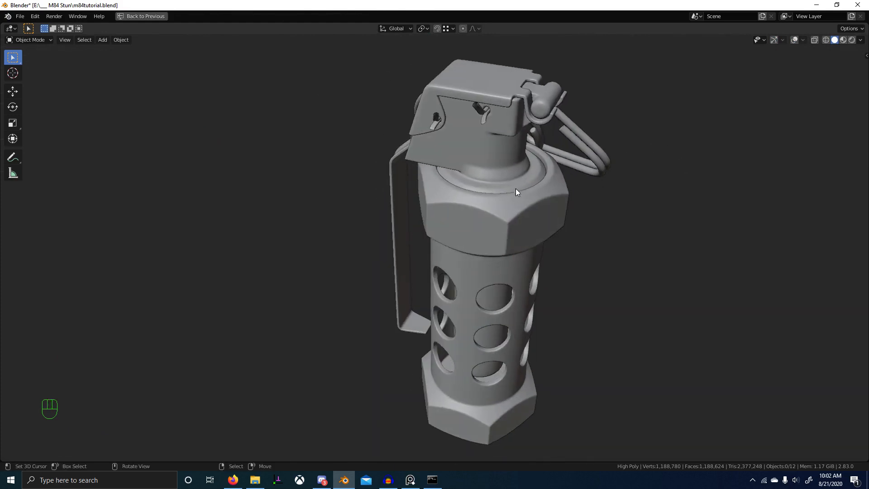
{"action": "scroll", "coordinate": [506, 235], "scroll_direction": "up", "scroll_amount": 3}
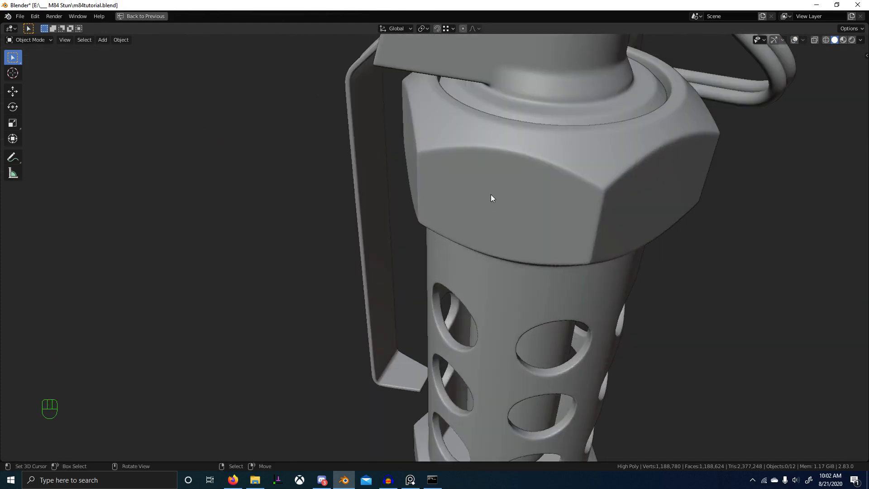
{"action": "key", "text": "w"}
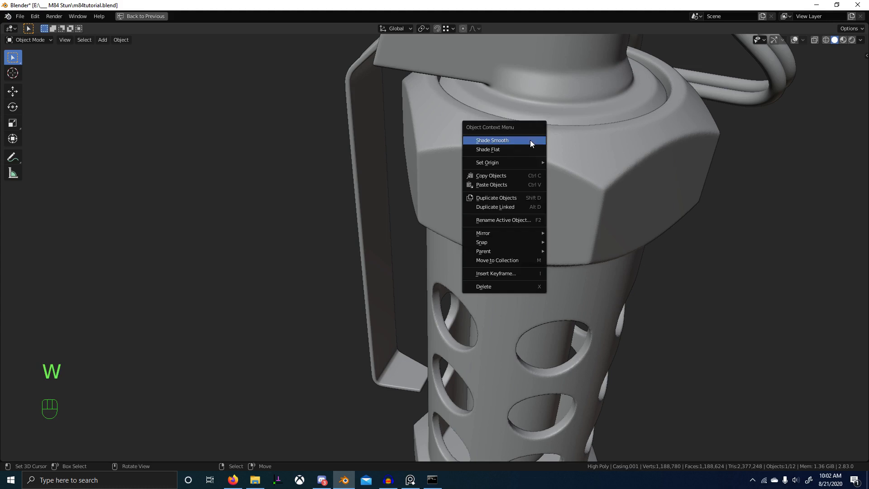
{"action": "left_click", "coordinate": [607, 204], "text": "shift"}
{"action": "scroll", "coordinate": [517, 219], "scroll_direction": "up", "scroll_amount": 2}
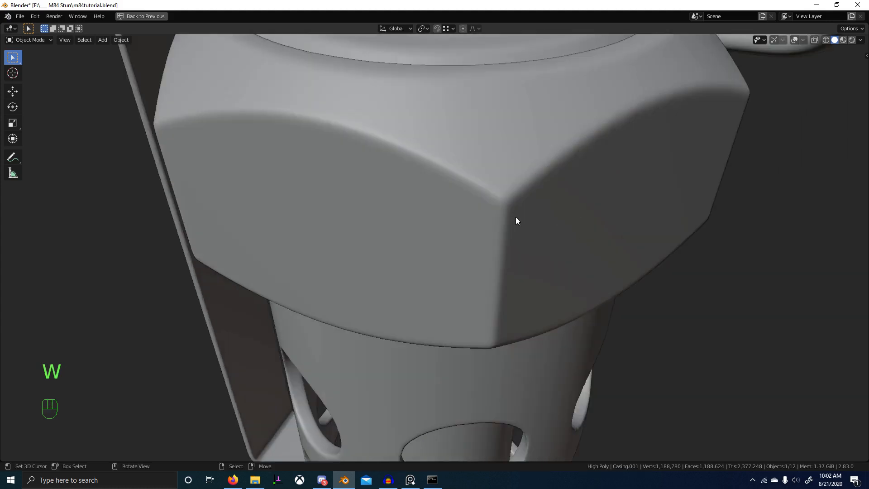
- Restore the full layout, set the internal body's auto smooth angle to 180° and copy it to the casing
{"action": "scroll", "coordinate": [515, 217], "scroll_direction": "down", "scroll_amount": 1}
{"action": "left_click", "coordinate": [462, 115], "text": "shift"}
{"action": "key", "text": "ctrl+space"}
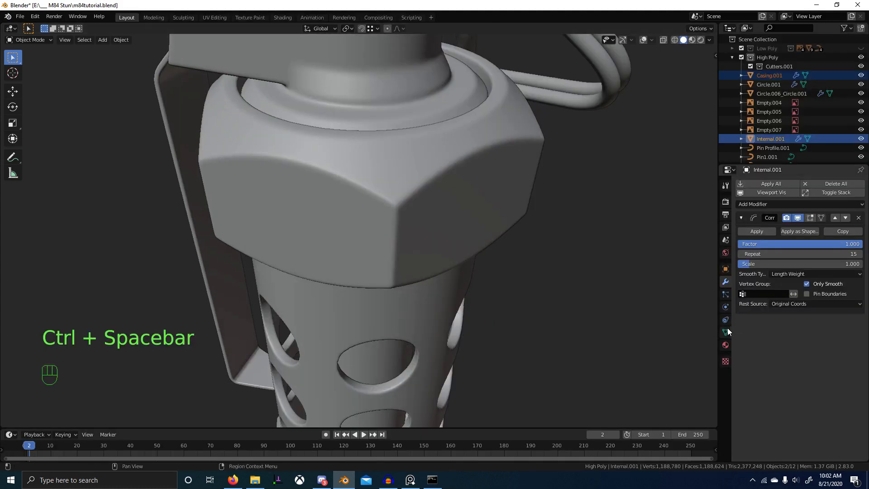
{"action": "scroll", "coordinate": [792, 344], "scroll_direction": "up", "scroll_amount": 4}
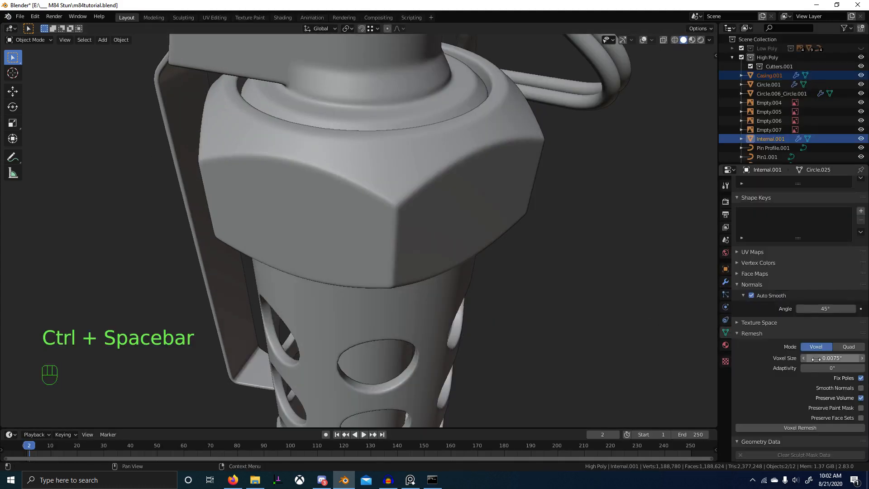
{"action": "key", "text": "Return"}
{"action": "right_click", "coordinate": [825, 308]}
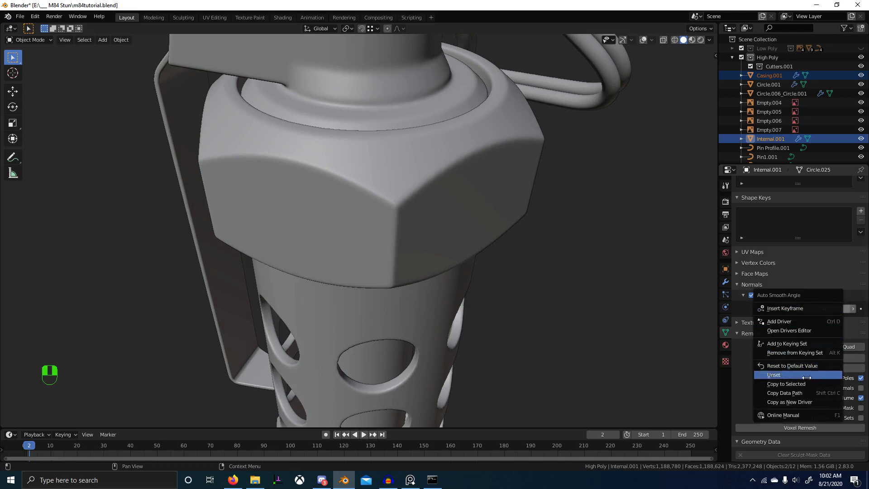
- Copy the internal body's auto smooth angle to all objects in the scene, leaving nothing selected
{"action": "scroll", "coordinate": [466, 232], "scroll_direction": "down", "scroll_amount": 5}
{"action": "key", "text": "a"}
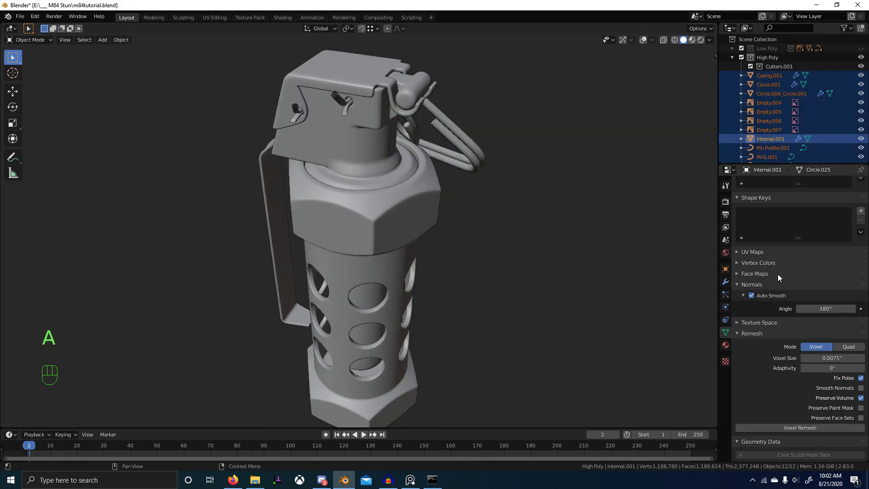
{"action": "right_click", "coordinate": [832, 308]}
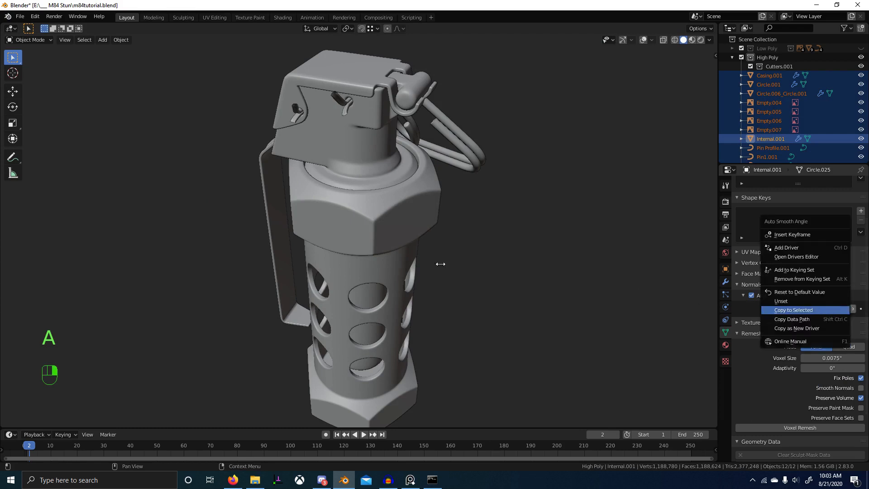
{"action": "middle_click_drag", "start_coordinate": [379, 241], "coordinate": [451, 229]}
{"action": "key", "text": "alt+a"}
- Switch the solid viewport shading to MatCap lighting and enable the Cavity effect
{"action": "scroll", "coordinate": [462, 221], "scroll_direction": "down", "scroll_amount": 4}
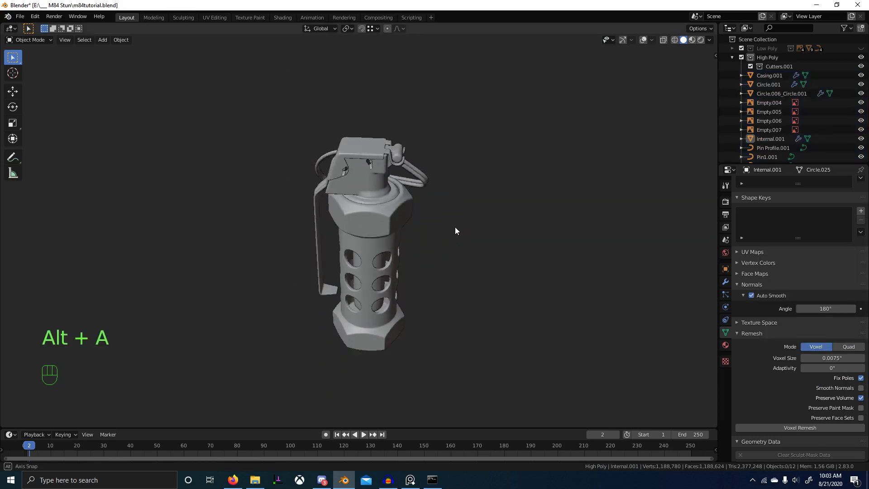
{"action": "left_click", "coordinate": [709, 40]}
{"action": "left_click", "coordinate": [701, 84]}
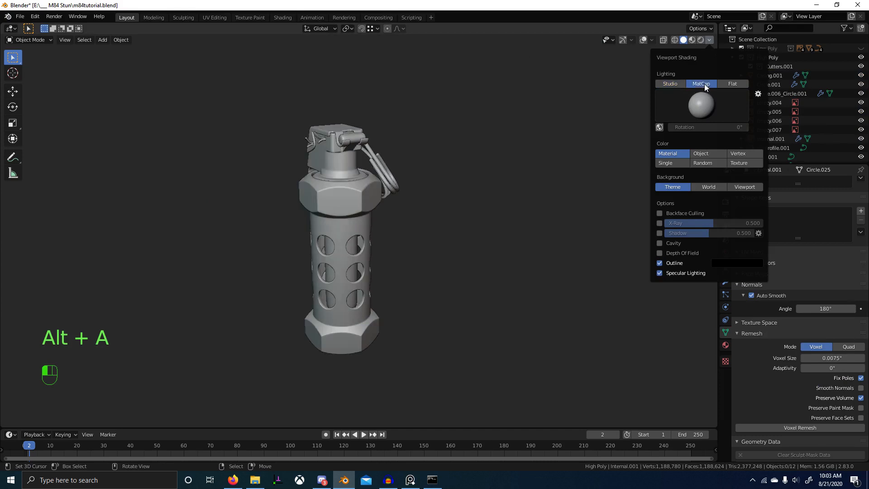
{"action": "left_click", "coordinate": [660, 233]}
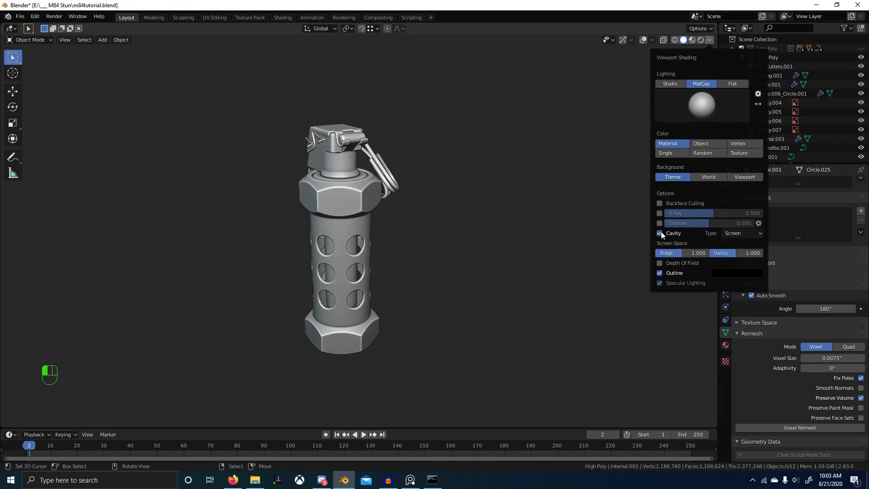
- Examine the grenade's head, lever, pull rings and casing from several angles in the MatCap shading
{"action": "scroll", "coordinate": [444, 190], "scroll_direction": "up", "scroll_amount": 2}
{"action": "mouse_move", "coordinate": [444, 190]}
{"action": "middle_mouse_down"}
{"action": "mouse_move", "coordinate": [625, 202]}
{"action": "mouse_move", "coordinate": [493, 186]}
{"action": "mouse_move", "coordinate": [347, 208]}
{"action": "mouse_move", "coordinate": [395, 198]}
{"action": "mouse_move", "coordinate": [453, 235]}
{"action": "middle_mouse_up"}
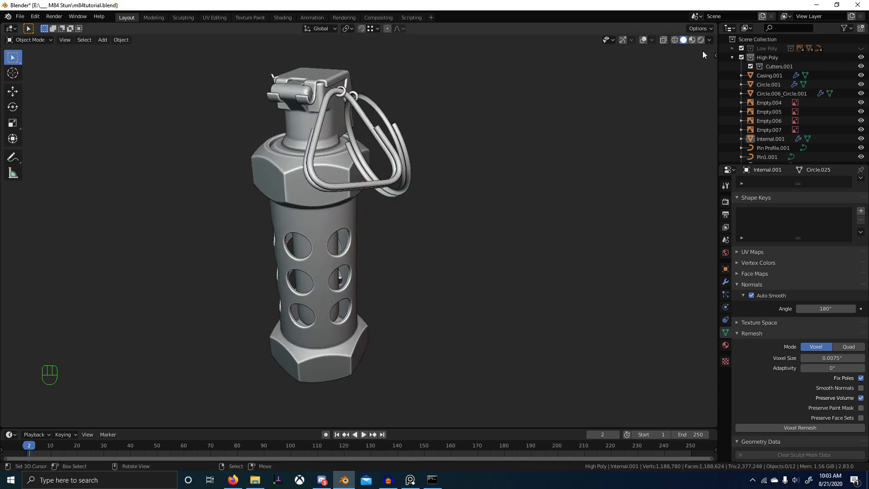
{"action": "scroll", "coordinate": [493, 257], "scroll_direction": "up", "scroll_amount": 2}
{"action": "middle_click_drag", "start_coordinate": [483, 191], "coordinate": [470, 245], "text": "shift"}
{"action": "scroll", "coordinate": [462, 246], "scroll_direction": "up", "scroll_amount": 2}
{"action": "middle_click_drag", "start_coordinate": [439, 248], "coordinate": [450, 241]}
{"action": "right_click", "coordinate": [442, 211]}
{"action": "scroll", "coordinate": [408, 209], "scroll_direction": "up", "scroll_amount": 2}
{"action": "middle_click_drag", "start_coordinate": [446, 203], "coordinate": [371, 219], "text": "shift"}
{"action": "scroll", "coordinate": [395, 210], "scroll_direction": "down", "scroll_amount": 6}
{"action": "scroll", "coordinate": [346, 254], "scroll_direction": "up", "scroll_amount": 1}
{"action": "scroll", "coordinate": [338, 250], "scroll_direction": "up", "scroll_amount": 4}
{"action": "scroll", "coordinate": [371, 219], "scroll_direction": "down", "scroll_amount": 3}
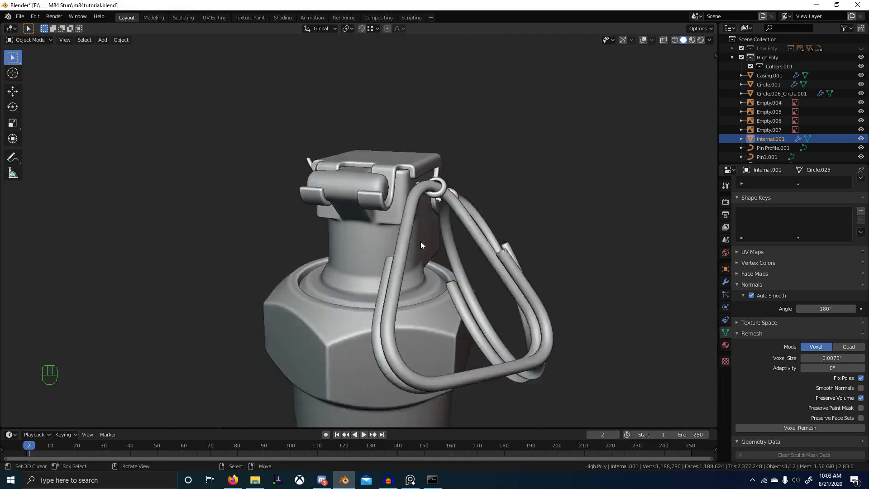
{"action": "middle_click_drag", "start_coordinate": [420, 241], "coordinate": [399, 247]}
{"action": "scroll", "coordinate": [399, 247], "scroll_direction": "down", "scroll_amount": 2}
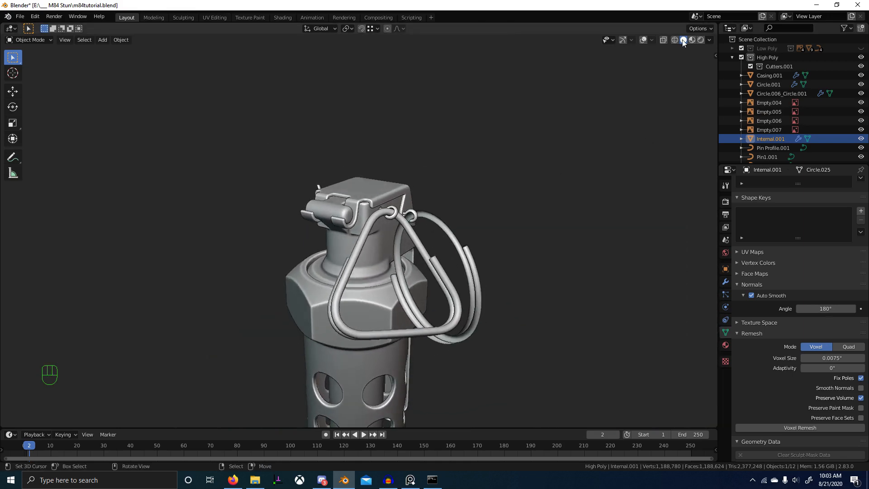
{"action": "left_click", "coordinate": [709, 40]}
{"action": "key", "text": "alt+Tab"}
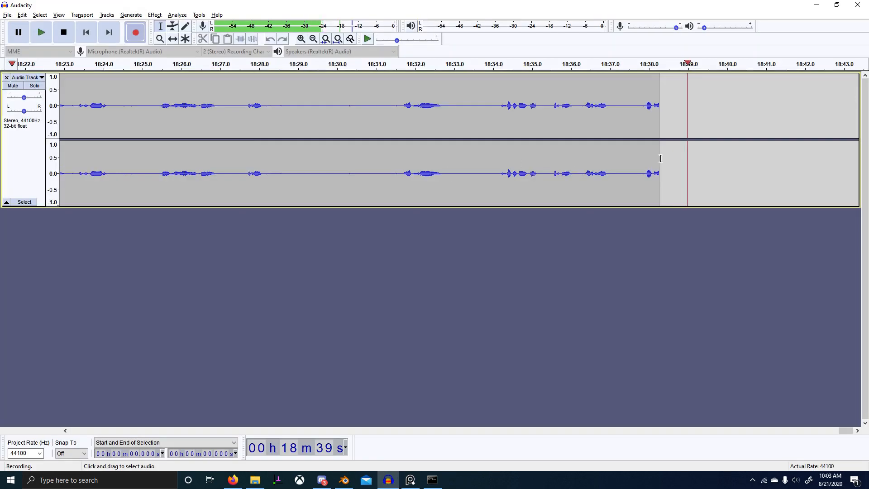
{"action": "key", "text": "alt+z"}
{"action": "left_click", "coordinate": [437, 129]}
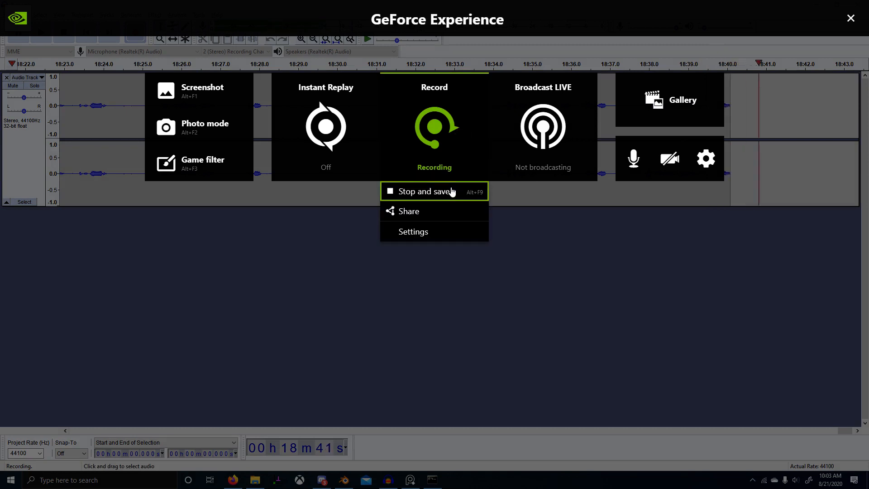